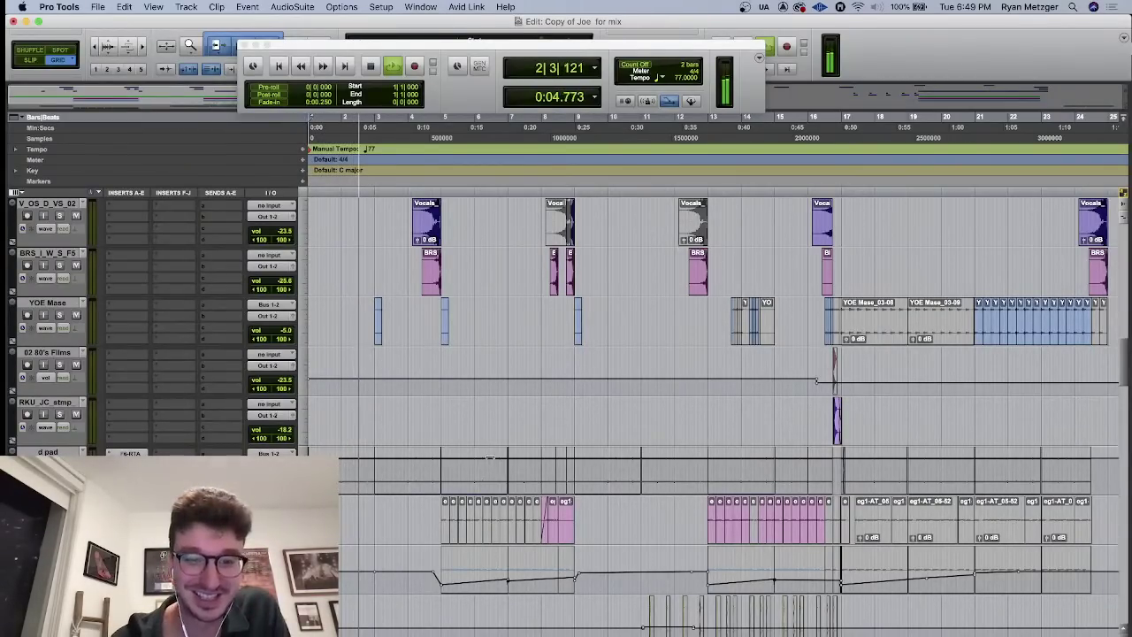
# - Examine the kenybreakdown and knybrkdwn.dp3 clips in the opening bars while the session plays
pyautogui.scroll(-10, 473, 392)
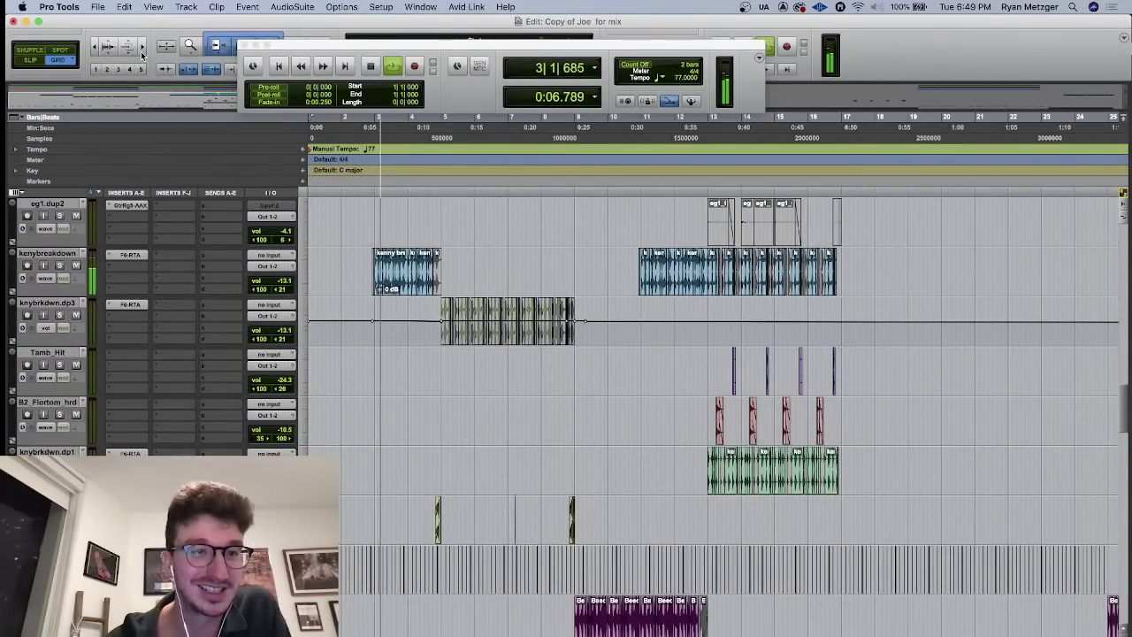
pyautogui.press('super+bracketright')
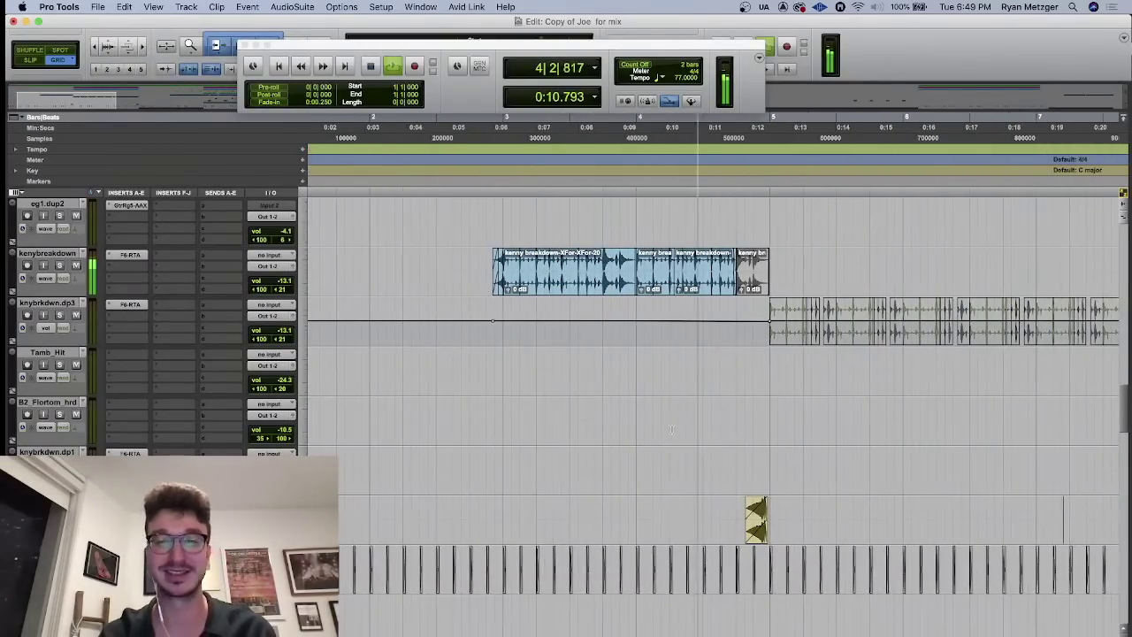
pyautogui.click(95, 44)
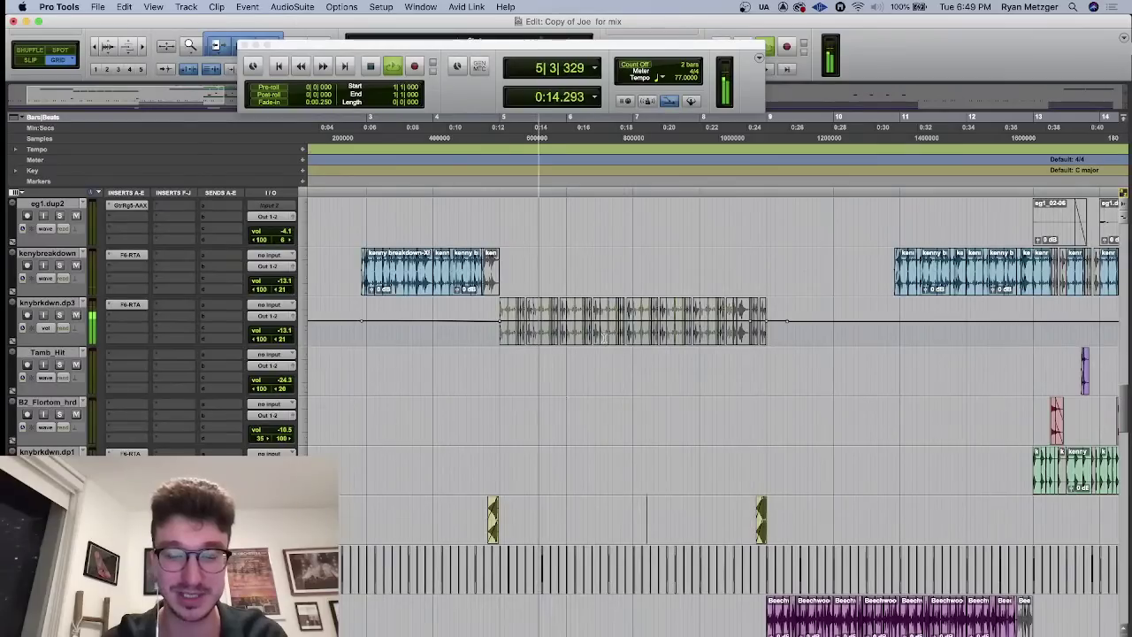
# - Mark bar 7 on the kenybreakdown track and place the edit cursor at the start of bar 8
pyautogui.click(566, 256)
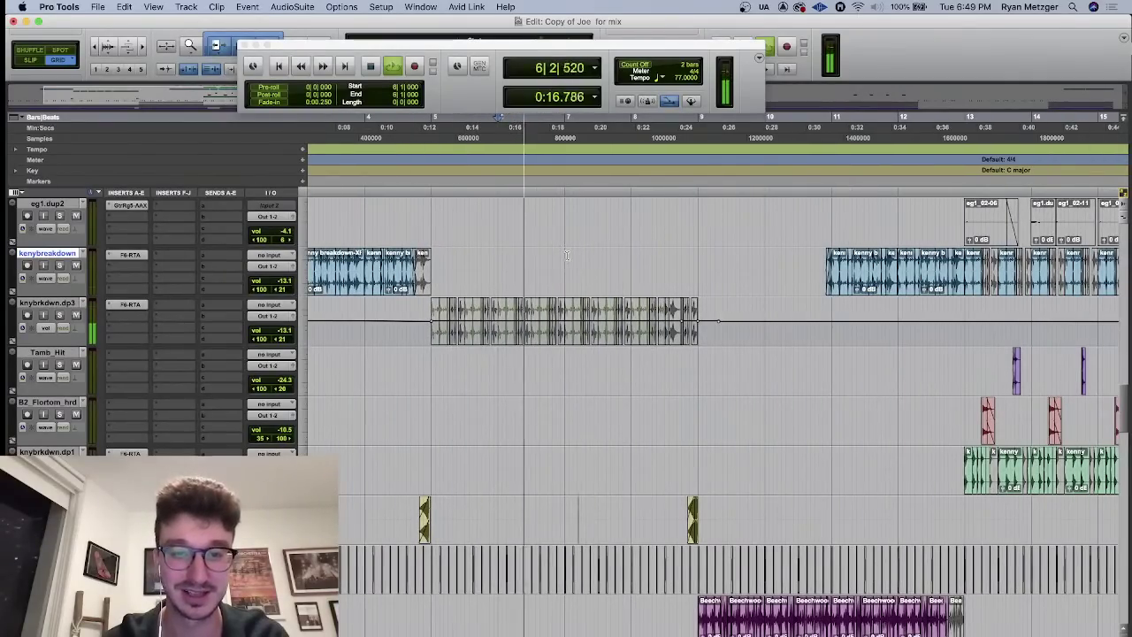
pyautogui.click(610, 255)
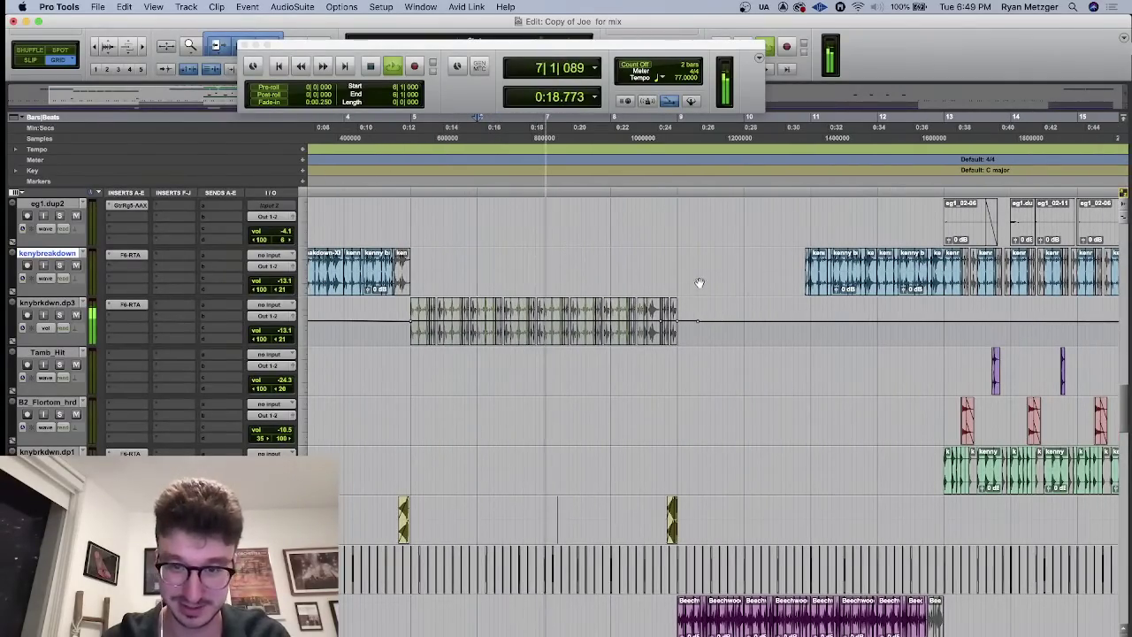
pyautogui.moveTo(610, 255); pyautogui.dragTo(548, 256)
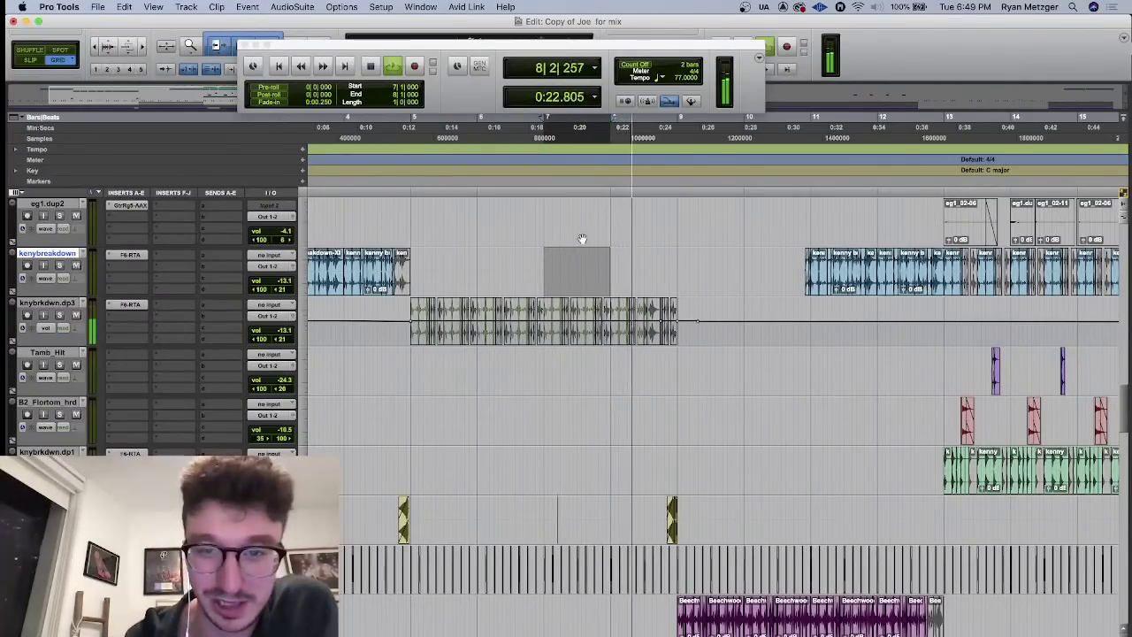
pyautogui.click(608, 255)
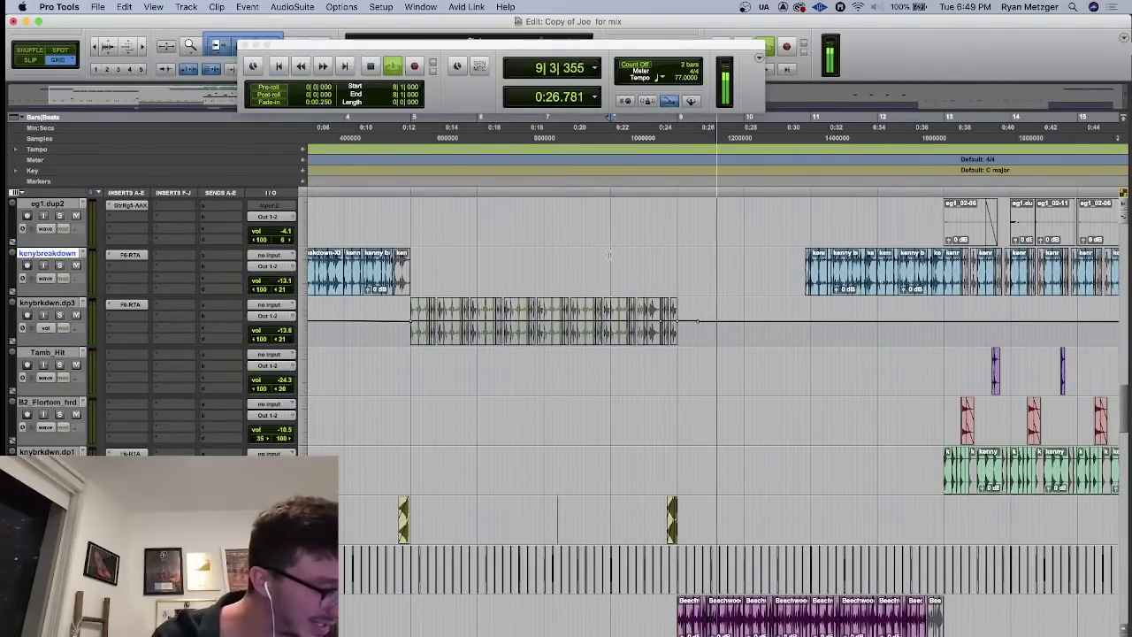
# - Listen through the section from bar 9 on the Beechwood Dr9 and BechwdDr9.dp1 tracks and stop playback
pyautogui.hscroll(3, 608, 256)
pyautogui.scroll(-5, 608, 256)
pyautogui.hscroll(1, 608, 255)
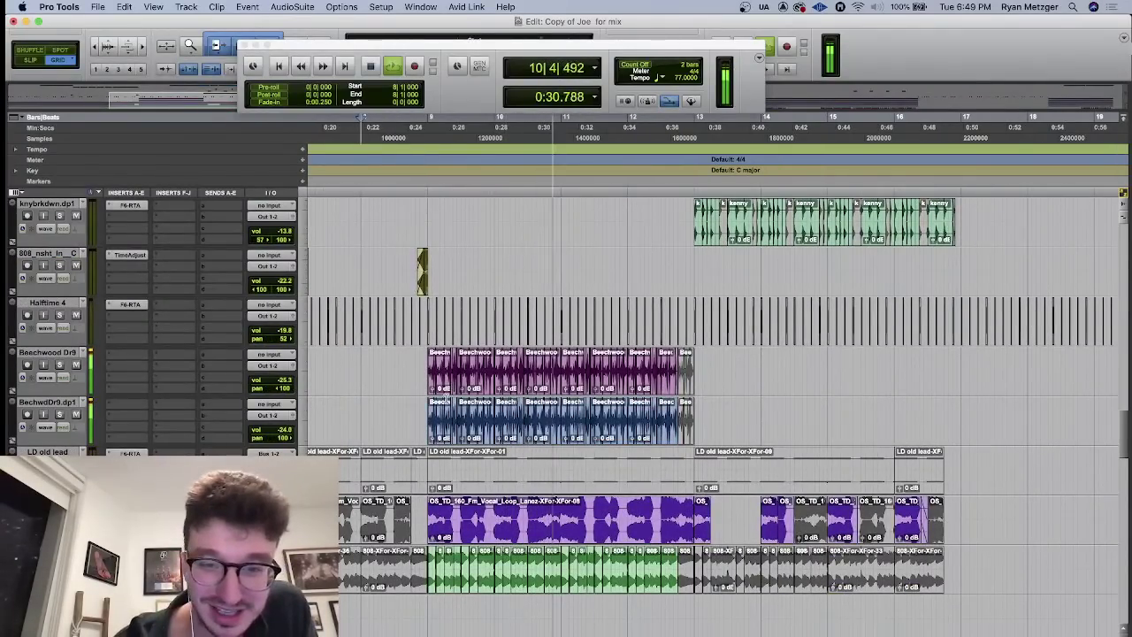
pyautogui.press('space')
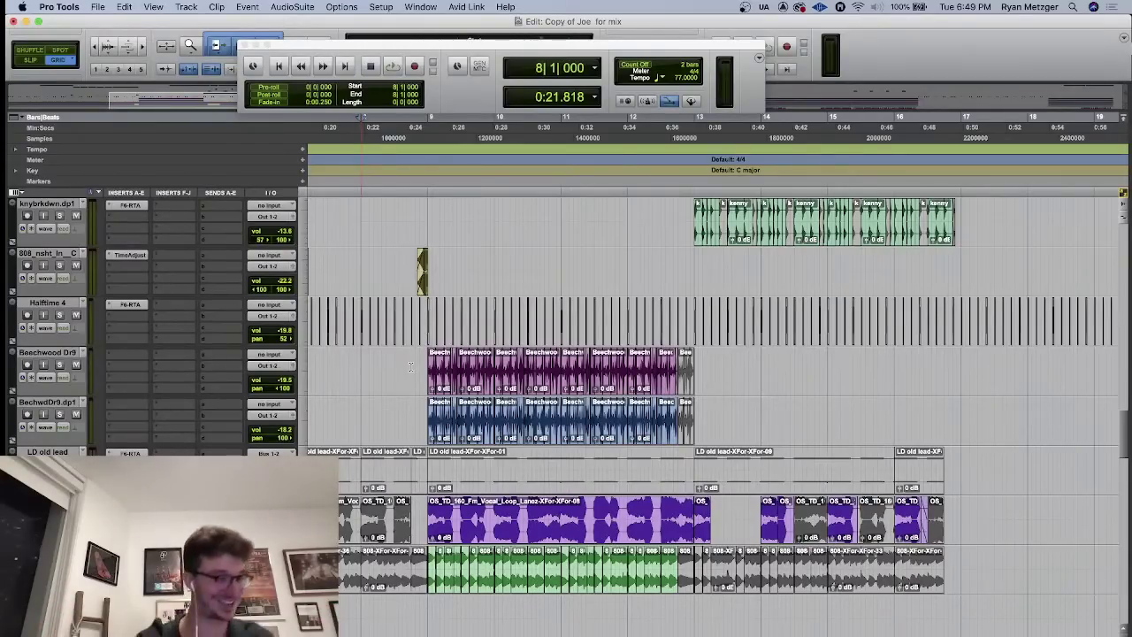
# - Place the edit cursor at 8|4|720 on the Beechwood Dr9 track, just ahead of its first clip
pyautogui.click(422, 353)
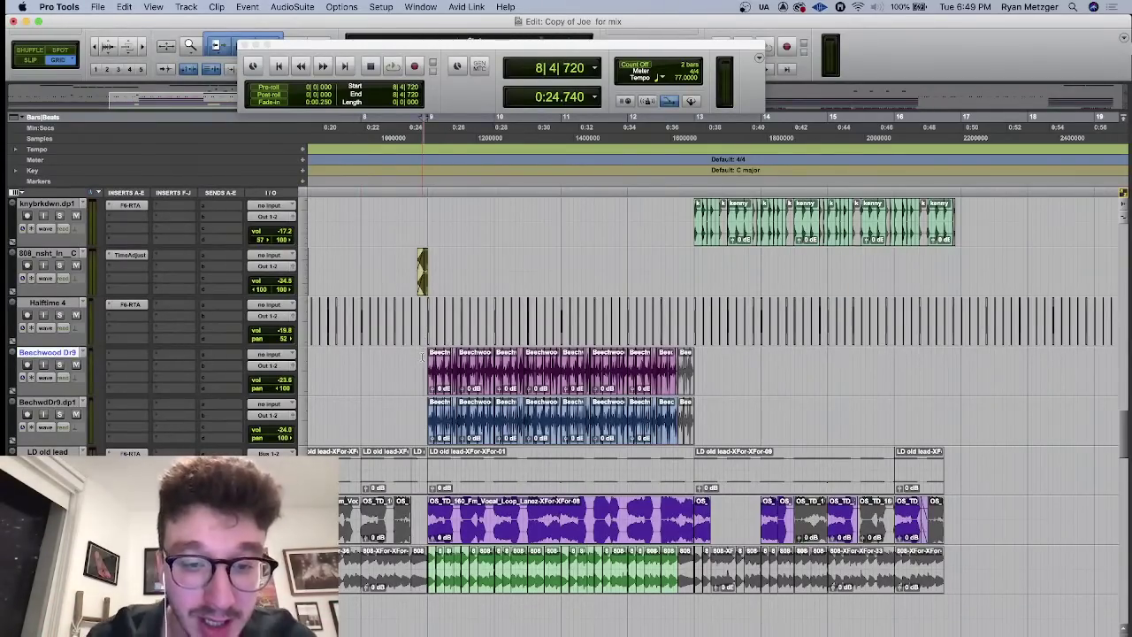
pyautogui.click(143, 49)
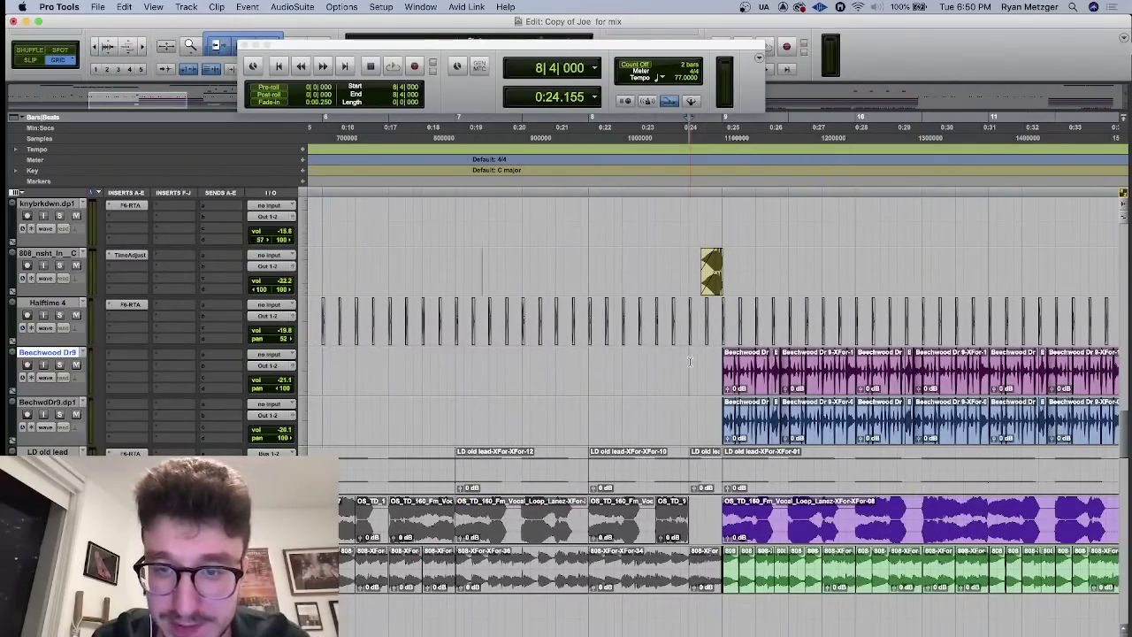
pyautogui.hscroll(3, 689, 360)
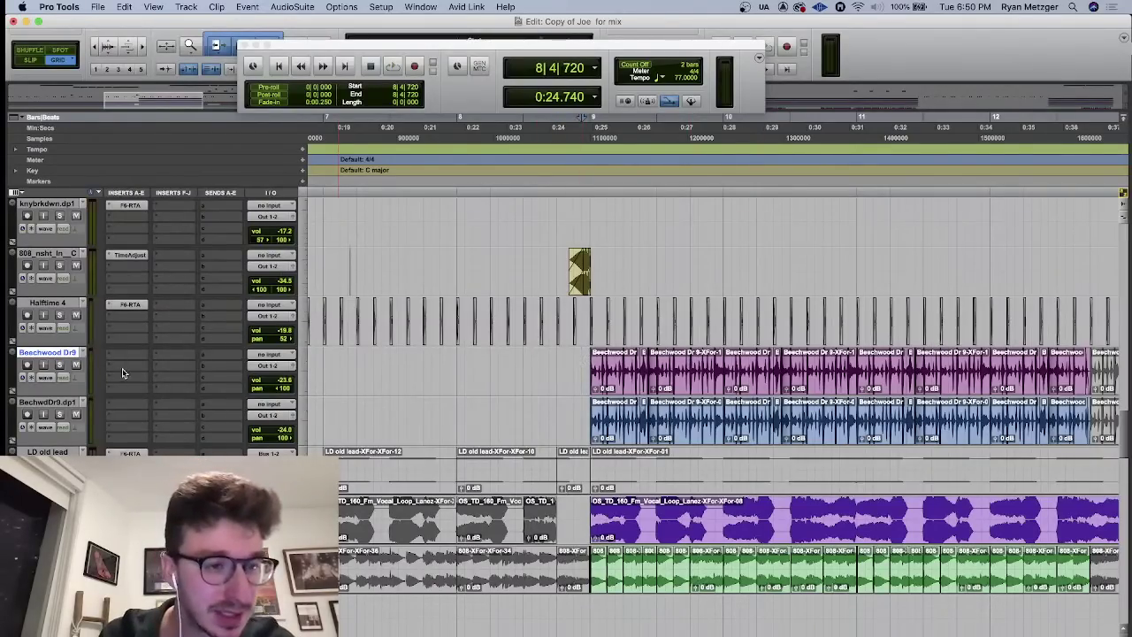
# - Play the session from 2|4|480, just before the first kenny breakdown clip
pyautogui.scroll(10, 583, 377)
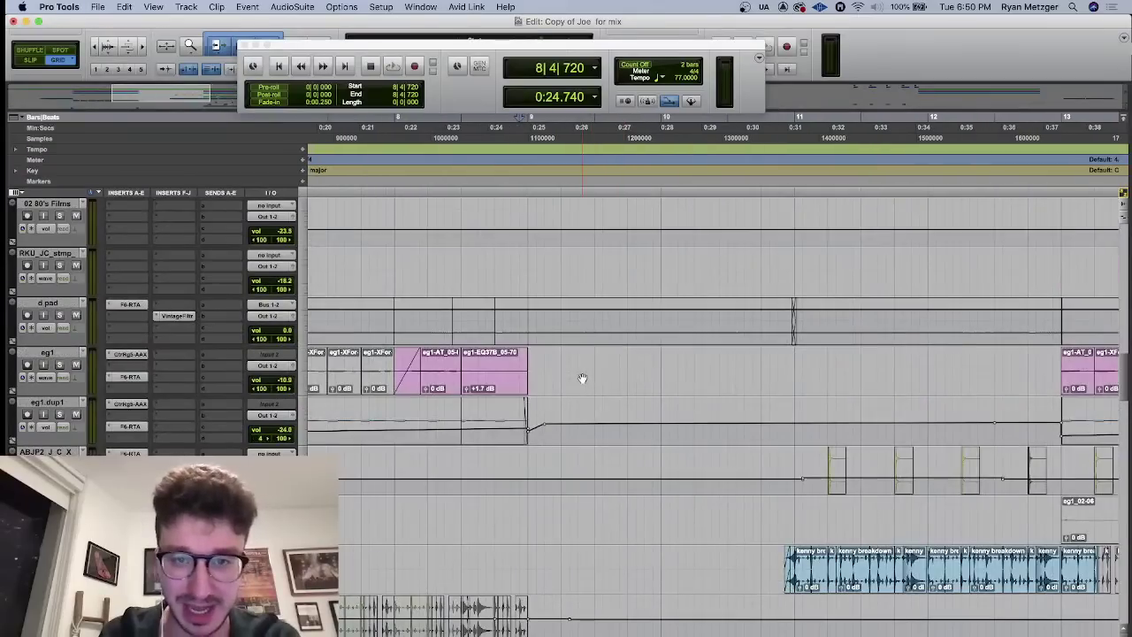
pyautogui.scroll(2, 582, 377)
pyautogui.hscroll(-10, 582, 378)
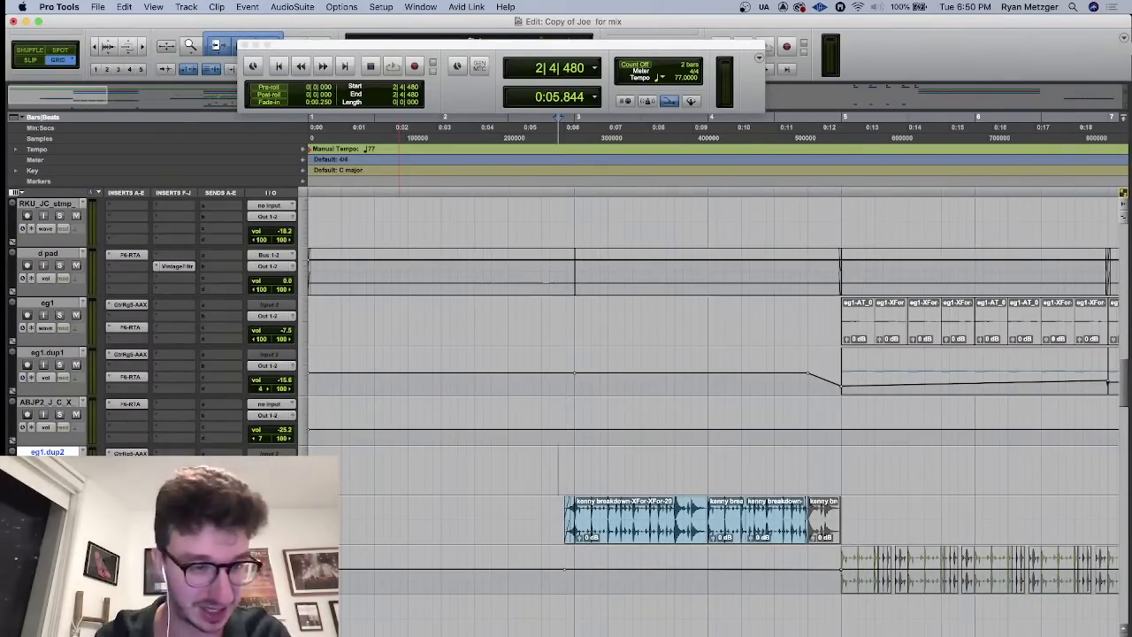
pyautogui.press('space')
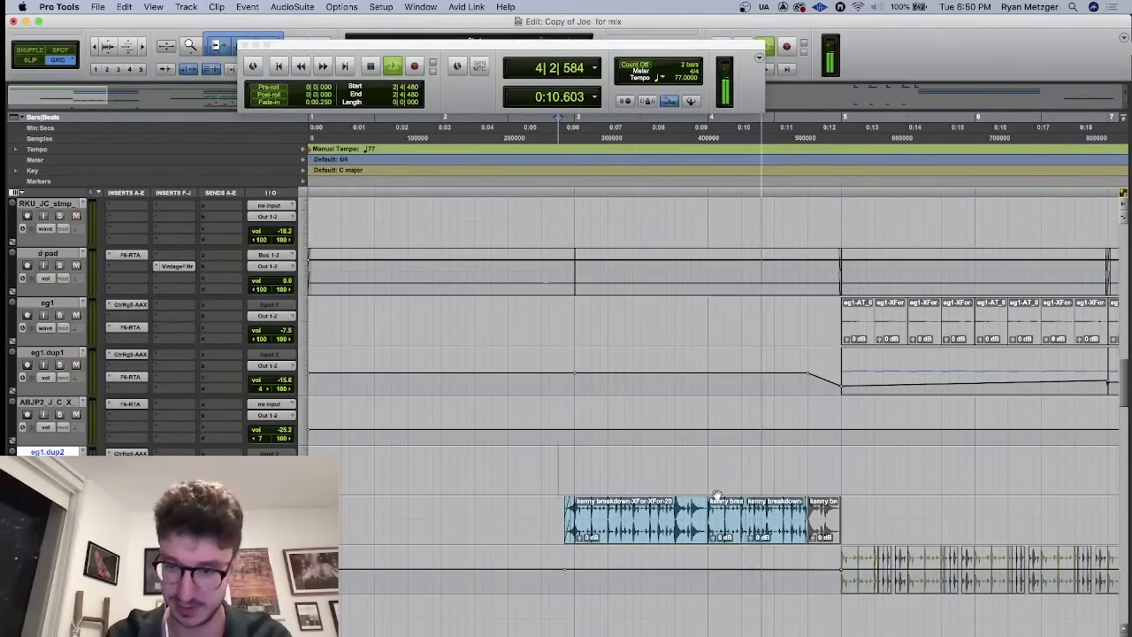
pyautogui.hscroll(6, 716, 495)
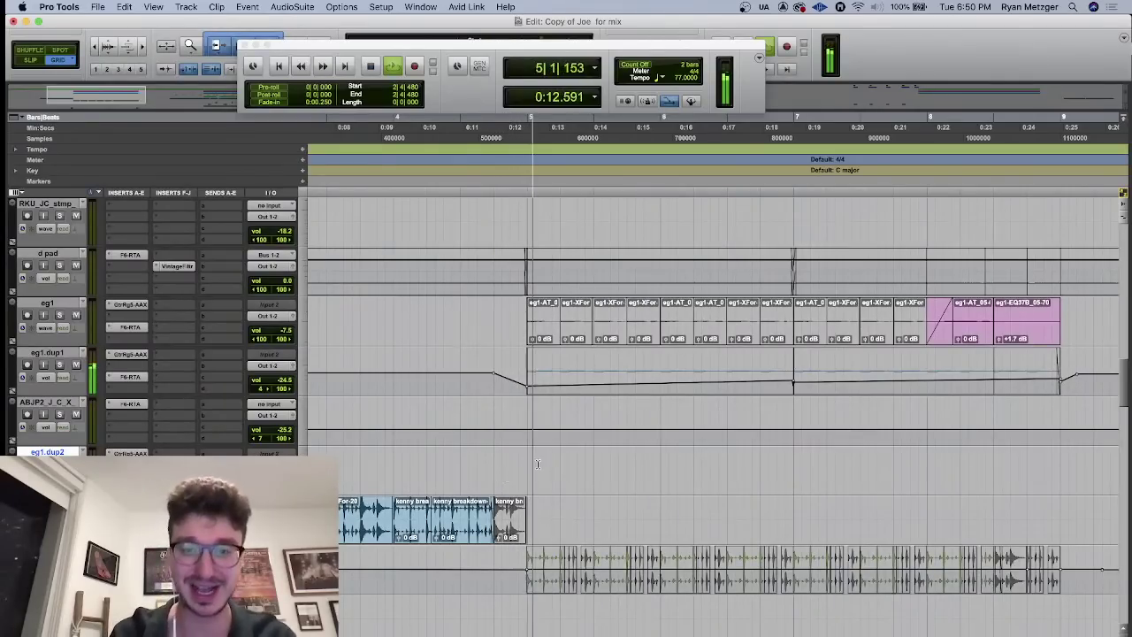
# - Stop playback and place the edit cursor at bar 5 on the eg1.dup2 track, where the knybrkdwn.dp3 clips begin
pyautogui.press('space')
pyautogui.click(526, 457)
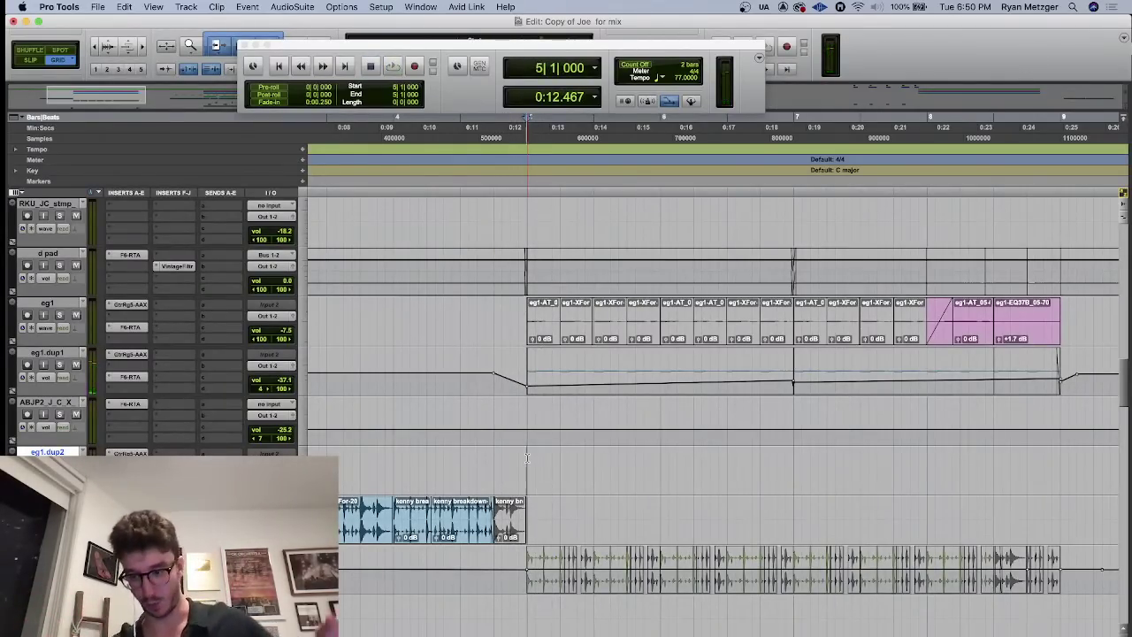
pyautogui.hscroll(1, 526, 457)
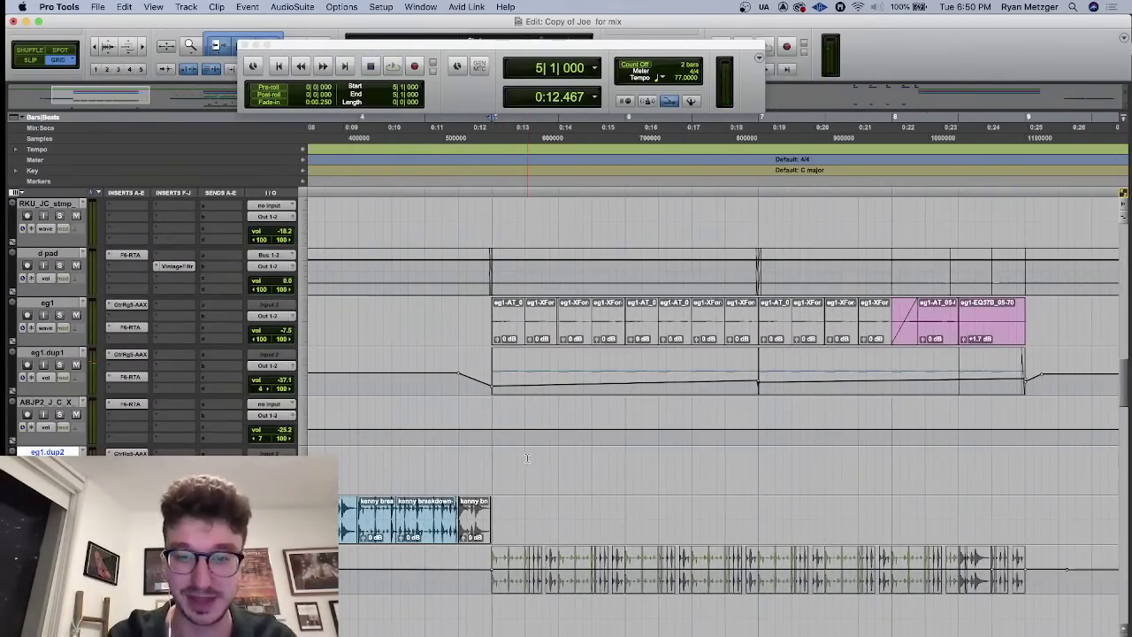
pyautogui.hscroll(2, 526, 457)
pyautogui.scroll(-1, 526, 457)
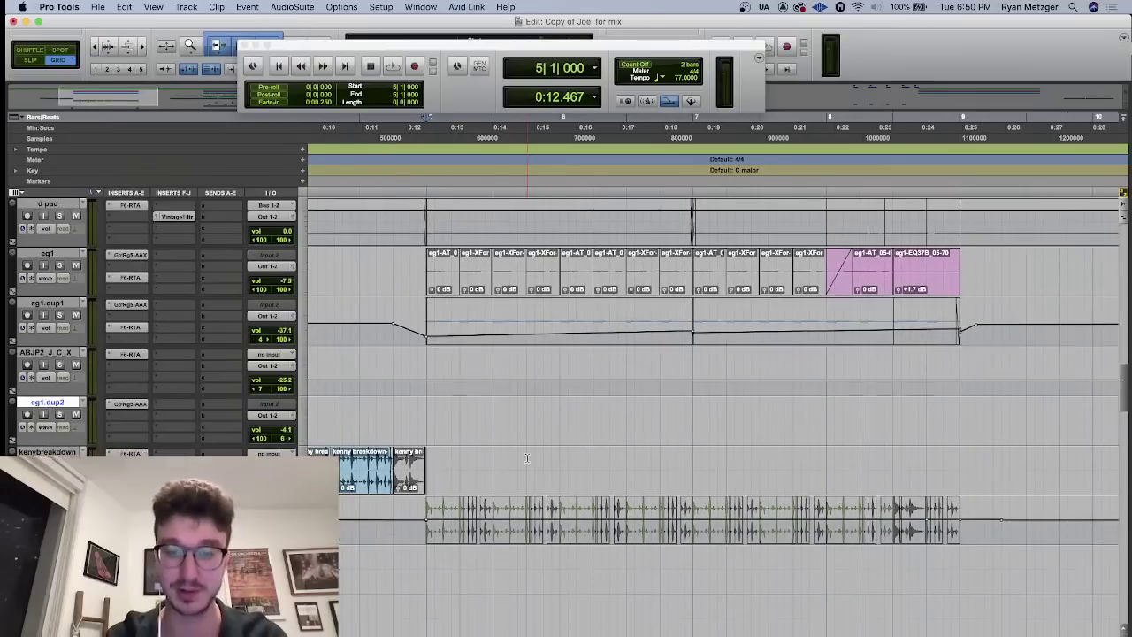
# - Play from 8|2|000 through the end of the knybrkdwn.dp3 clips towards the Beechwood Dr9 entrance at bar 9
pyautogui.click(858, 402)
pyautogui.press('space')
pyautogui.scroll(-6, 854, 403)
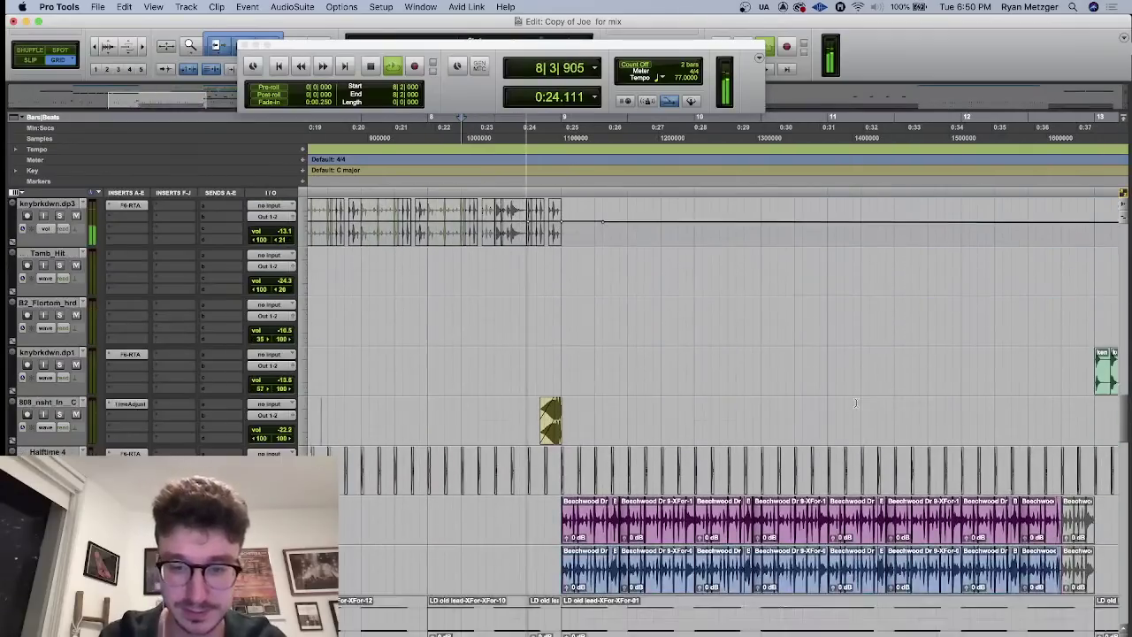
pyautogui.scroll(-3, 854, 403)
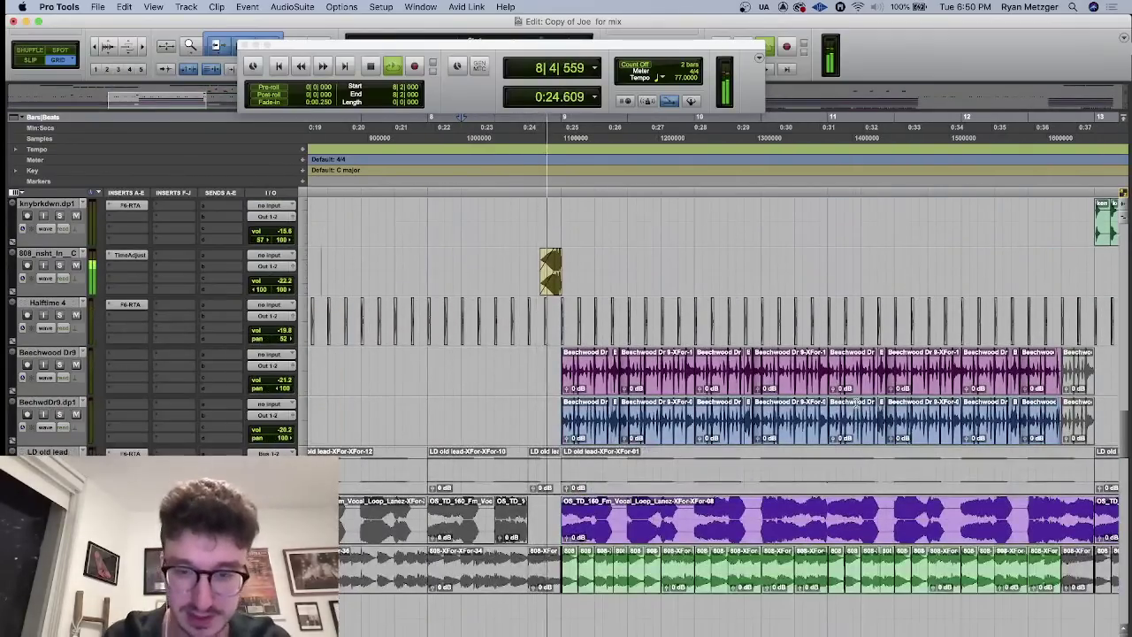
# - Solo the Beechwood Dr9 and BechwdDr9.dp1 tracks and play them from 8|4|720
pyautogui.click(556, 358)
pyautogui.press('space')
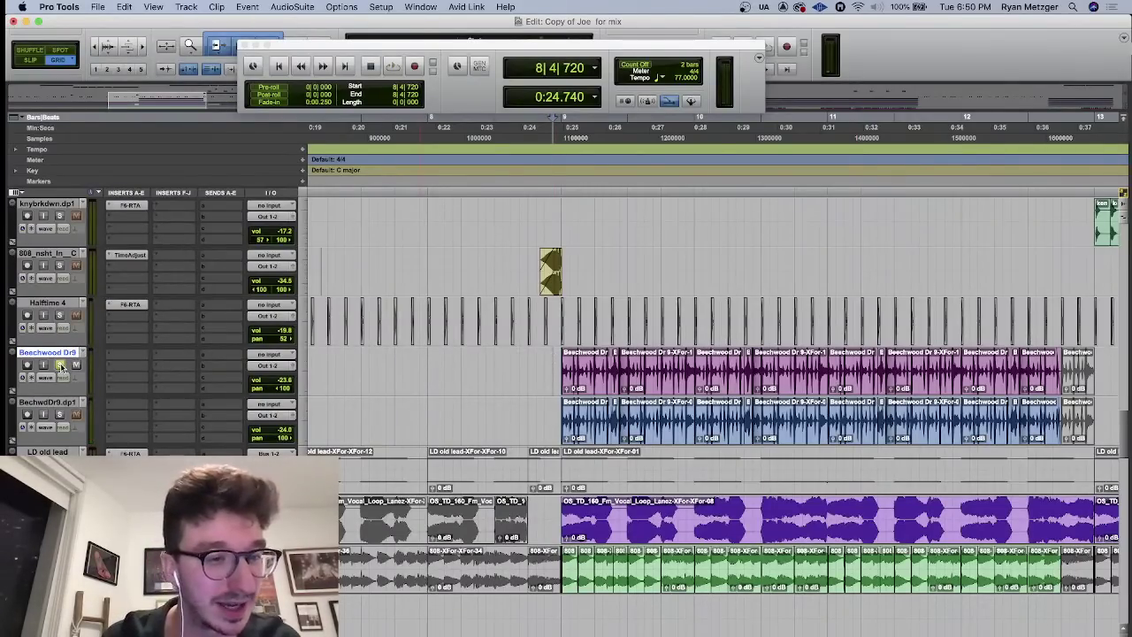
pyautogui.press('space')
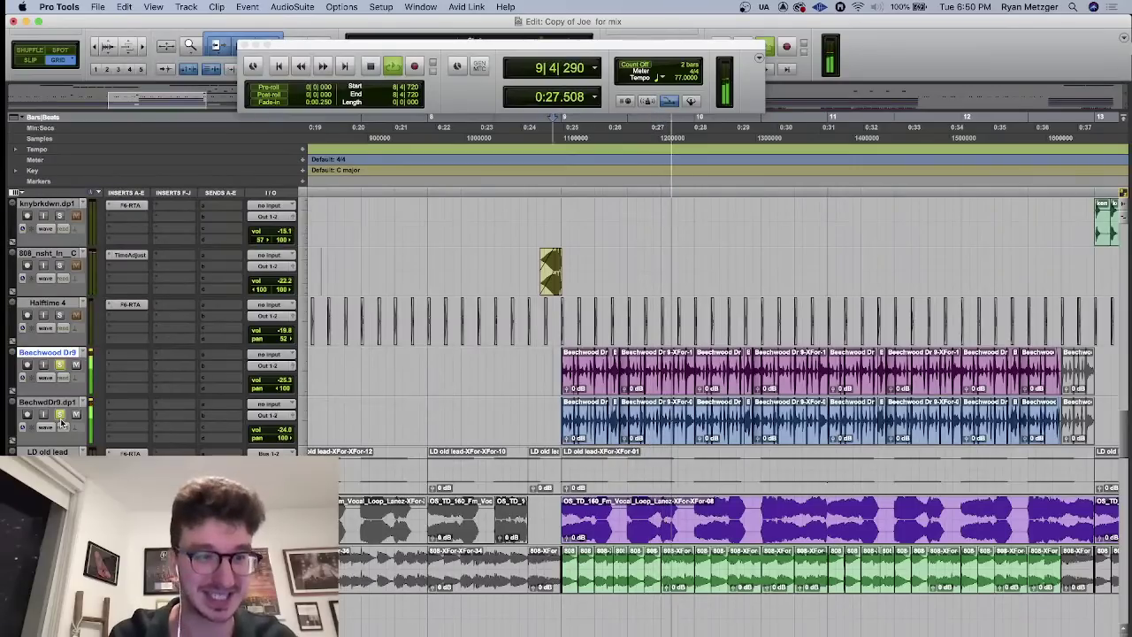
pyautogui.press('space')
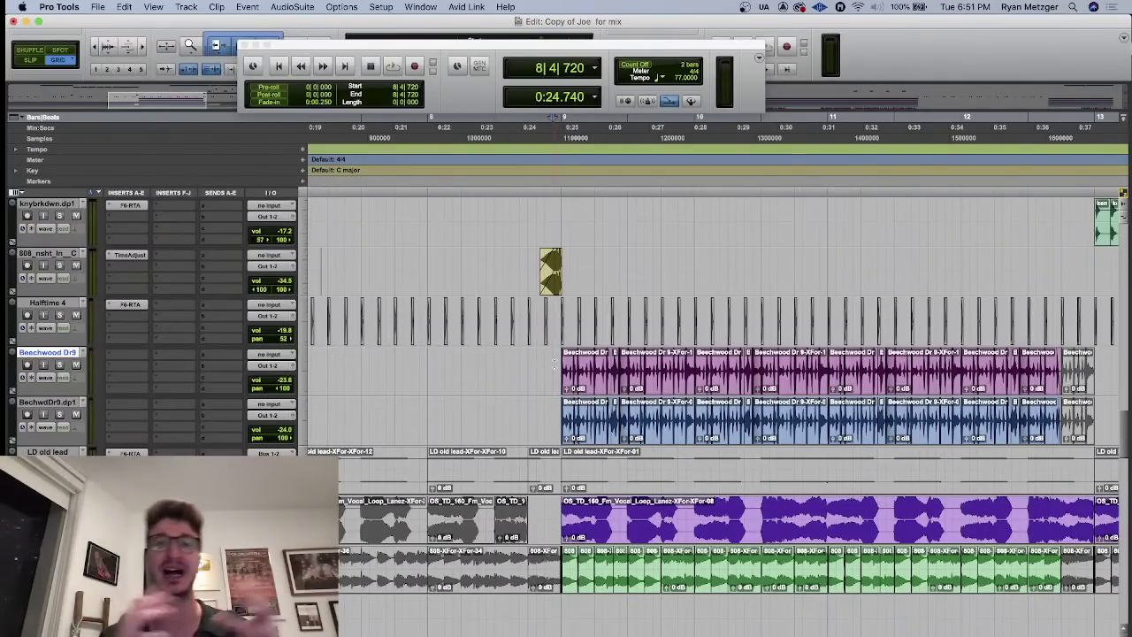
# - Play the full mix from 8|4|720 and review the choir kids and solo kid tracks over bars 9 to 12
pyautogui.press('space')
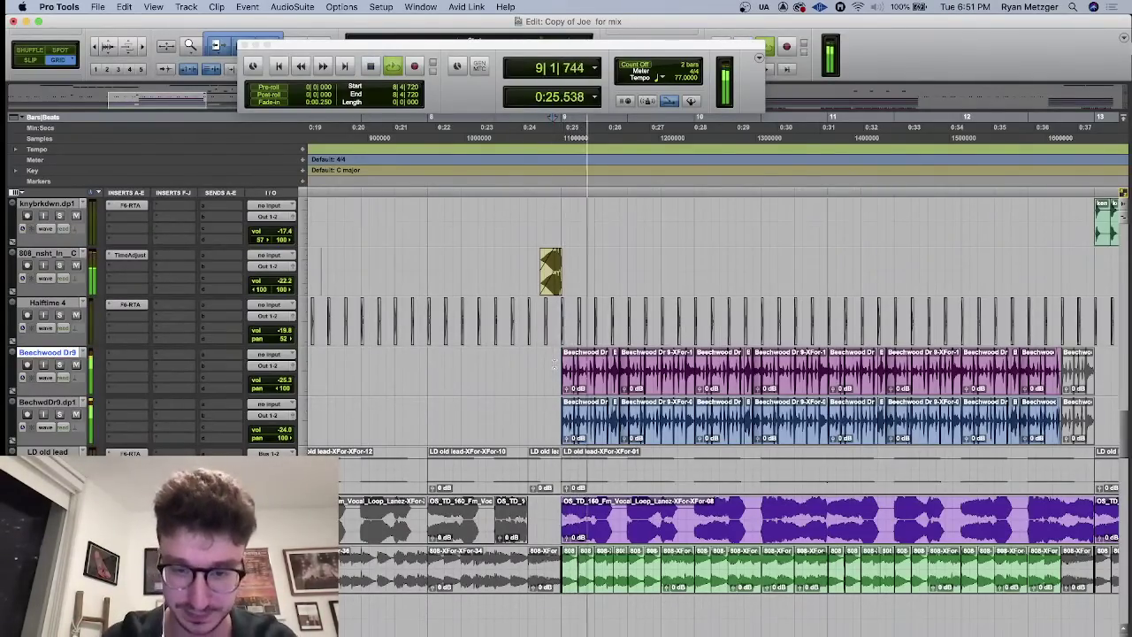
pyautogui.scroll(-10, 555, 362)
pyautogui.scroll(6, 556, 363)
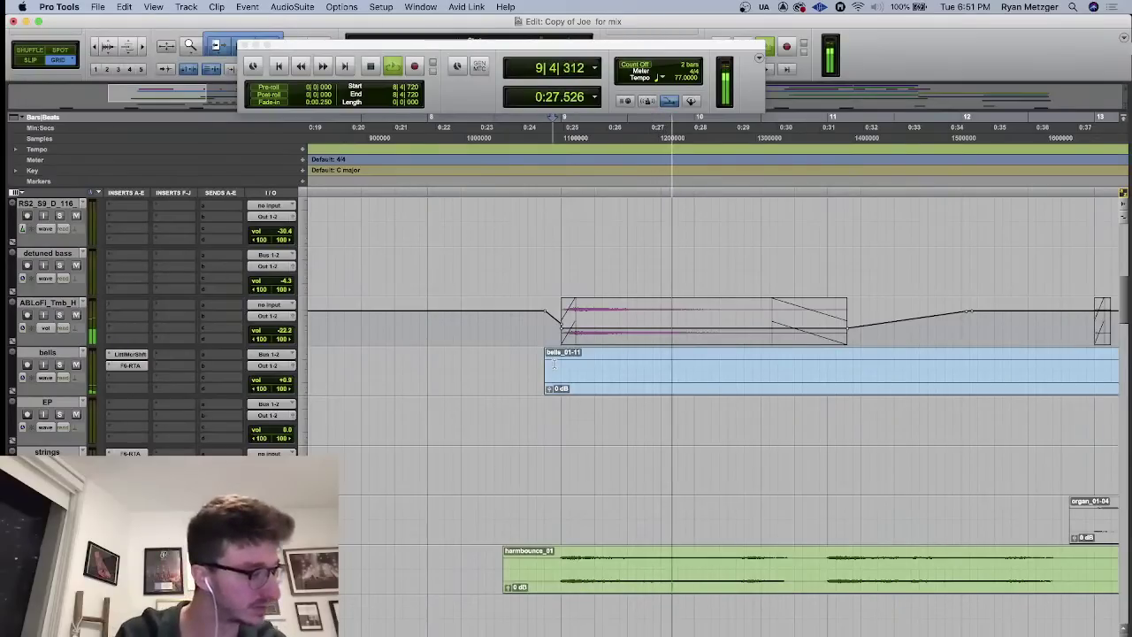
pyautogui.scroll(10, 555, 362)
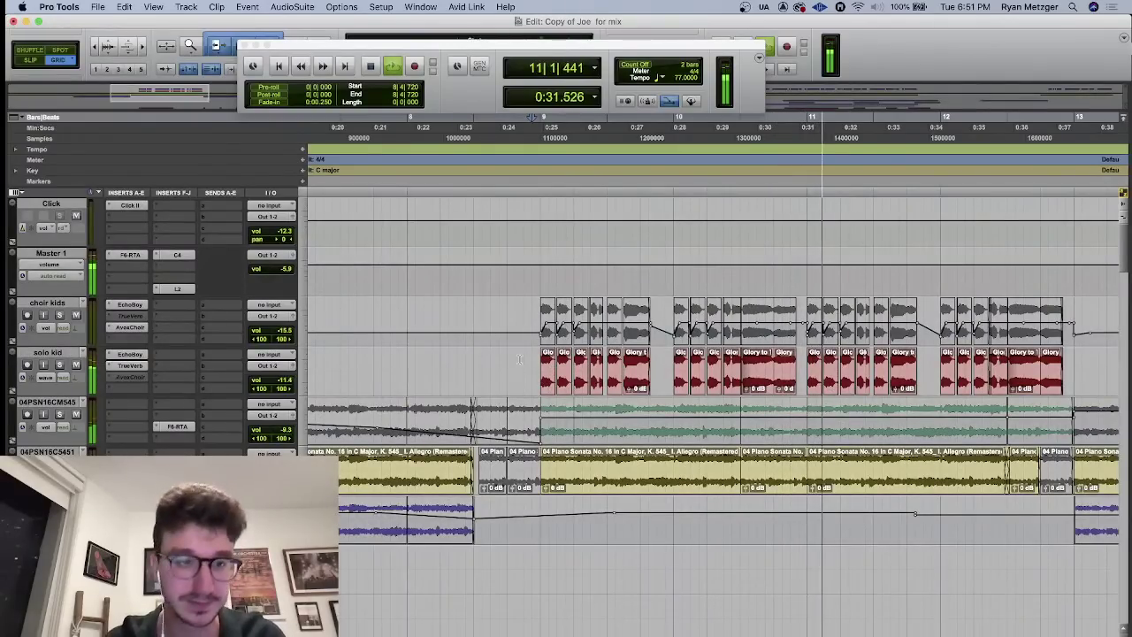
pyautogui.hscroll(3, 713, 371)
pyautogui.click(48, 352)
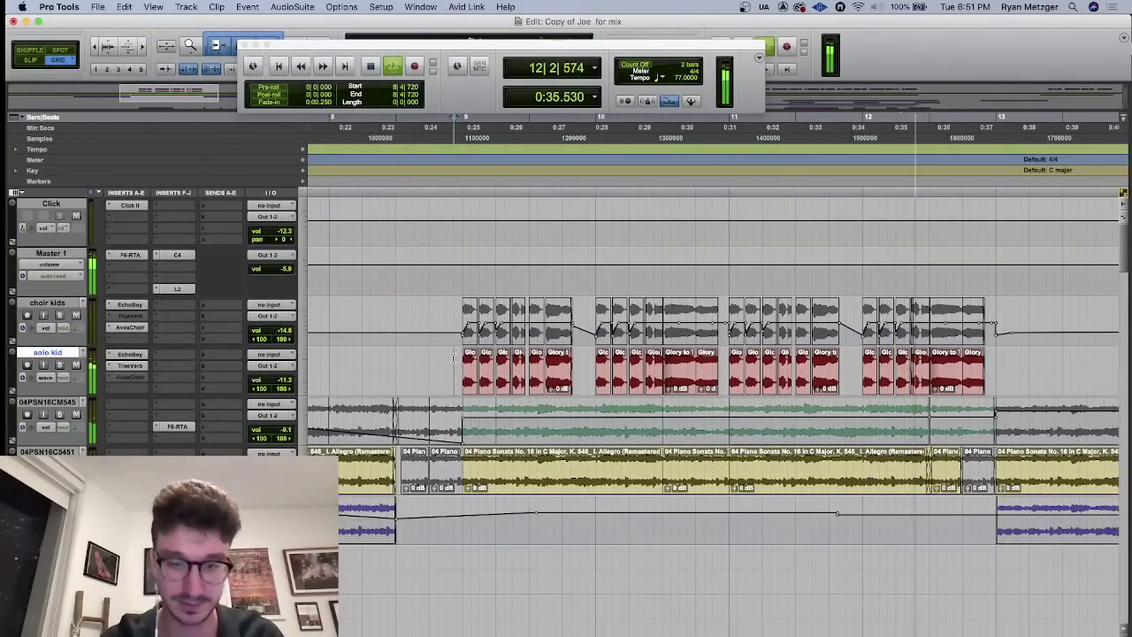
pyautogui.press('space')
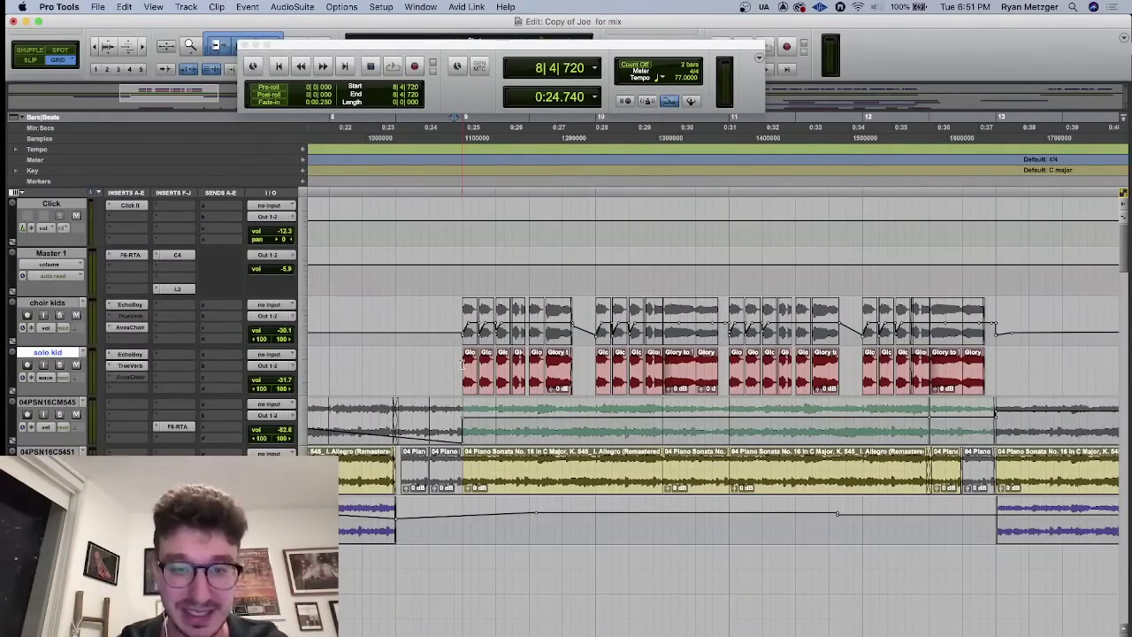
# - Solo the KICK track and play it from 8|4|480, just before its first hit at bar 9
pyautogui.scroll(-15, 456, 371)
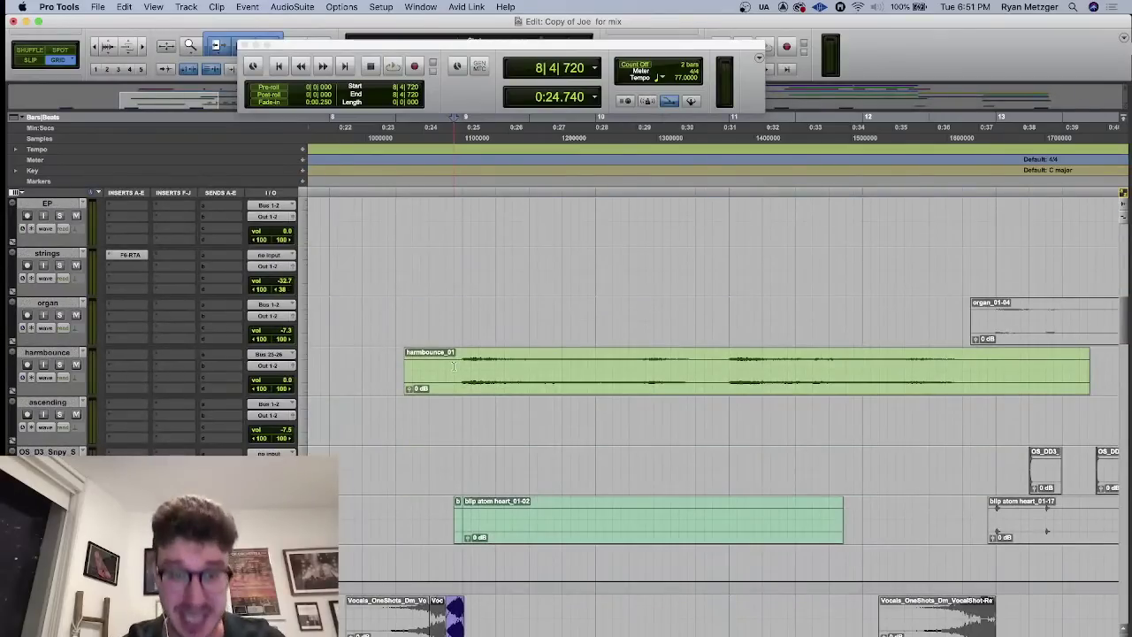
pyautogui.scroll(-10, 445, 310)
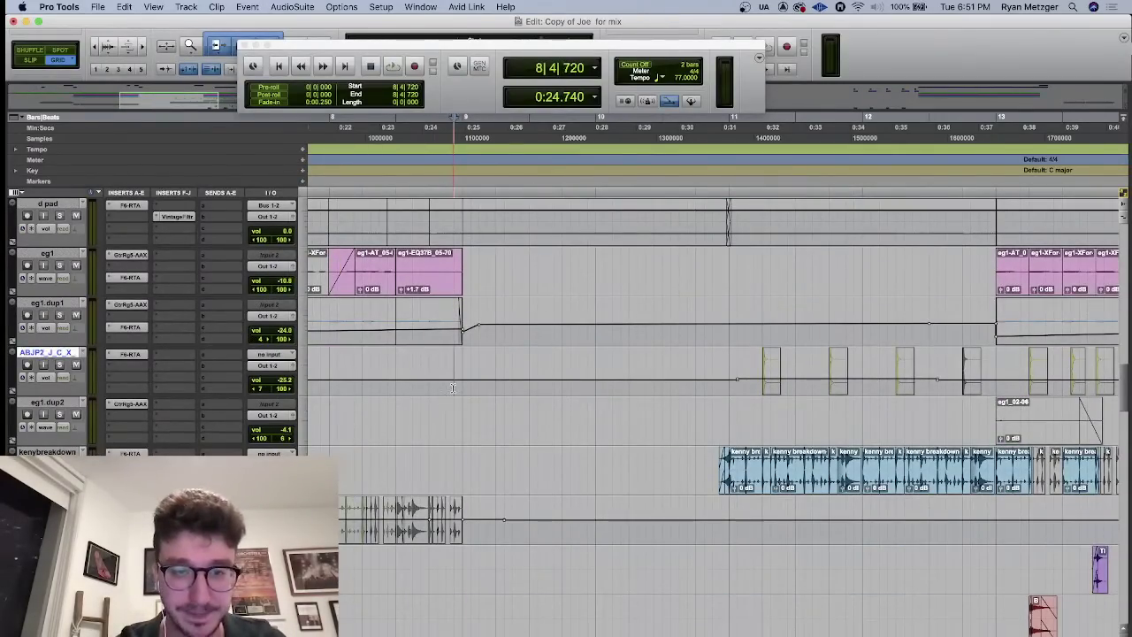
pyautogui.scroll(-6, 452, 387)
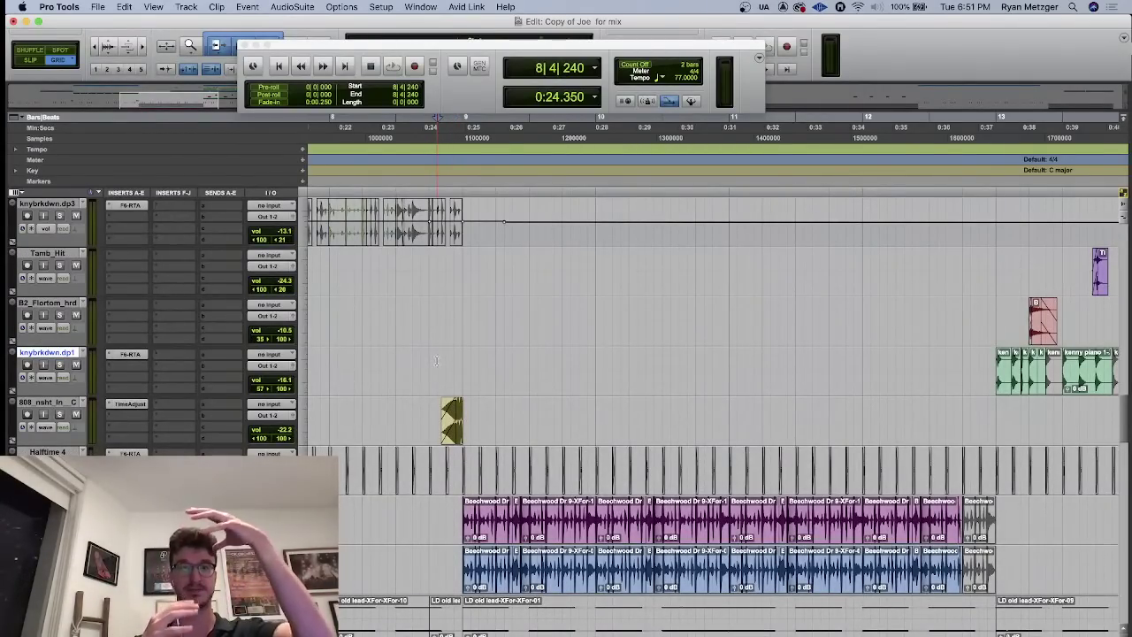
pyautogui.scroll(-5, 436, 359)
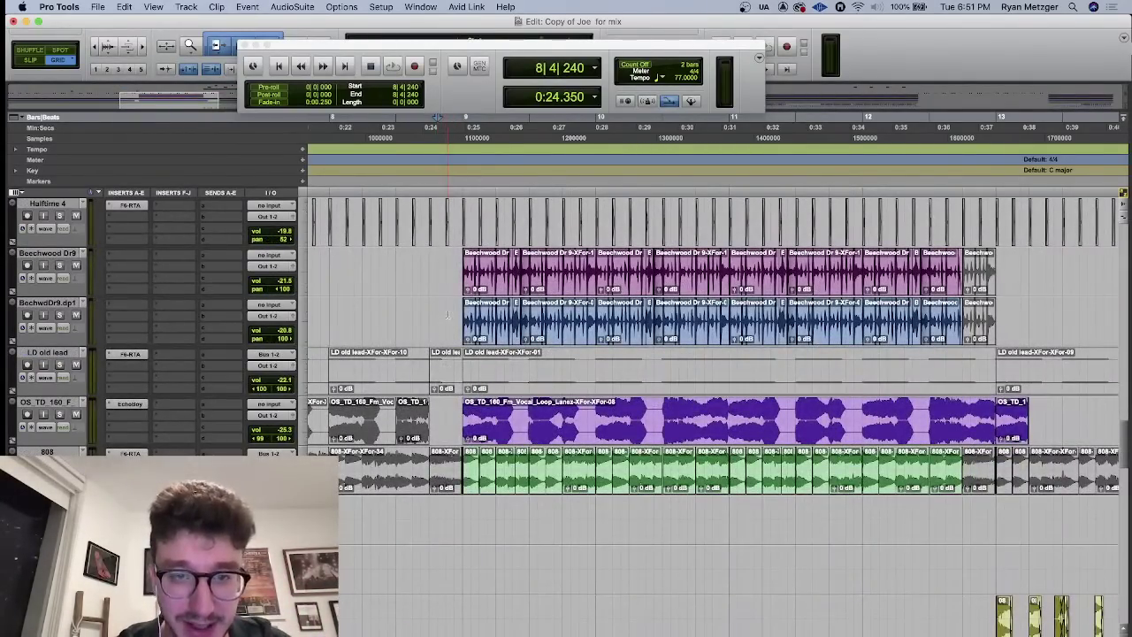
pyautogui.scroll(-5, 448, 311)
pyautogui.press('space')
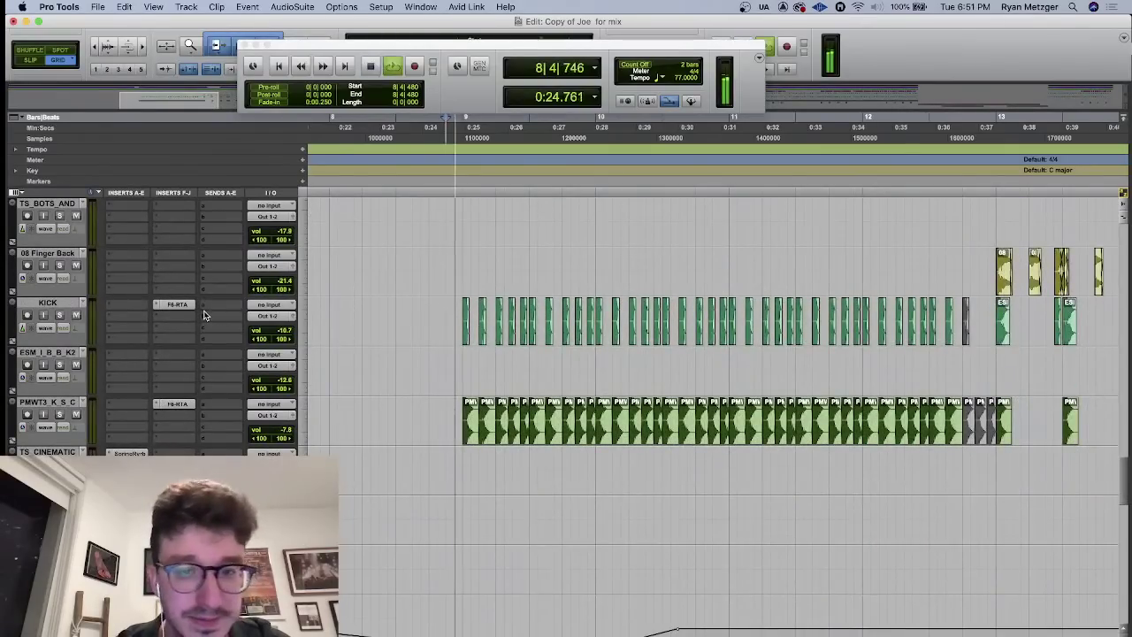
pyautogui.press('space')
pyautogui.click(59, 315)
pyautogui.press('space')
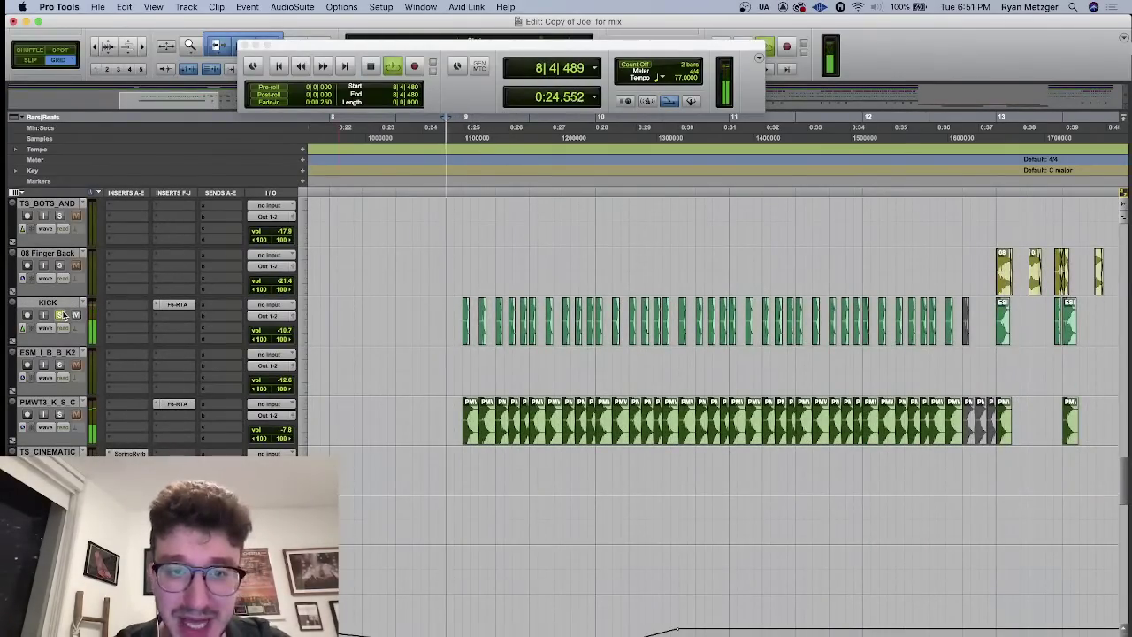
# - Solo the 808 track and play it from 9|1|000, where its green clips begin
pyautogui.scroll(-8, 60, 416)
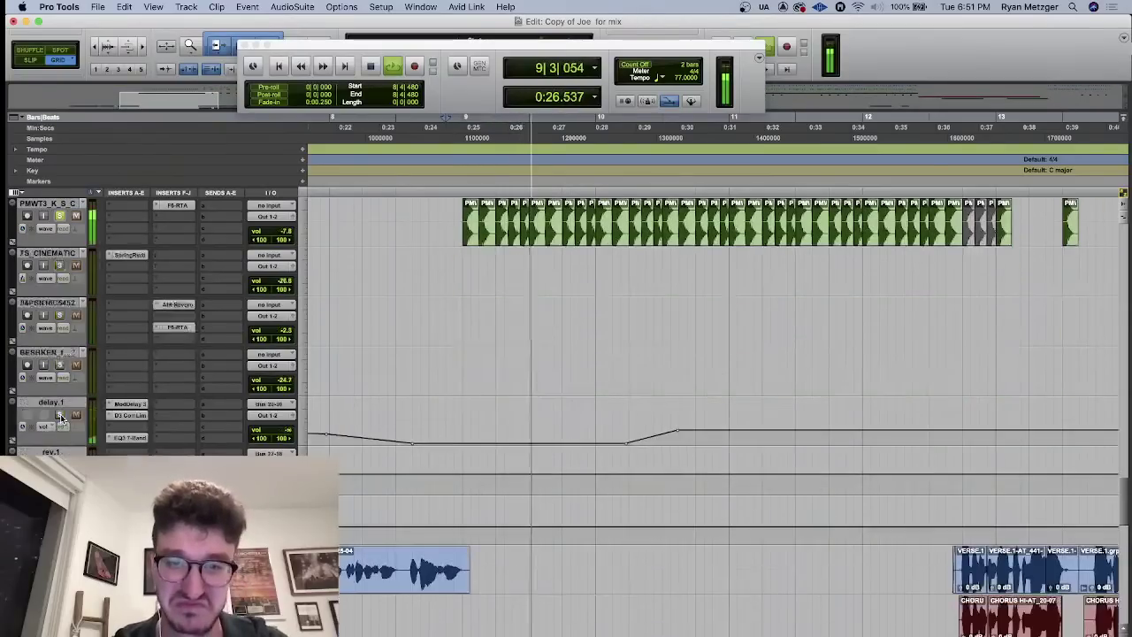
pyautogui.scroll(6, 60, 416)
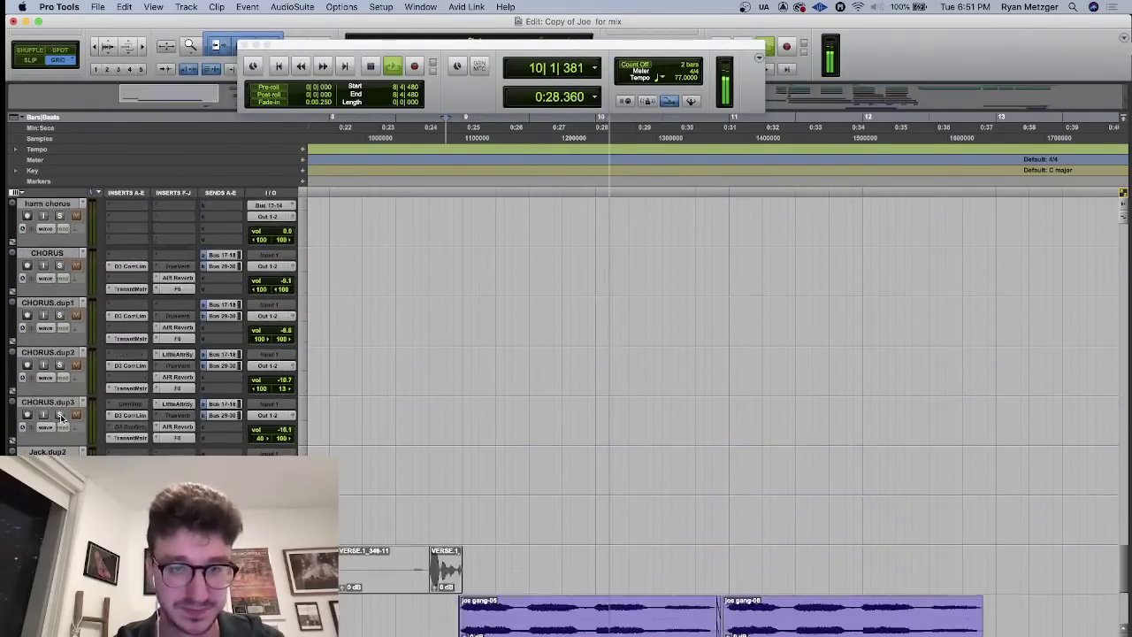
pyautogui.scroll(6, 60, 416)
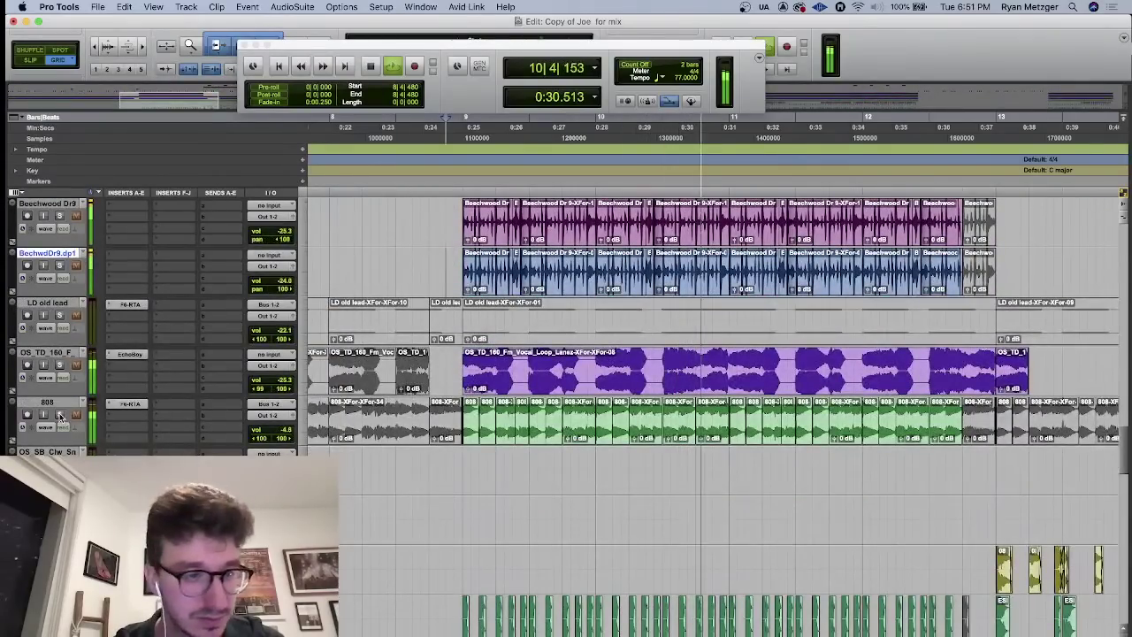
pyautogui.press('space')
pyautogui.click(60, 415)
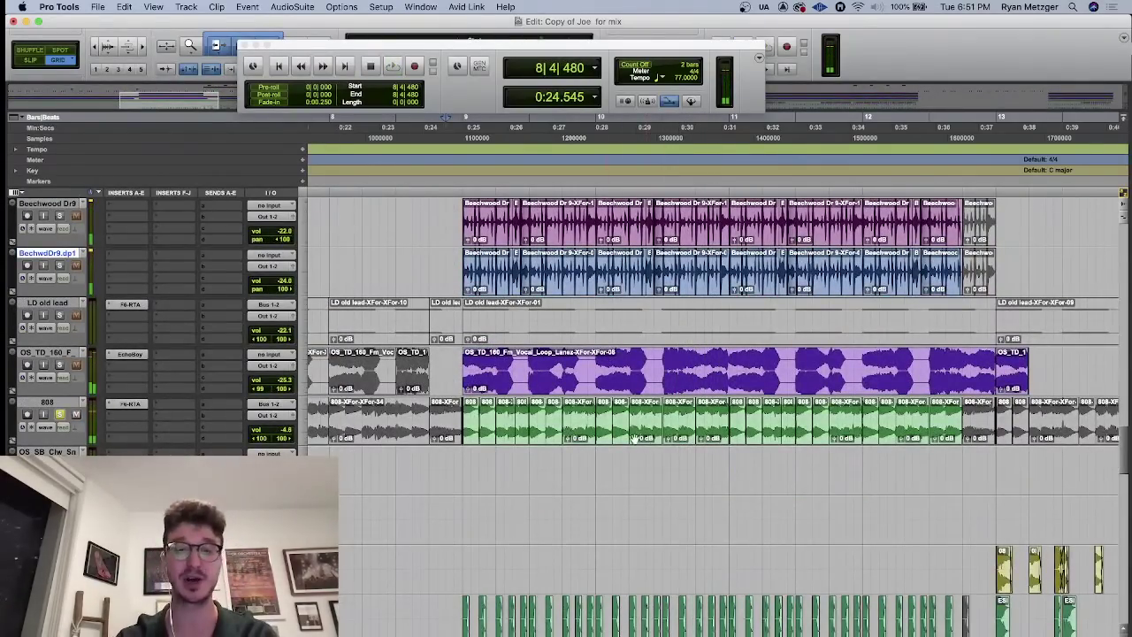
pyautogui.click(461, 453)
pyautogui.press('space')
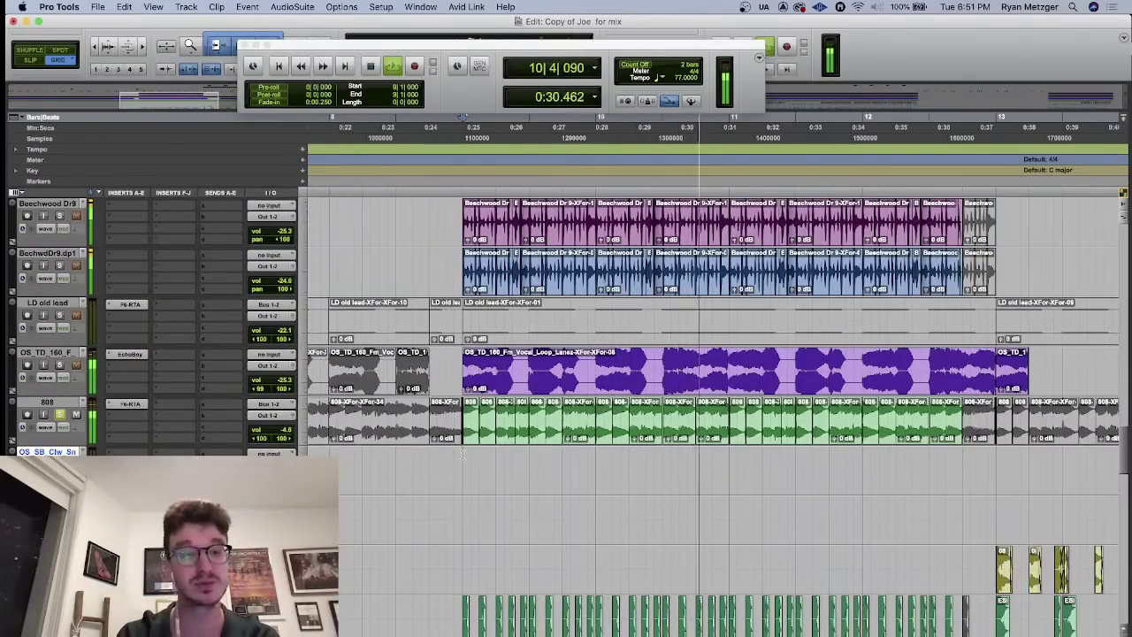
pyautogui.press('space')
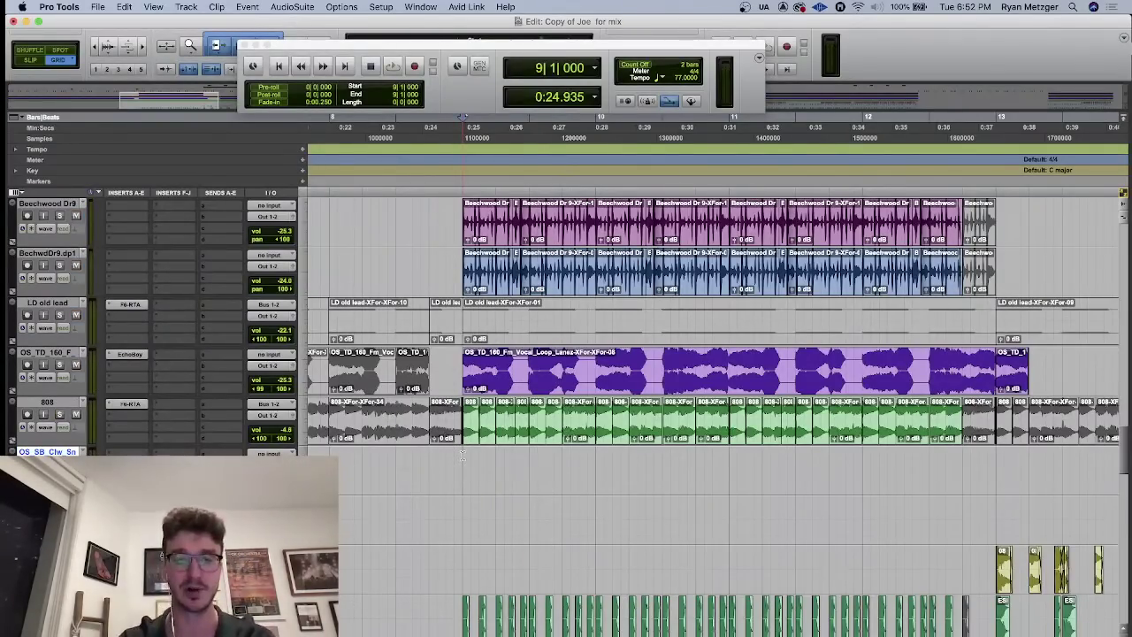
# - Play the full mix from 9|1|000 while reviewing the tracks from Halftime 4 up to harmbounce
pyautogui.scroll(5, 725, 432)
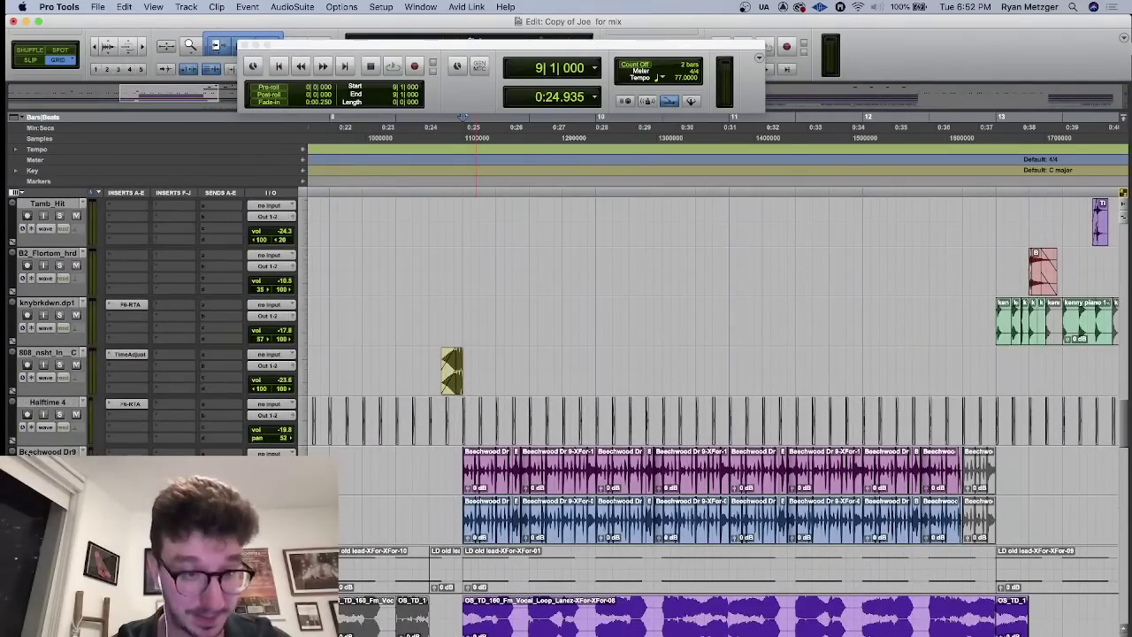
pyautogui.press('space')
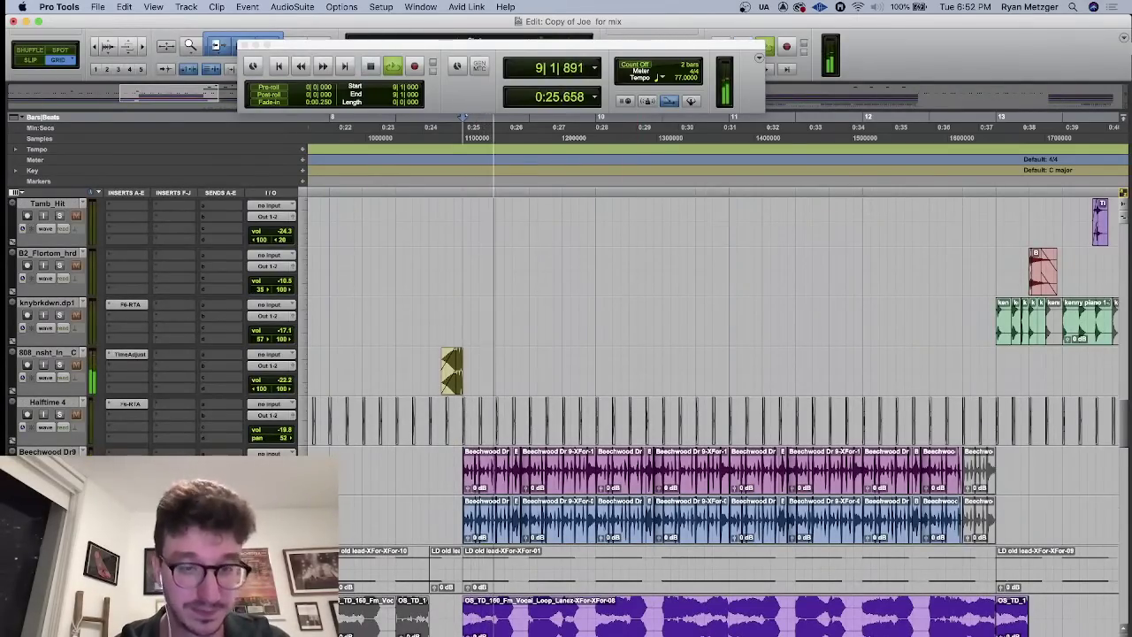
pyautogui.scroll(8, 707, 415)
pyautogui.scroll(10, 387, 345)
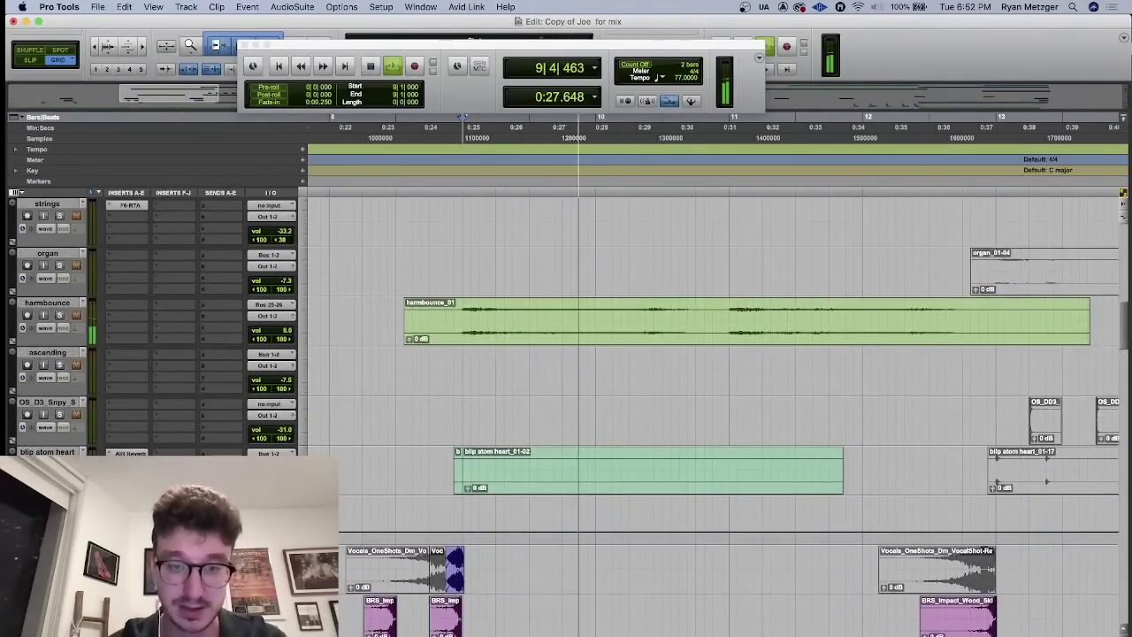
pyautogui.press('space')
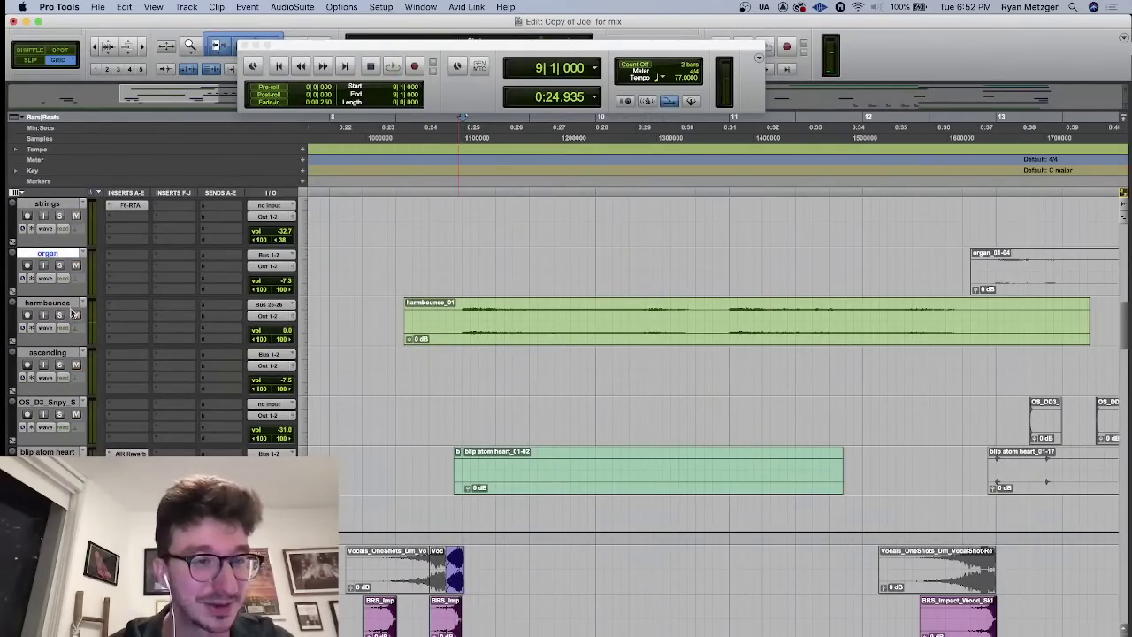
# - Solo the harmbounce track and play it from 9|1|000
pyautogui.click(60, 315)
pyautogui.press('space')
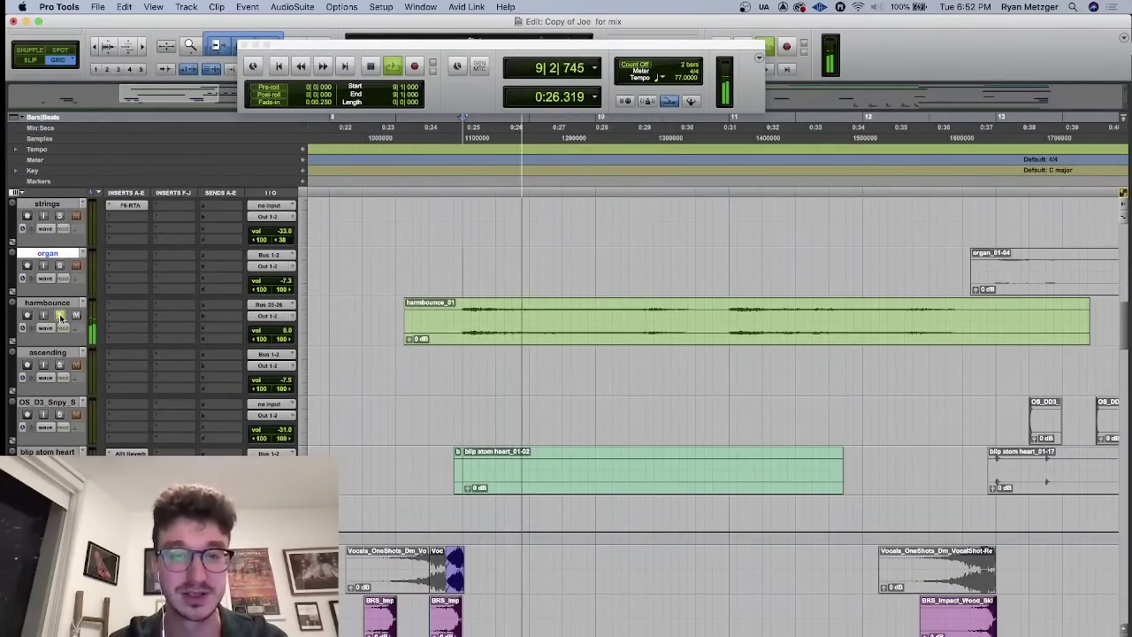
pyautogui.press('space')
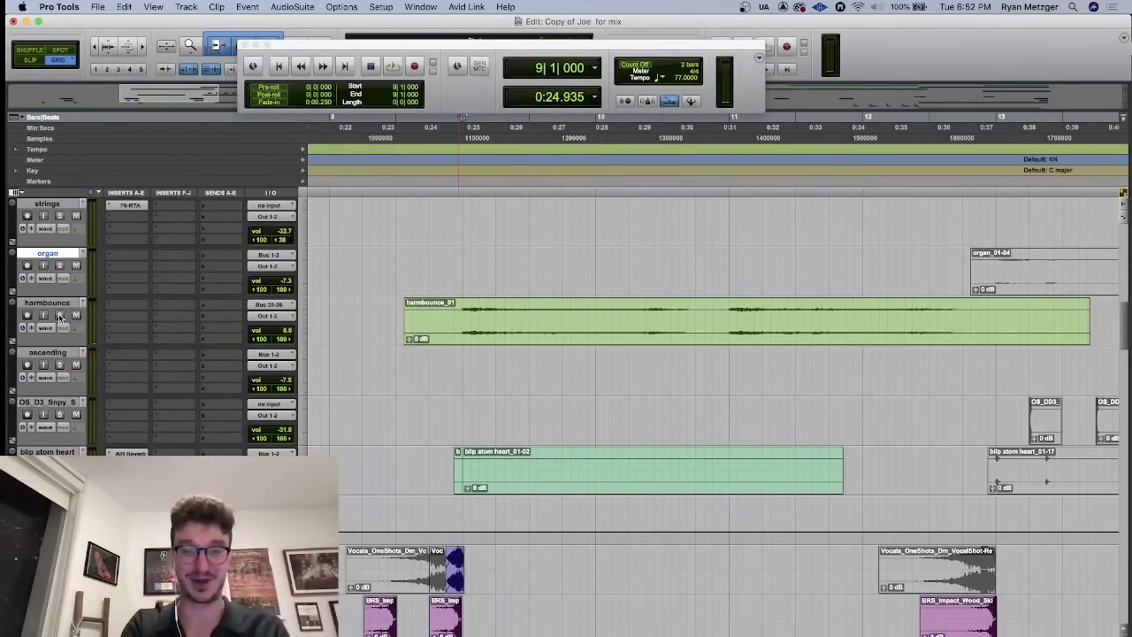
# - Place the playback start at 8|4|720 on the solo kid track, just before its clips at bar 9
pyautogui.scroll(5, 59, 317)
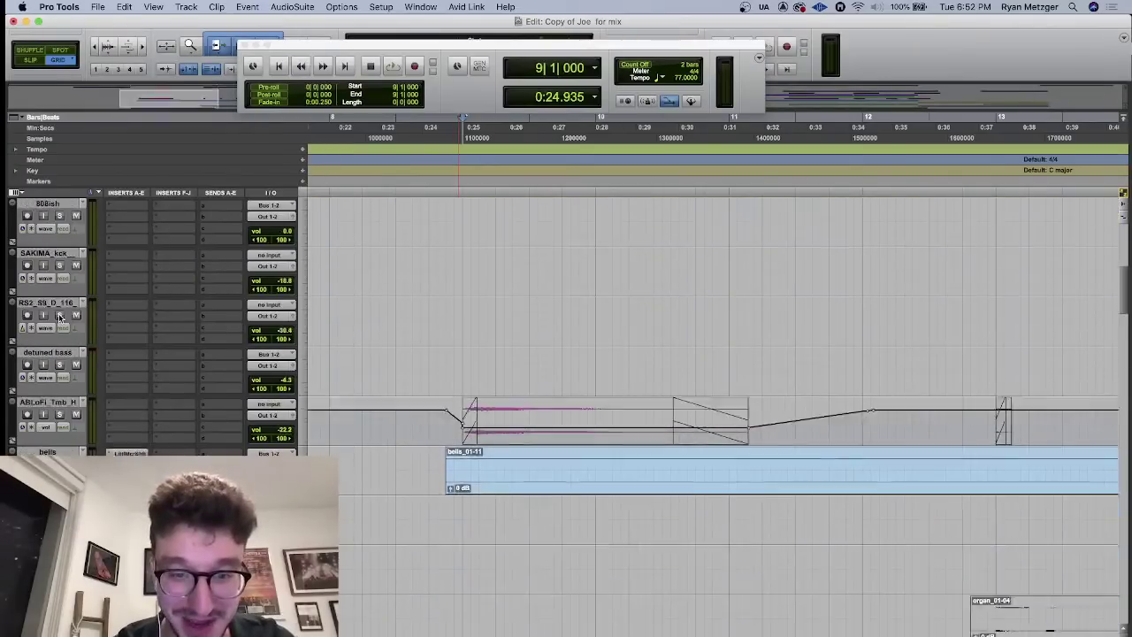
pyautogui.scroll(-2, 303, 283)
pyautogui.click(455, 341)
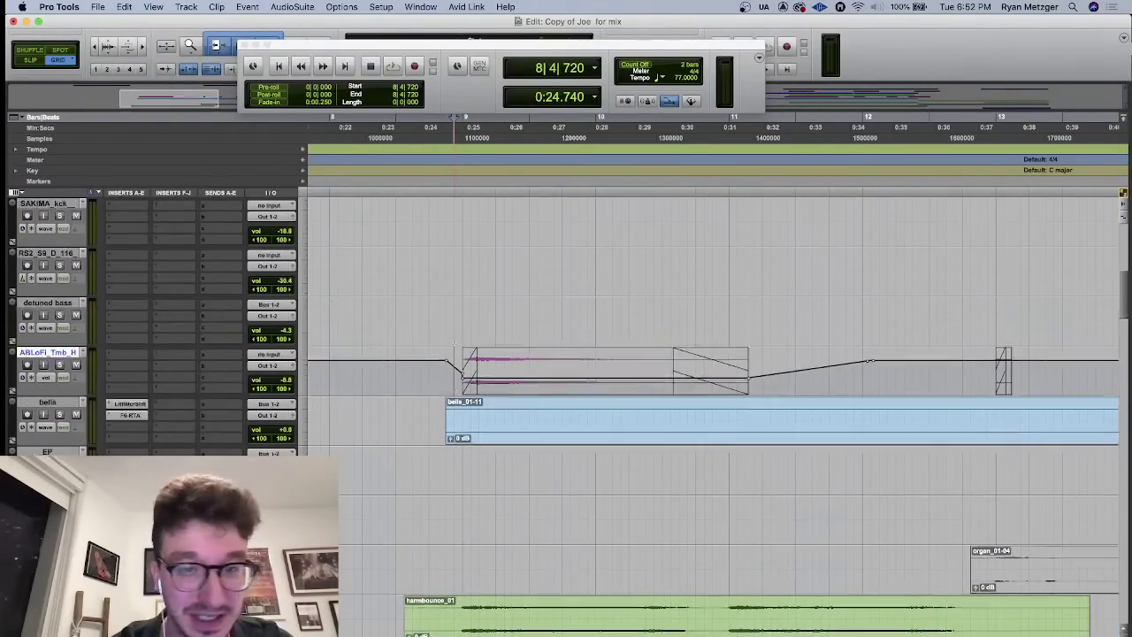
pyautogui.scroll(5, 457, 339)
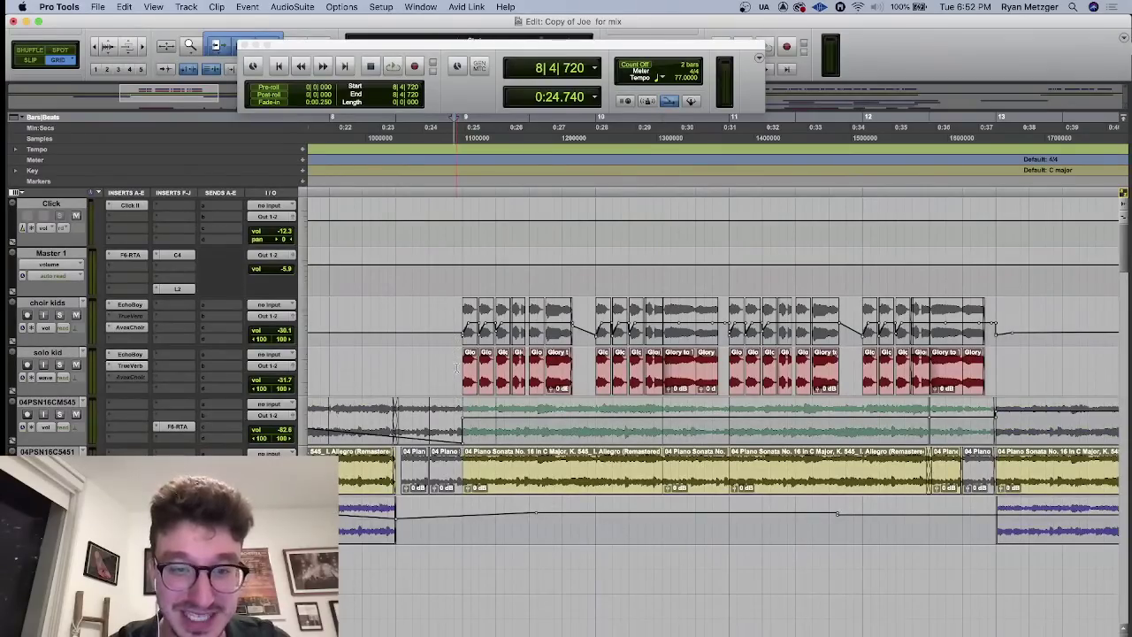
pyautogui.click(457, 360)
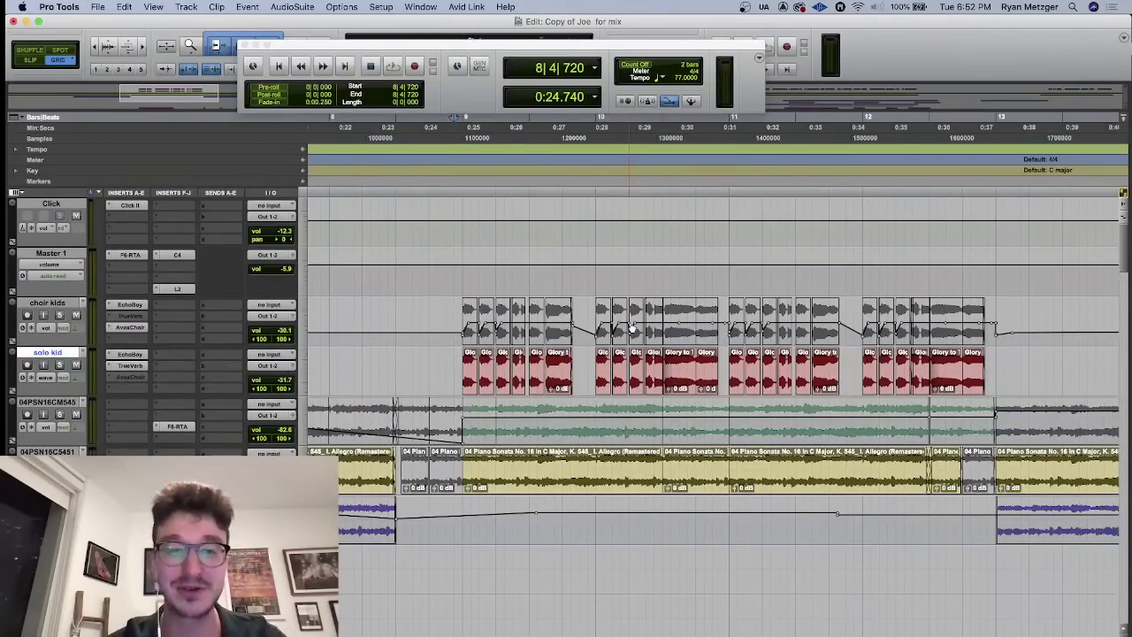
# - Solo the solo kid track and play it from 8|4|720, then release the solo to hear the full mix
pyautogui.press('super+bracketleft')
pyautogui.press('super+bracketleft')
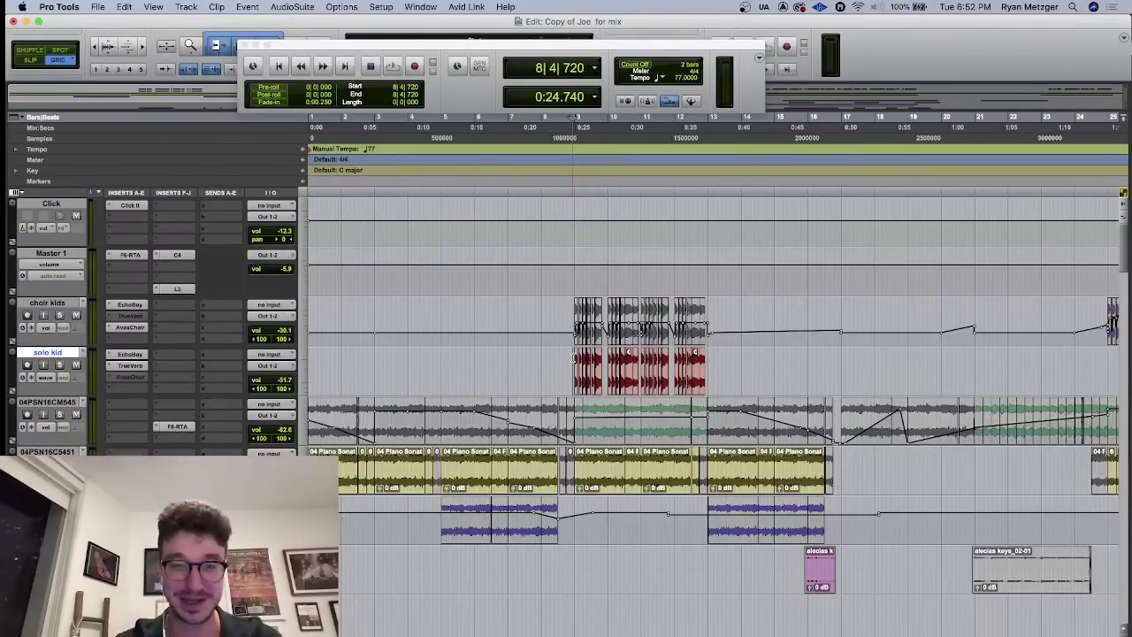
pyautogui.click(60, 364)
pyautogui.press('space')
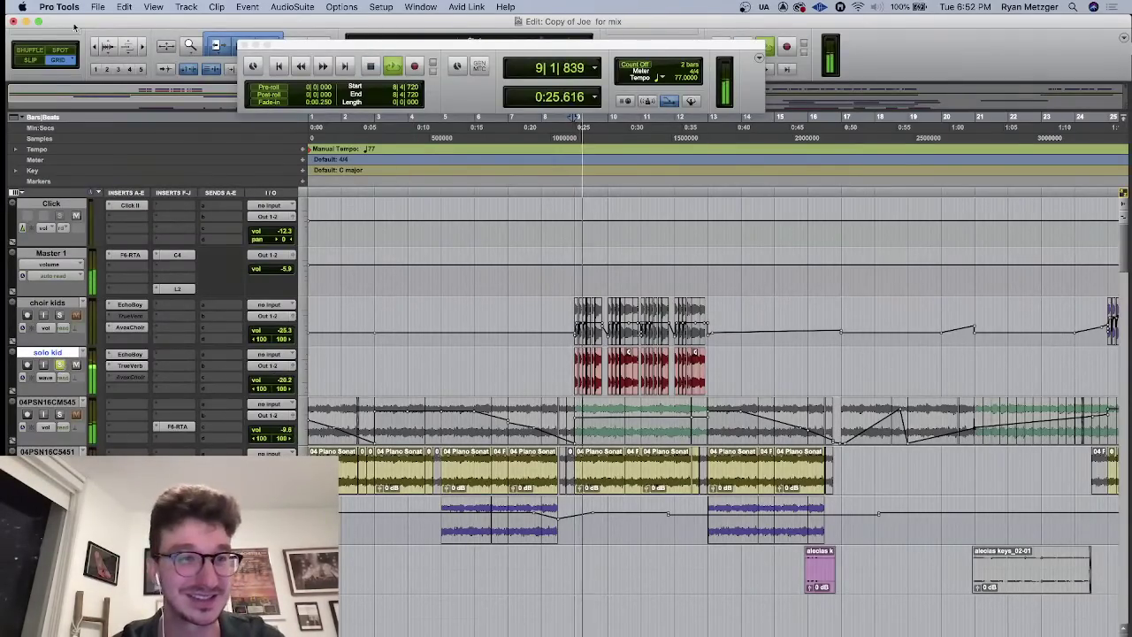
pyautogui.press('super+bracketright')
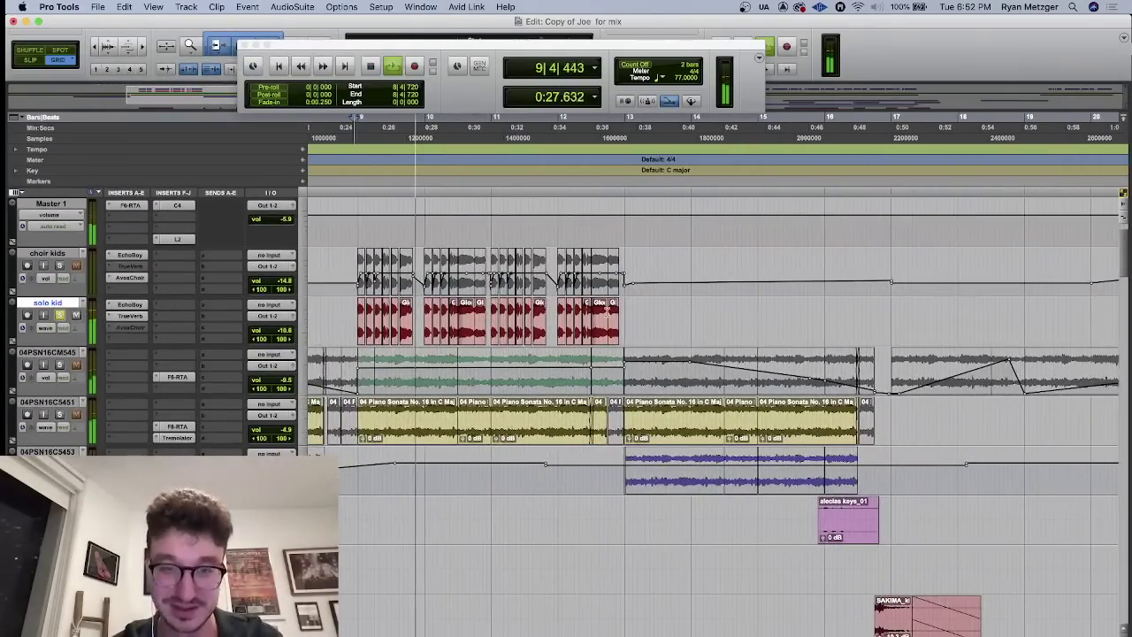
pyautogui.scroll(-1, 607, 309)
pyautogui.hscroll(2, 606, 310)
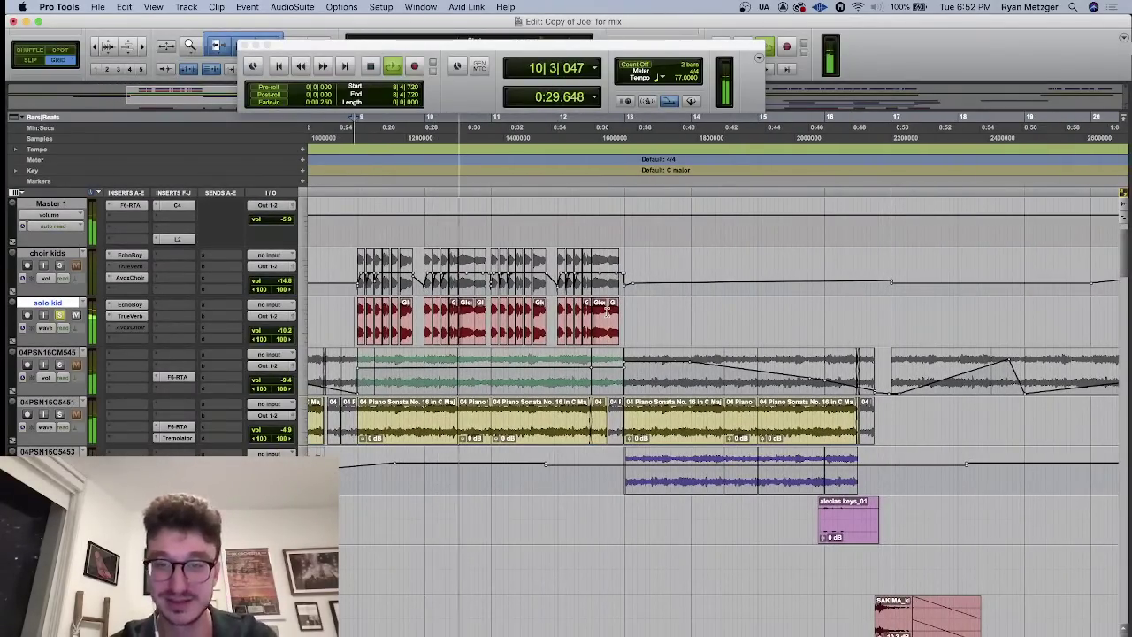
pyautogui.click(57, 315)
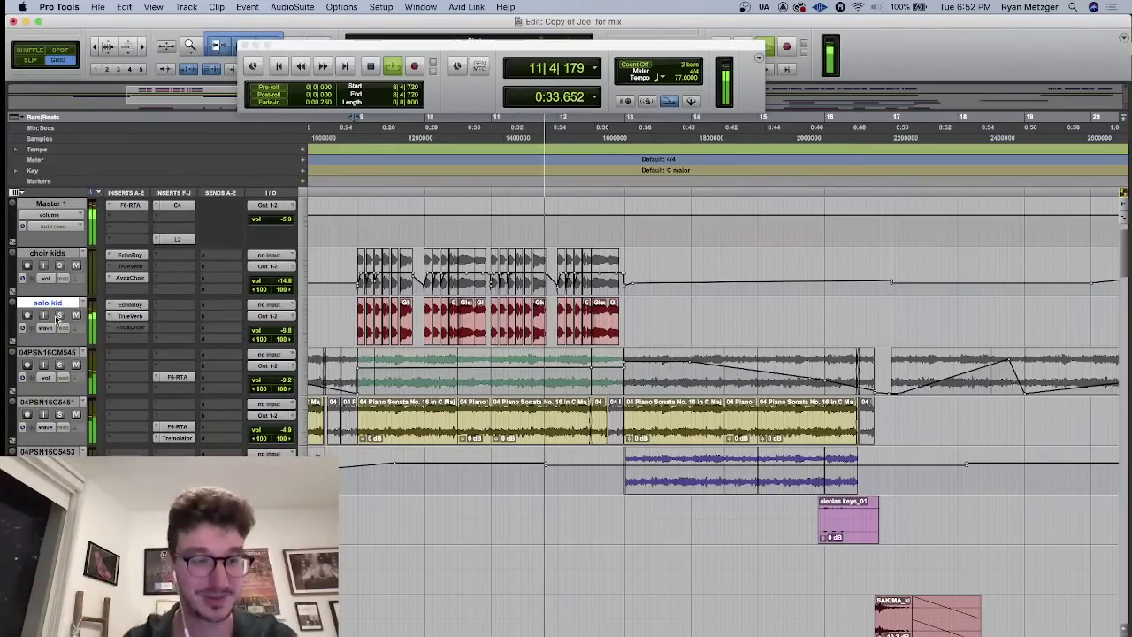
pyautogui.press('space')
# - Solo the choir kids track and place the playback start at 24|4|720, just before its clips at bar 25
pyautogui.hscroll(5, 695, 310)
pyautogui.hscroll(3, 695, 309)
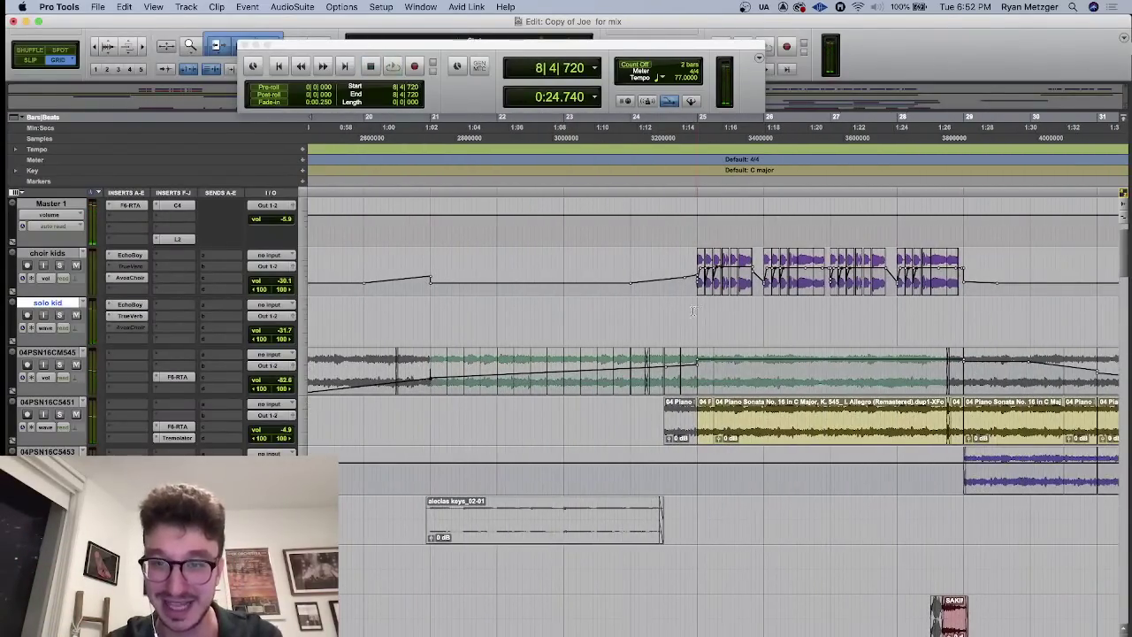
pyautogui.click(695, 306)
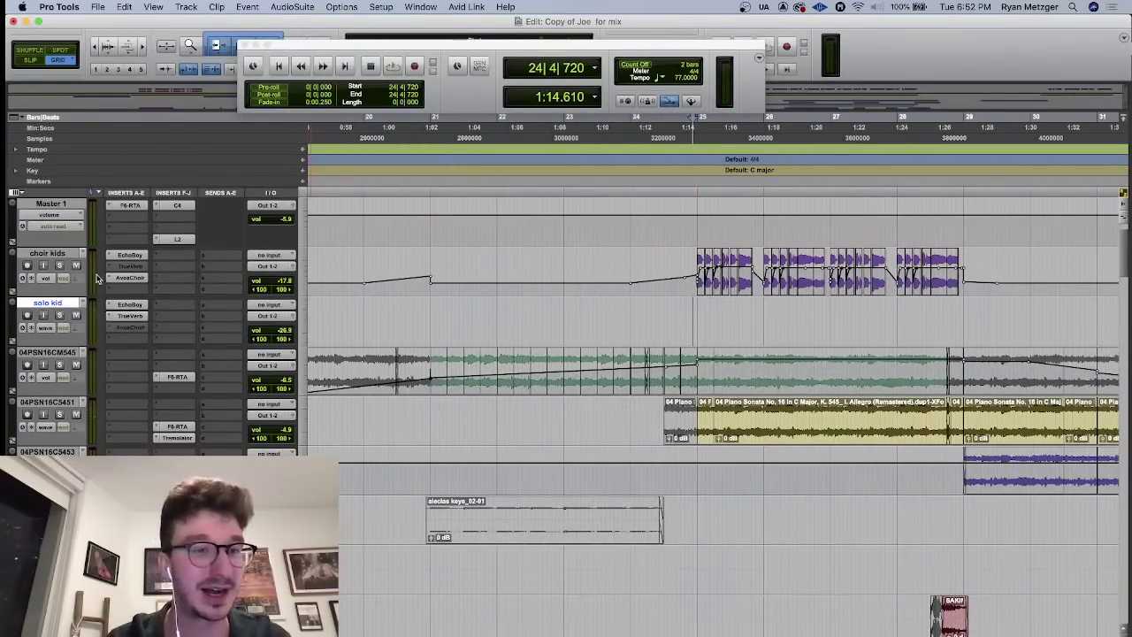
pyautogui.click(60, 266)
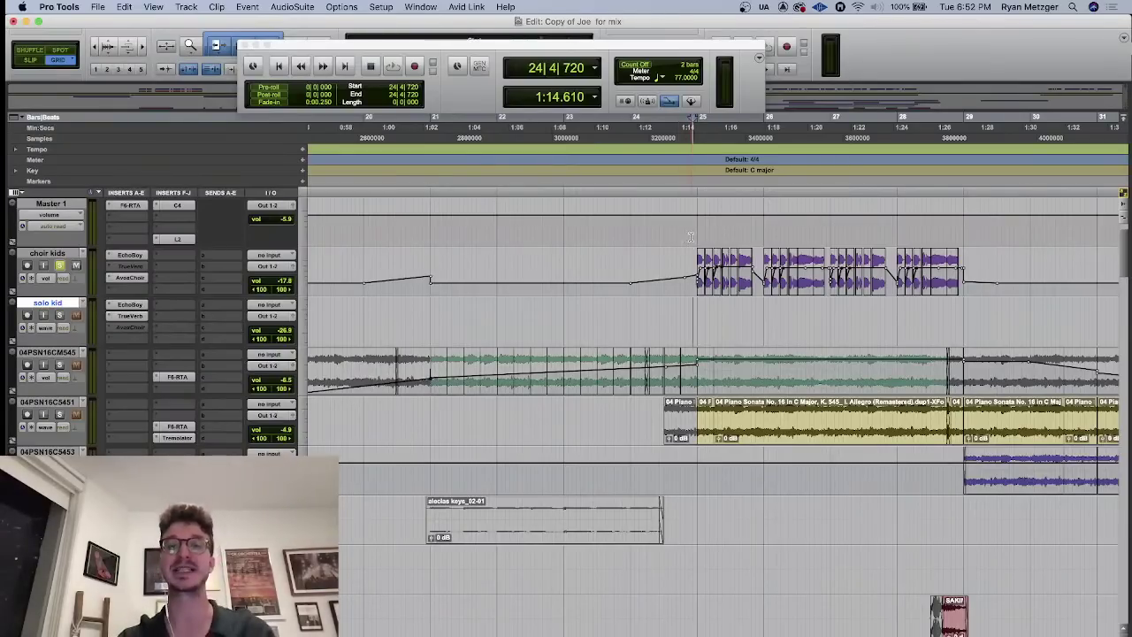
pyautogui.click(690, 237)
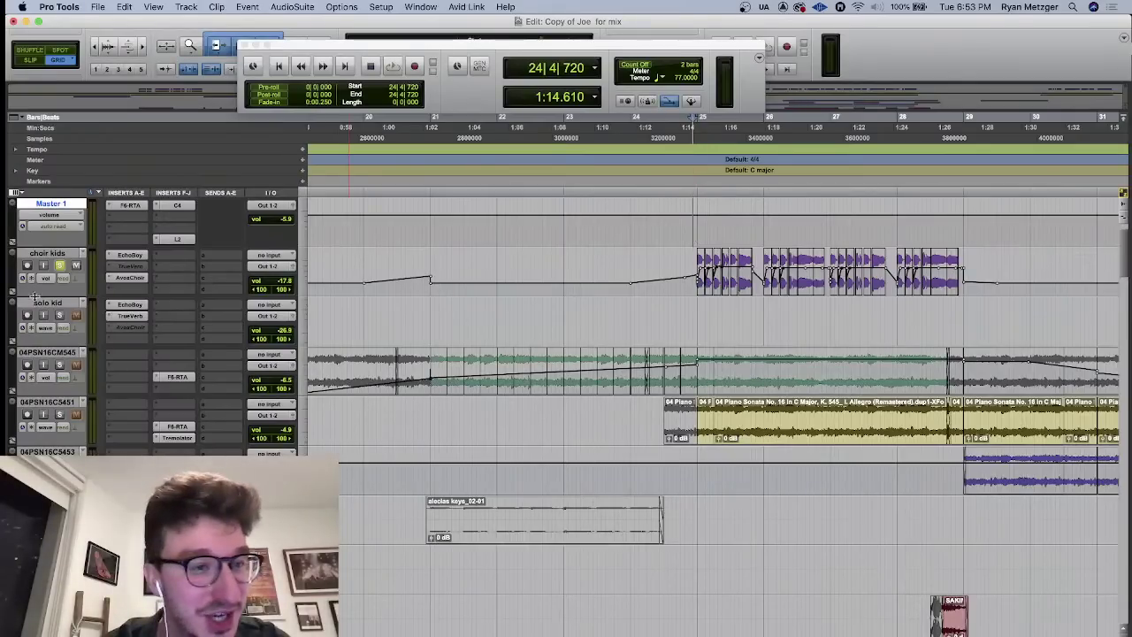
# - Play the choir kids section from 24|4|720 through its clips towards bar 27
pyautogui.hscroll(5, 533, 298)
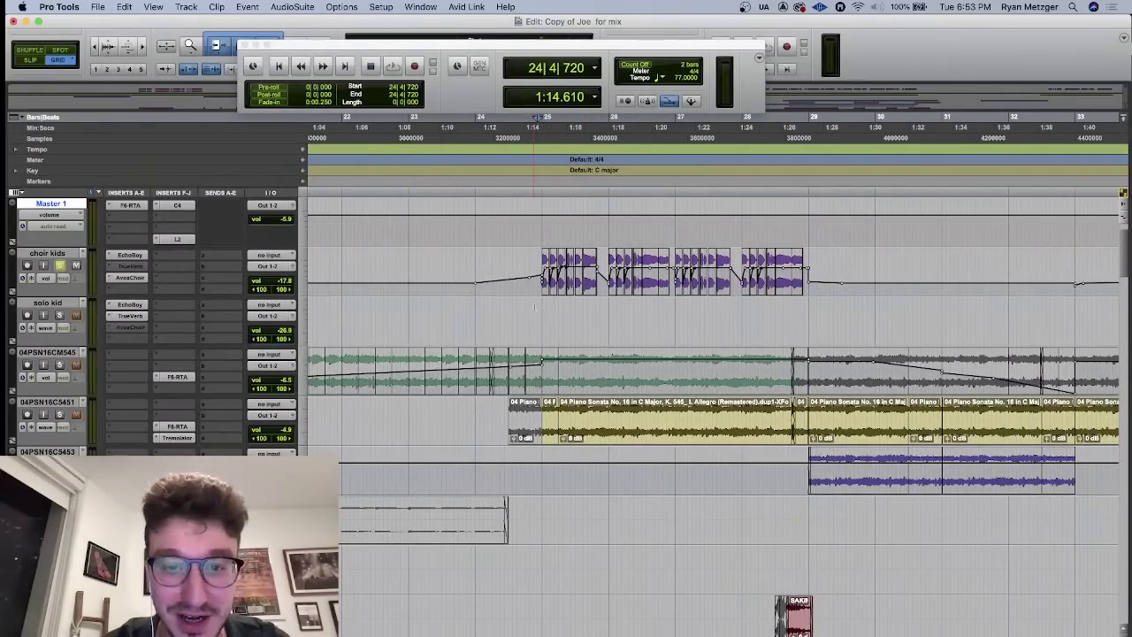
pyautogui.click(47, 302)
pyautogui.press('space')
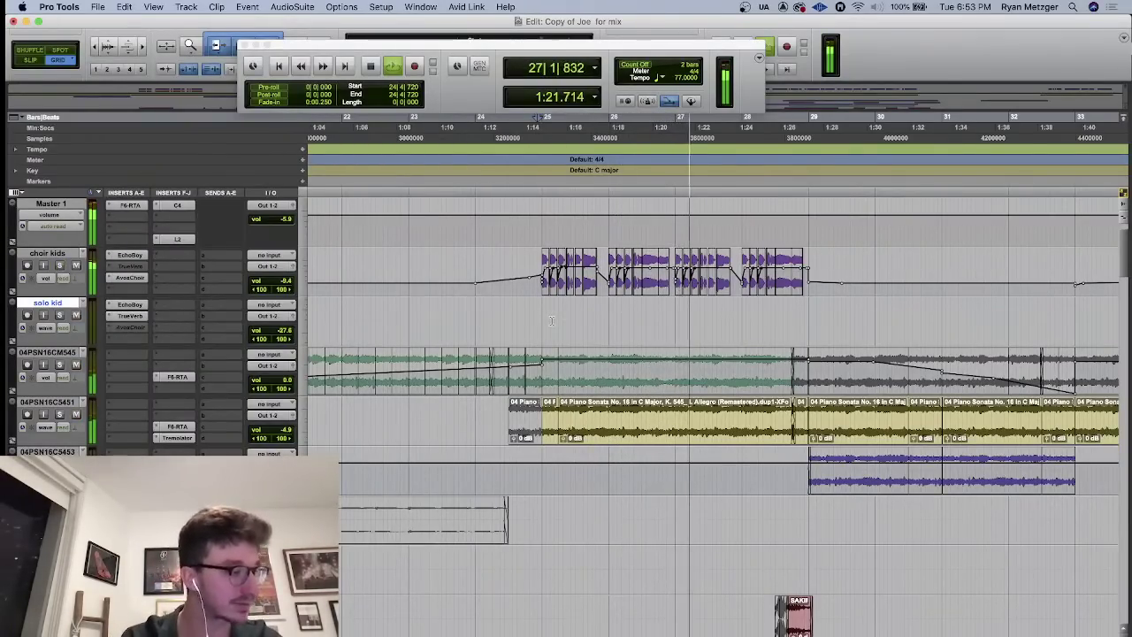
pyautogui.scroll(-1, 619, 329)
pyautogui.press('space')
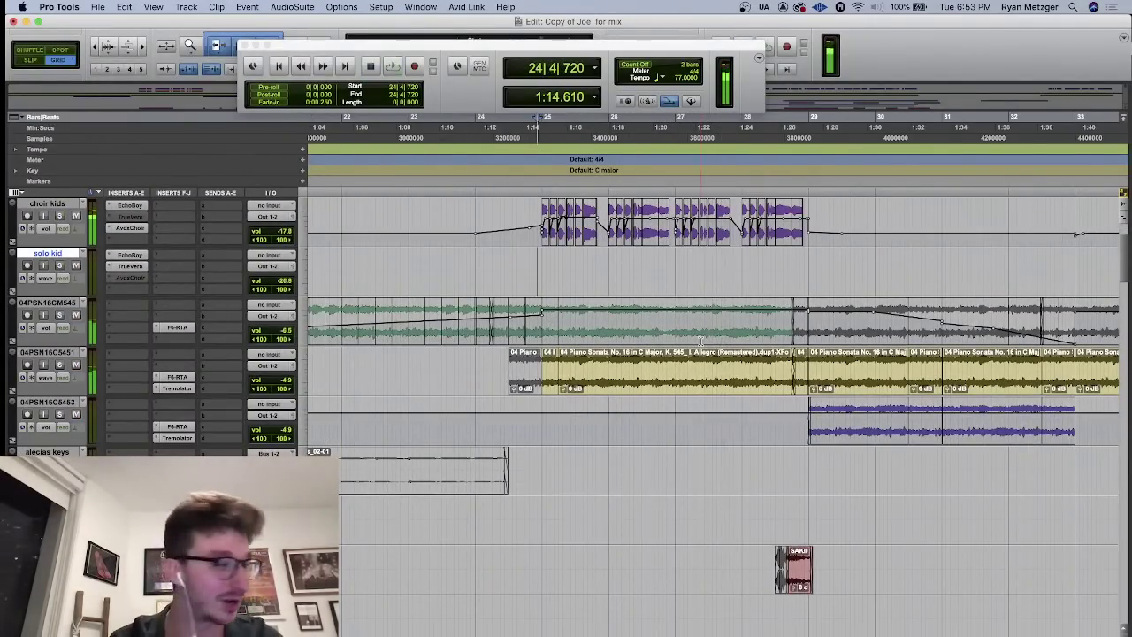
# - Return to the harmbounce and blip atom heart section and play the full mix from 9|1|000
pyautogui.hscroll(-10, 700, 341)
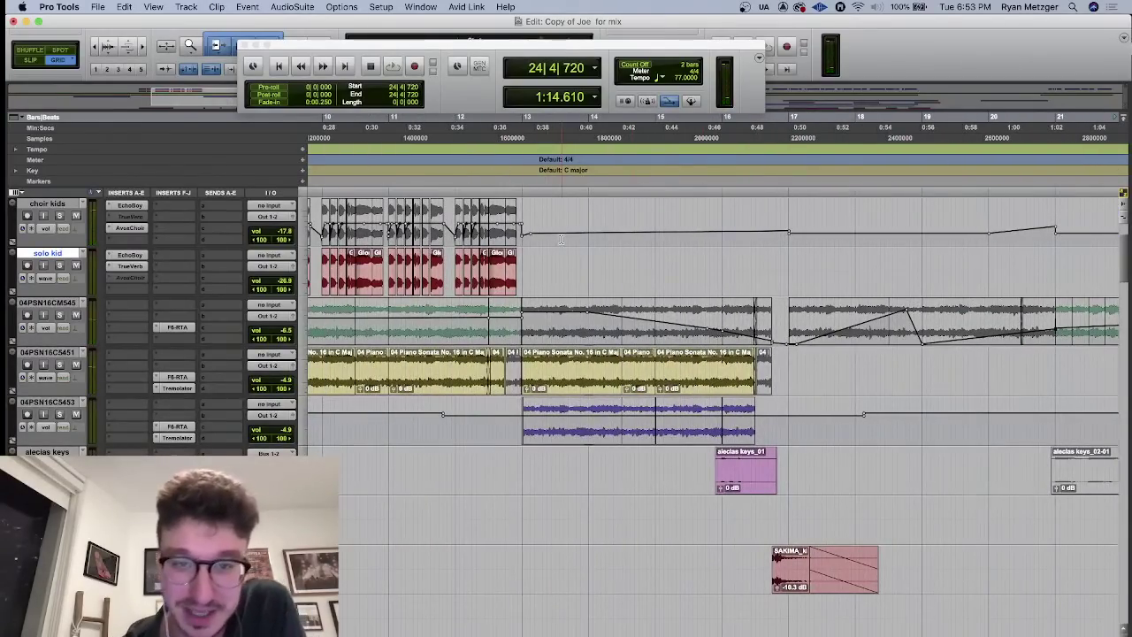
pyautogui.hscroll(-6, 561, 239)
pyautogui.scroll(-2, 625, 399)
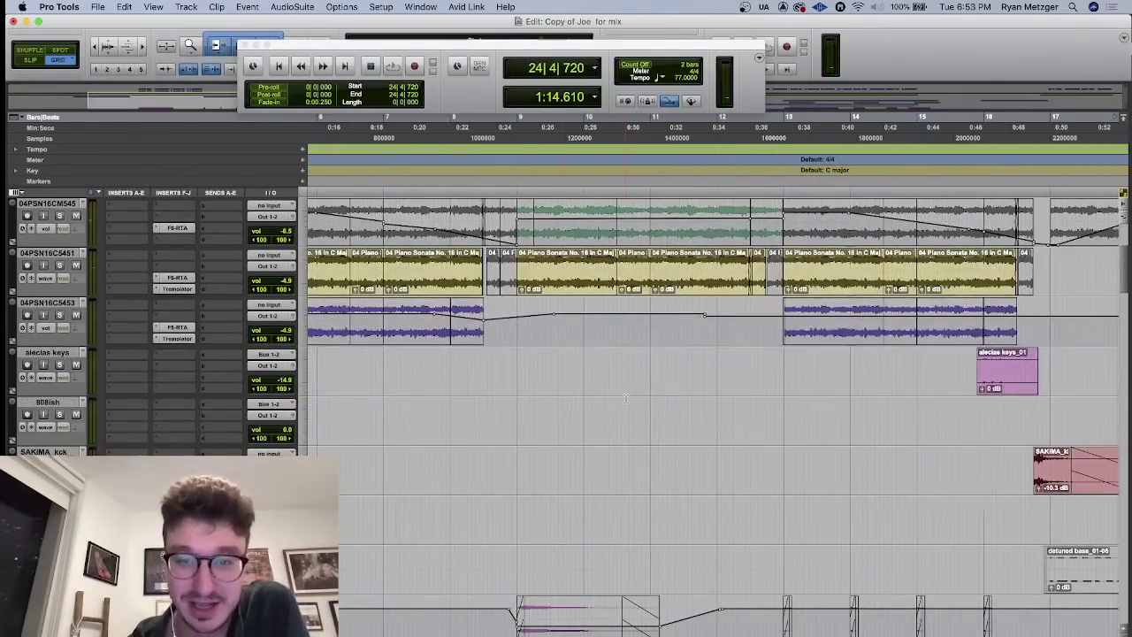
pyautogui.click(550, 359)
pyautogui.hscroll(2, 550, 358)
pyautogui.scroll(-8, 550, 358)
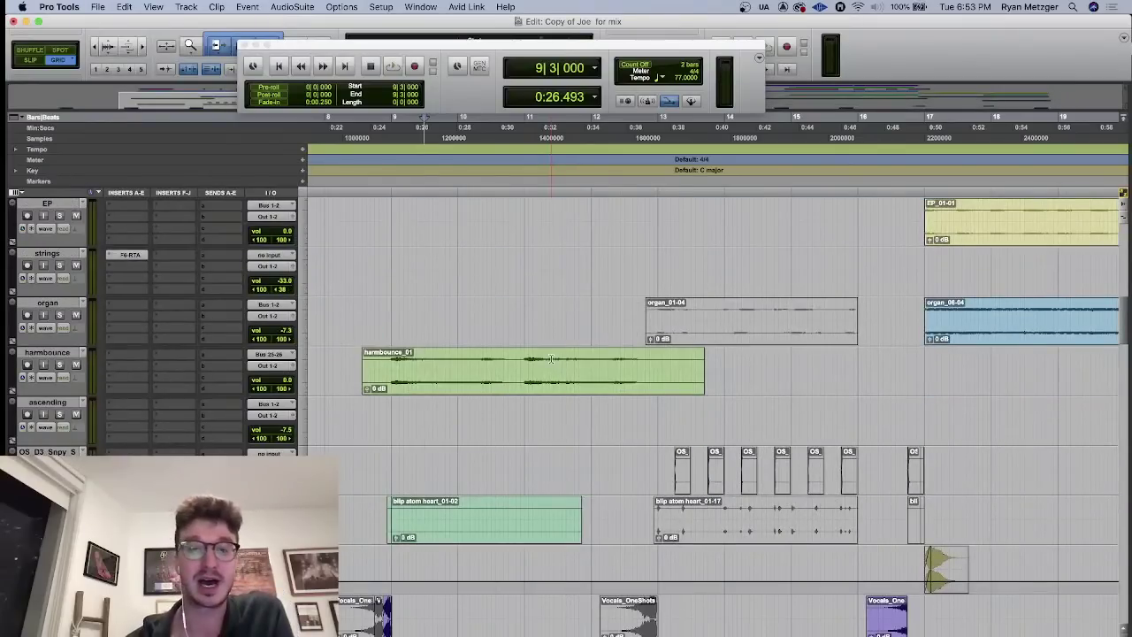
pyautogui.click(394, 308)
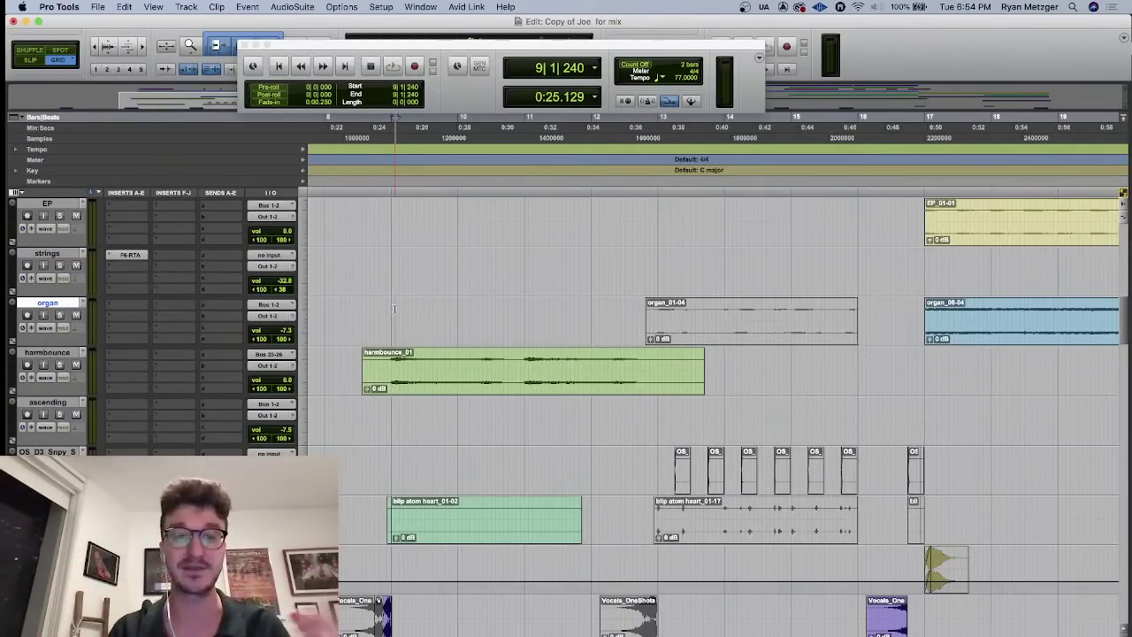
pyautogui.click(392, 306)
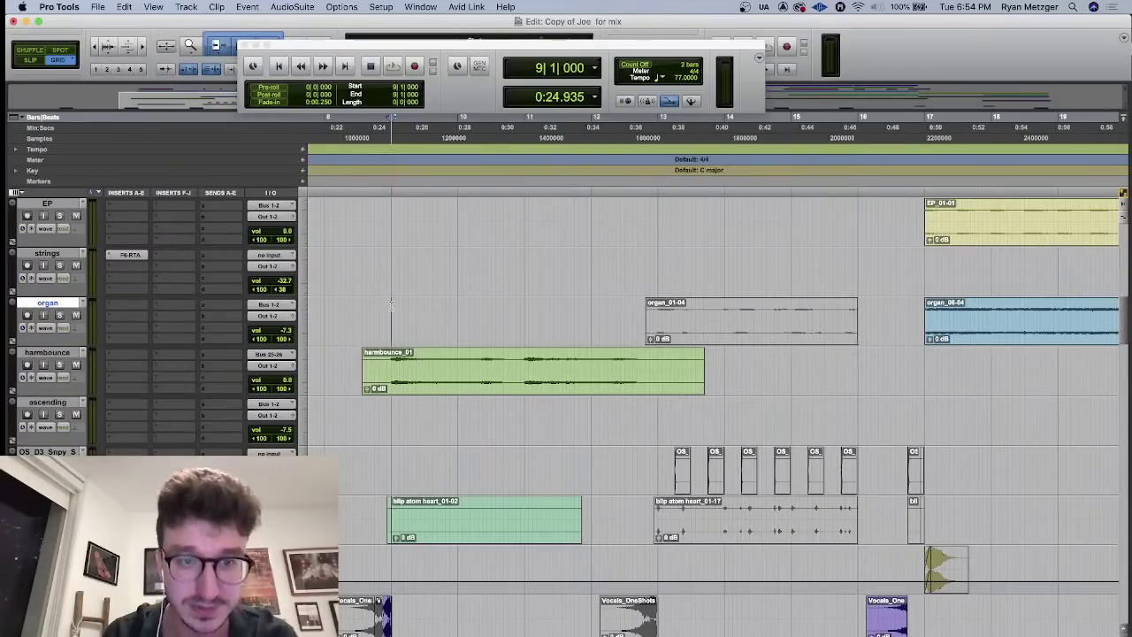
pyautogui.press('space')
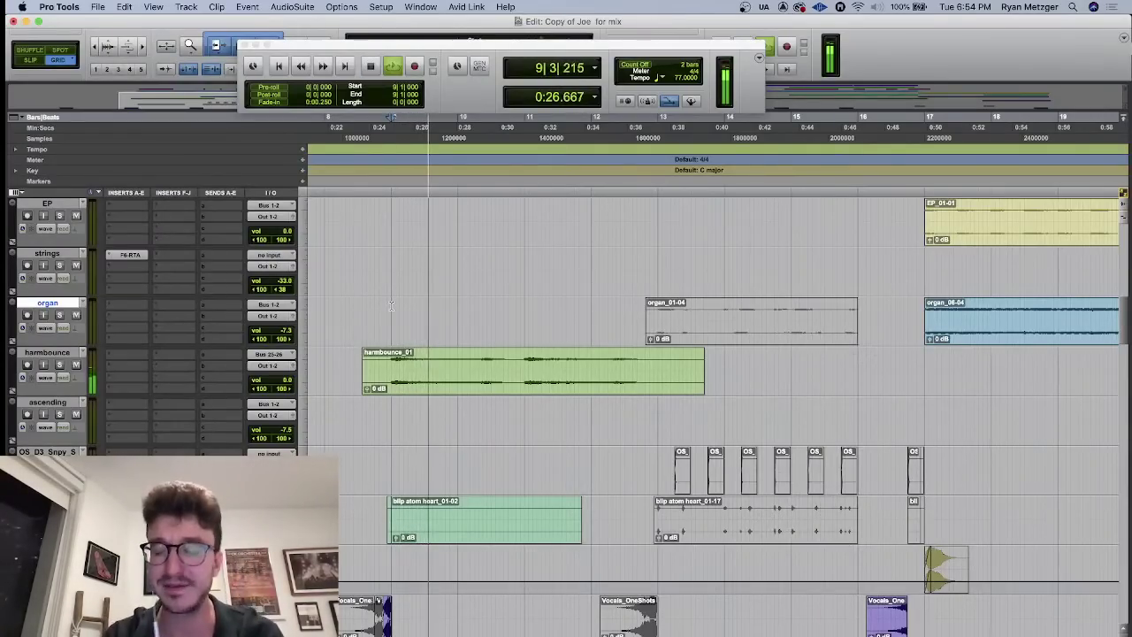
pyautogui.press('space')
pyautogui.scroll(5, 391, 306)
pyautogui.scroll(2, 392, 306)
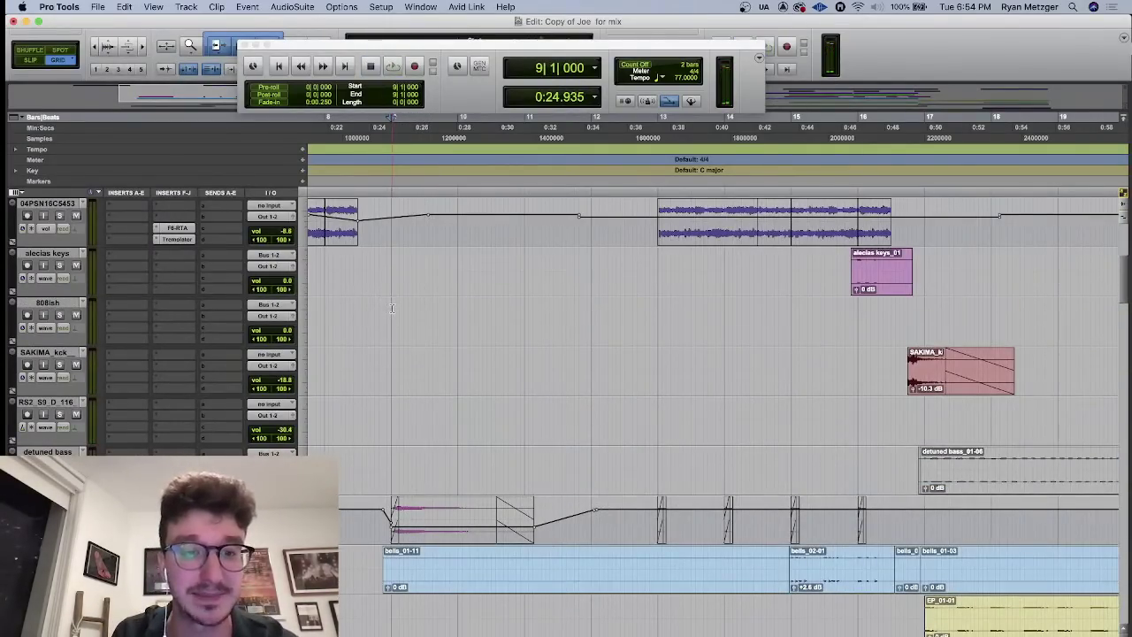
# - Return to the choir kids and solo kid tracks and play the full mix from 9|1|000
pyautogui.scroll(4, 392, 306)
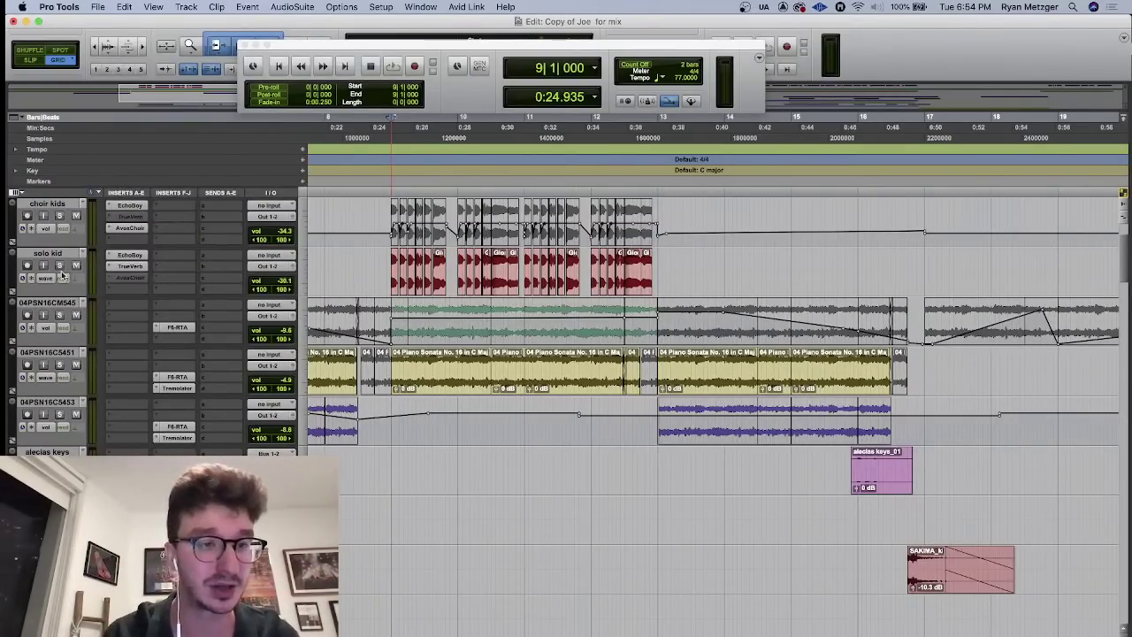
pyautogui.press('space')
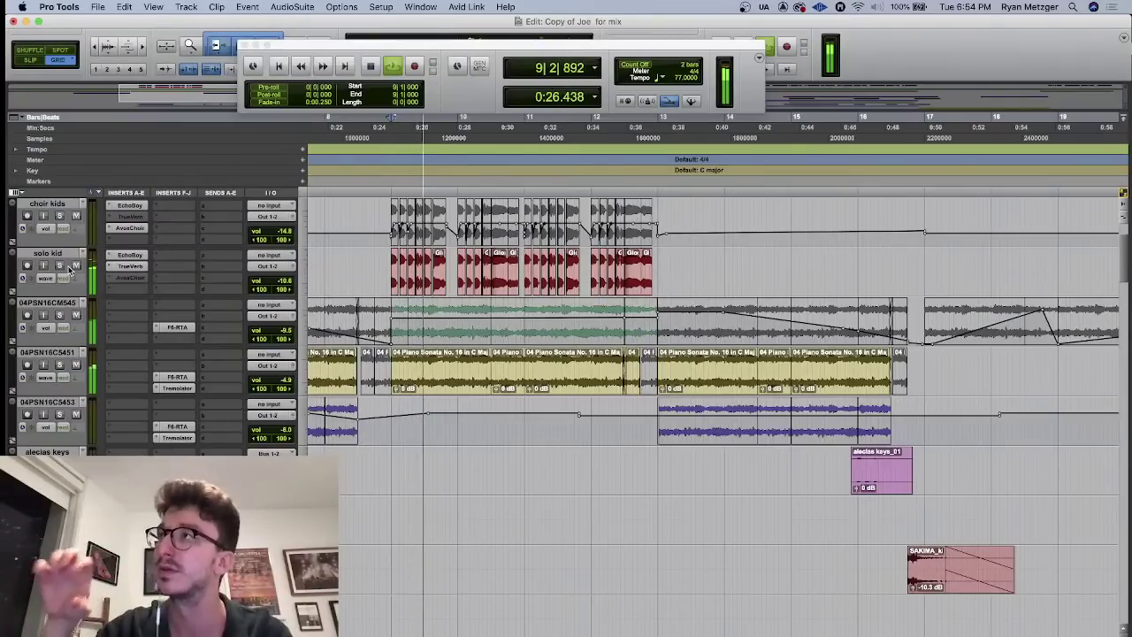
pyautogui.press('space')
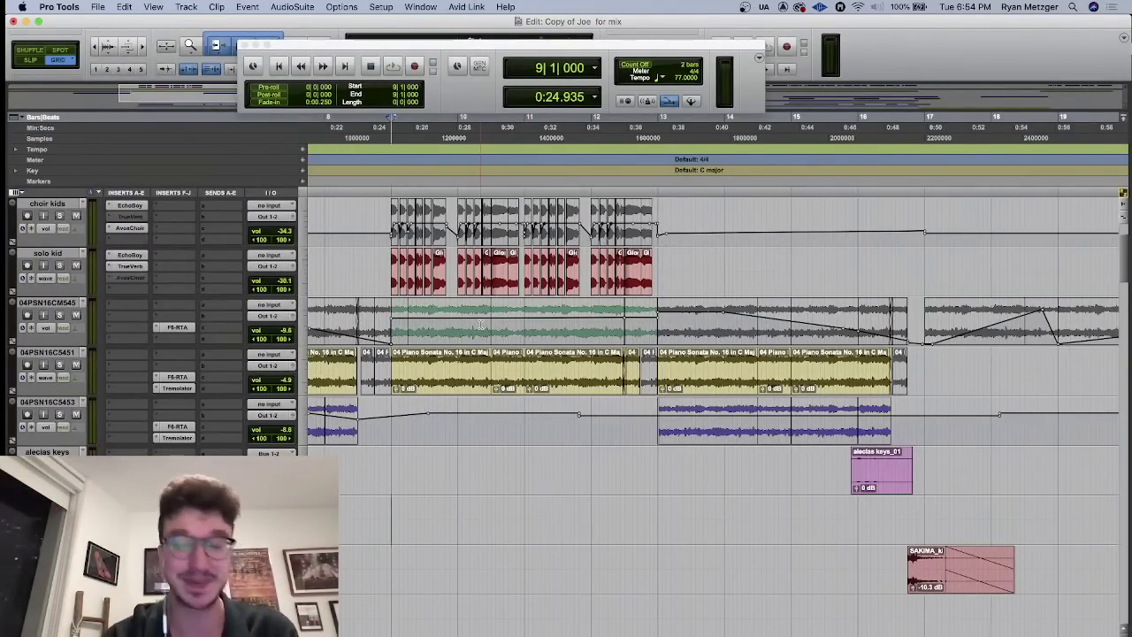
# - Play the full mix from 12|4|480 while going down through the tracks to the CHORUS vocal tracks
pyautogui.scroll(4, 482, 325)
pyautogui.click(391, 274)
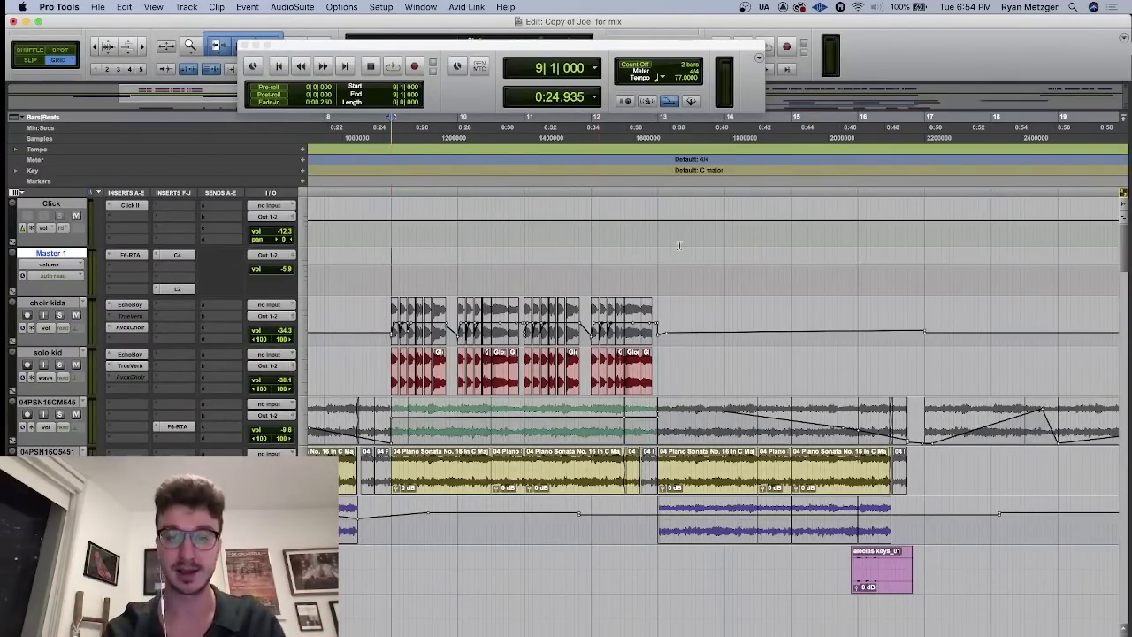
pyautogui.click(648, 276)
pyautogui.press('space')
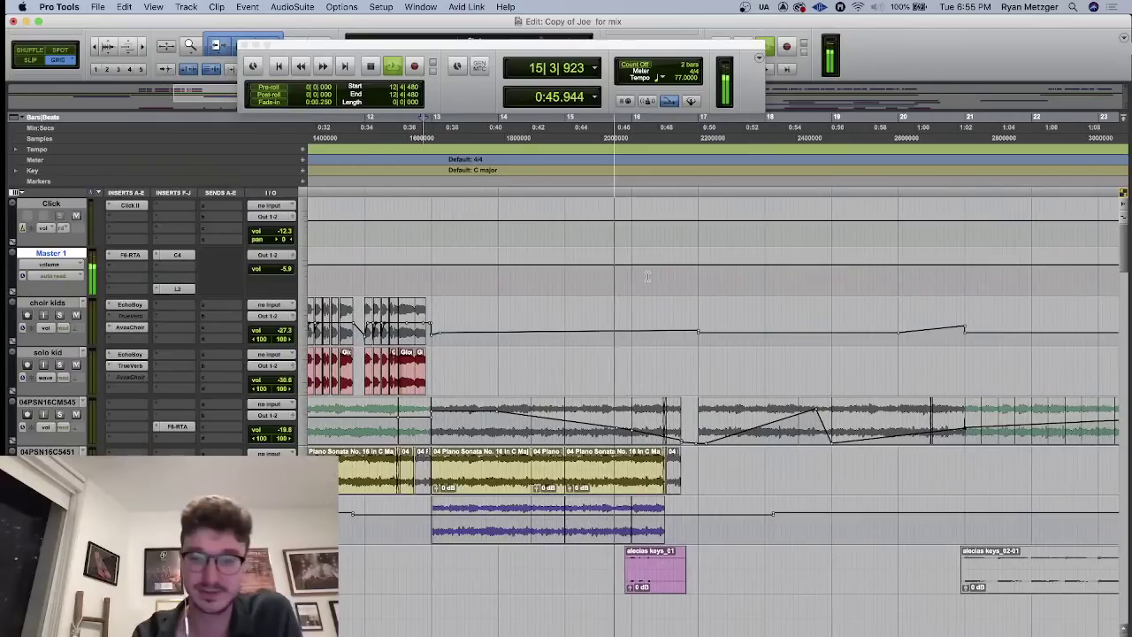
pyautogui.scroll(-1, 646, 276)
pyautogui.scroll(-1, 646, 277)
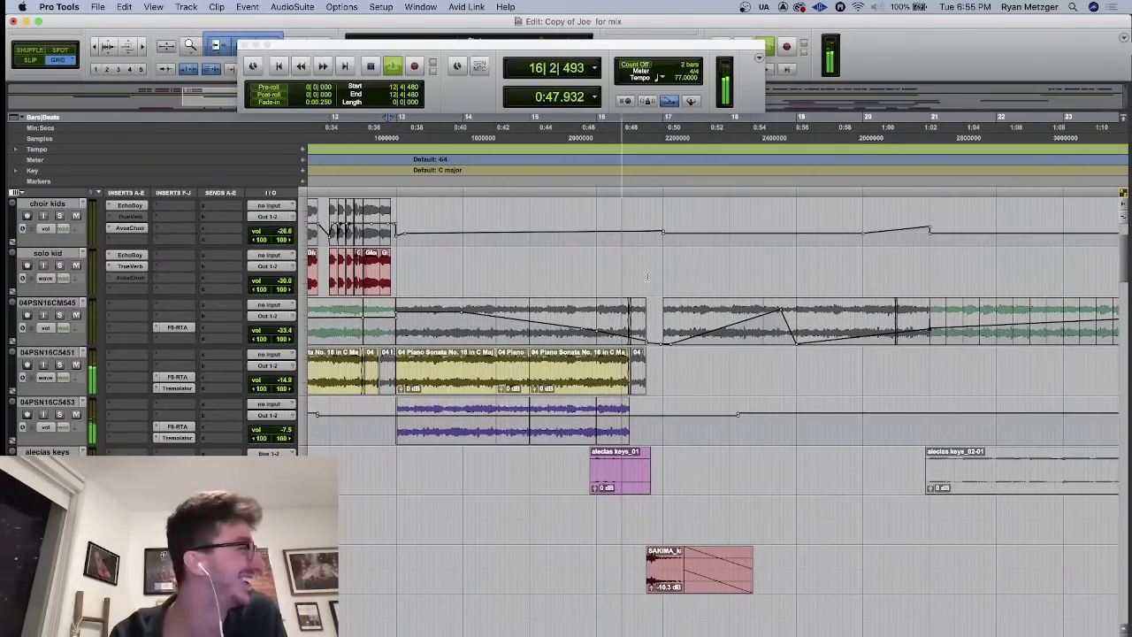
pyautogui.scroll(-5, 646, 276)
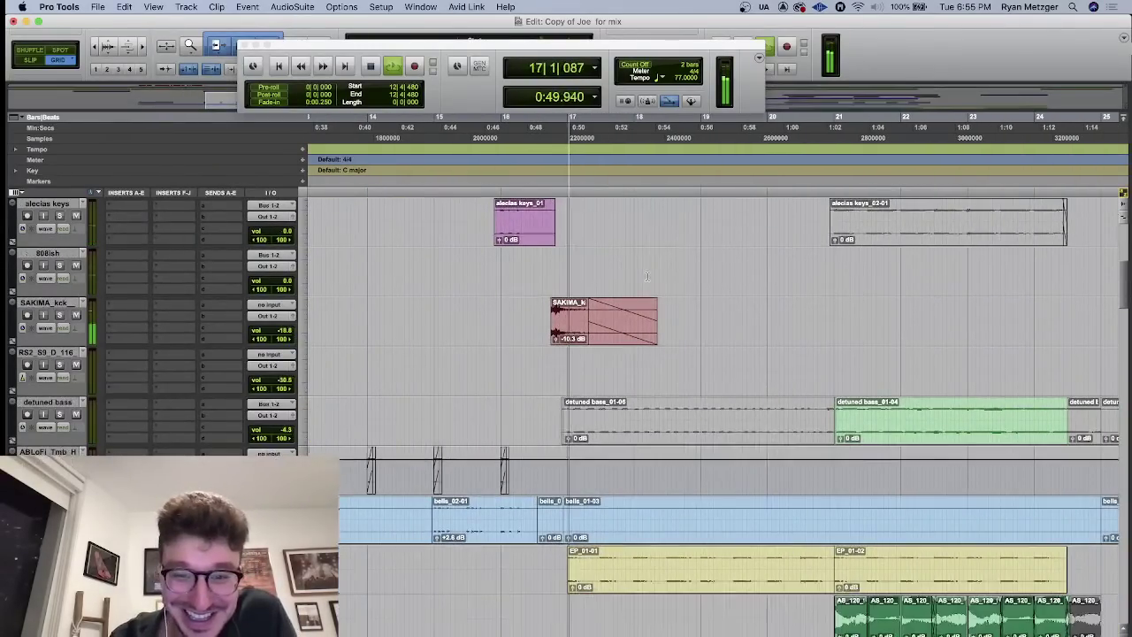
pyautogui.scroll(-10, 646, 277)
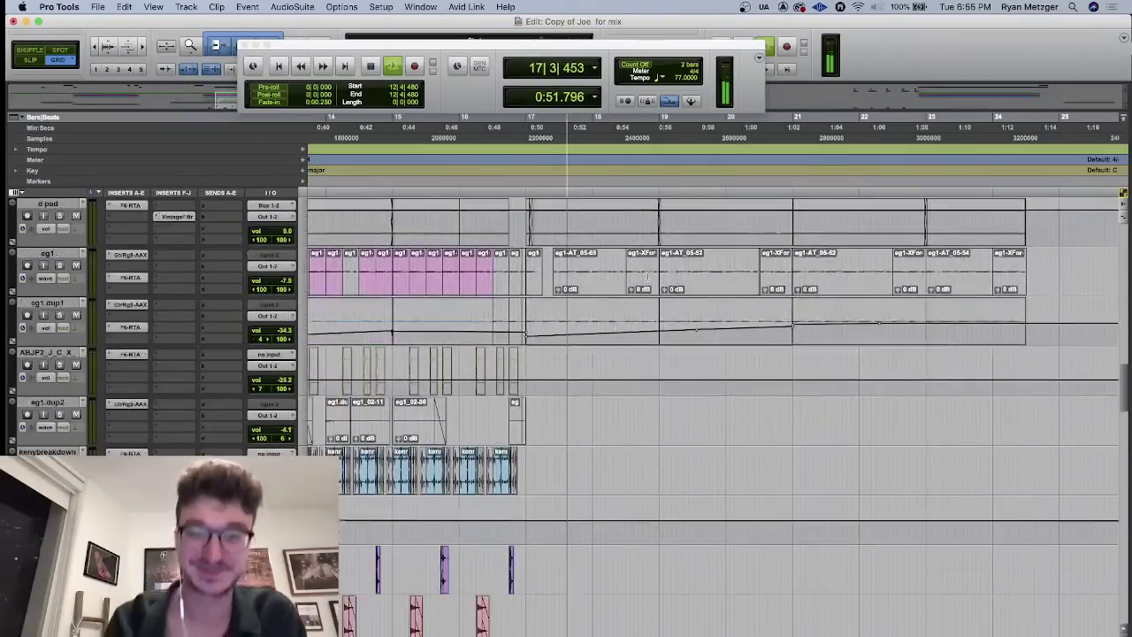
pyautogui.scroll(-10, 646, 277)
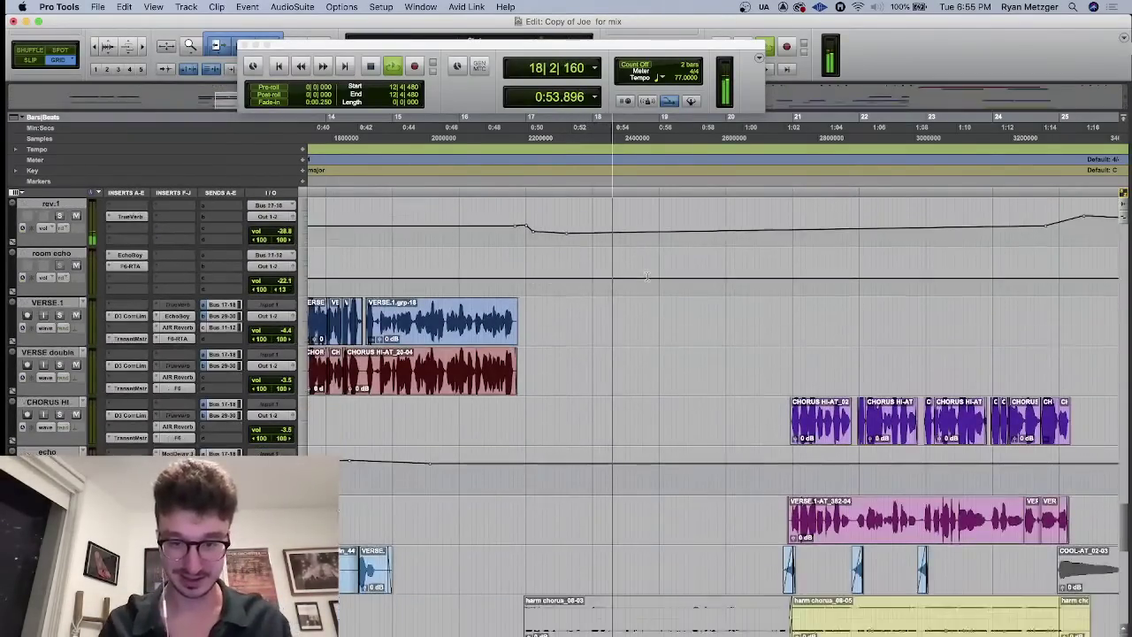
pyautogui.scroll(-8, 646, 277)
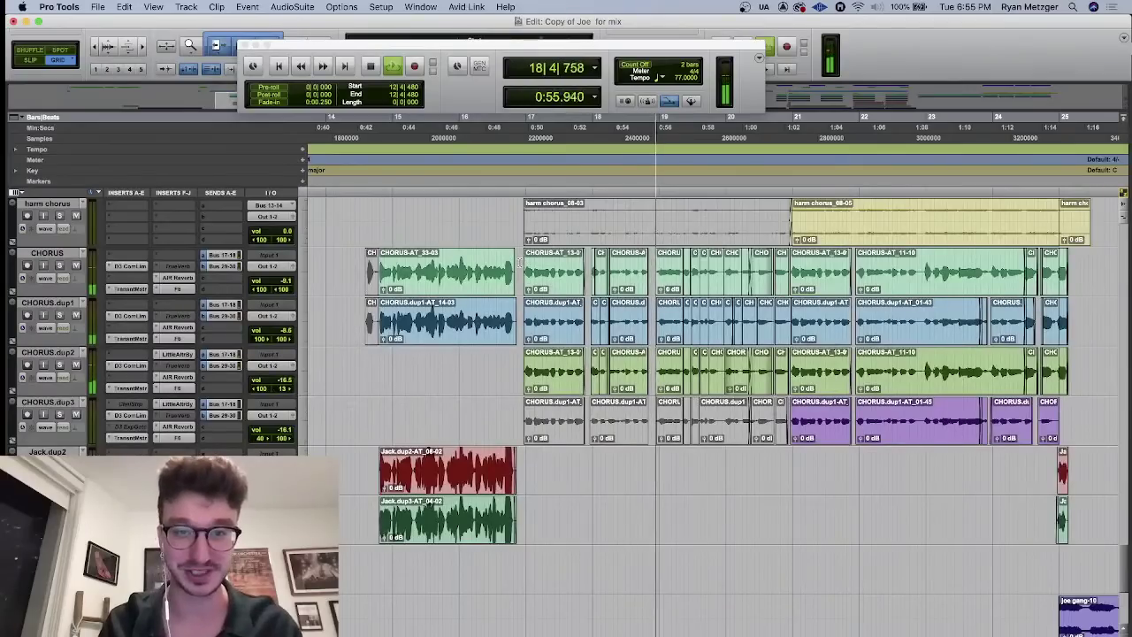
# - Solo the CHORUS track and play it from 16|4|720, then add the CHORUS.dup1 track to the solo
pyautogui.click(47, 253)
pyautogui.press('space')
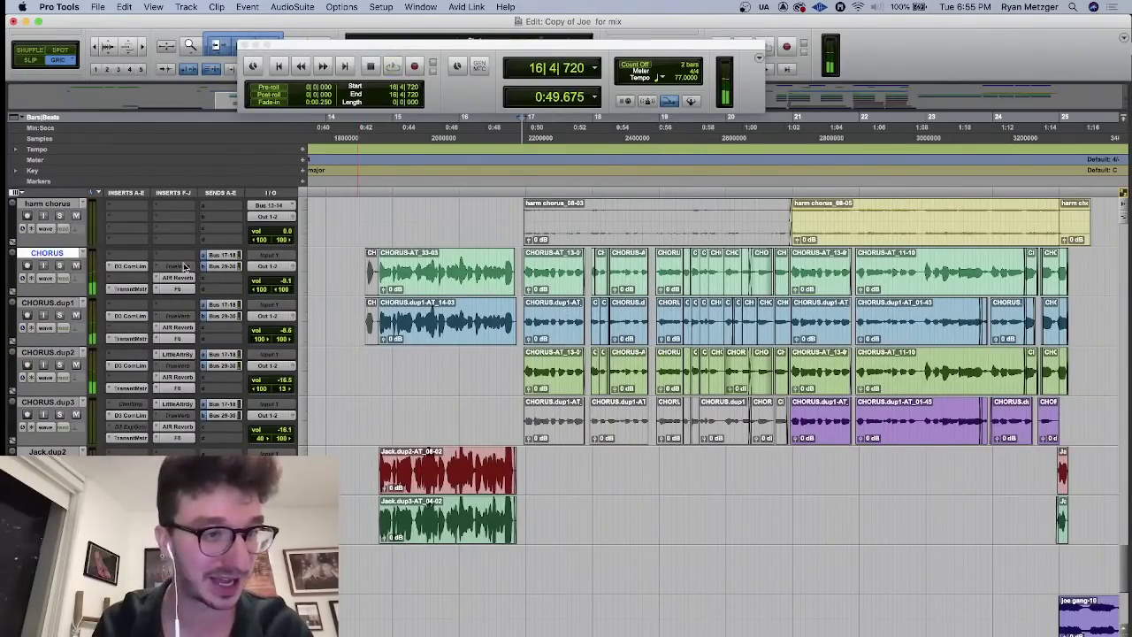
pyautogui.click(59, 265)
pyautogui.press('space')
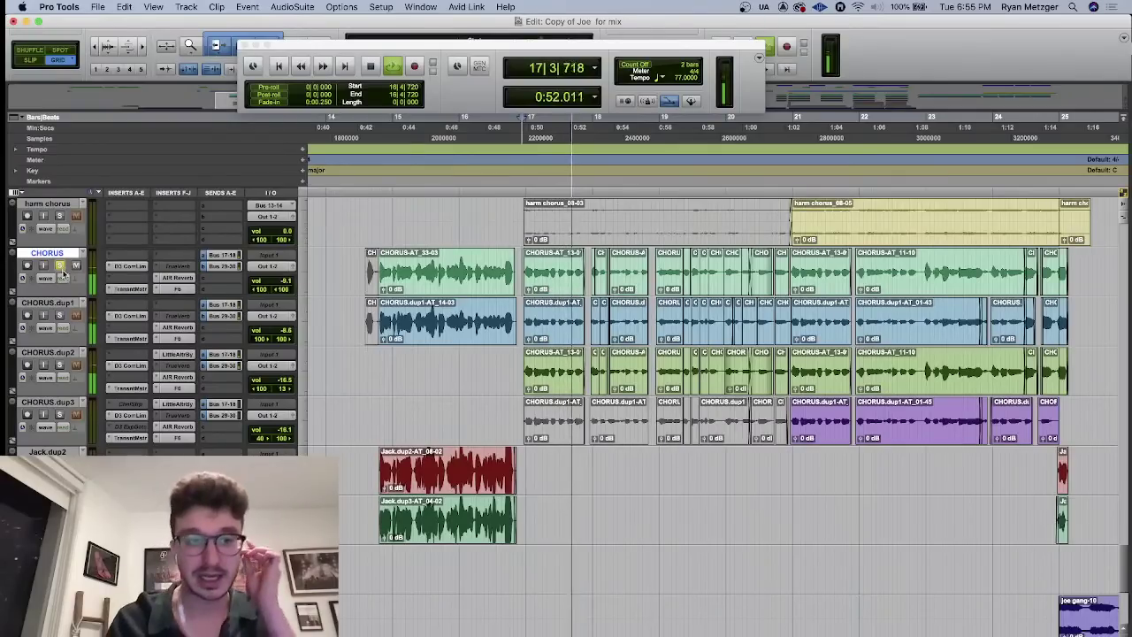
pyautogui.click(59, 315)
pyautogui.press('space')
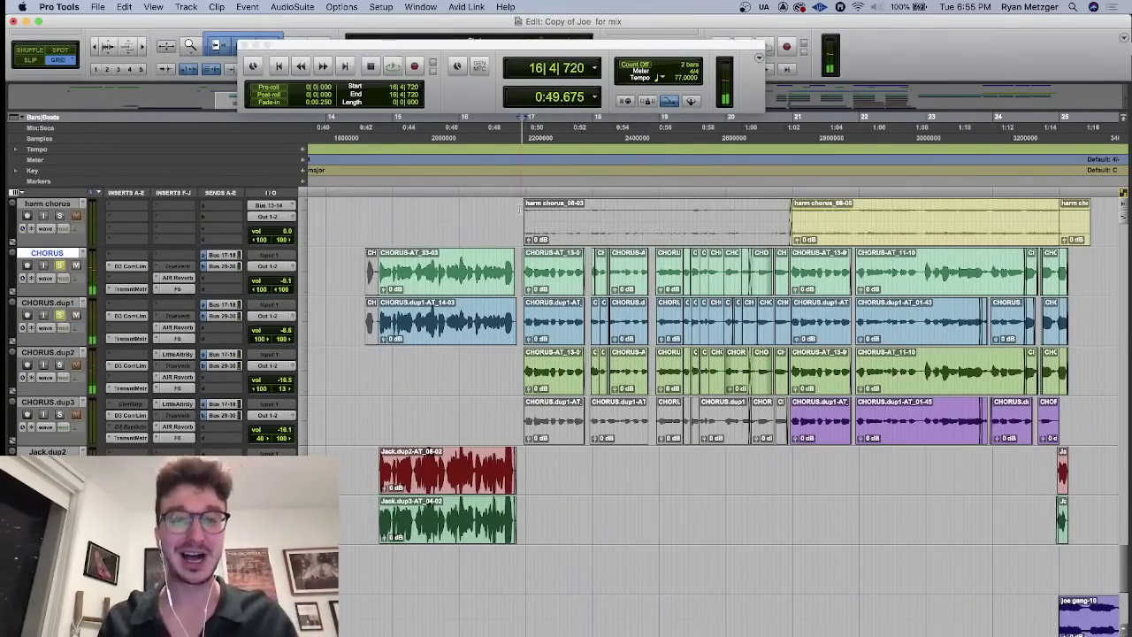
# - Play the soloed CHORUS and CHORUS.dup1 tracks together from 16|4|720, then release their solos
pyautogui.click(512, 213)
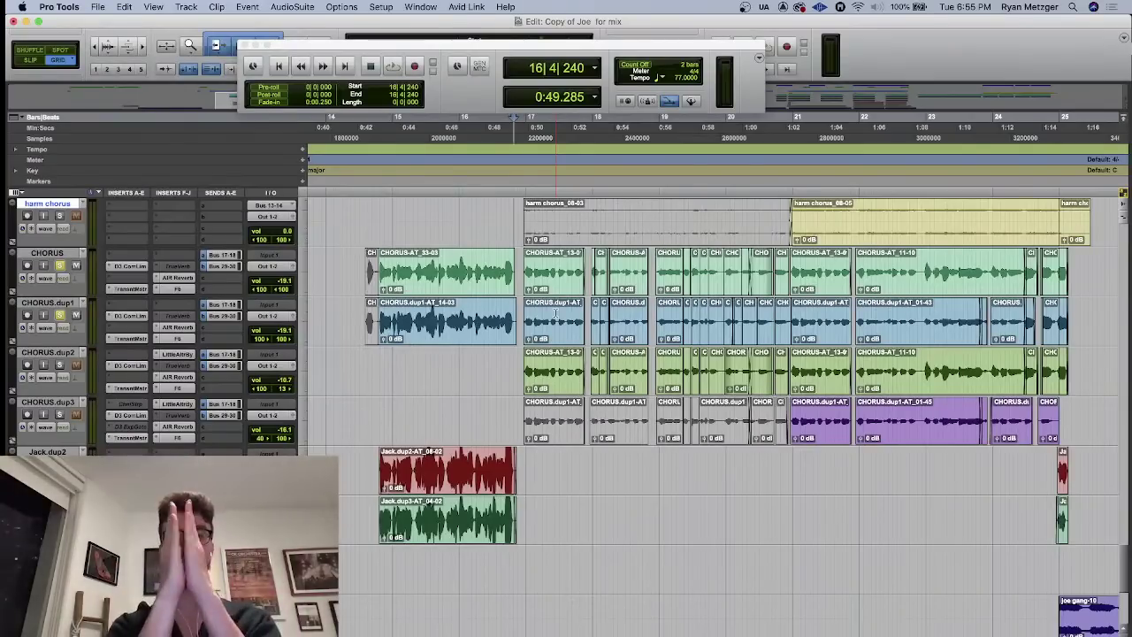
pyautogui.press('space')
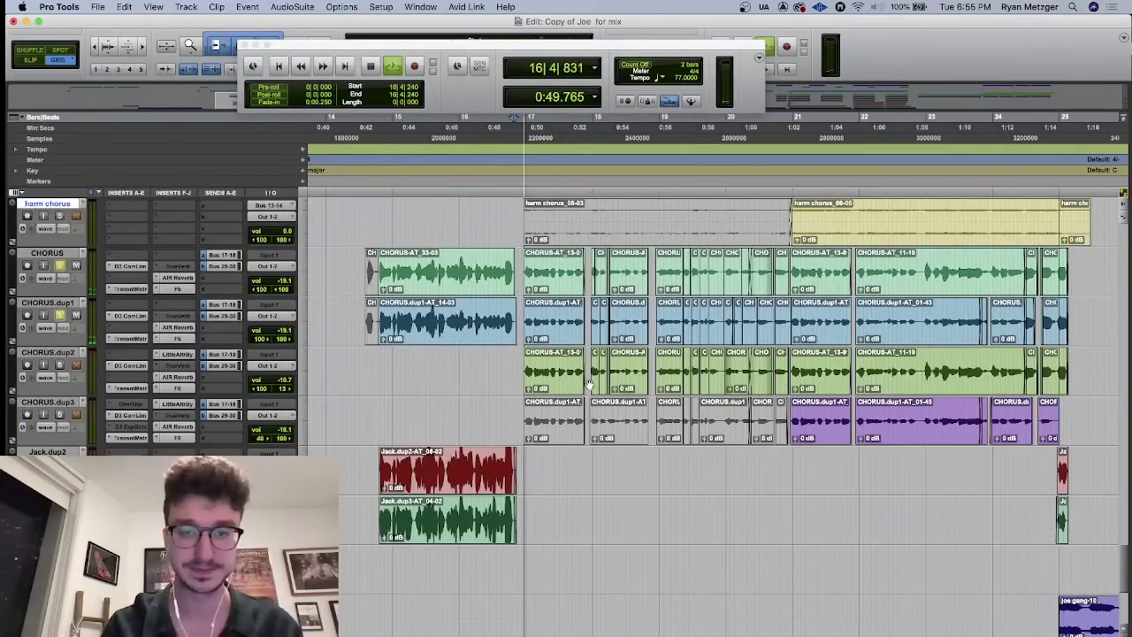
pyautogui.click(523, 358)
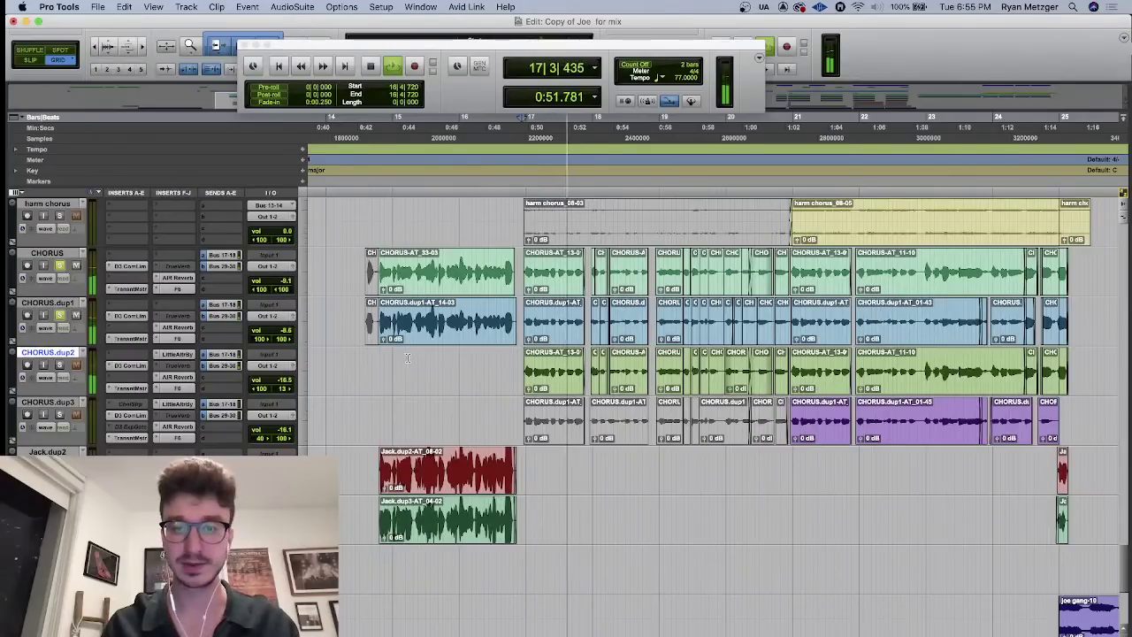
pyautogui.press('space')
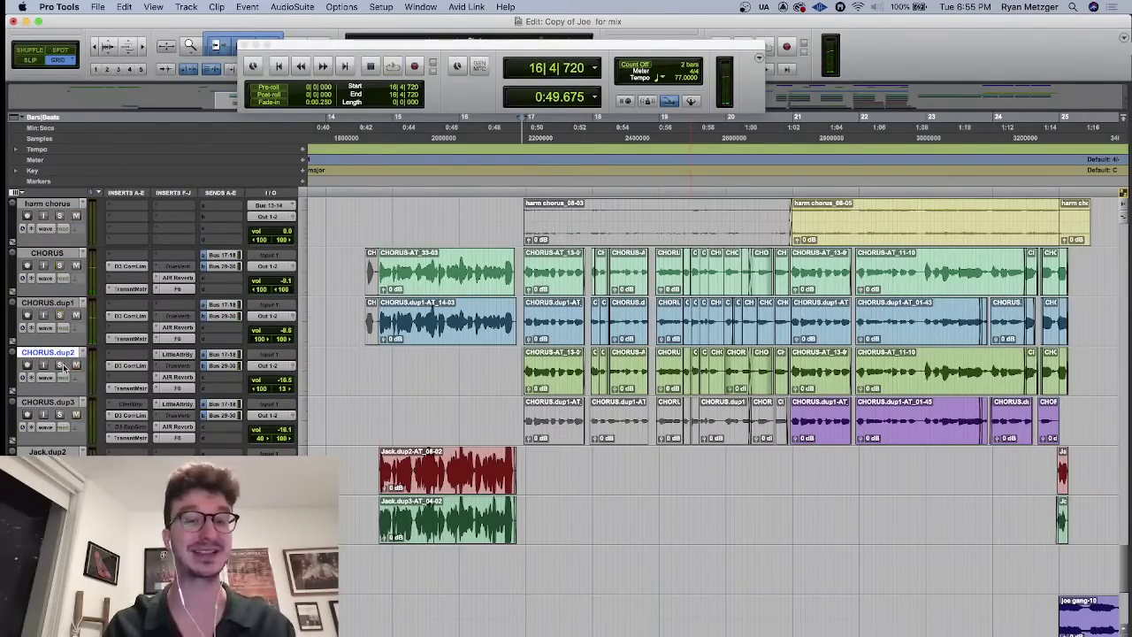
# - Solo the CHORUS.dup2 track and play it from 16|4|720
pyautogui.click(60, 364)
pyautogui.press('space')
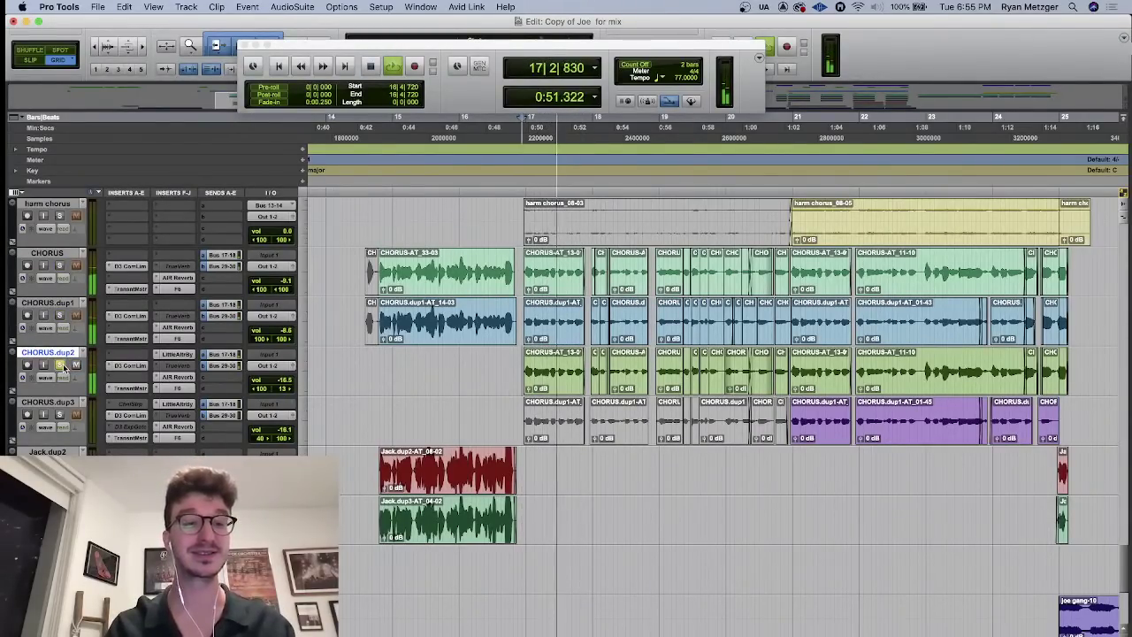
pyautogui.press('space')
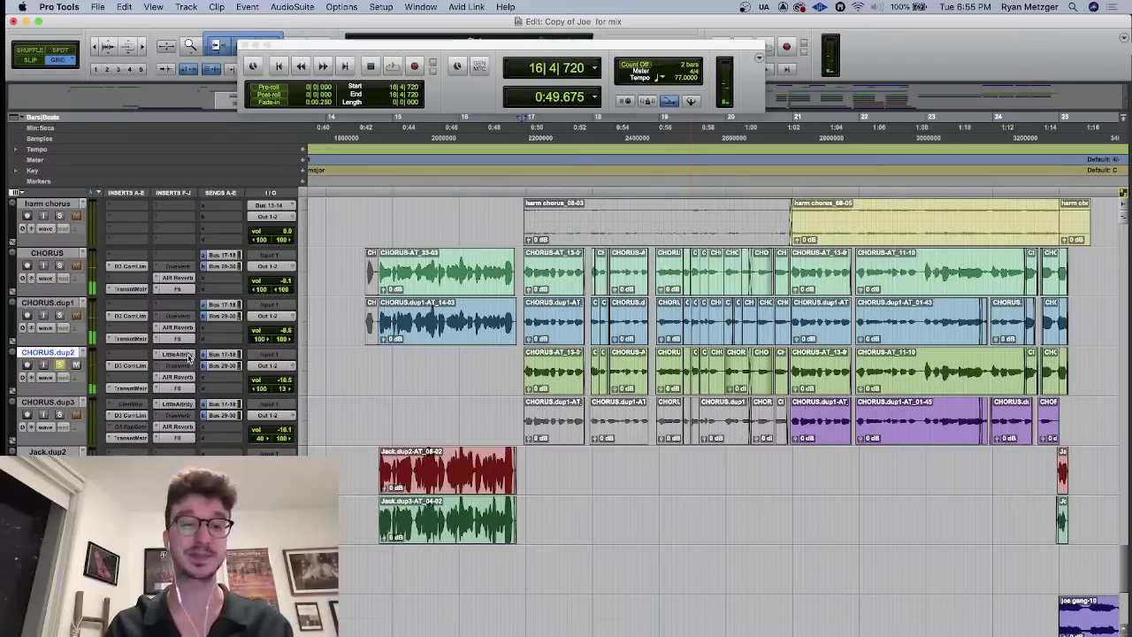
# - View the Little AlterBoy pitch and formant settings on the CHORUS.dup2 track, then close the plug-in
pyautogui.click(178, 354)
pyautogui.moveTo(737, 24); pyautogui.dragTo(594, 24)
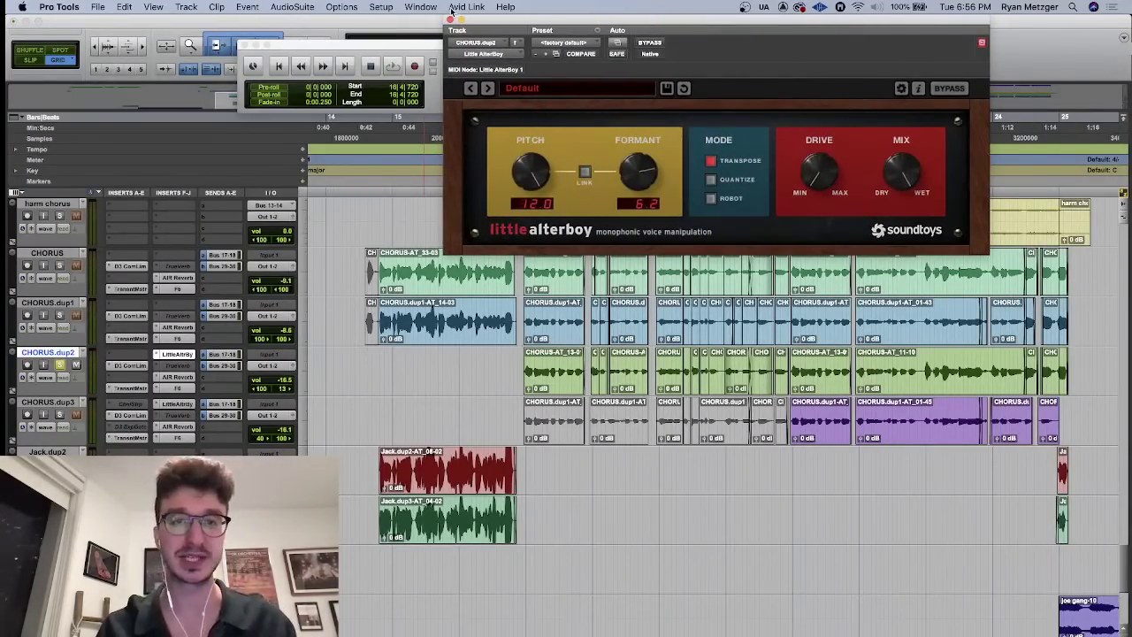
pyautogui.click(449, 17)
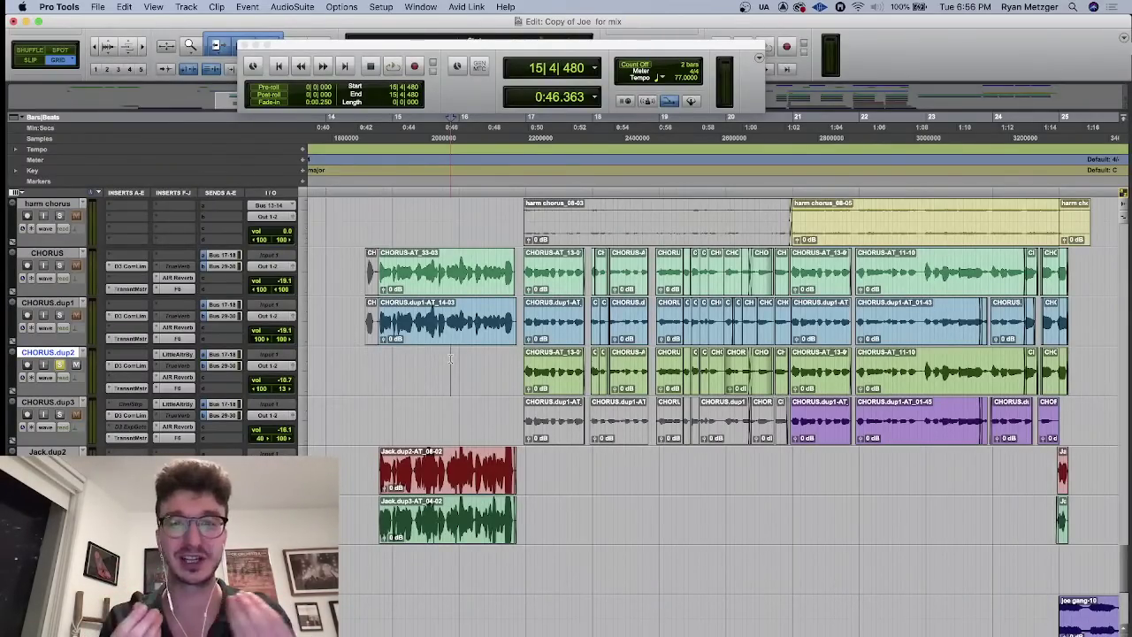
# - Adjust the Little AlterBoy formant on CHORUS.dup2 to about 5.5 while playing the soloed track from 16|4|720, then close the plug-in
pyautogui.click(522, 369)
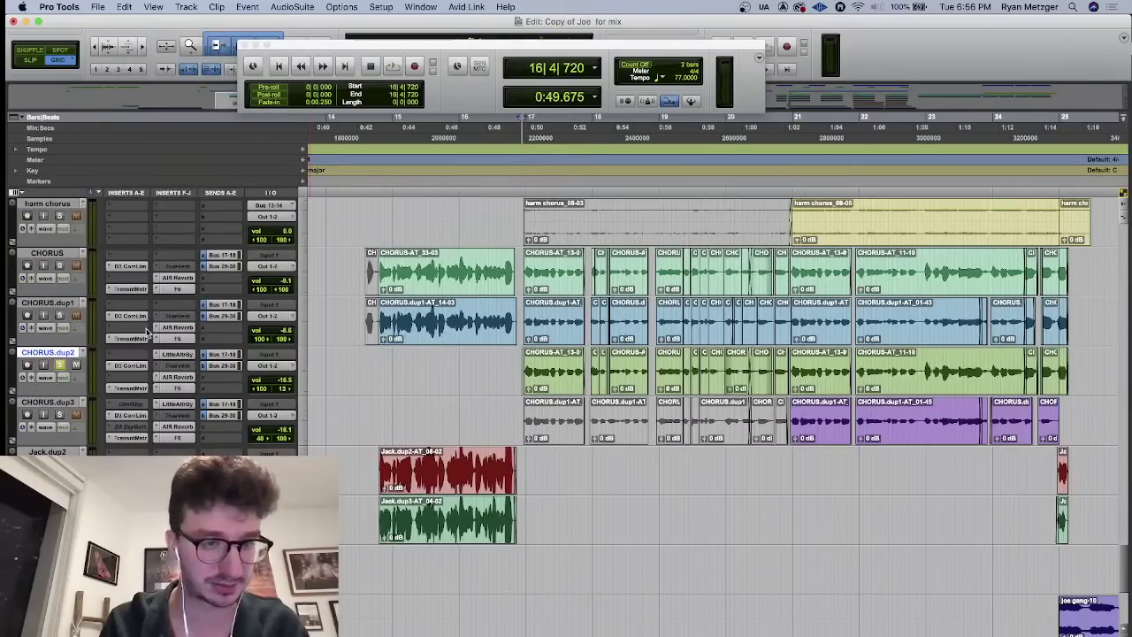
pyautogui.click(179, 357)
pyautogui.press('space')
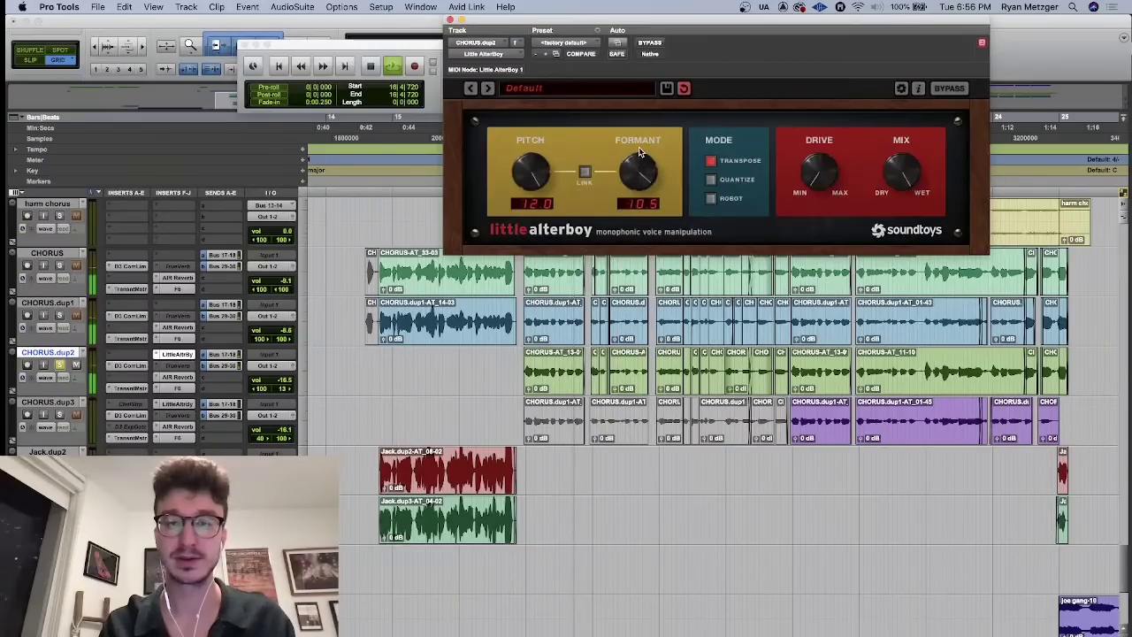
pyautogui.press('space')
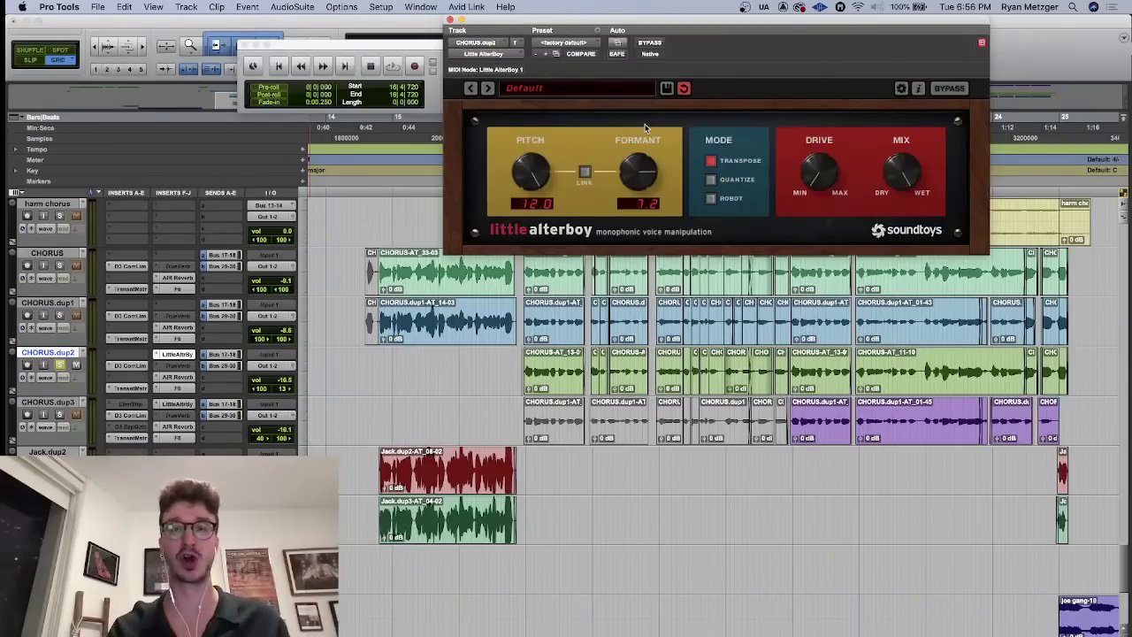
pyautogui.press('space')
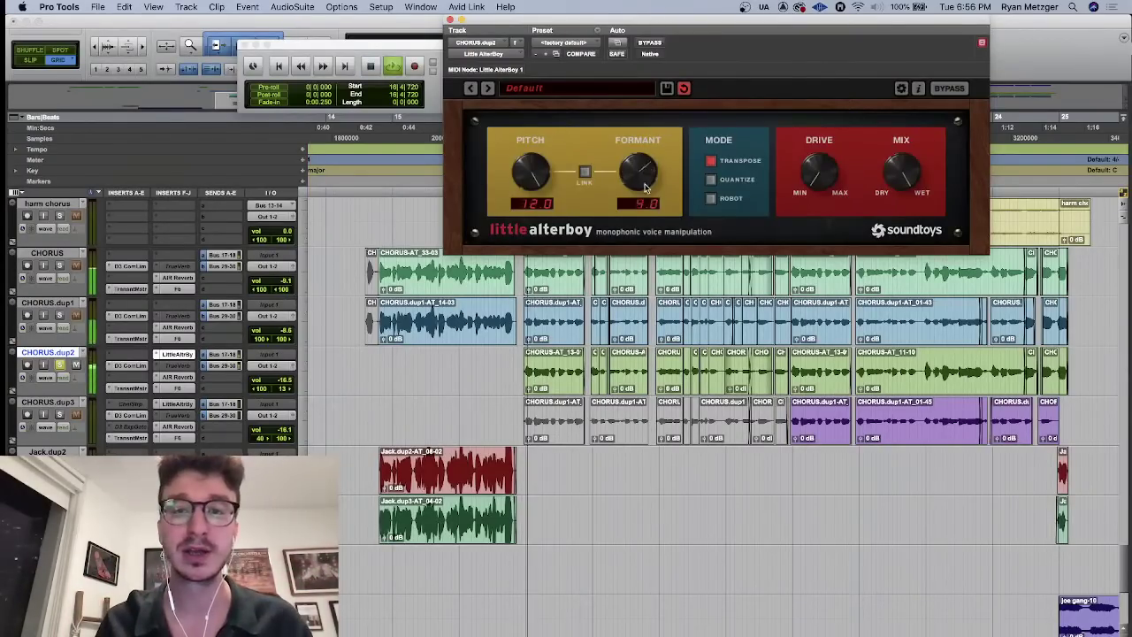
pyautogui.moveTo(646, 157); pyautogui.dragTo(658, 182)
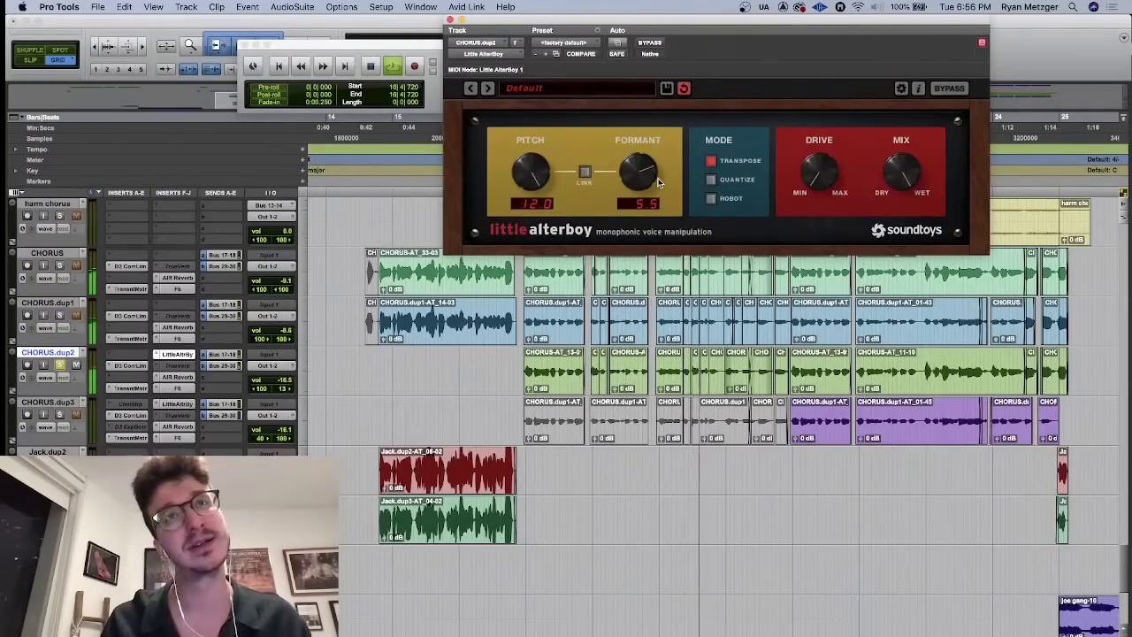
pyautogui.click(450, 19)
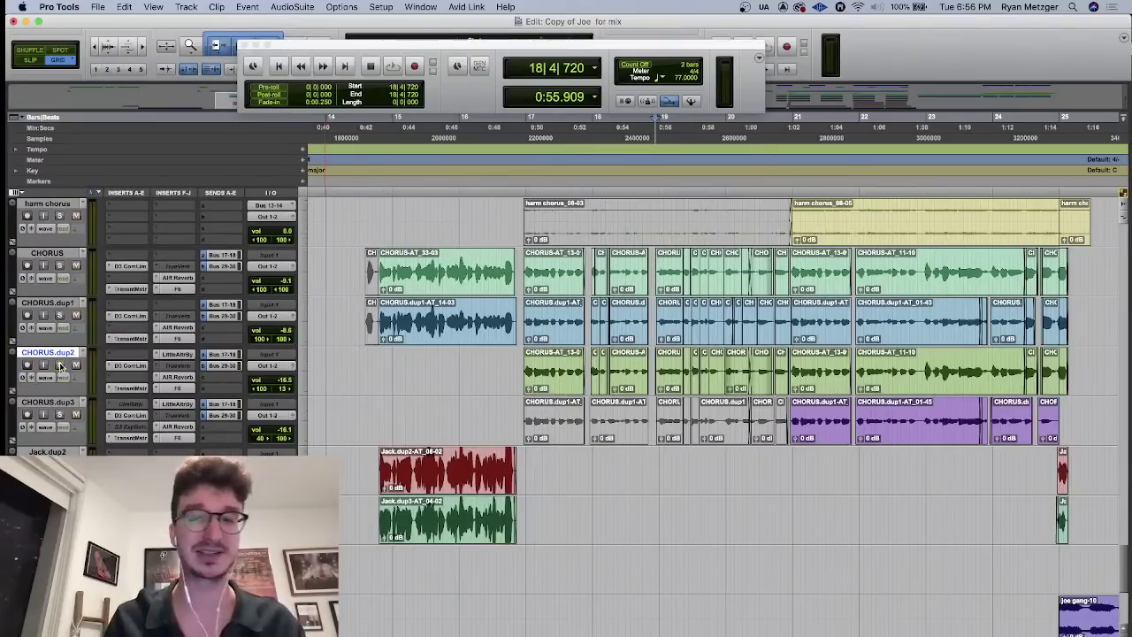
# - Play the full mix from 20|3|240 into the second half of the chorus, bringing the Chorus harm and COOL tracks into view
pyautogui.click(756, 202)
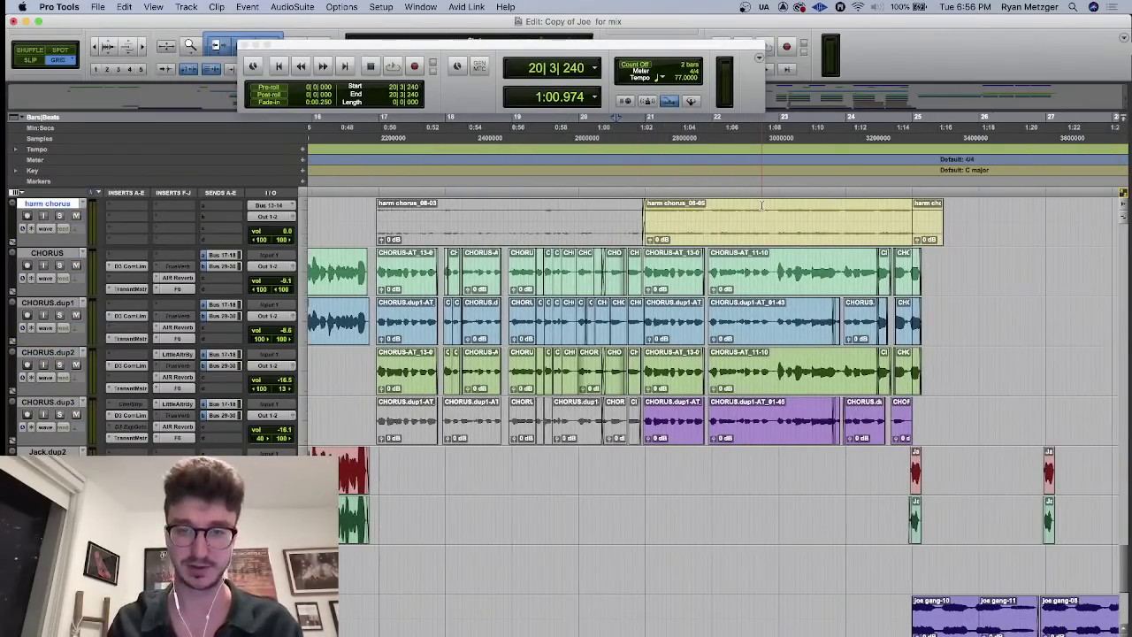
pyautogui.press('space')
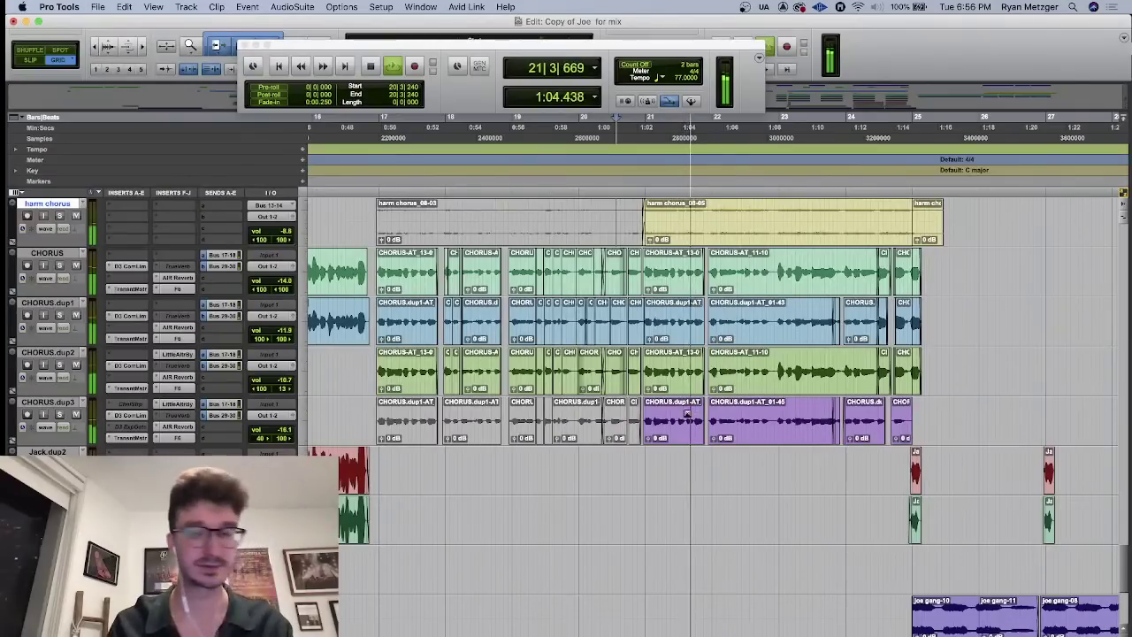
pyautogui.scroll(5, 673, 427)
pyautogui.scroll(-2, 674, 427)
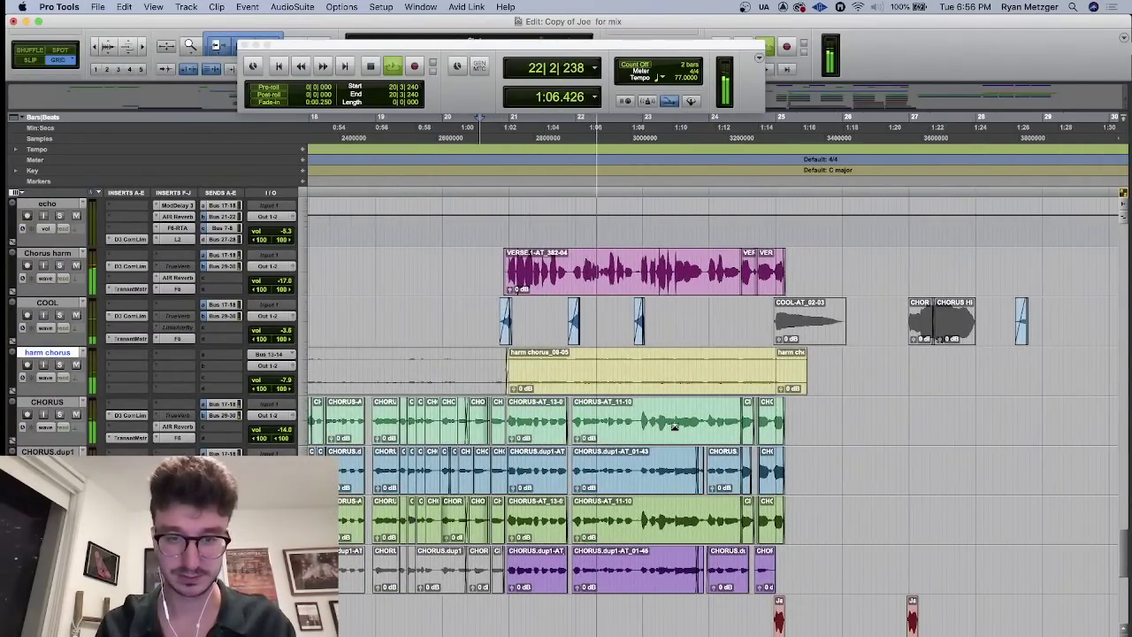
pyautogui.press('space')
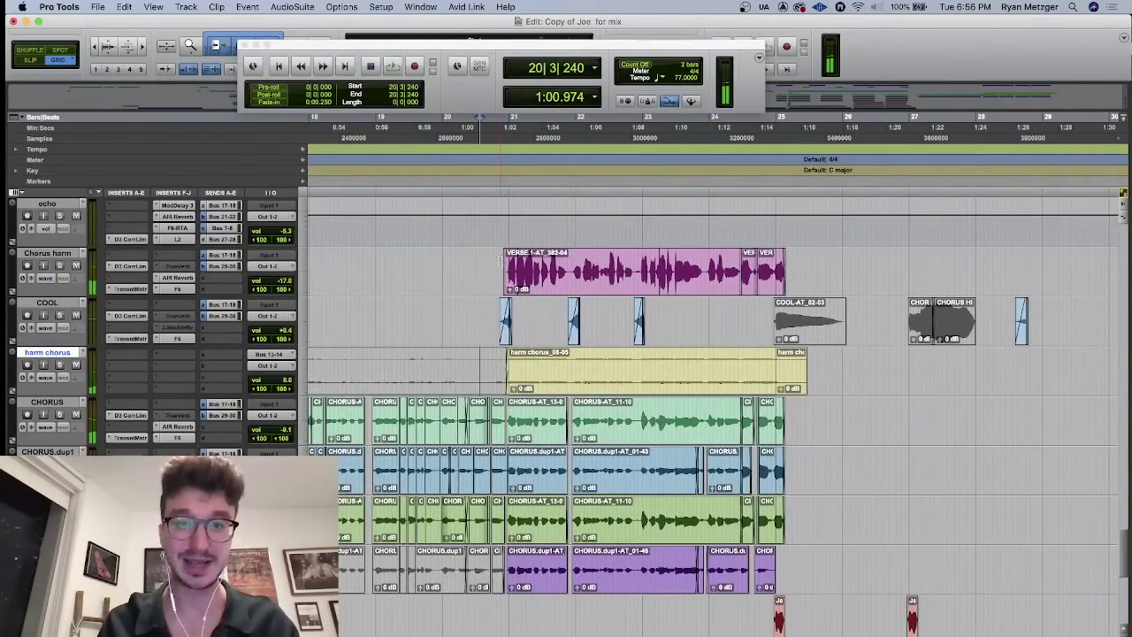
# - Solo the Chorus harm and COOL tracks and play them from 20|4|480 through bar 22
pyautogui.click(59, 266)
pyautogui.press('space')
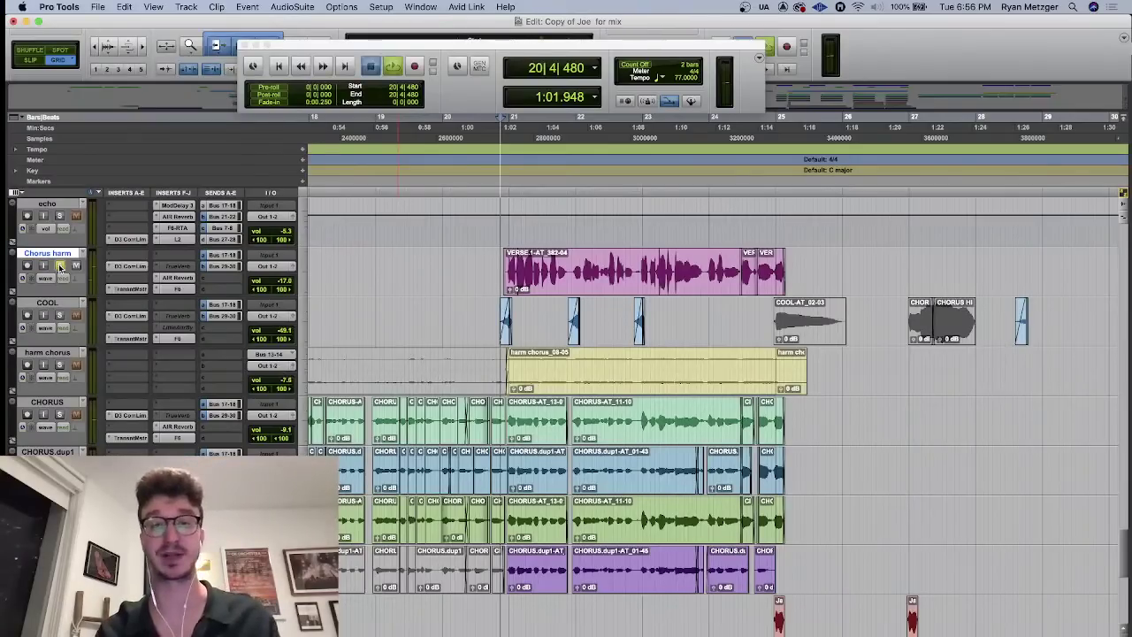
pyautogui.press('space')
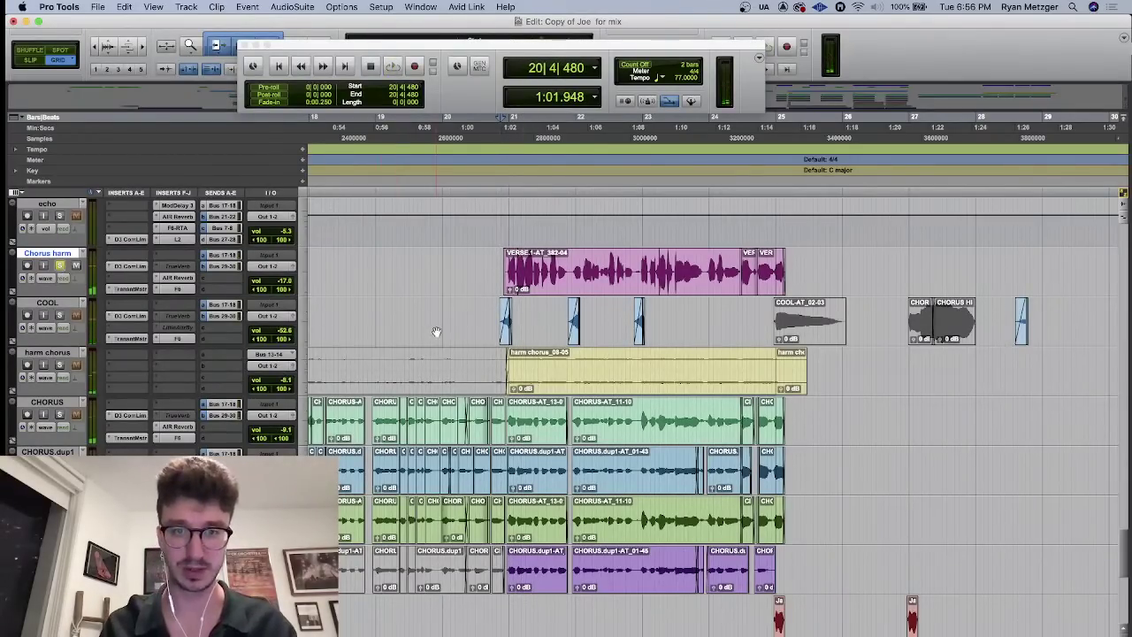
pyautogui.press('space')
pyautogui.scroll(1, 436, 332)
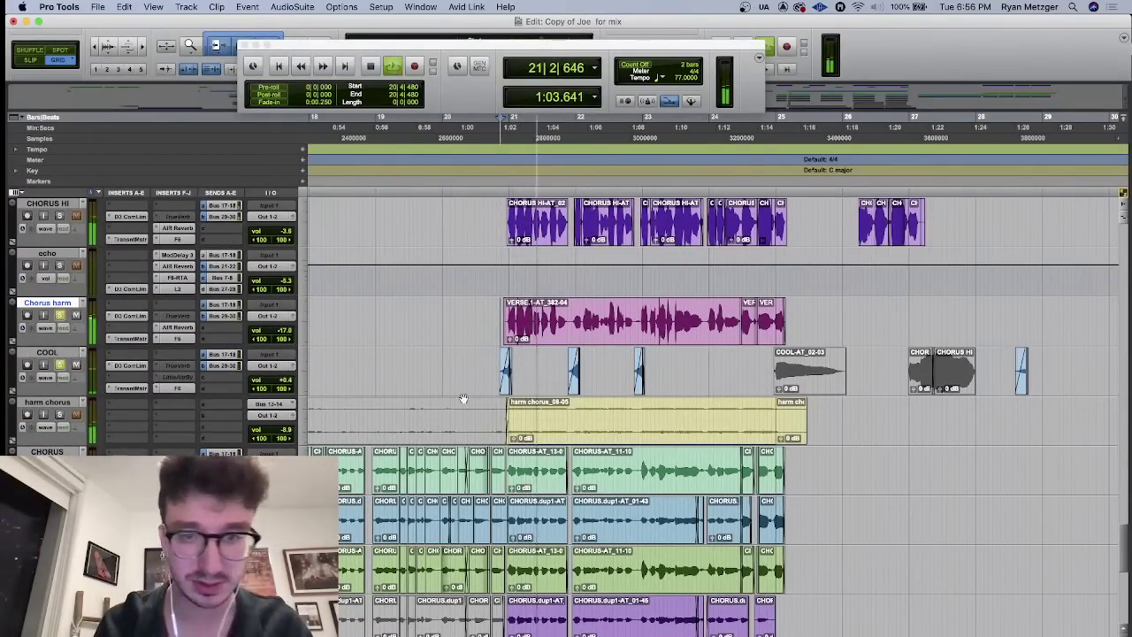
pyautogui.scroll(2, 462, 399)
pyautogui.hscroll(3, 496, 397)
pyautogui.scroll(-1, 495, 397)
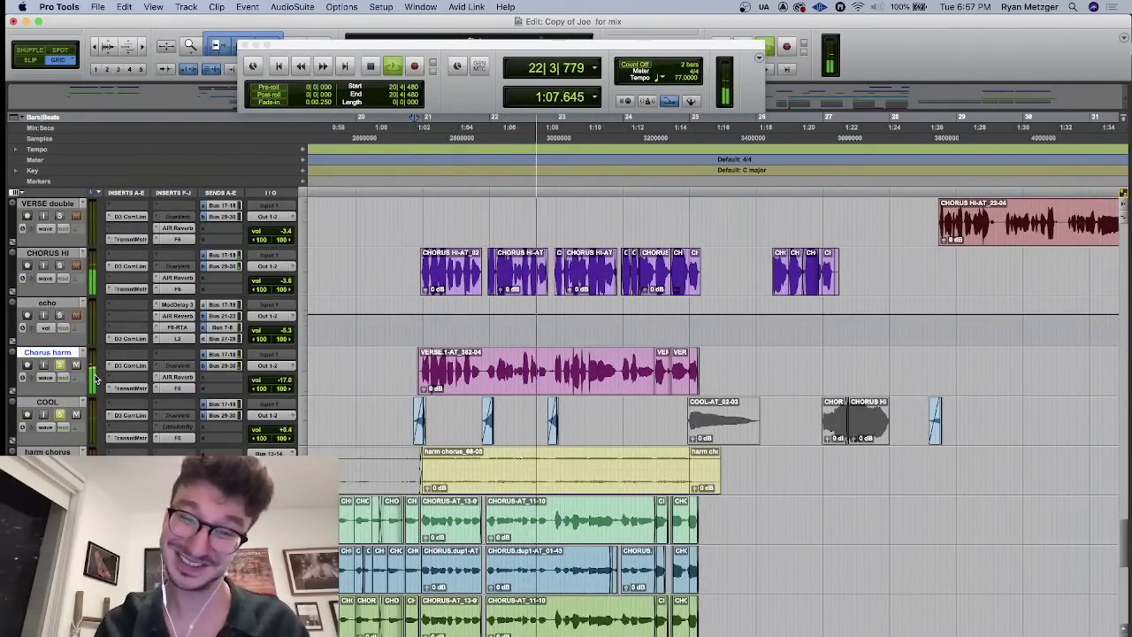
# - Clear the solos on Chorus harm and COOL, solo CHORUS HI and play it from 20|4|720
pyautogui.press('space')
pyautogui.keyDown('alt'); pyautogui.click(60, 364); pyautogui.keyUp('alt')
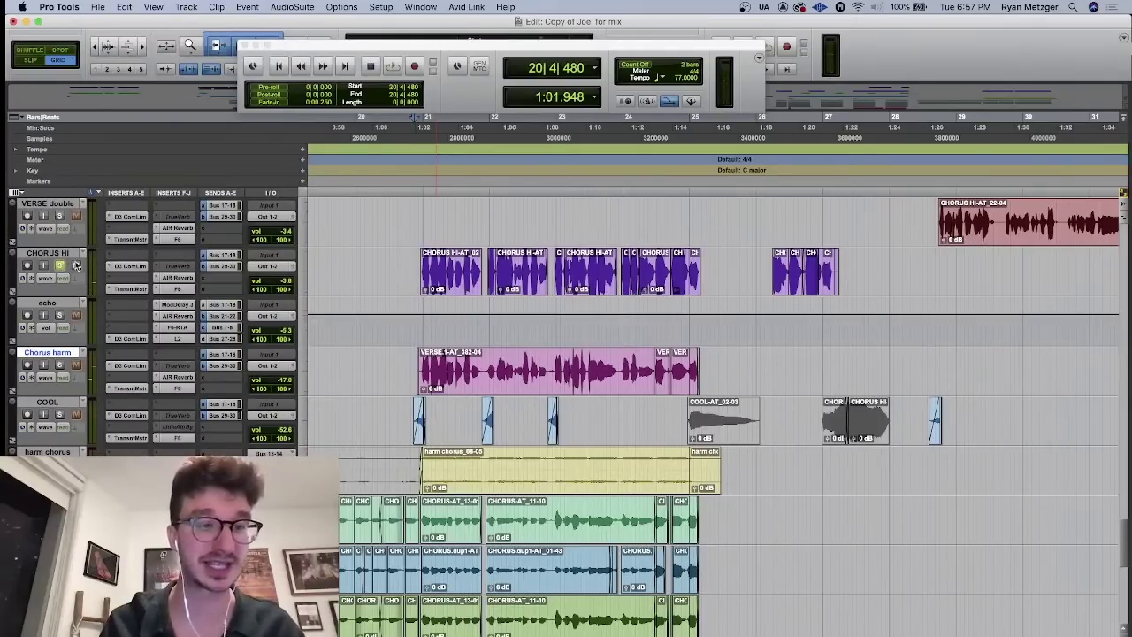
pyautogui.press('space')
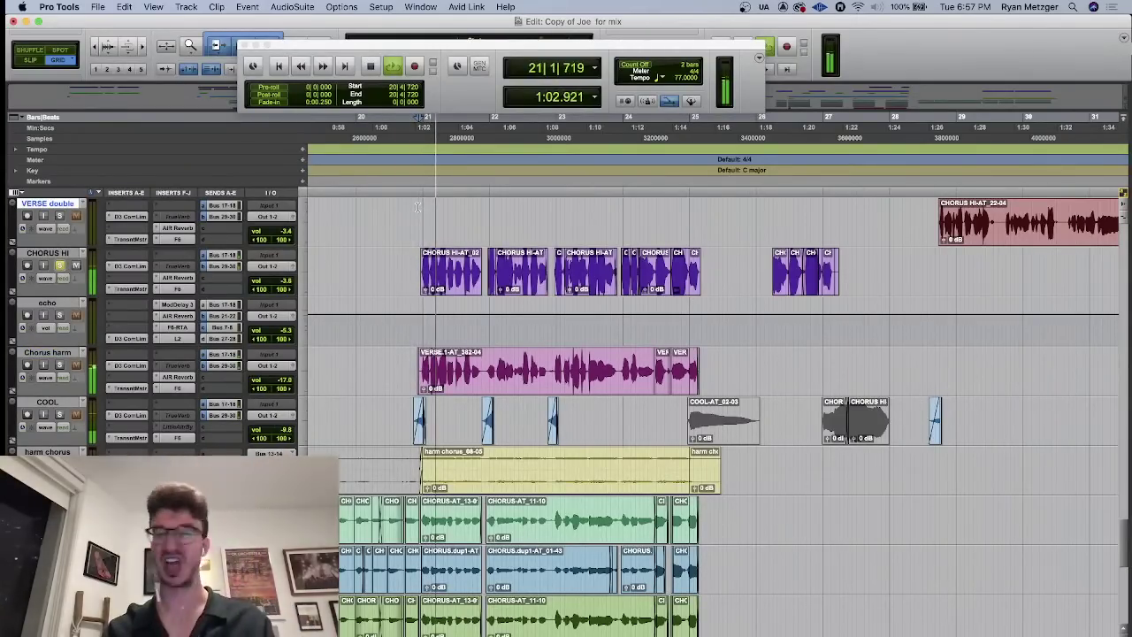
# - Find the harm chorus track, solo it and play from 20|4|240 to the end of the chorus, then unsolo it
pyautogui.scroll(4, 494, 327)
pyautogui.scroll(1, 494, 327)
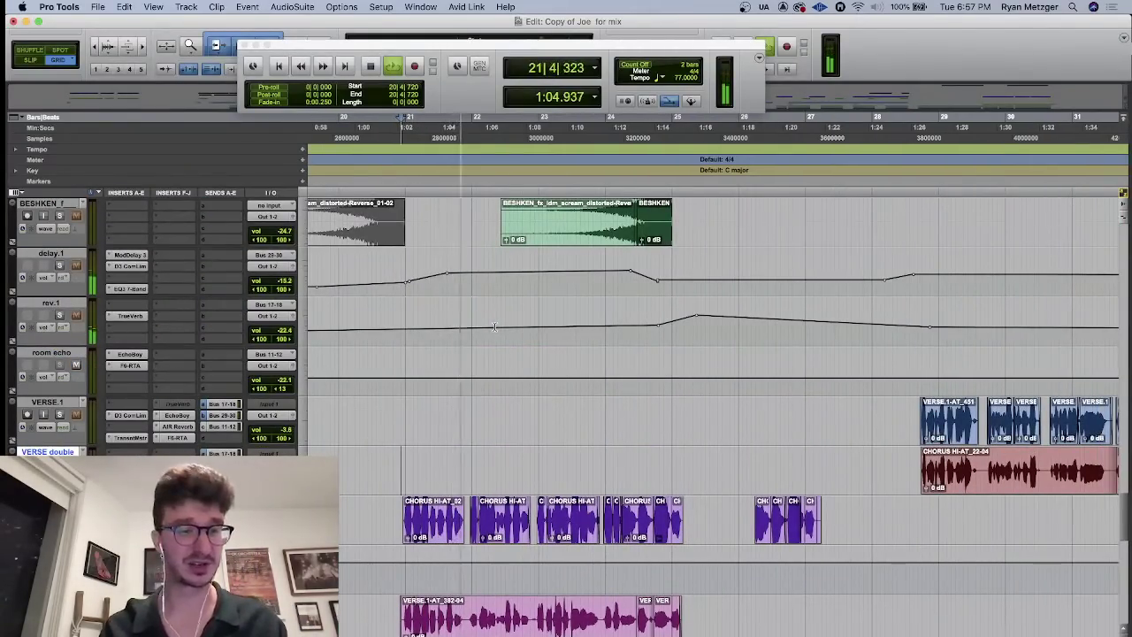
pyautogui.scroll(-8, 494, 327)
pyautogui.scroll(-5, 494, 327)
pyautogui.scroll(5, 495, 327)
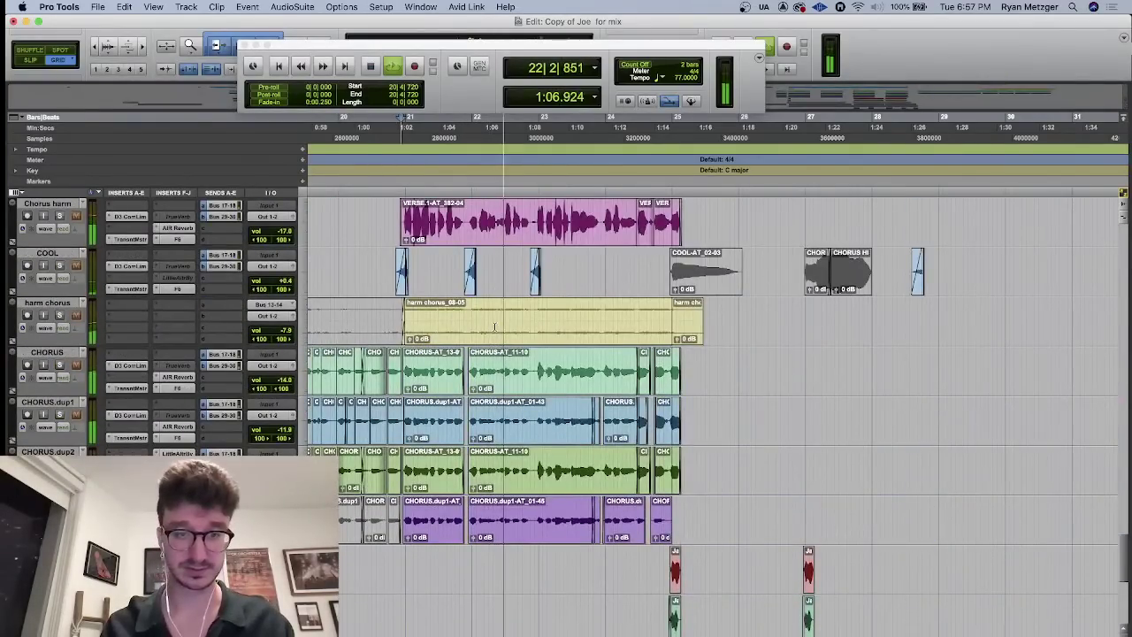
pyautogui.click(60, 315)
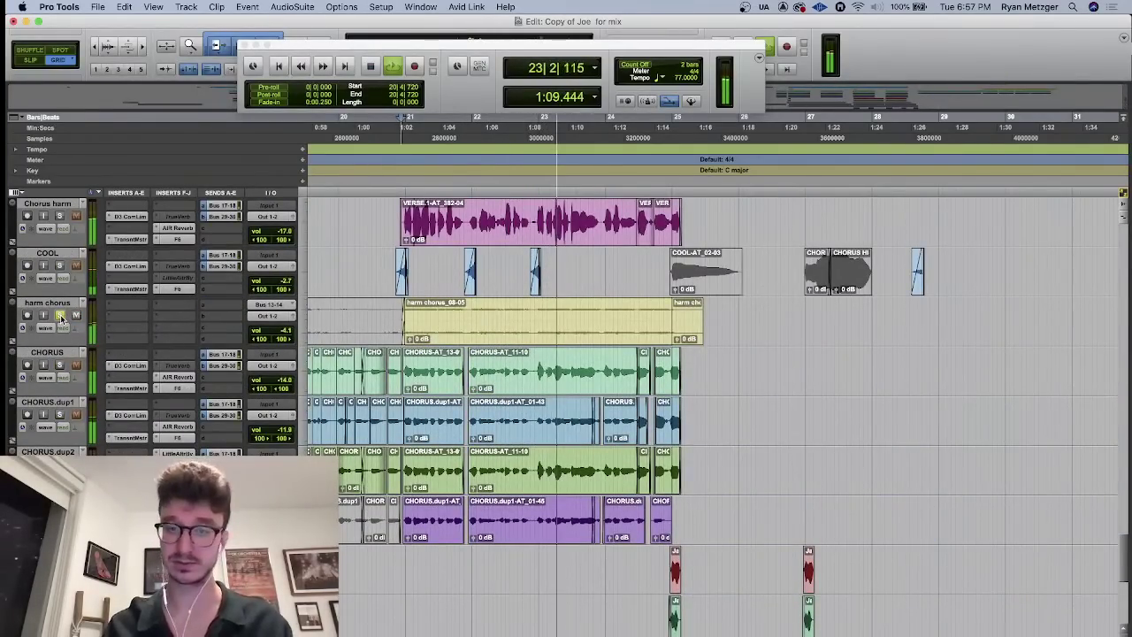
pyautogui.click(392, 265)
pyautogui.scroll(1, 392, 265)
pyautogui.hscroll(5, 393, 266)
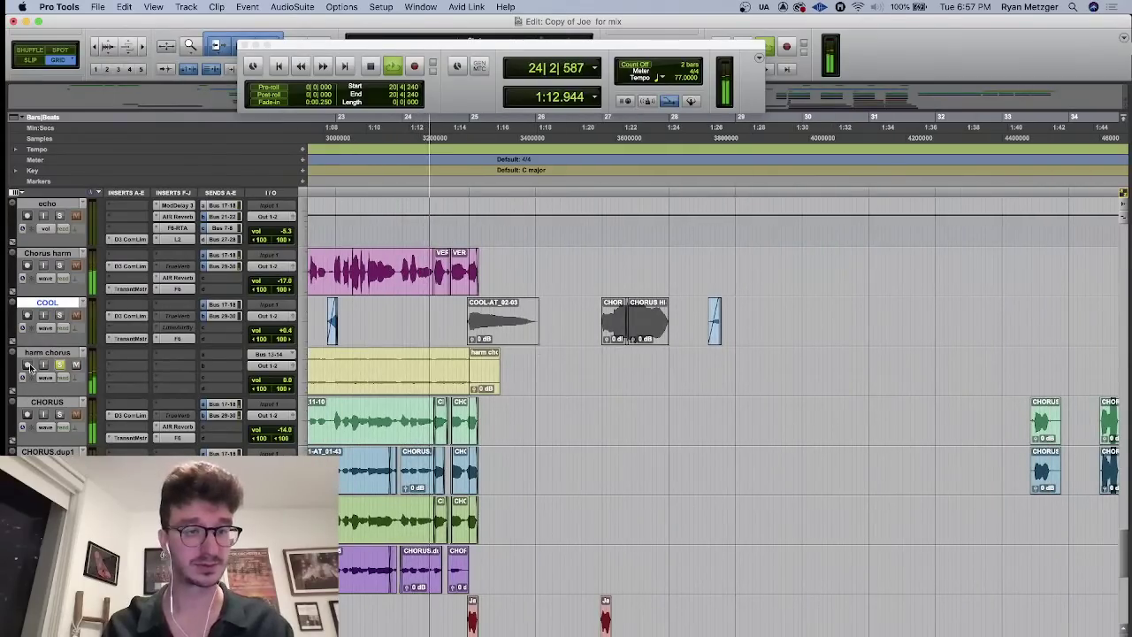
pyautogui.click(59, 365)
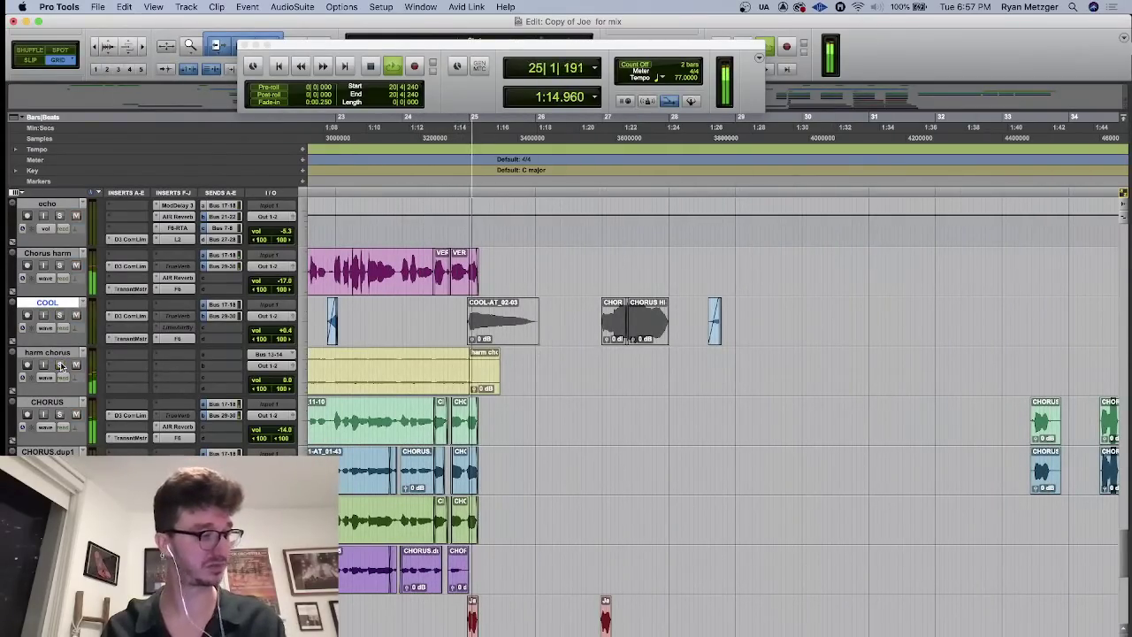
# - Bring the Jack and joe gang vocal clips into view and play the full mix from 24|4|720
pyautogui.hscroll(2, 422, 387)
pyautogui.scroll(-6, 416, 384)
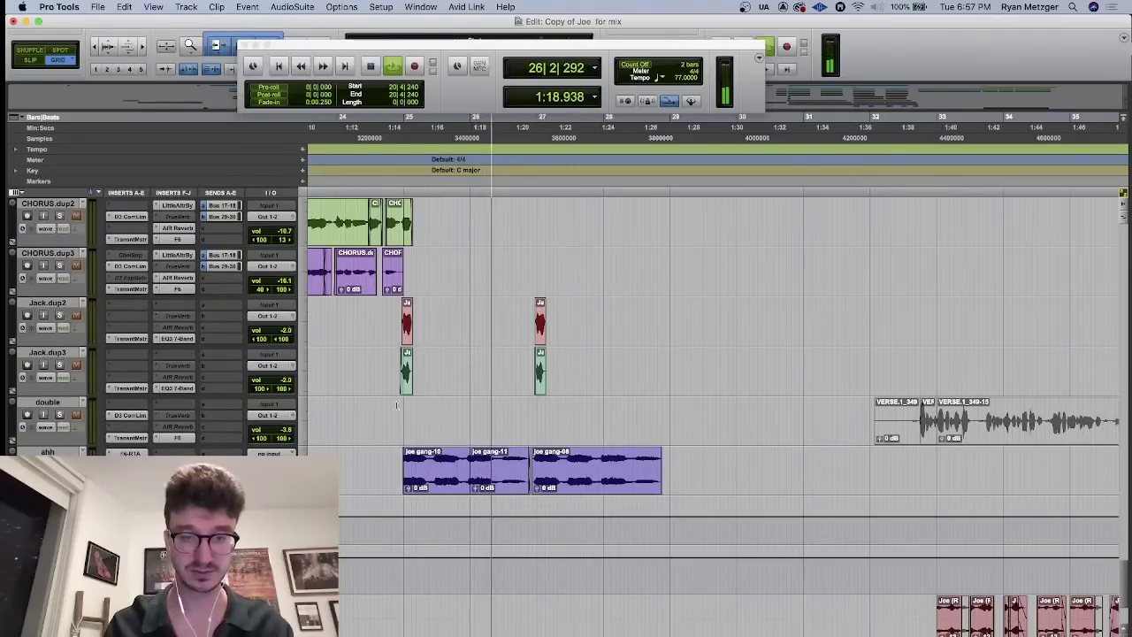
pyautogui.press('space')
pyautogui.click(398, 404)
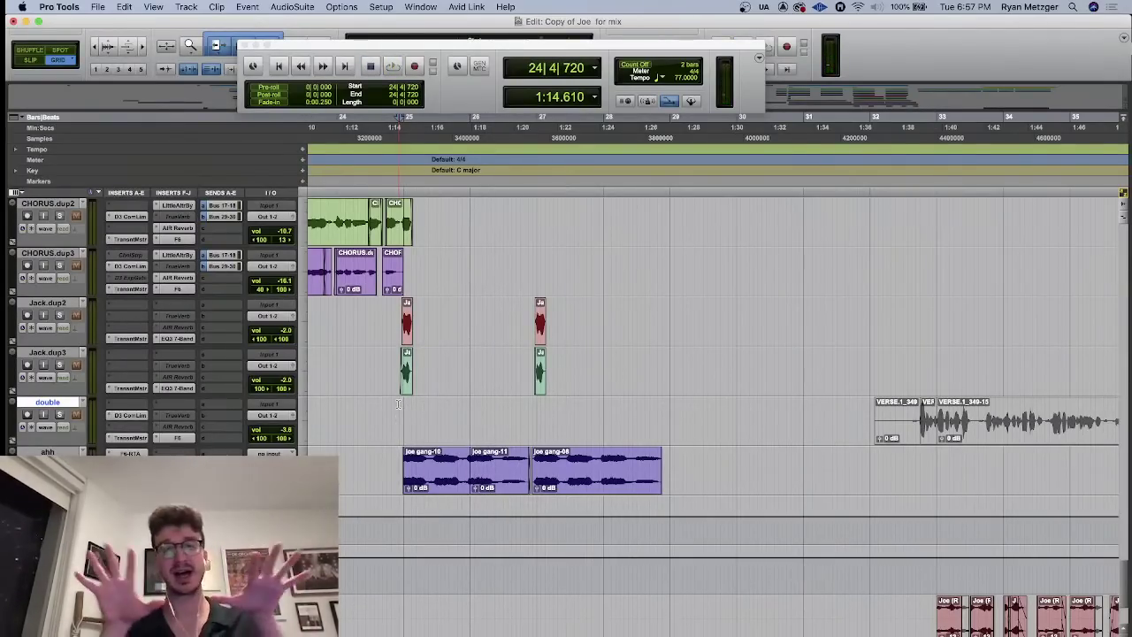
pyautogui.press('space')
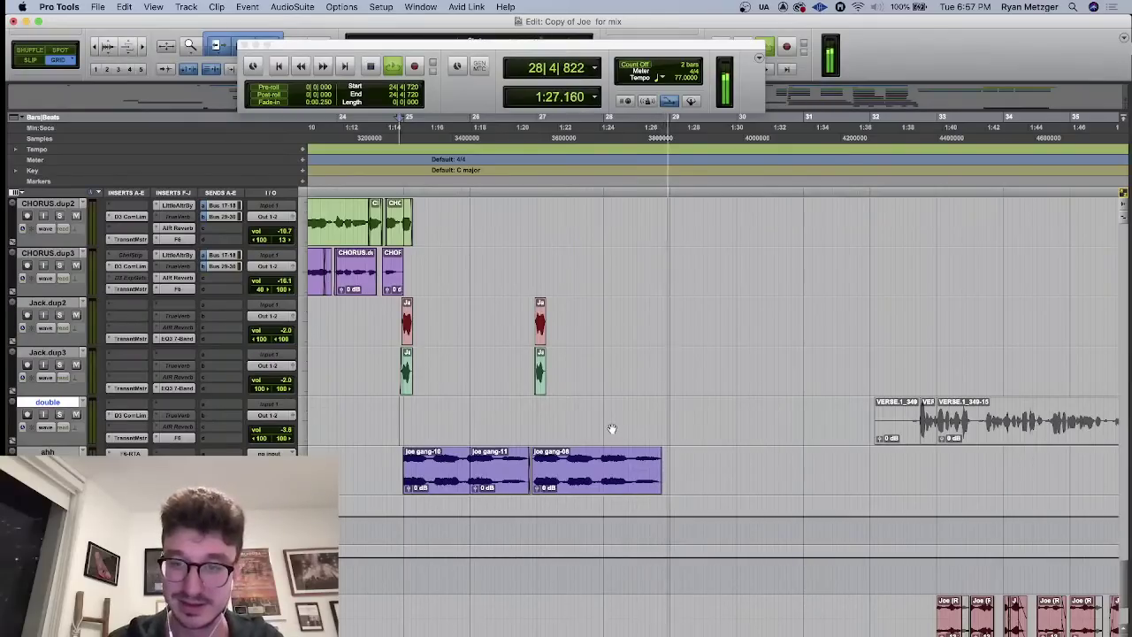
# - Examine the second verse's vocal and drum tracks during playback, widening the timeline to compare song sections, then stop
pyautogui.scroll(5, 611, 429)
pyautogui.scroll(10, 611, 429)
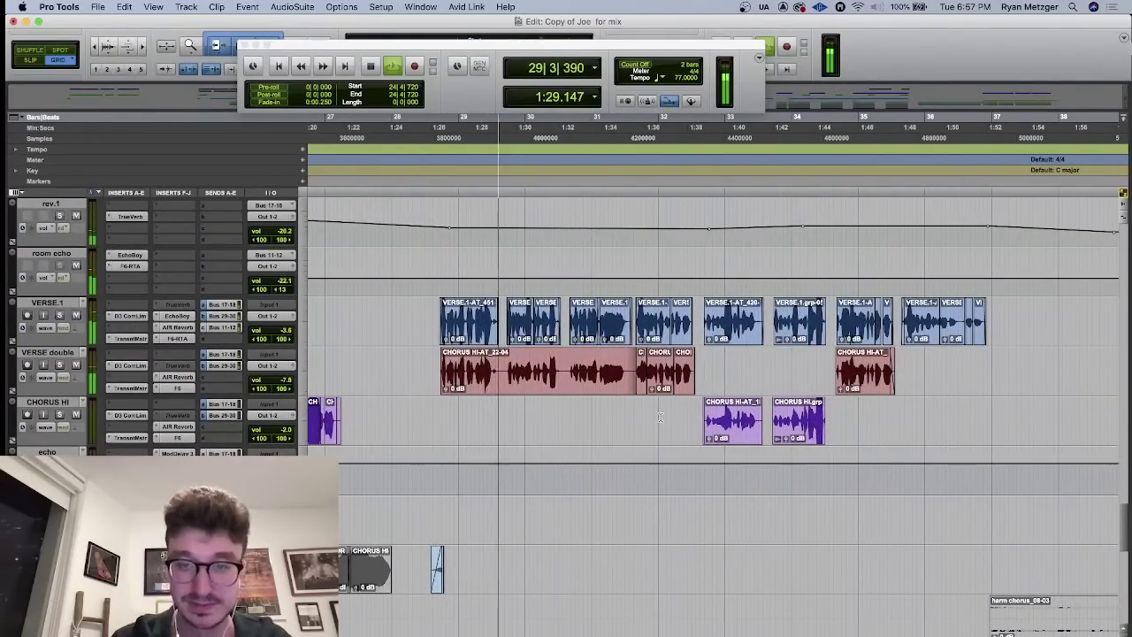
pyautogui.scroll(5, 660, 417)
pyautogui.scroll(10, 660, 416)
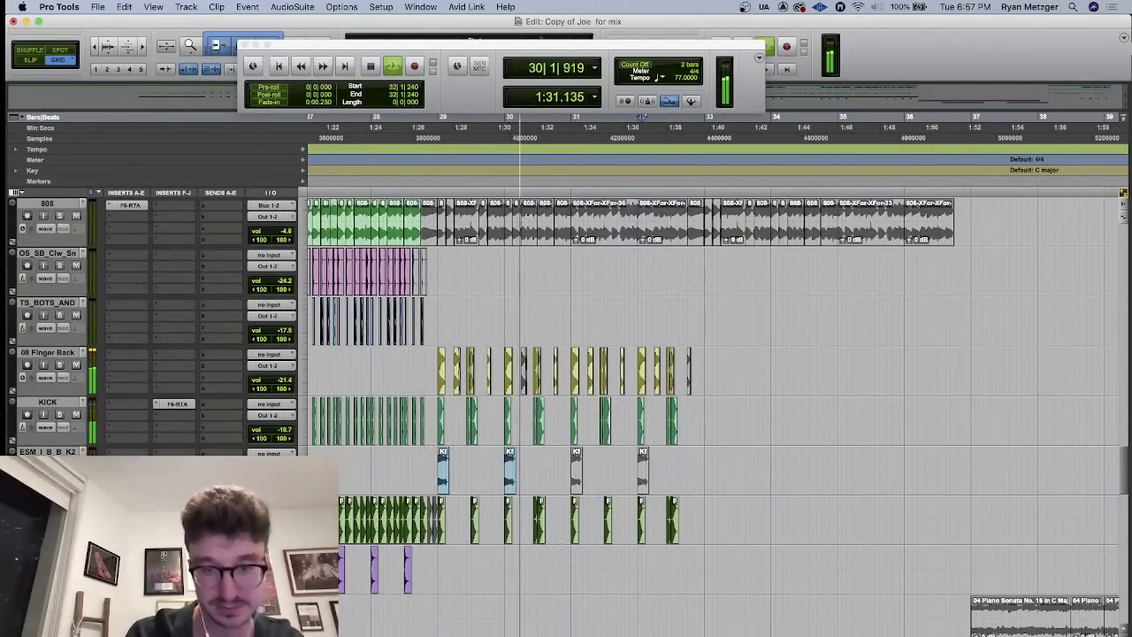
pyautogui.press('super+bracketleft')
pyautogui.press('super+bracketleft')
pyautogui.scroll(-5, 707, 415)
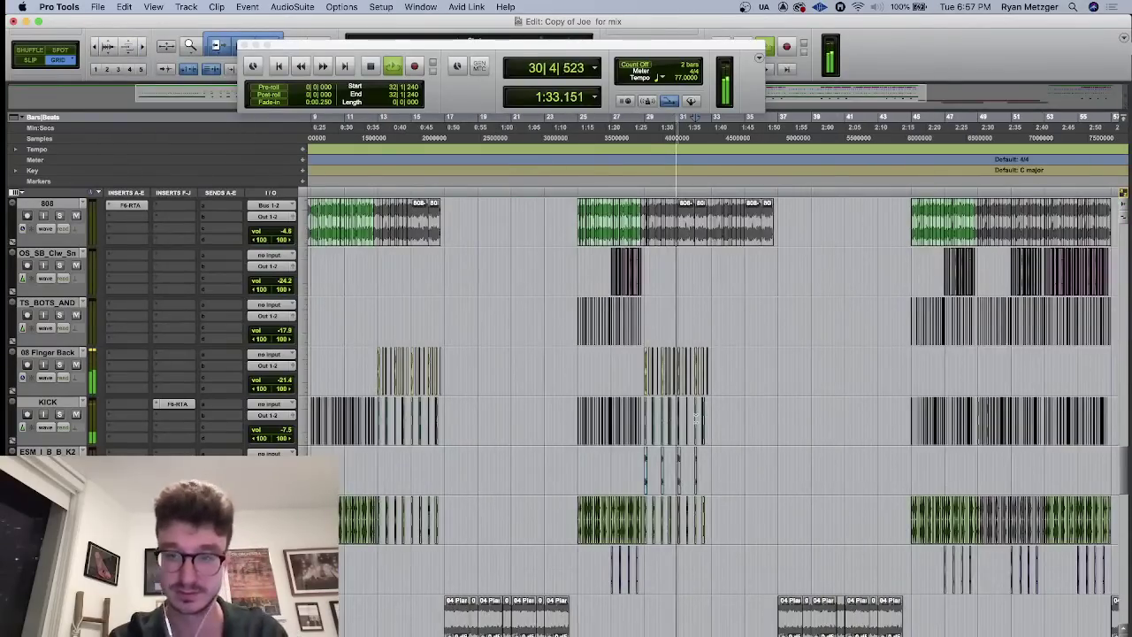
pyautogui.scroll(-5, 636, 442)
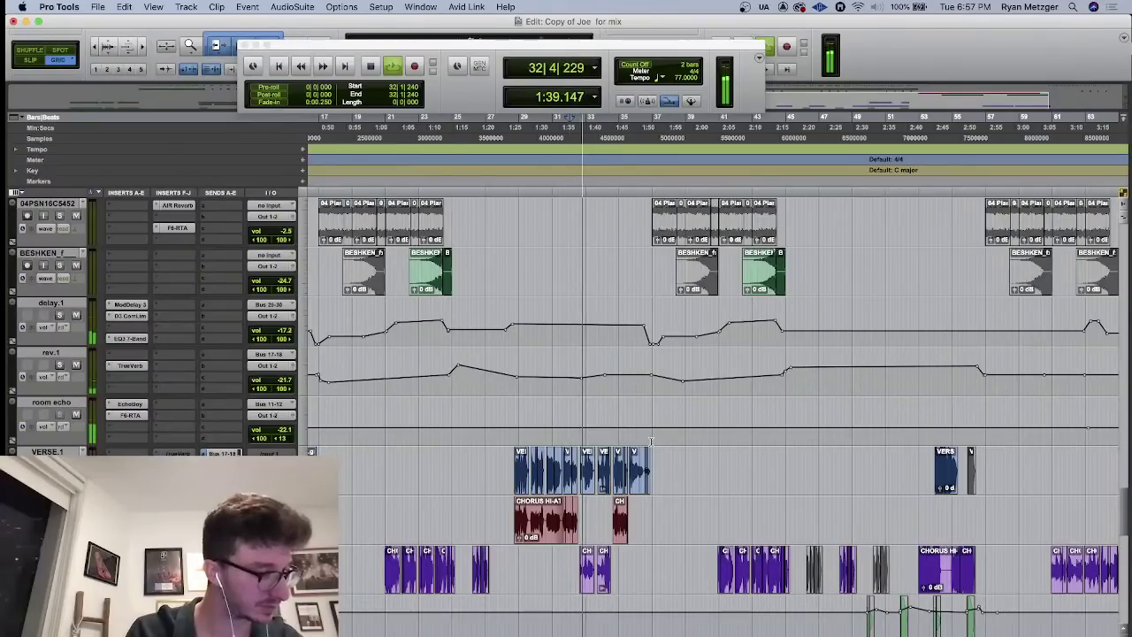
pyautogui.press('space')
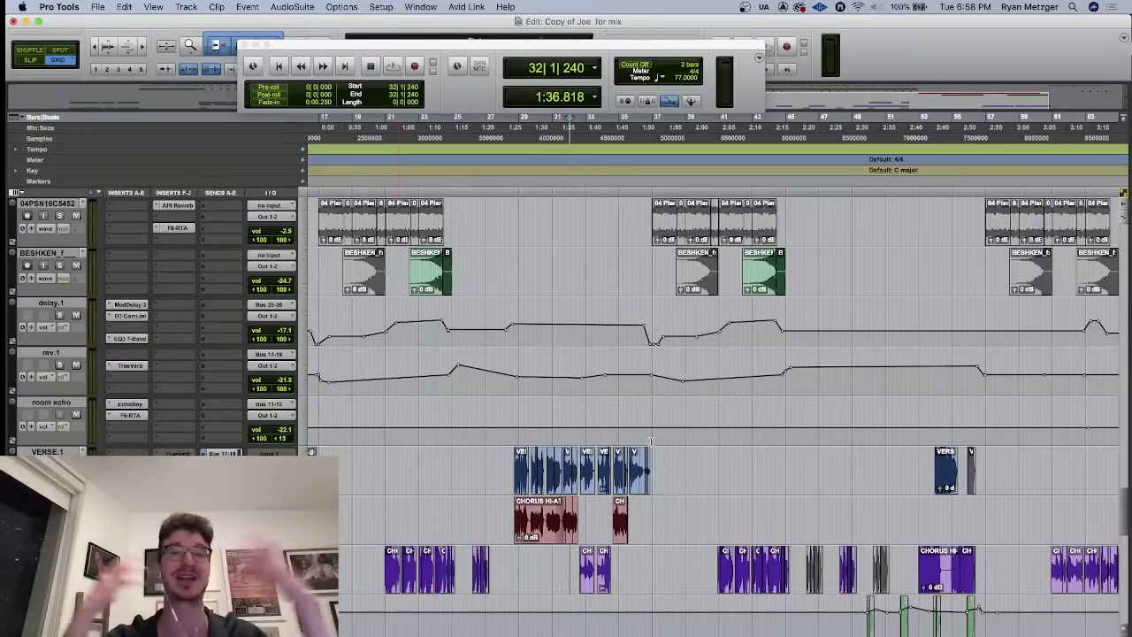
# - Play the start of the second piano sample section from 36|4|720, then stop
pyautogui.click(650, 439)
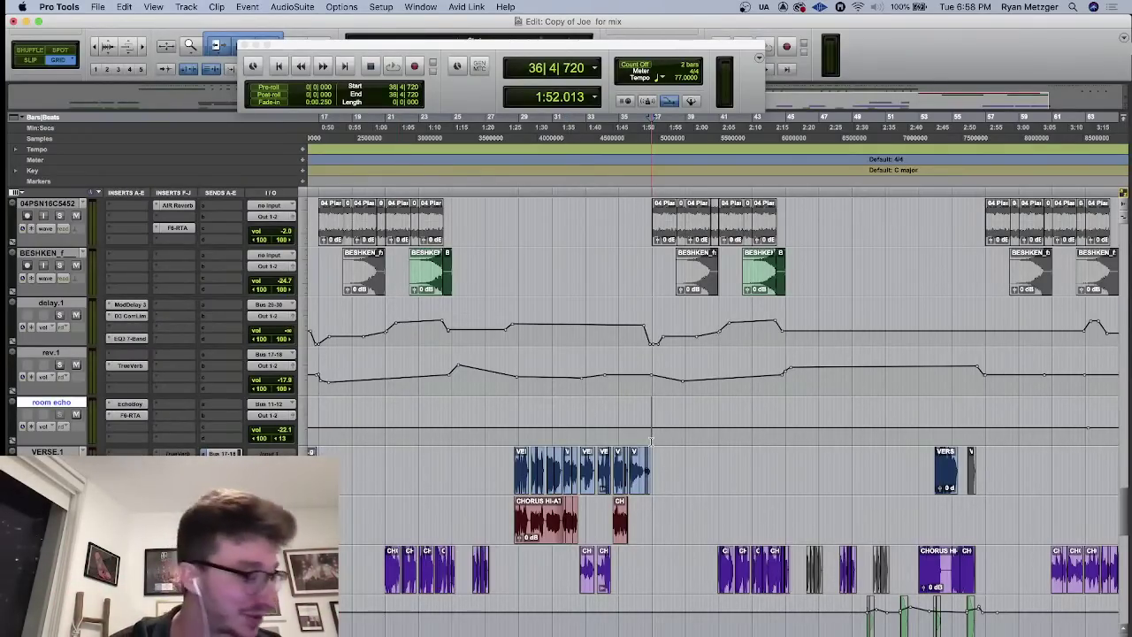
pyautogui.press('space')
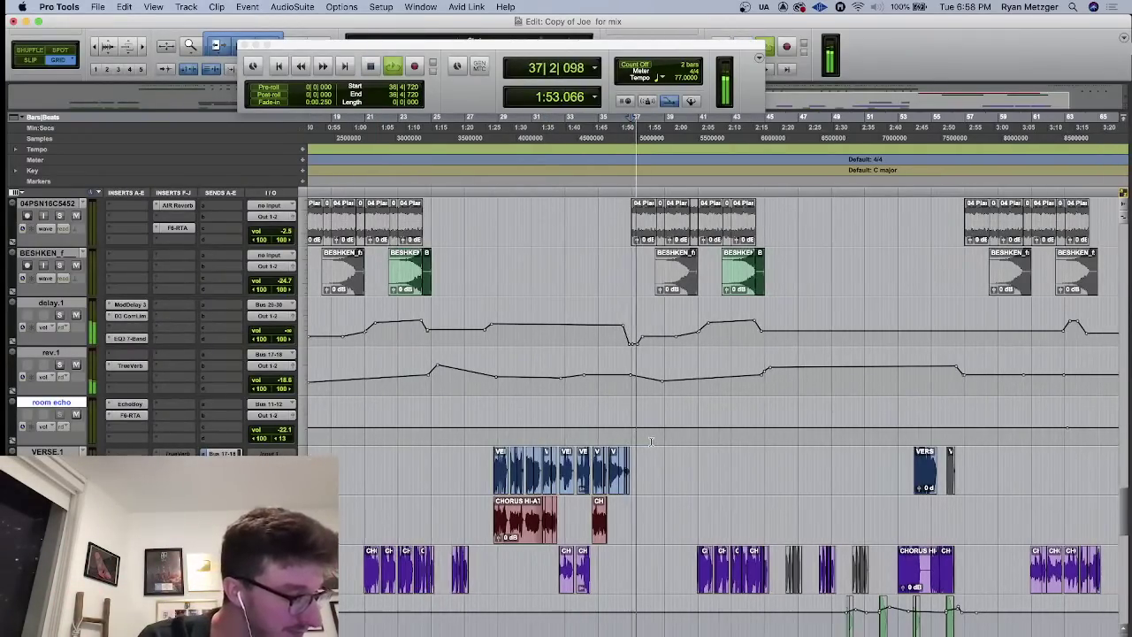
pyautogui.press('space')
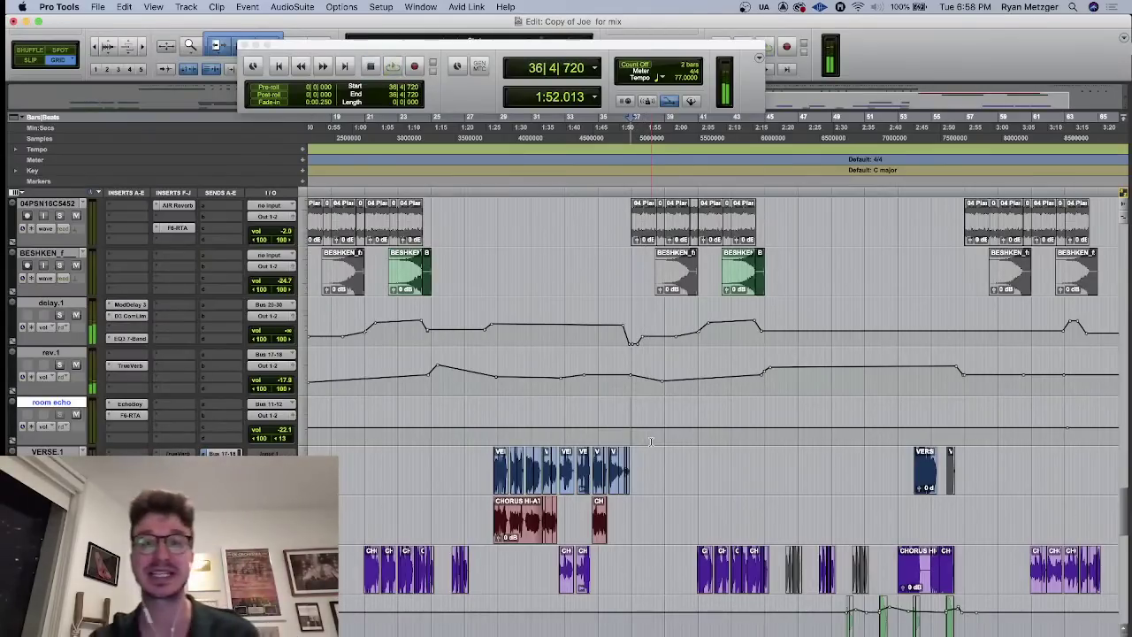
# - Compare the verse and the following piano section by playing briefly from 30|1|000 and from 38|1|000, then stop
pyautogui.click(726, 430)
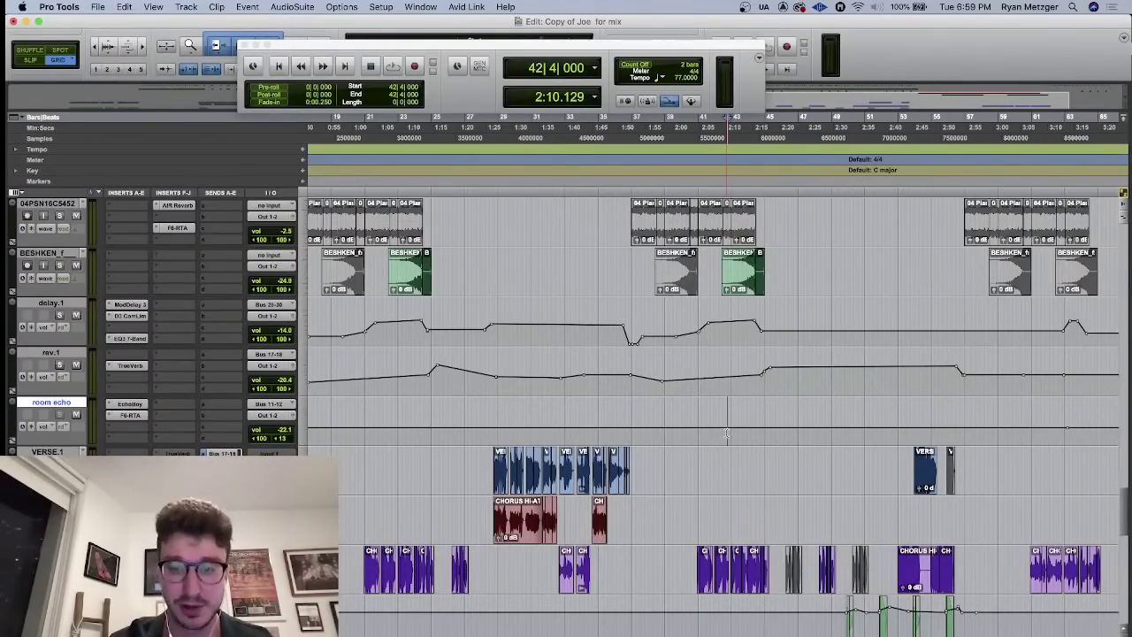
pyautogui.click(531, 423)
pyautogui.press('space')
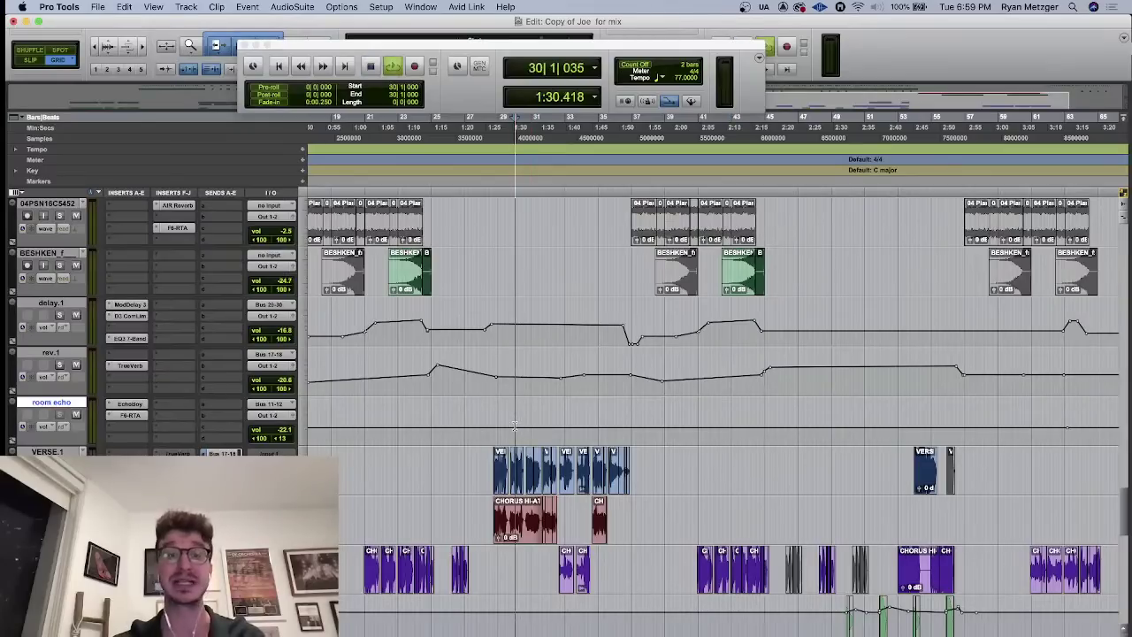
pyautogui.click(648, 430)
pyautogui.hscroll(1, 647, 431)
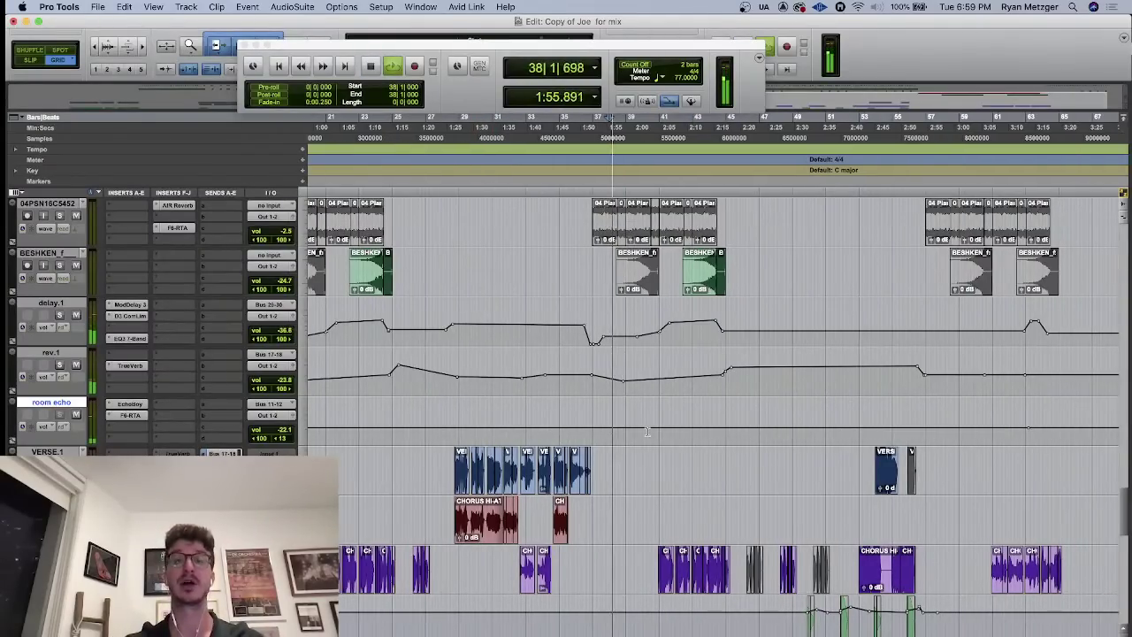
pyautogui.press('space')
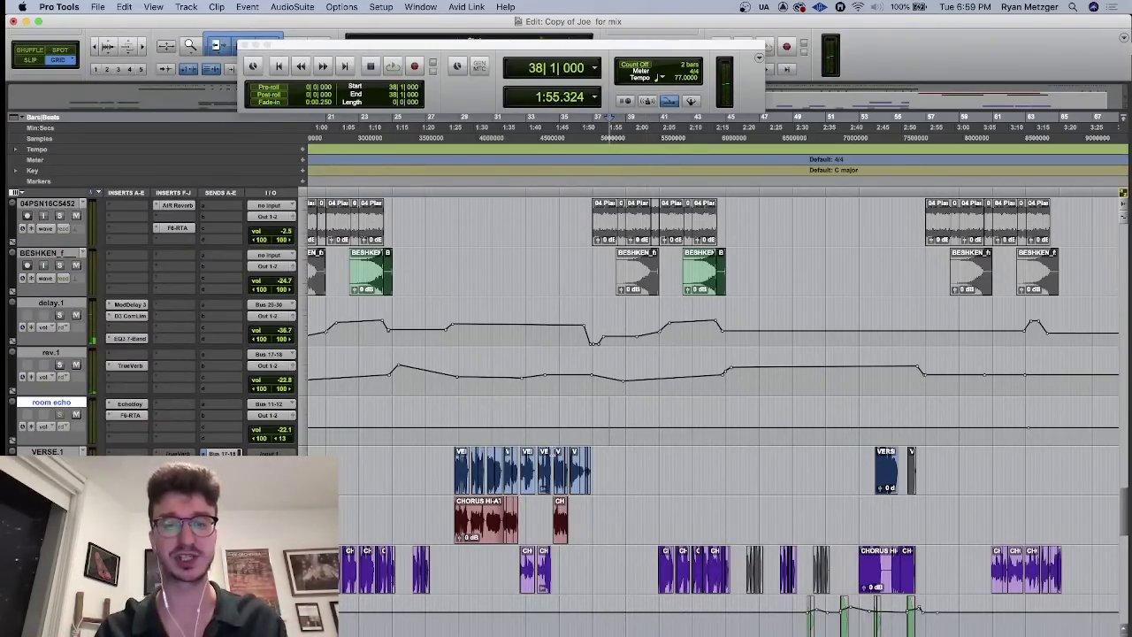
# - Play the section from 45|2|000 into bar 50 and enlarge the COOL and CHORUS clips around bar 49, then stop
pyautogui.hscroll(2, 587, 467)
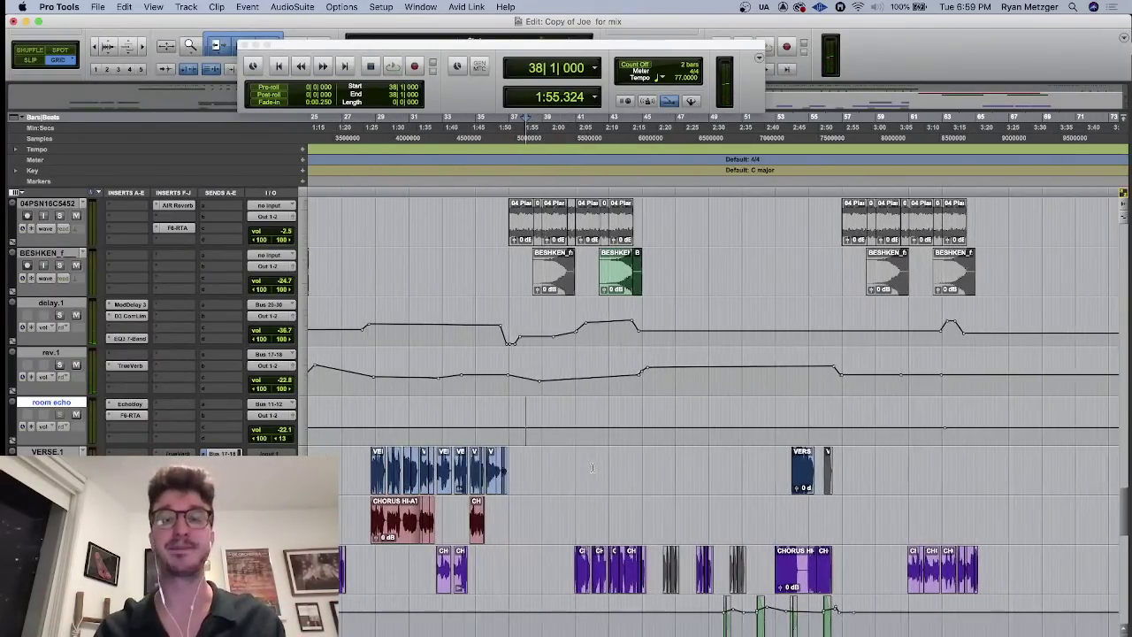
pyautogui.click(637, 452)
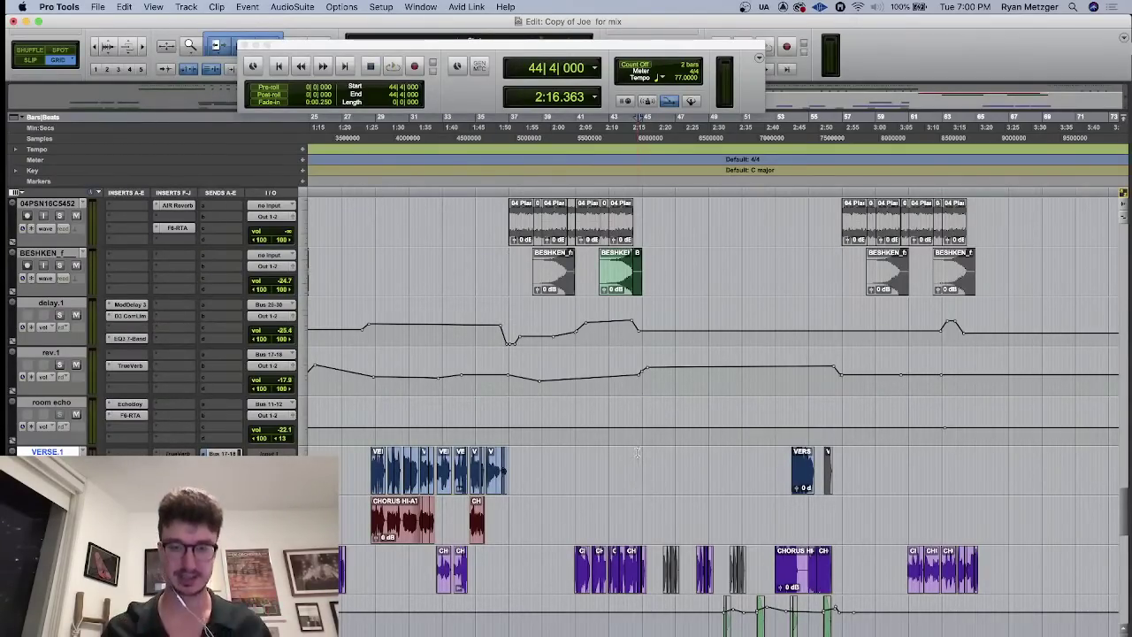
pyautogui.click(646, 205)
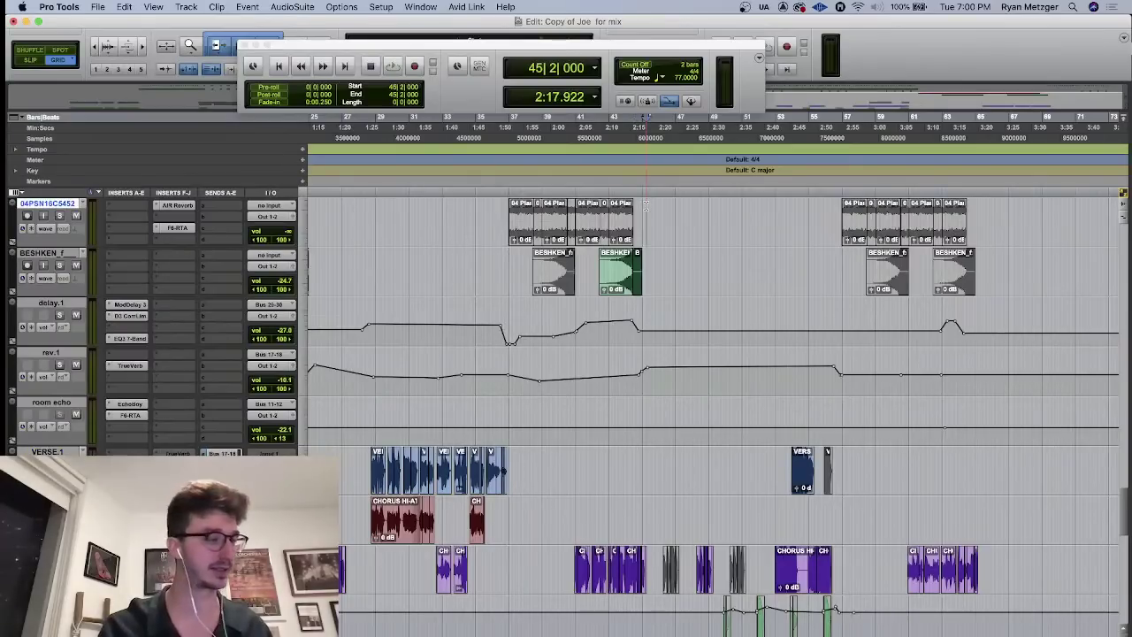
pyautogui.press('space')
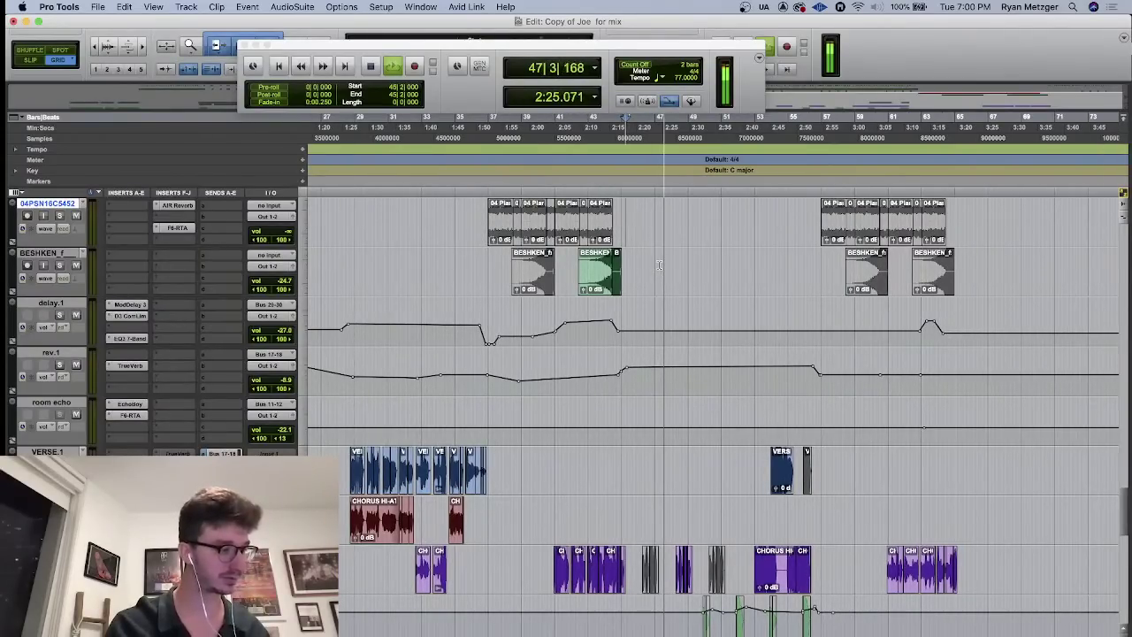
pyautogui.scroll(-2, 658, 264)
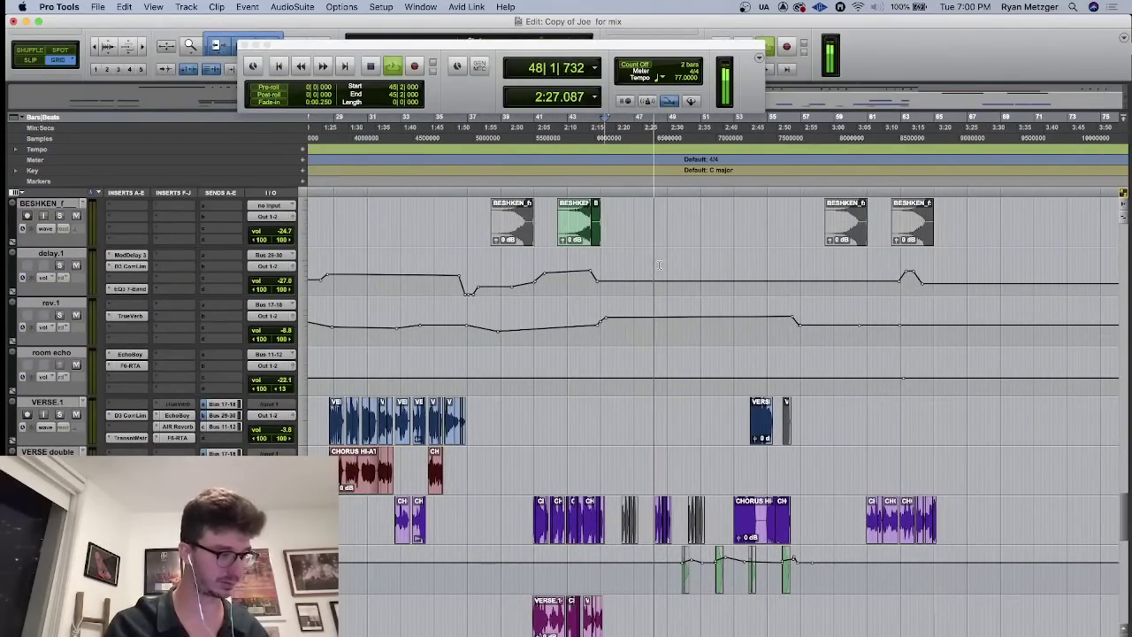
pyautogui.scroll(-10, 659, 264)
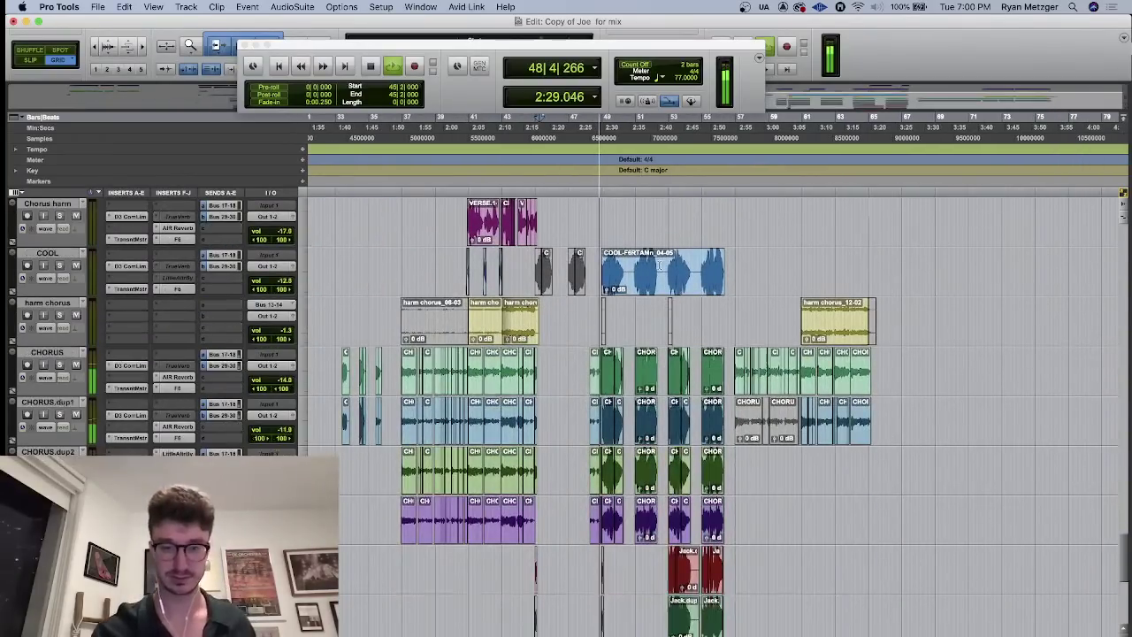
pyautogui.click(140, 47)
pyautogui.click(106, 47)
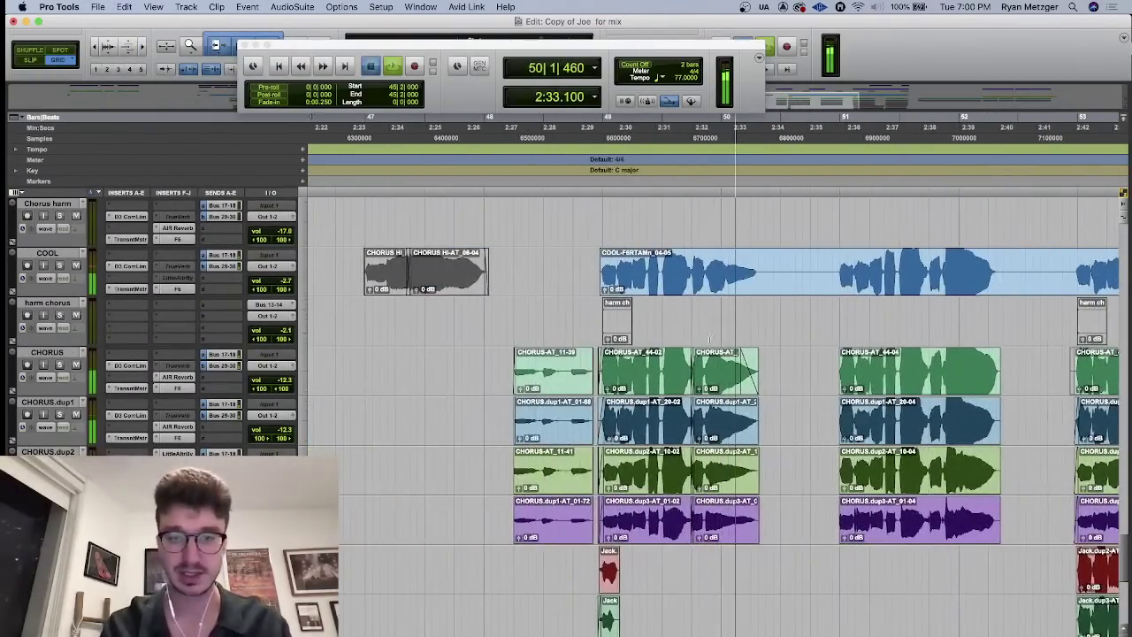
pyautogui.press('space')
# - Solo the COOL and CHORUS vocal tracks and play them from 48|4|480 into bar 50
pyautogui.click(603, 279)
pyautogui.click(59, 265)
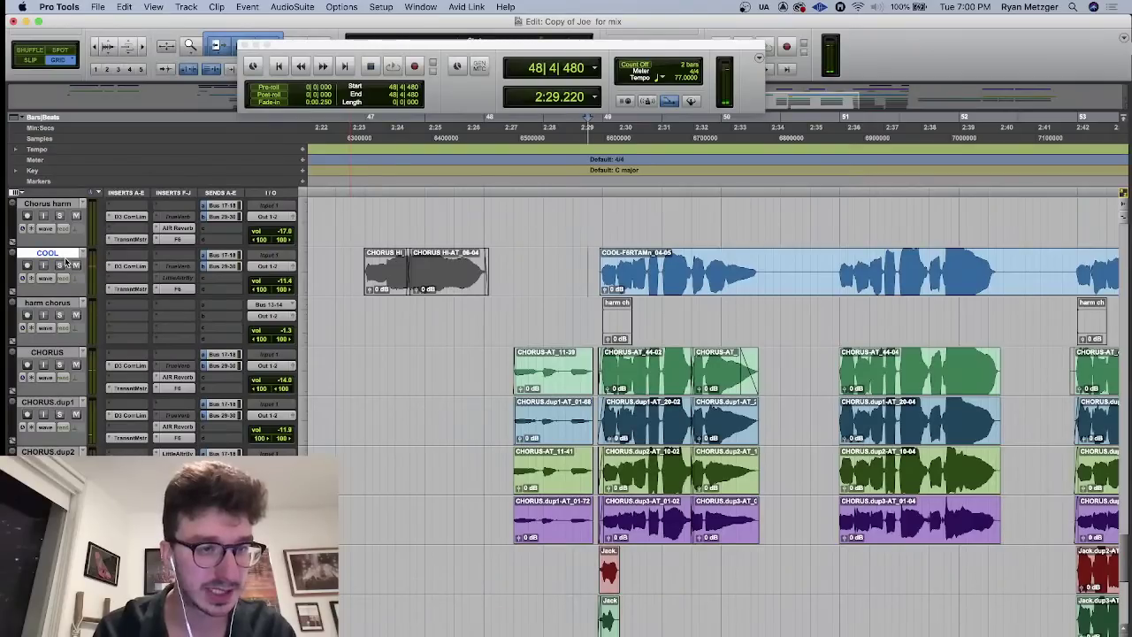
pyautogui.press('space')
pyautogui.click(59, 365)
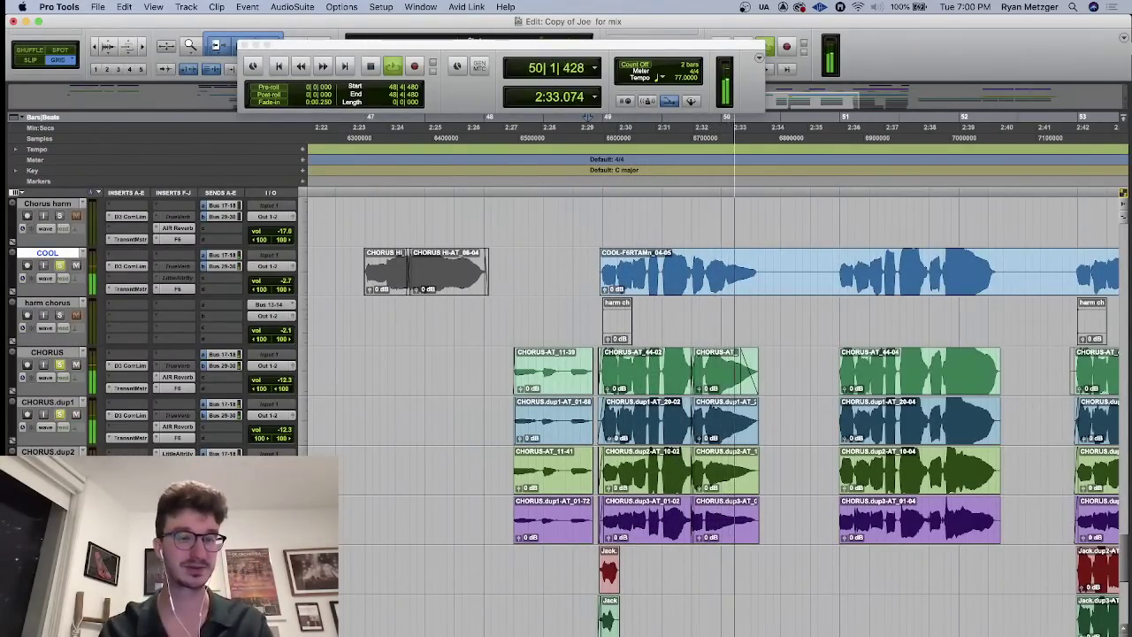
pyautogui.press('space')
# - Play the soloed vocal stack from 48|4|720 into bar 52 while checking the neighbouring echo and harmony tracks, then stop
pyautogui.press('space')
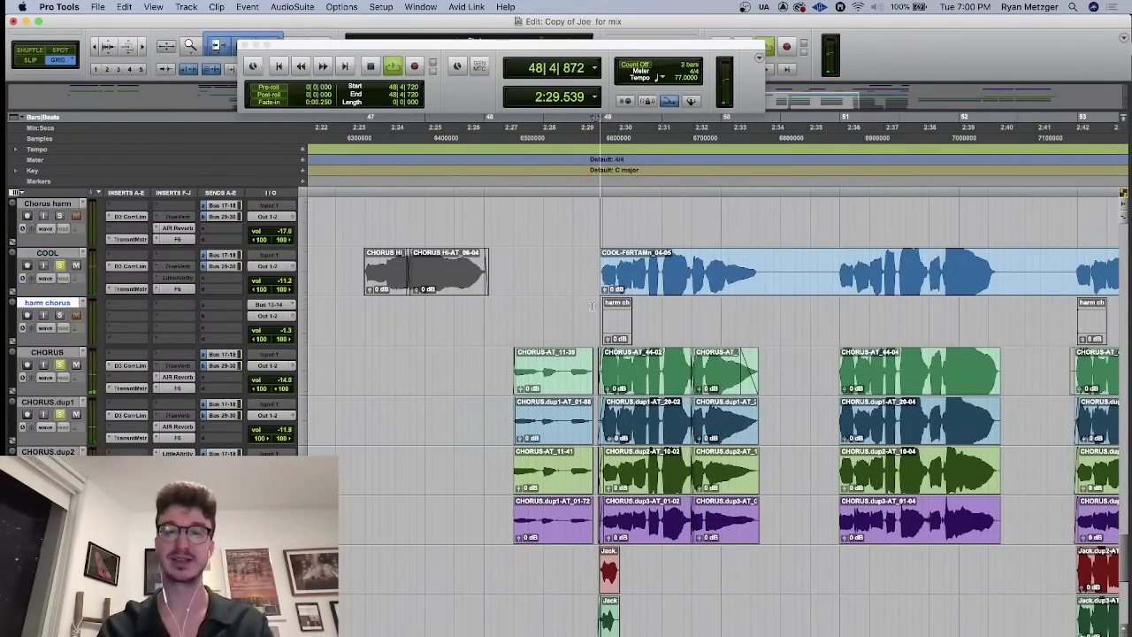
pyautogui.scroll(-5, 590, 304)
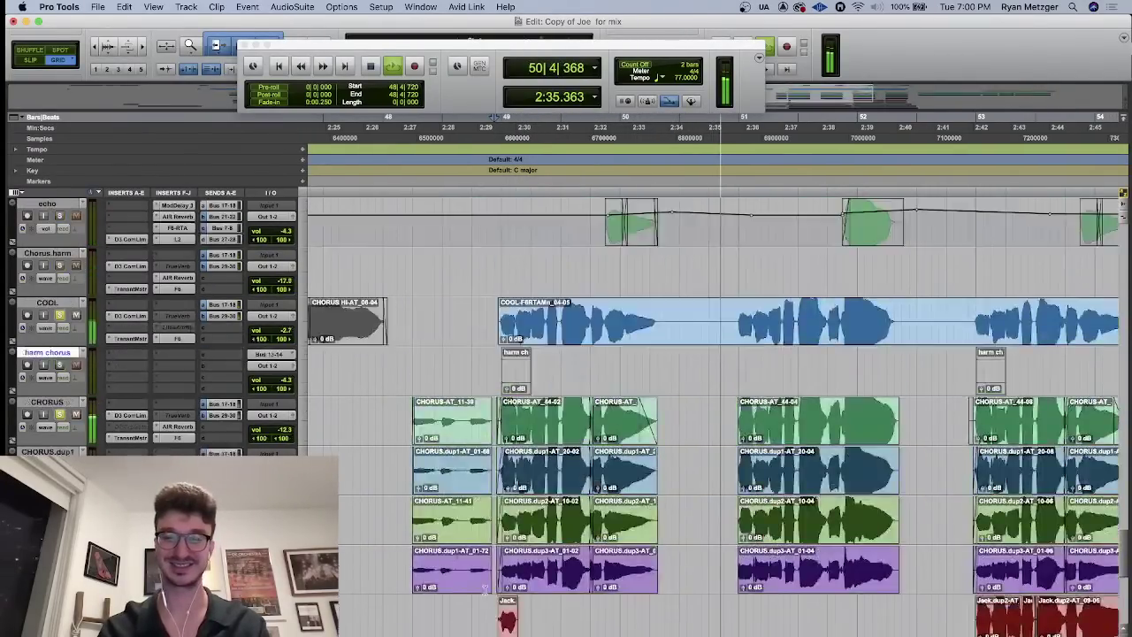
pyautogui.scroll(8, 484, 583)
pyautogui.scroll(-8, 484, 589)
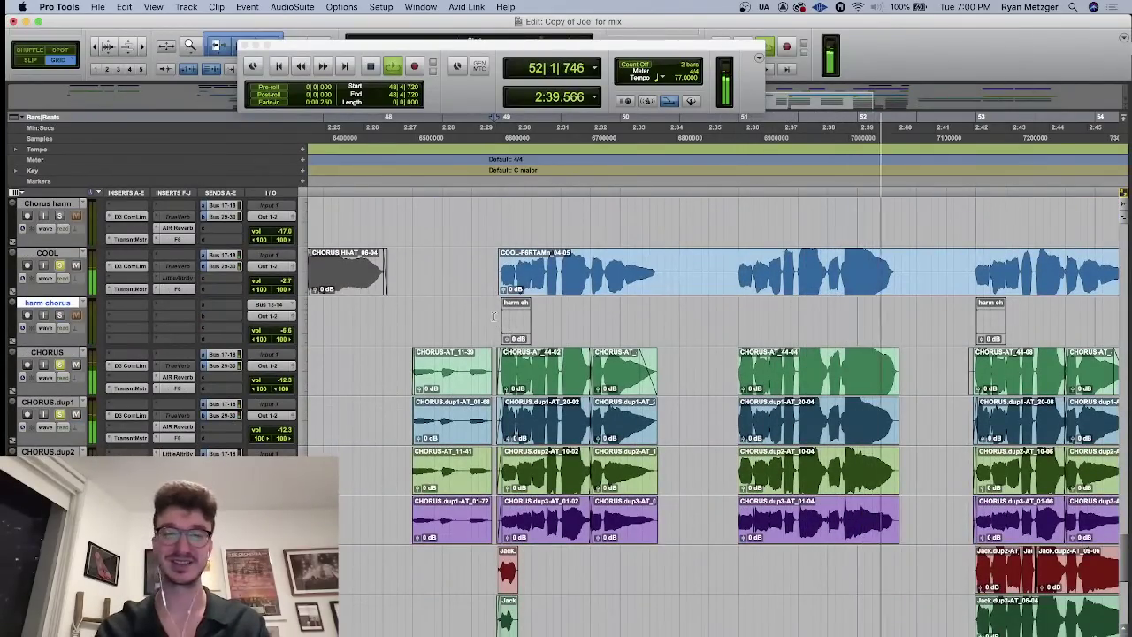
pyautogui.press('space')
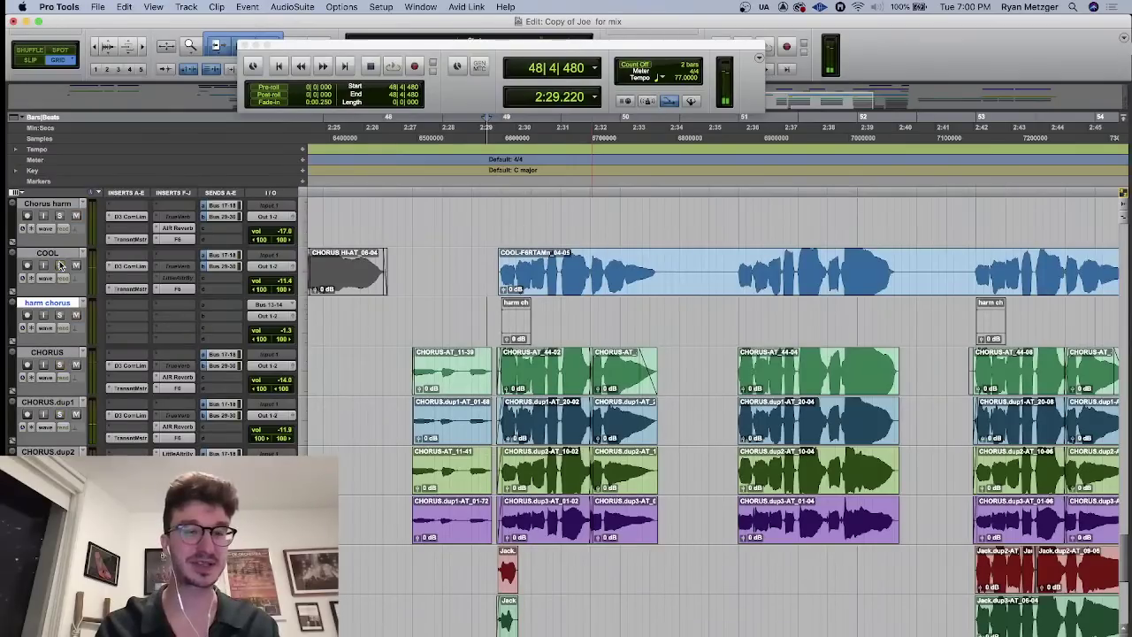
# - Play the double, ahh and joe dada vocal tracks from 51|1|720 into bar 53, then stop
pyautogui.click(492, 271)
pyautogui.scroll(-7, 496, 265)
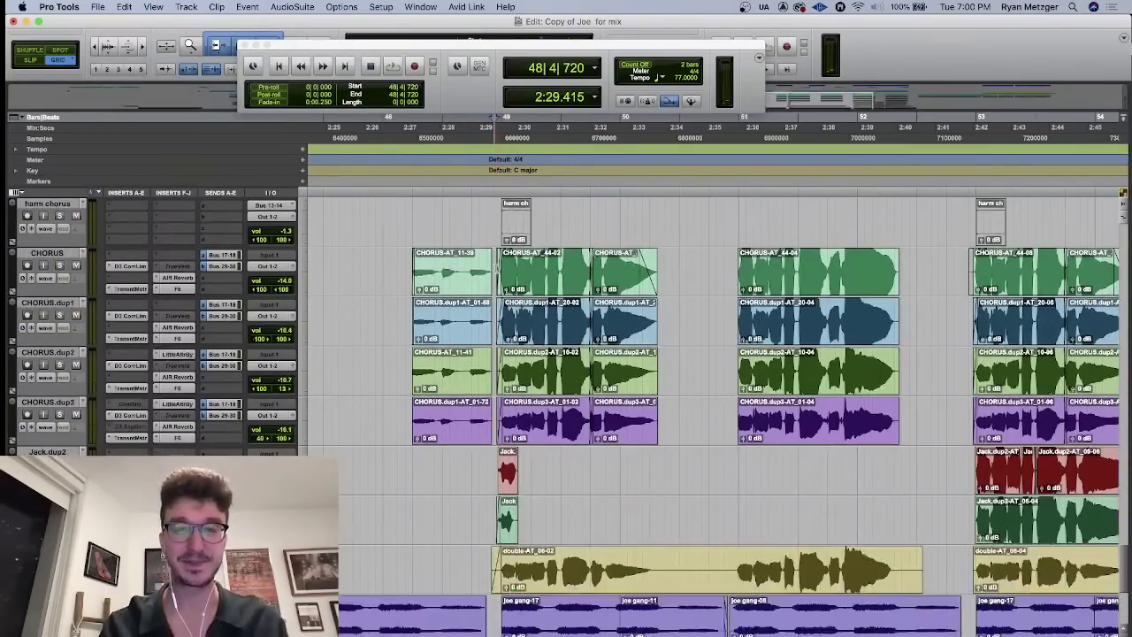
pyautogui.click(488, 256)
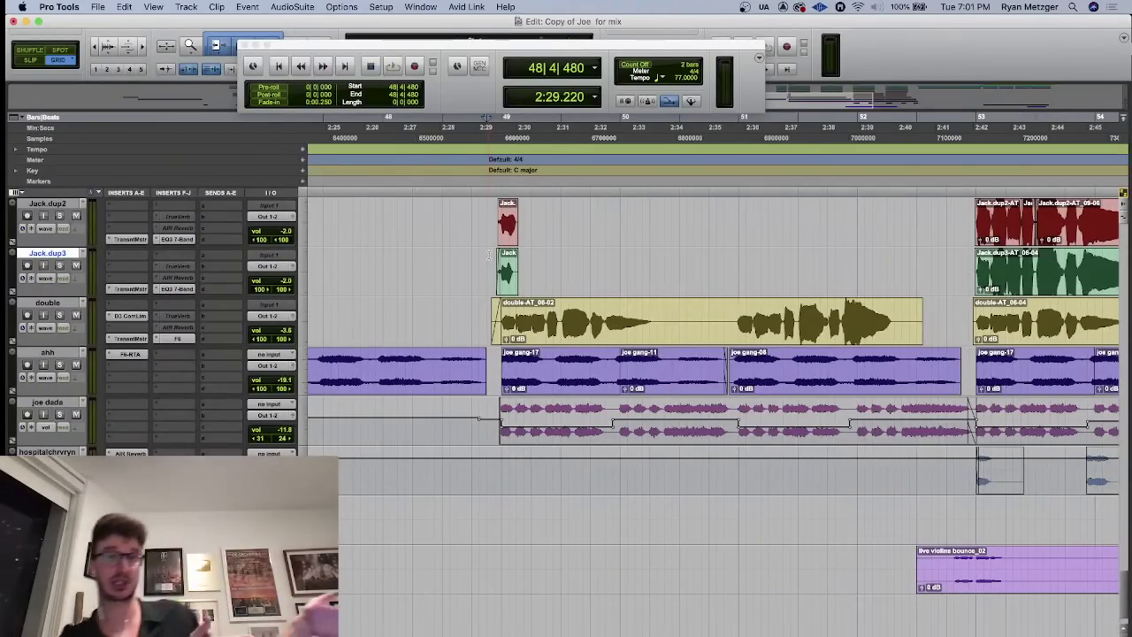
pyautogui.click(764, 262)
pyautogui.press('space')
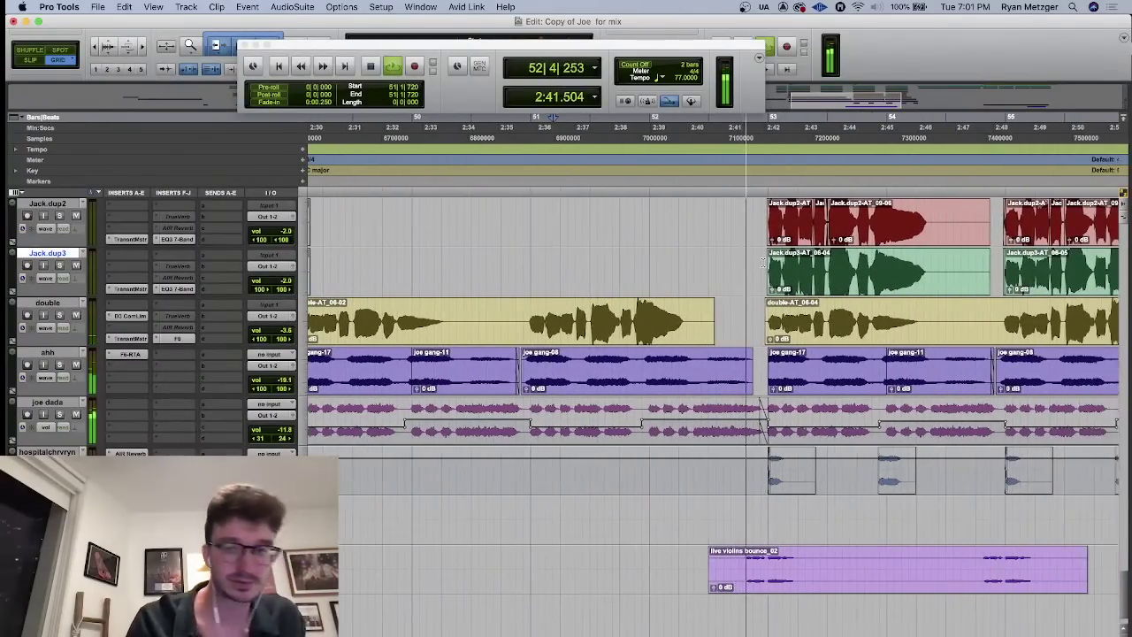
pyautogui.scroll(-2, 762, 263)
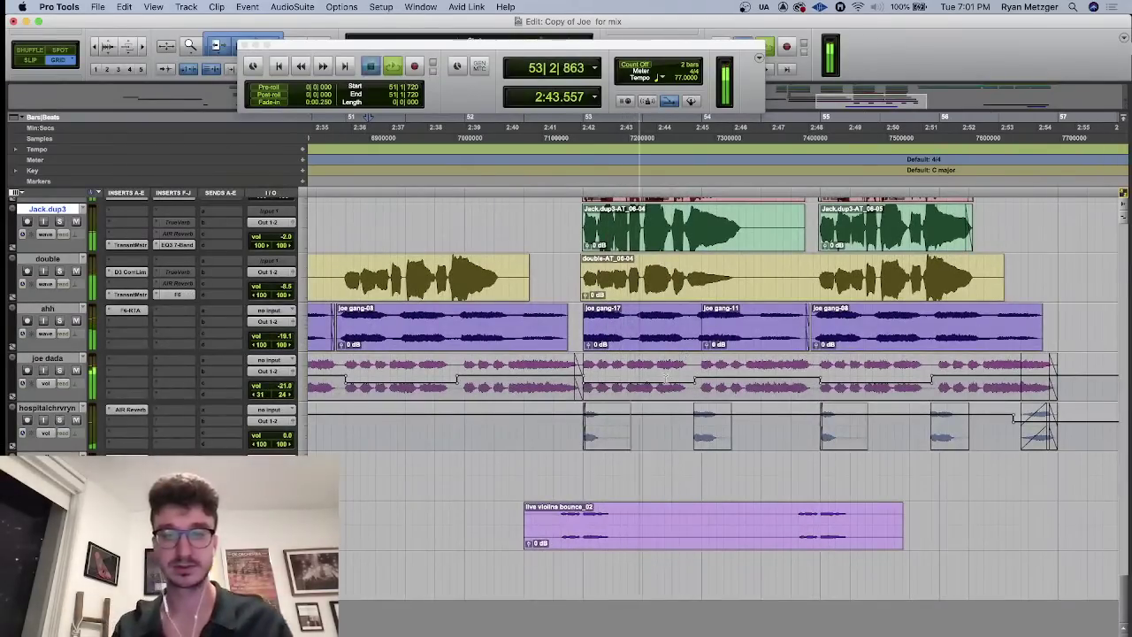
pyautogui.press('space')
# - Play from 52|4|000 into bar 57, following the playback from the lower vocal tracks up to the CHORUS clips after bar 57
pyautogui.click(607, 389)
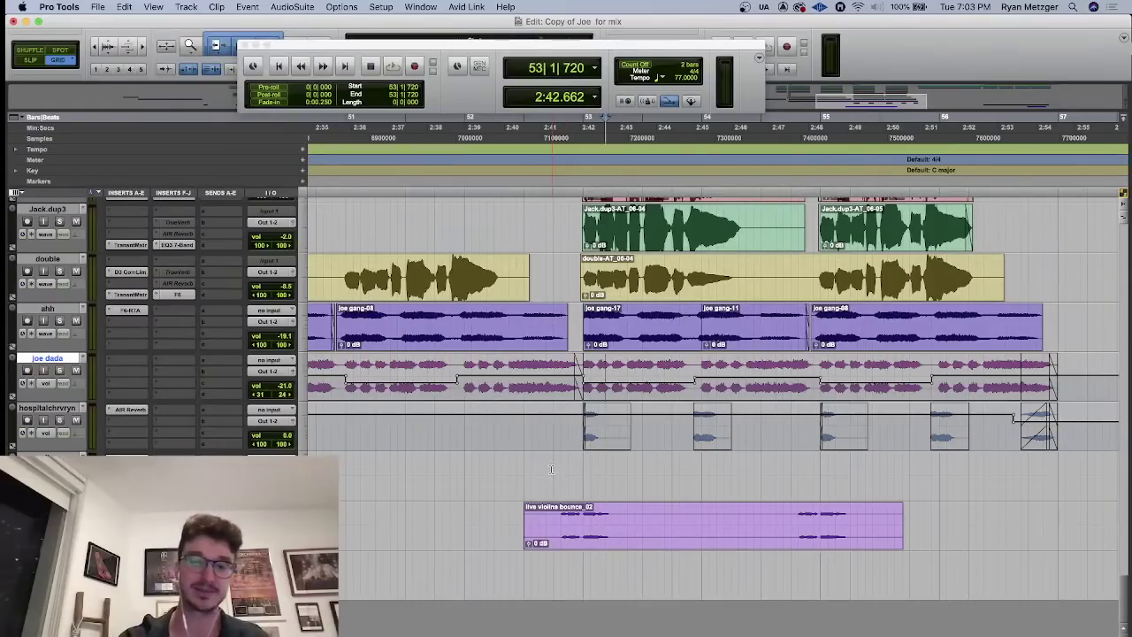
pyautogui.click(552, 117)
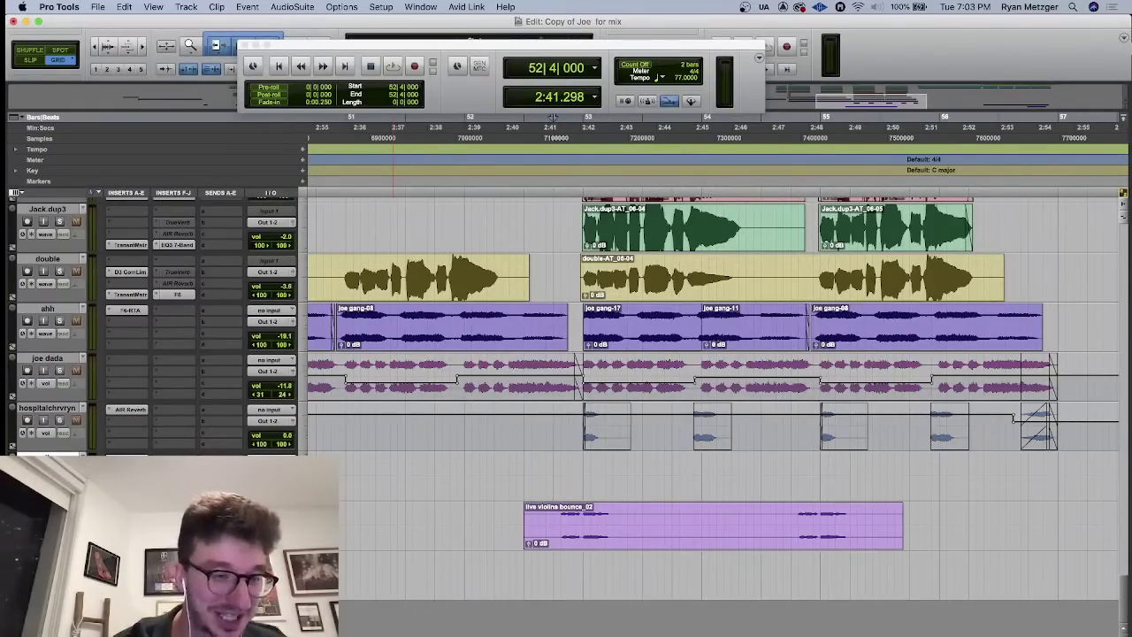
pyautogui.press('space')
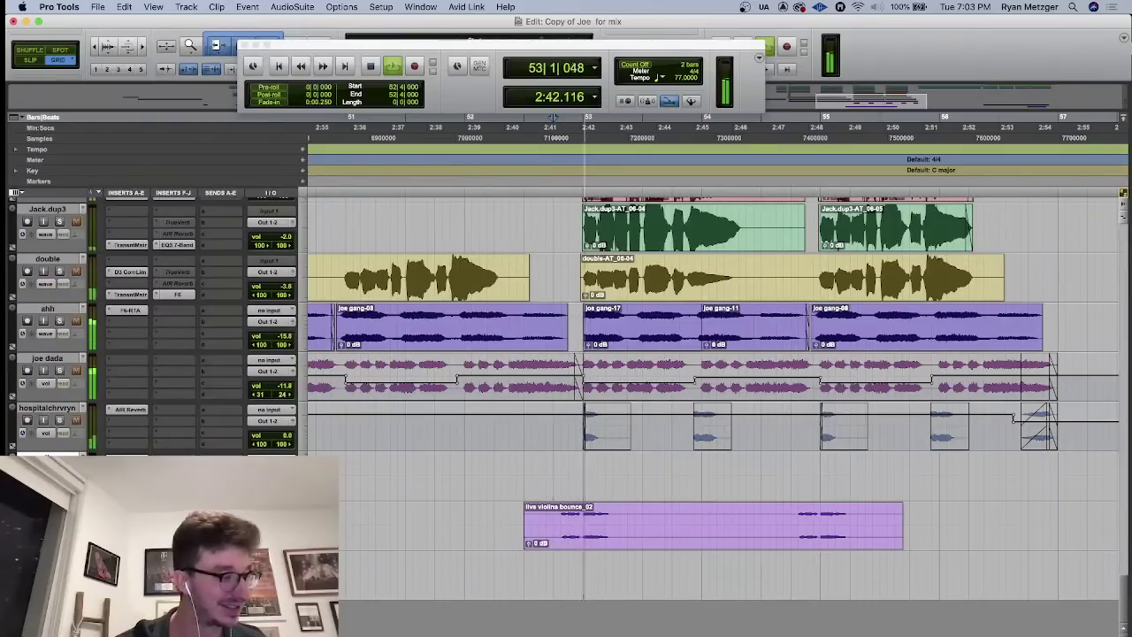
pyautogui.press('space')
pyautogui.press('space')
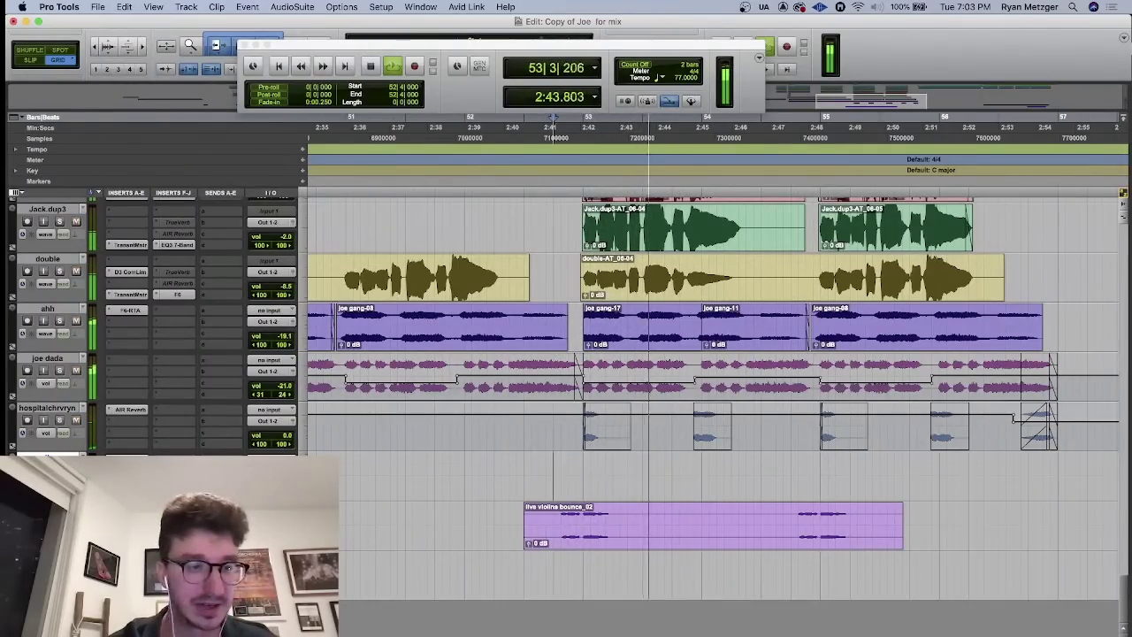
pyautogui.hscroll(2, 687, 483)
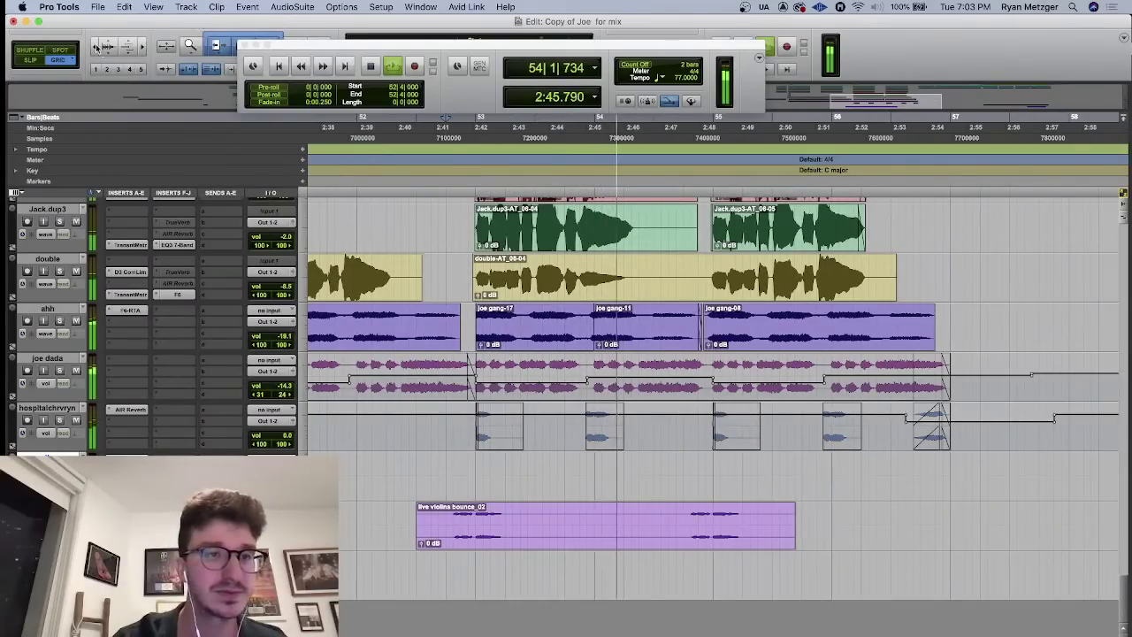
pyautogui.press('super+bracketleft')
pyautogui.press('super+bracketleft')
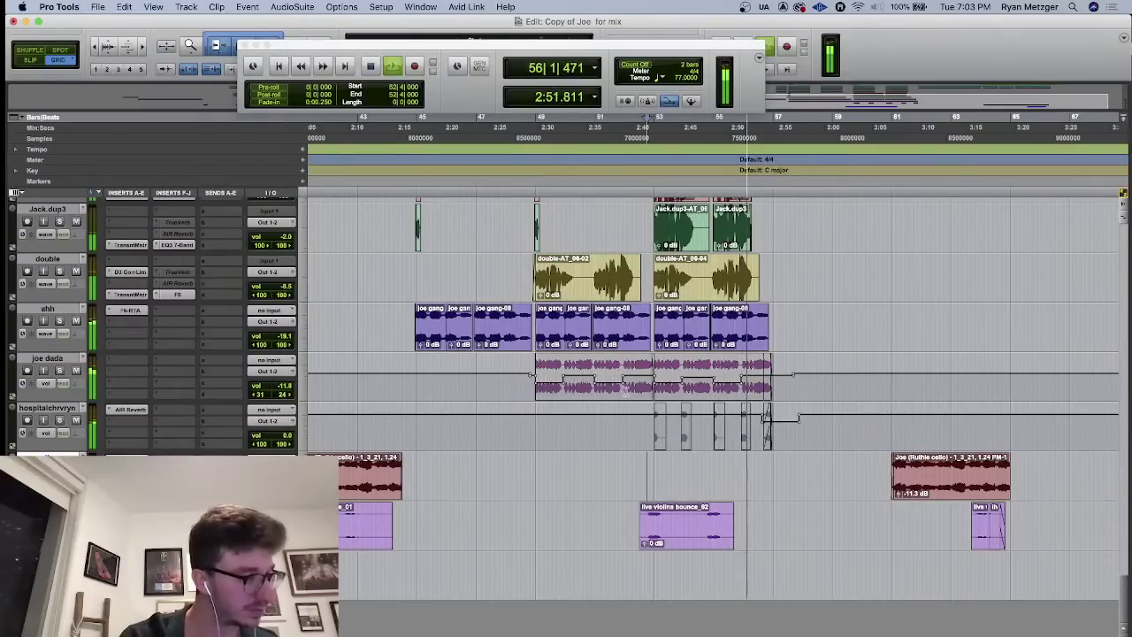
pyautogui.hscroll(3, 707, 354)
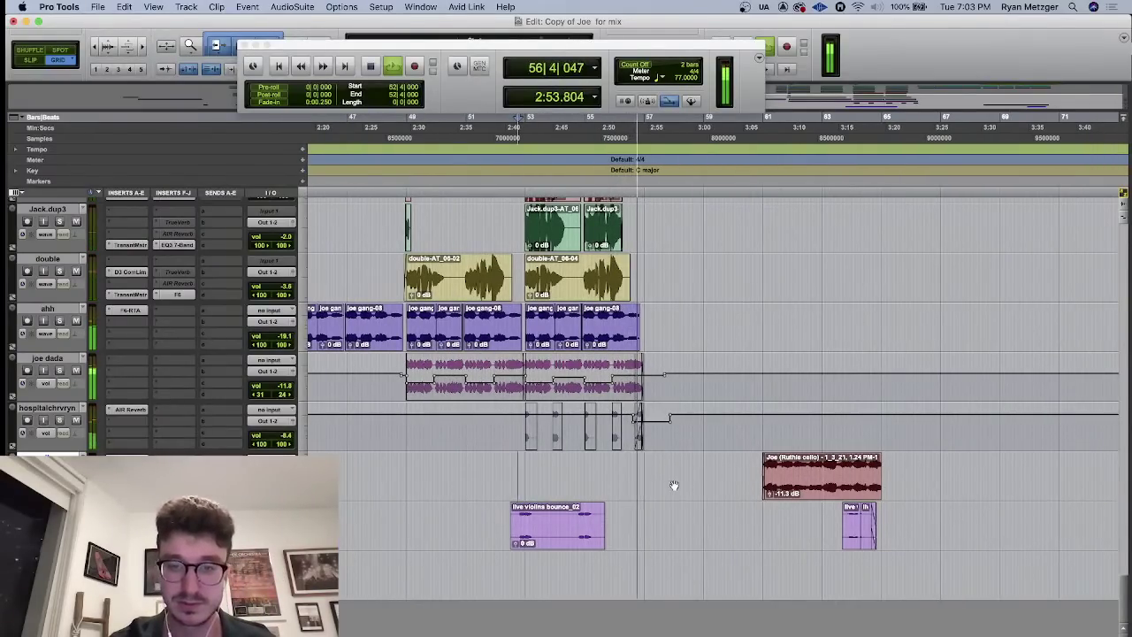
pyautogui.scroll(10, 672, 483)
pyautogui.hscroll(2, 671, 483)
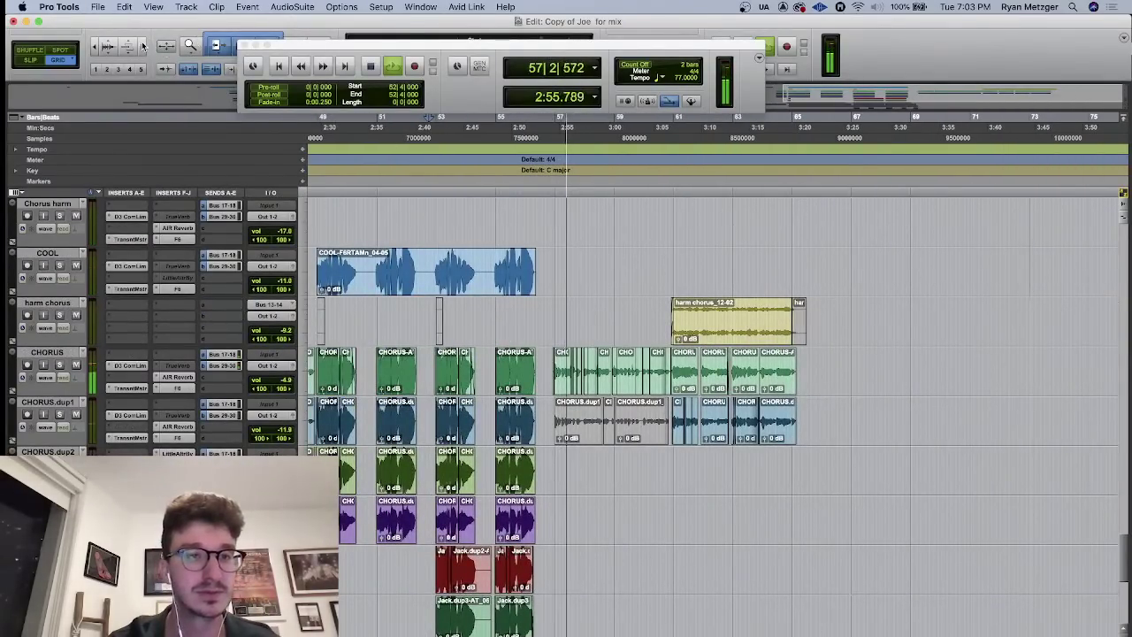
pyautogui.scroll(2, 664, 469)
pyautogui.hscroll(-3, 457, 305)
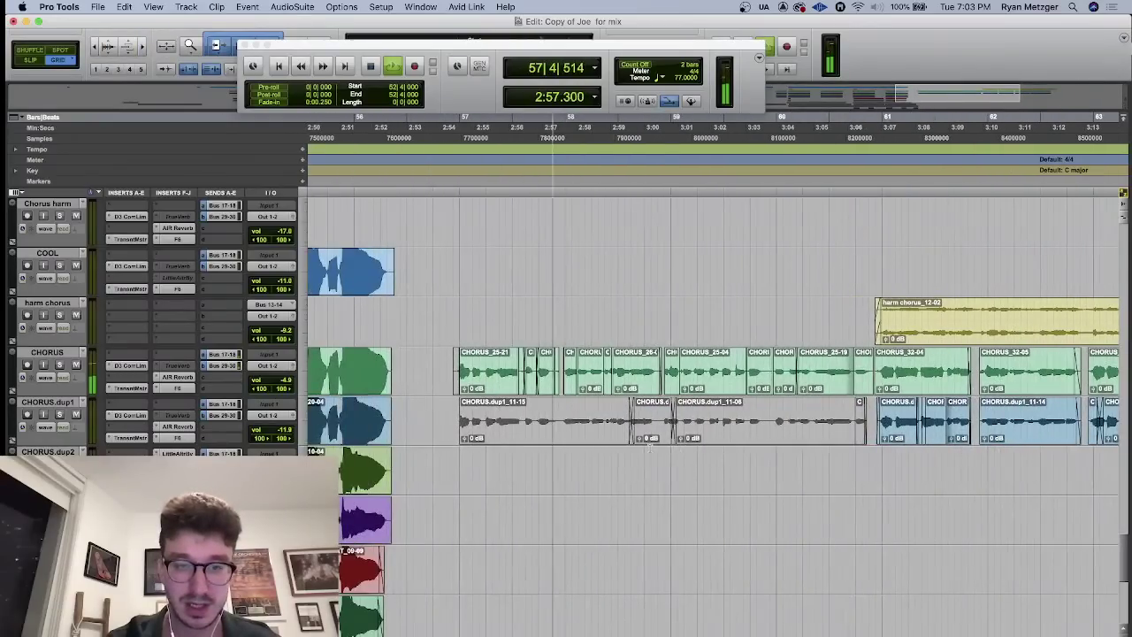
# - Play the CHORUS vocal section from 57|1|000 into bar 60 with the clips enlarged, then stop
pyautogui.click(458, 305)
pyautogui.scroll(3, 698, 489)
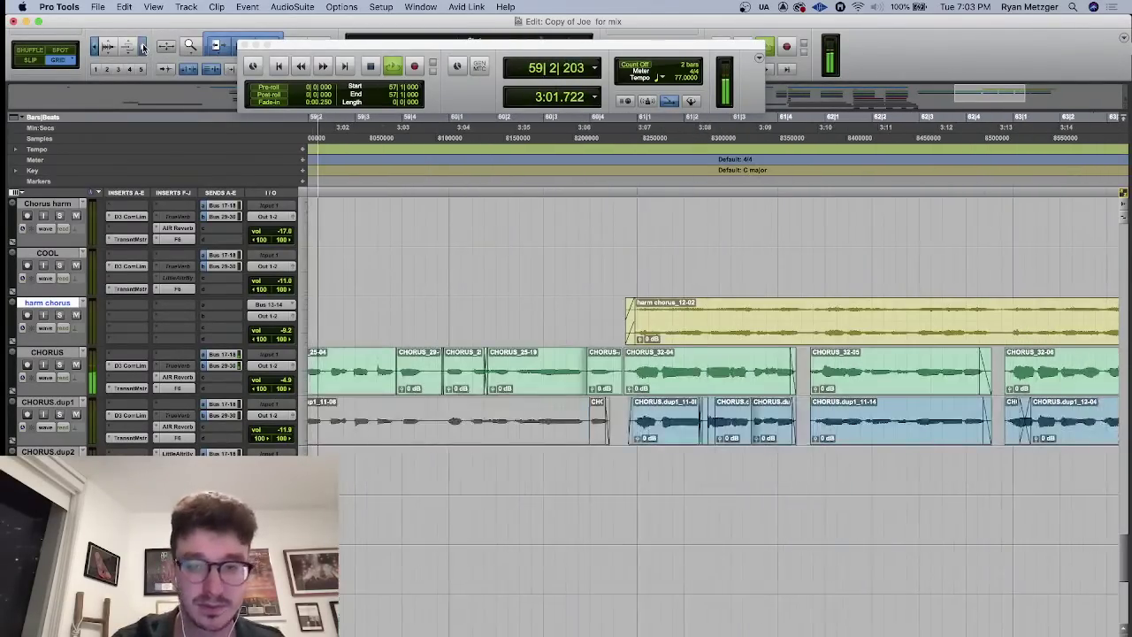
pyautogui.hscroll(5, 698, 489)
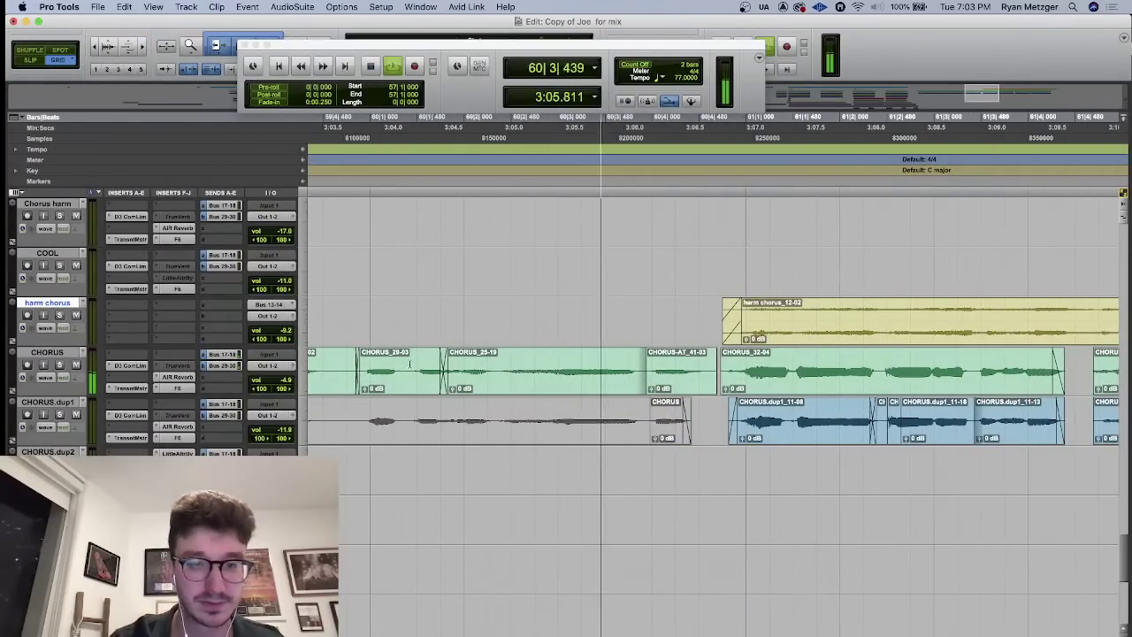
pyautogui.press('space')
# - Open the compressor/limiter on the CHORUS track and play from 60|4|480 into bar 61 with its meters showing
pyautogui.click(700, 320)
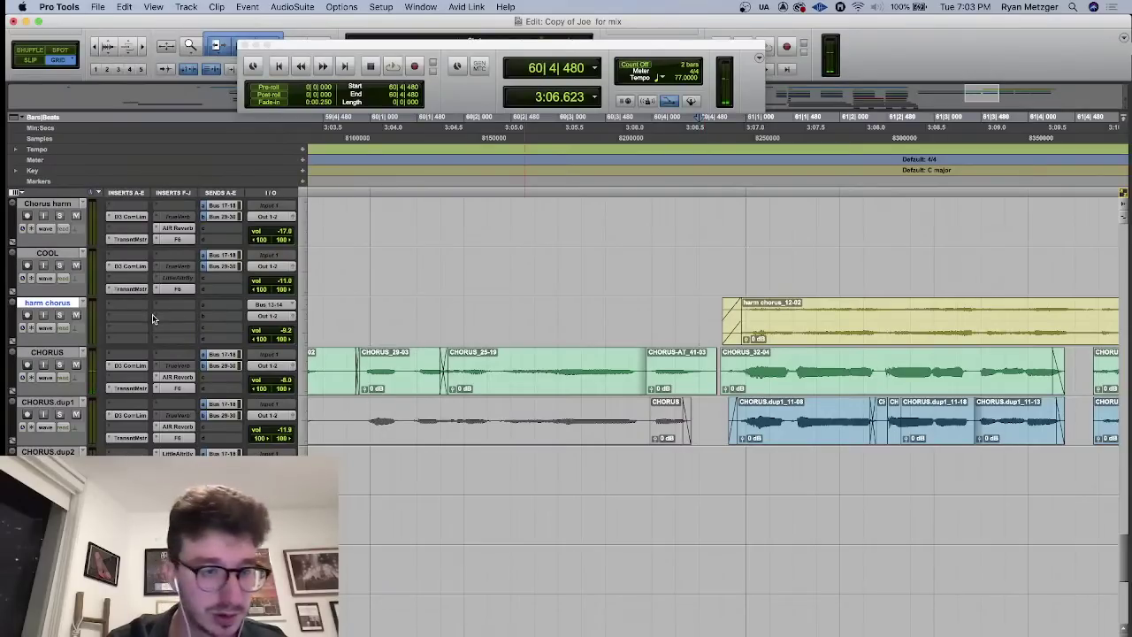
pyautogui.click(132, 365)
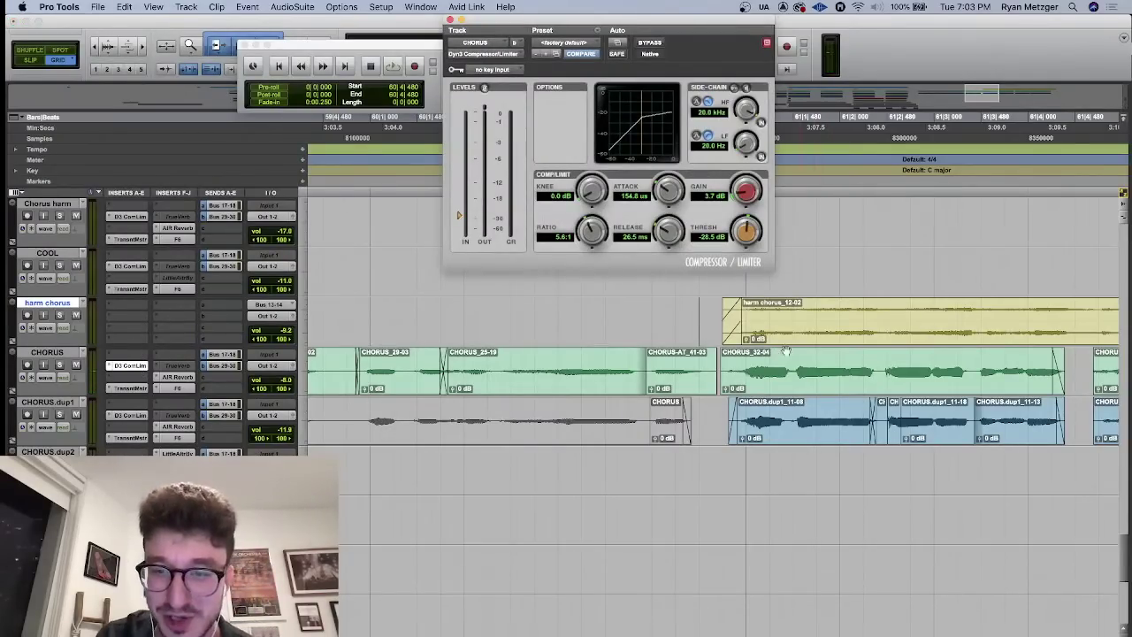
pyautogui.hscroll(5, 712, 320)
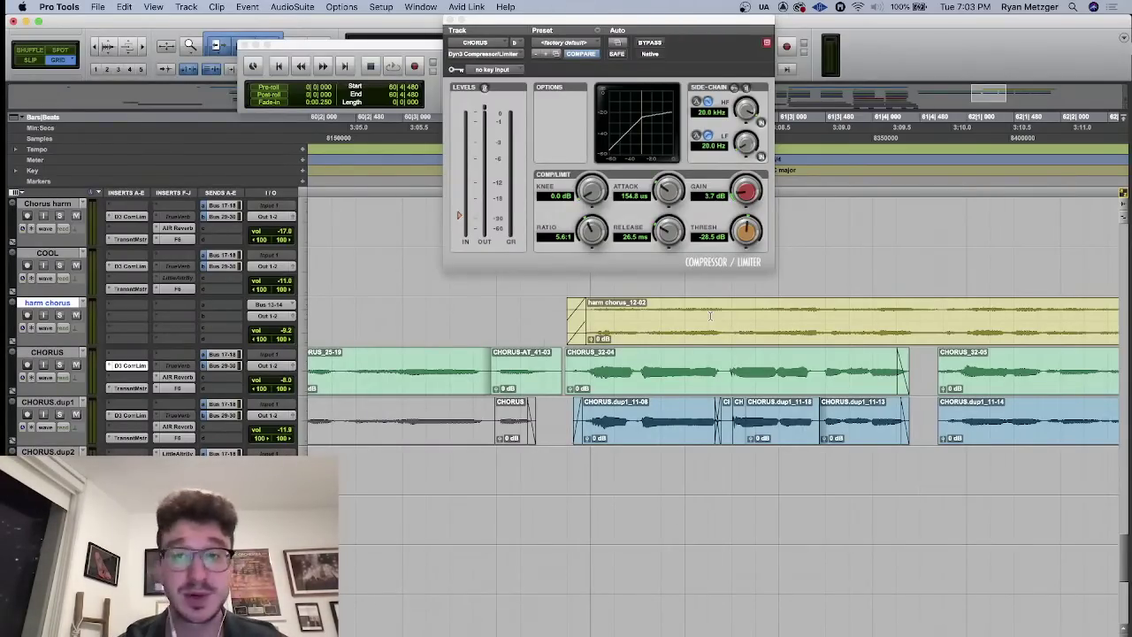
pyautogui.press('space')
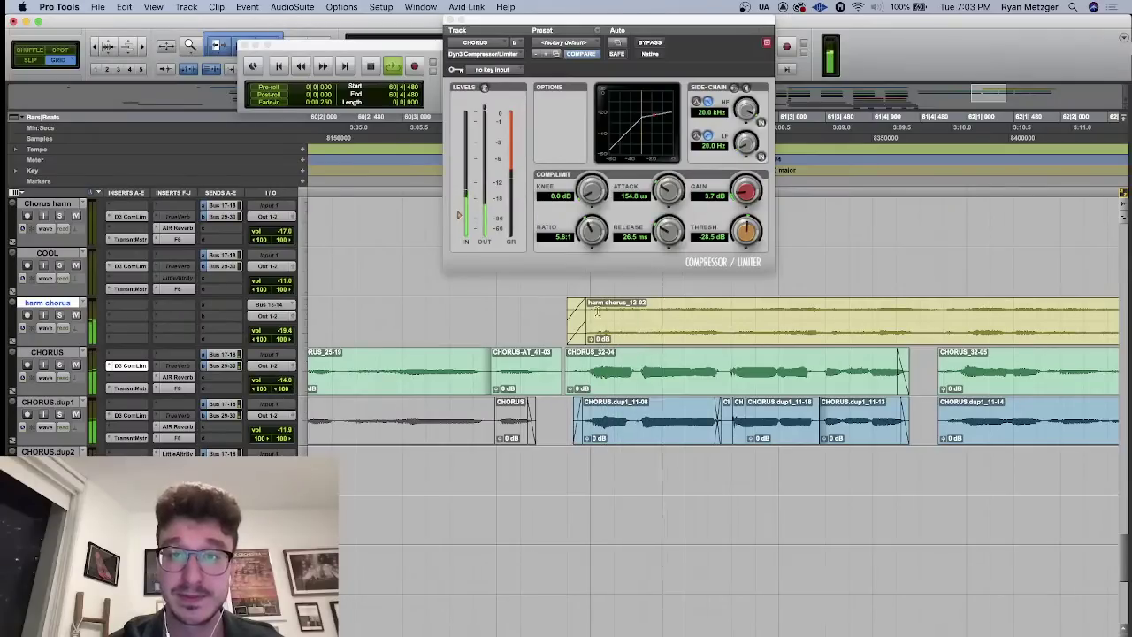
# - Solo the CHORUS track and play it from 60|4|480 into bar 61, then stop
pyautogui.click(60, 364)
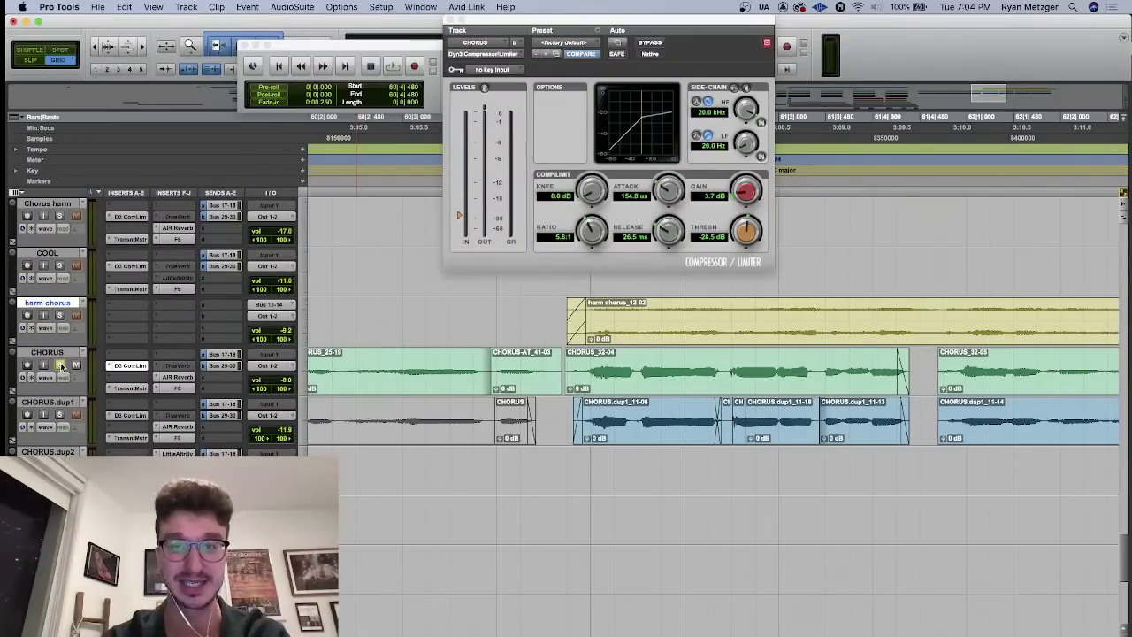
pyautogui.press('space')
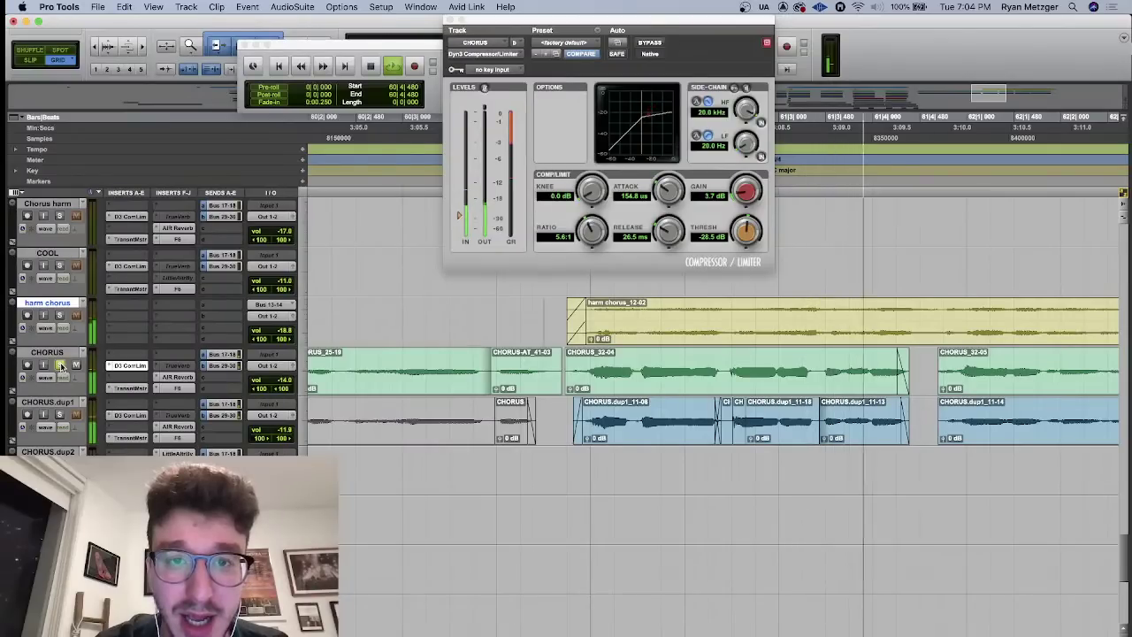
pyautogui.press('space')
pyautogui.click(60, 365)
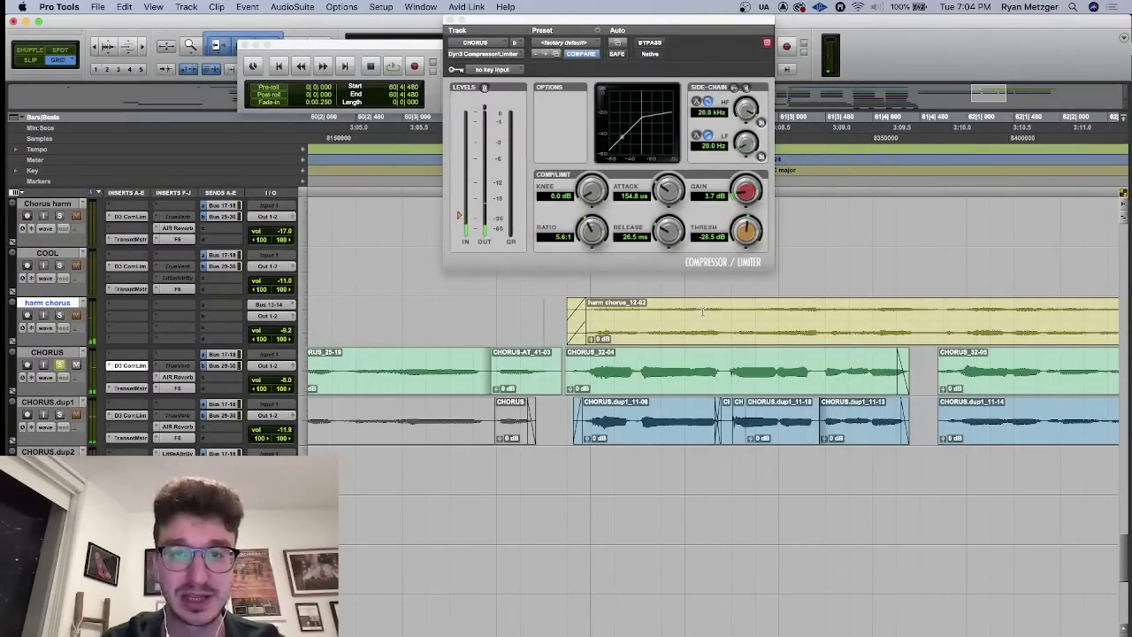
# - Solo CHORUS.dup1 along with CHORUS, set the start point to 60|4|720, and close the compressor/limiter
pyautogui.hscroll(5, 554, 304)
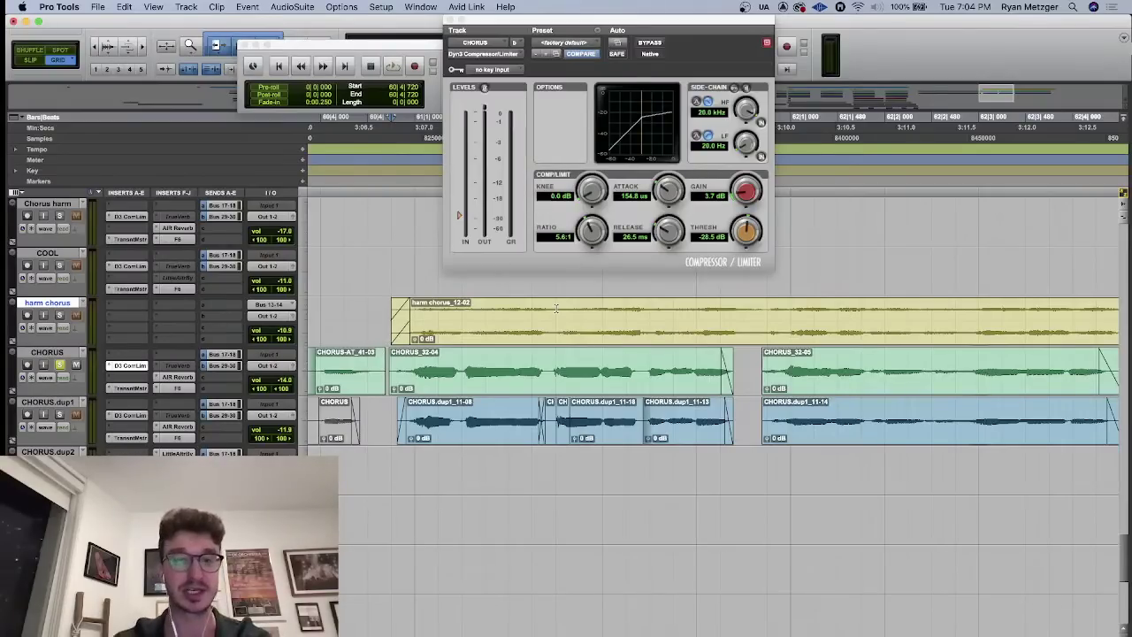
pyautogui.scroll(-2, 398, 262)
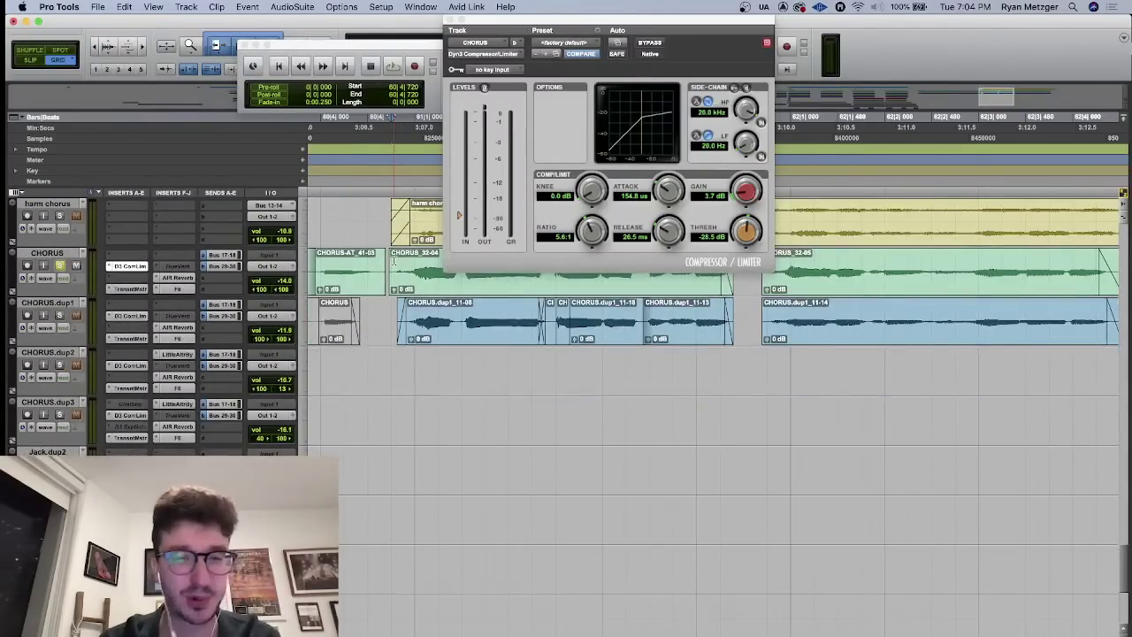
pyautogui.click(389, 316)
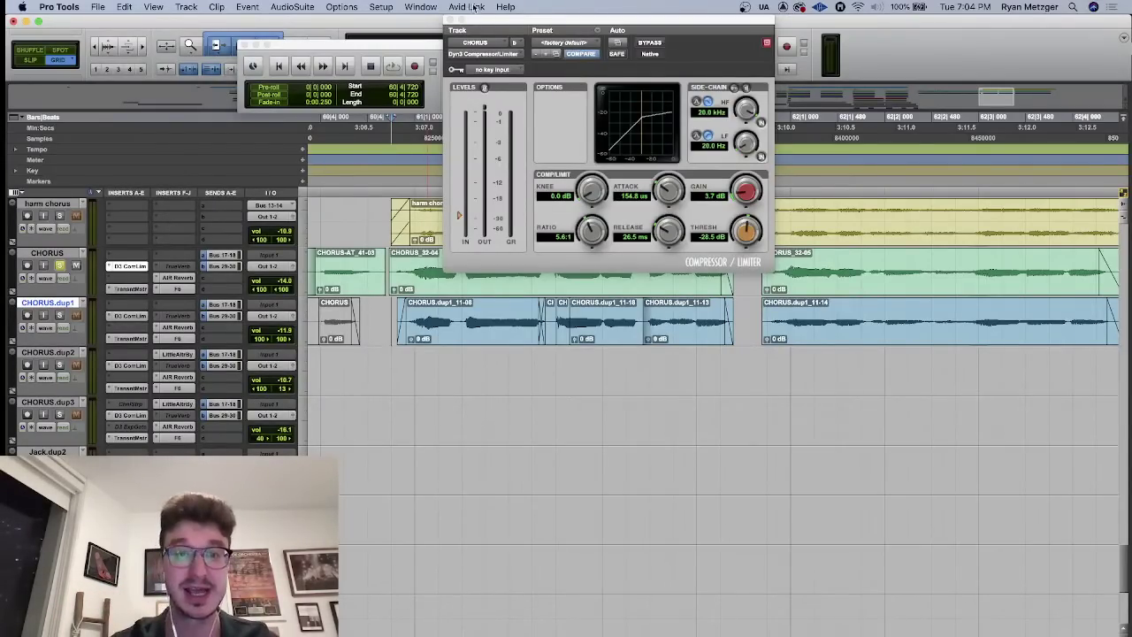
pyautogui.click(449, 20)
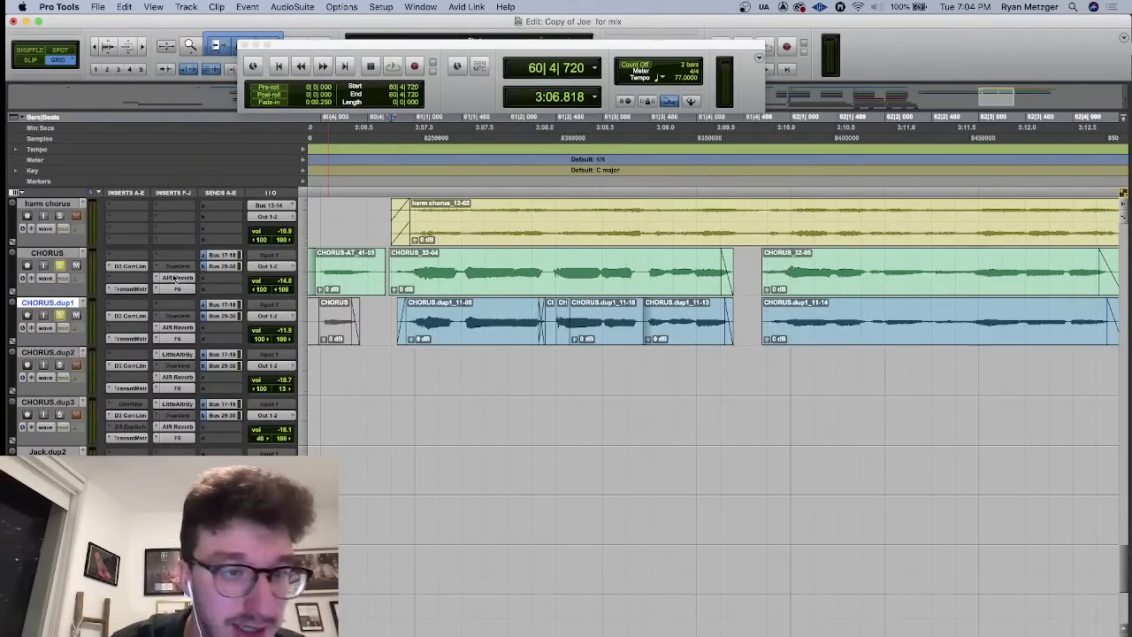
# - Examine the AIR Reverb, Transient Master and F6 equalizer settings on the CHORUS track
pyautogui.click(177, 277)
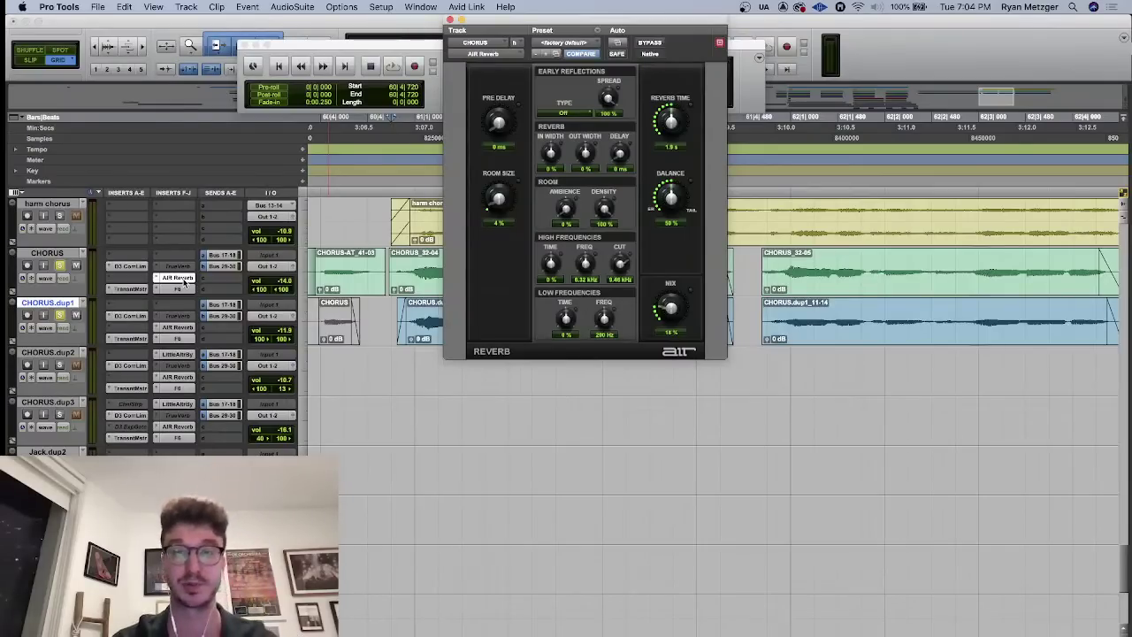
pyautogui.click(181, 279)
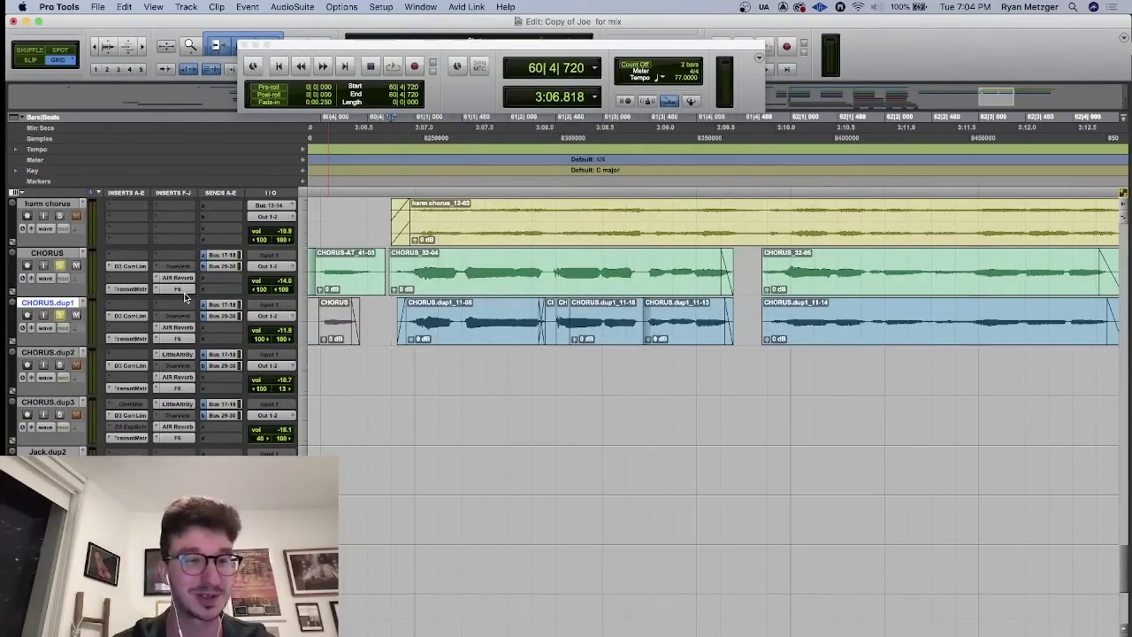
pyautogui.click(128, 289)
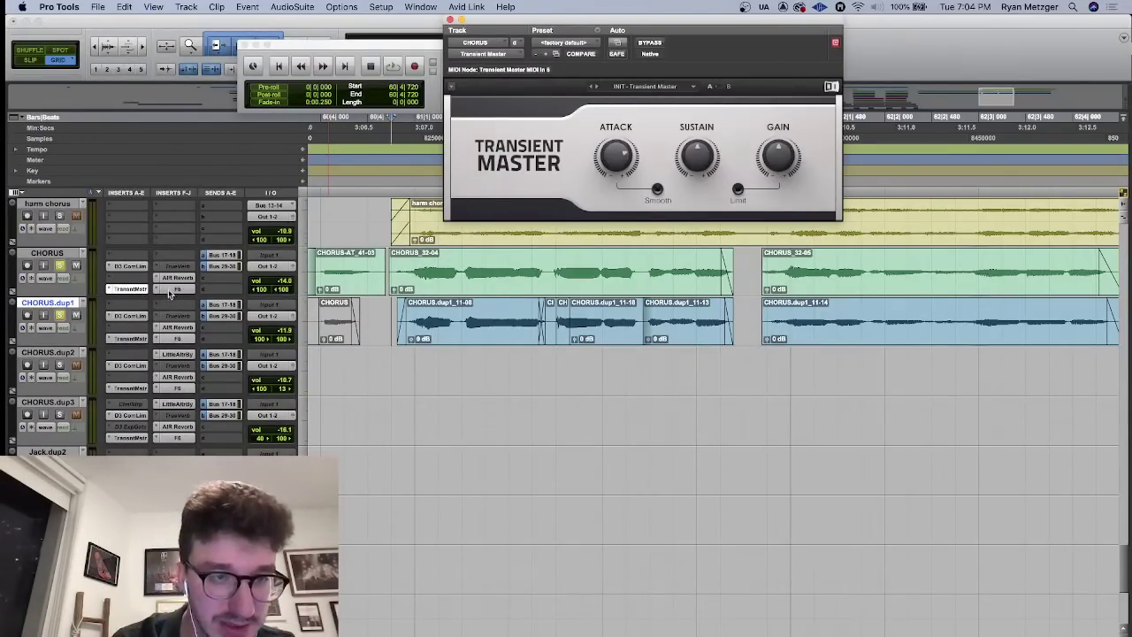
pyautogui.click(175, 289)
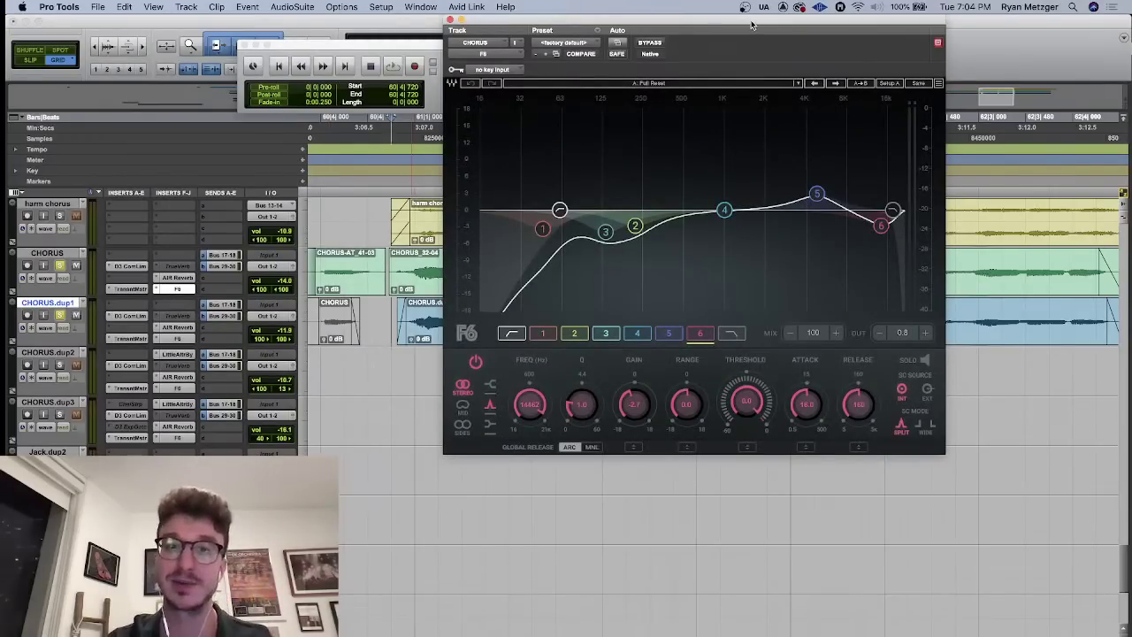
# - Play the soloed vocals briefly from 60|4|720 with the F6 open, close it, and set the start point to 60|4|480 on harm chorus
pyautogui.moveTo(751, 25); pyautogui.dragTo(636, 25)
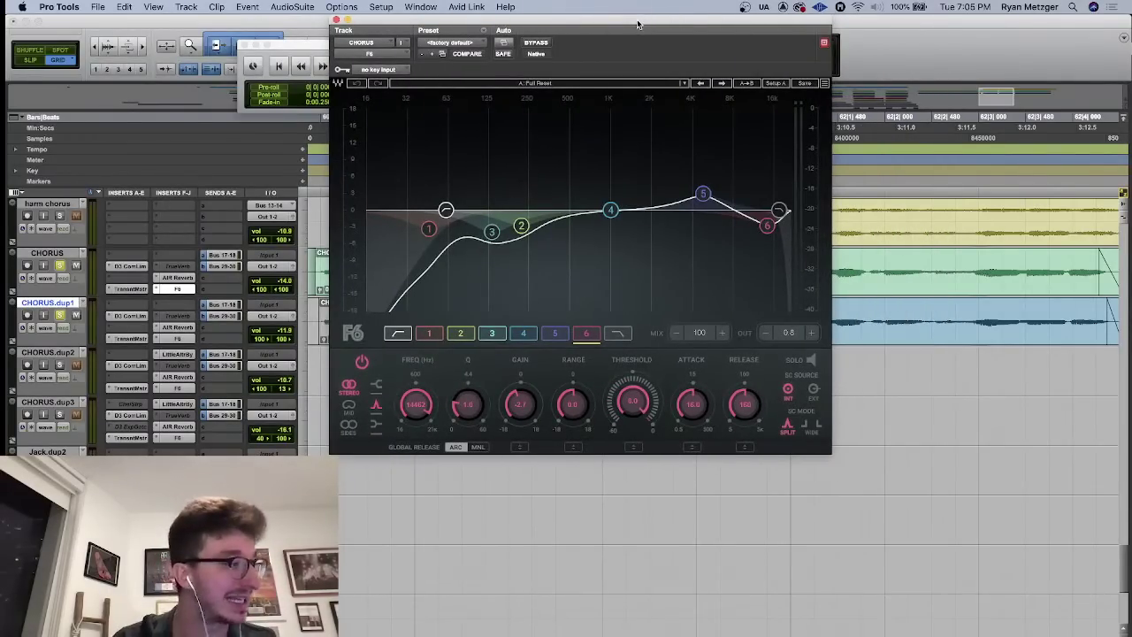
pyautogui.press('space')
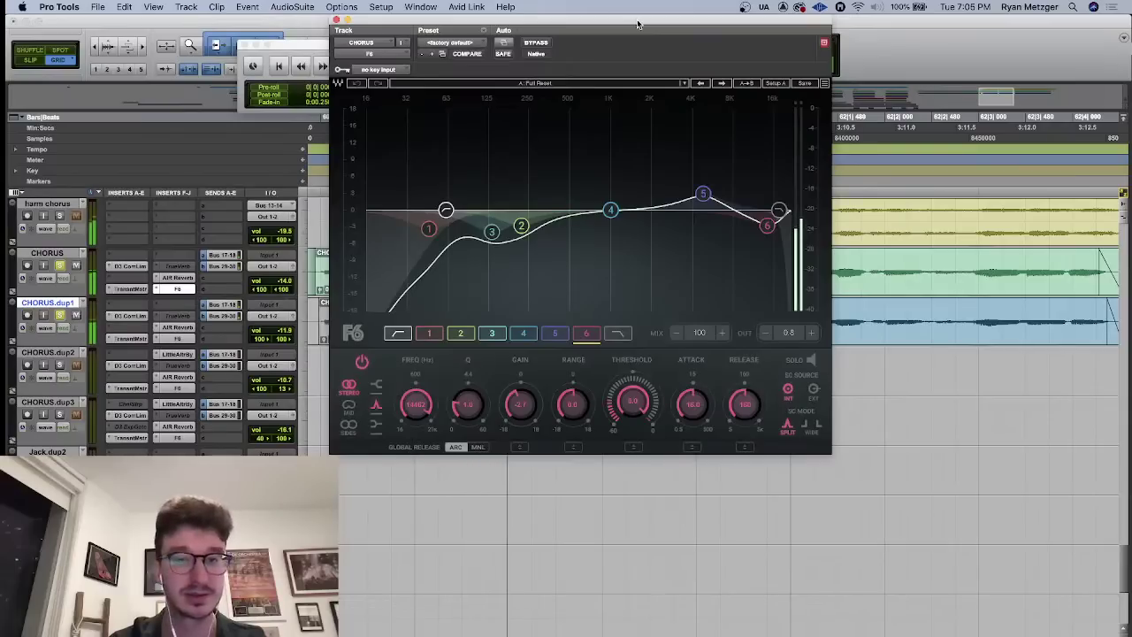
pyautogui.press('space')
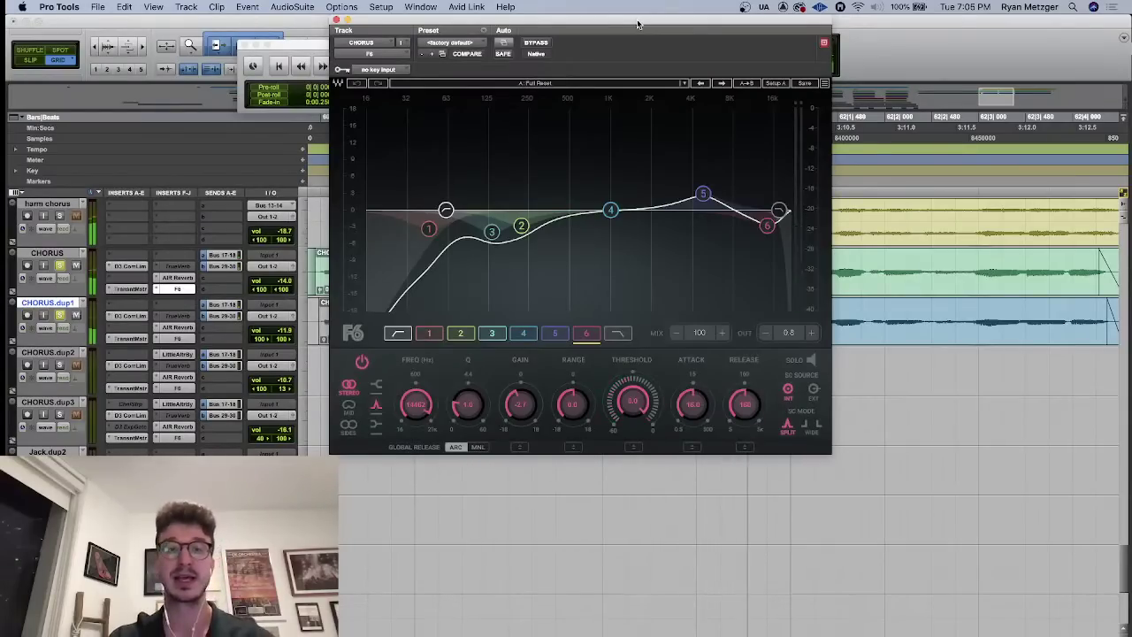
pyautogui.click(336, 18)
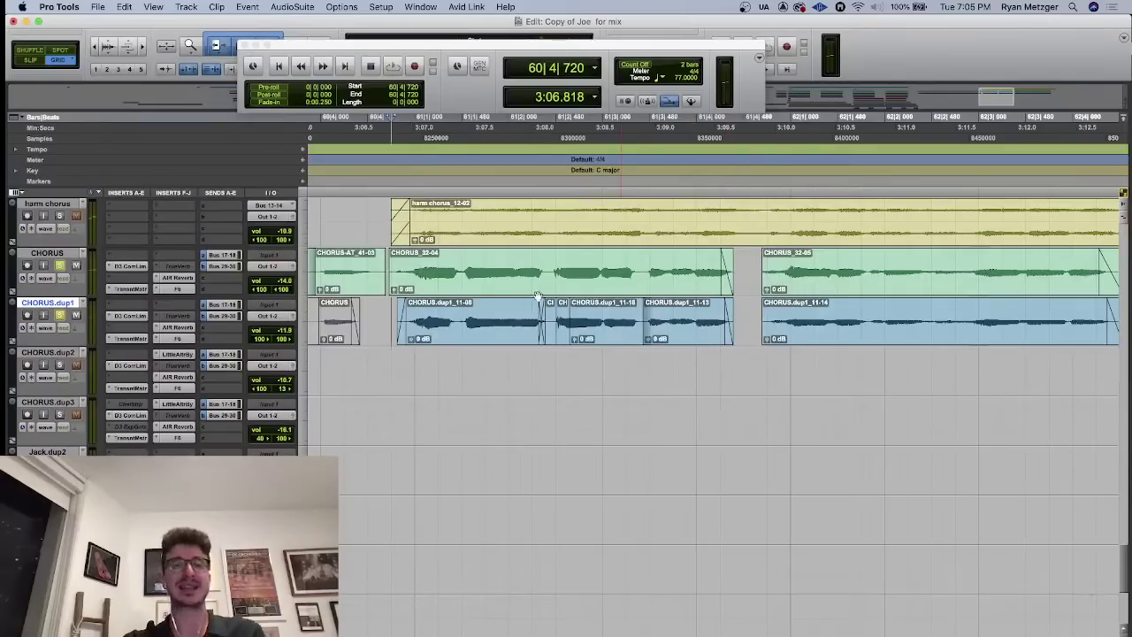
pyautogui.click(369, 212)
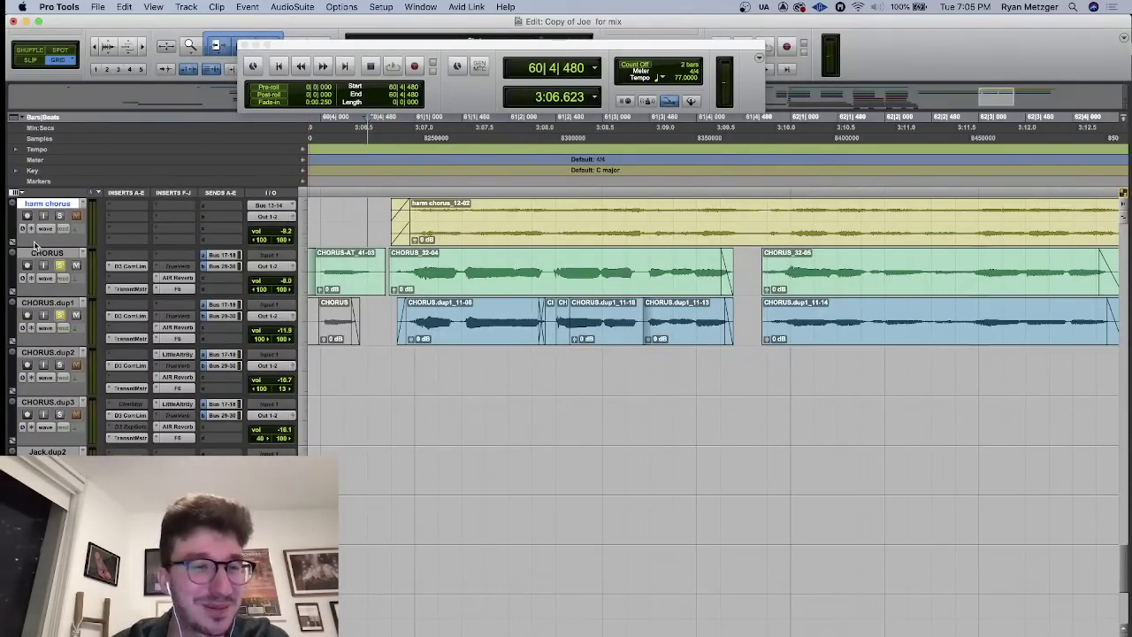
# - Unsolo CHORUS and CHORUS.dup1 and start playing the full mix from 61|4|720
pyautogui.click(59, 265)
pyautogui.click(59, 315)
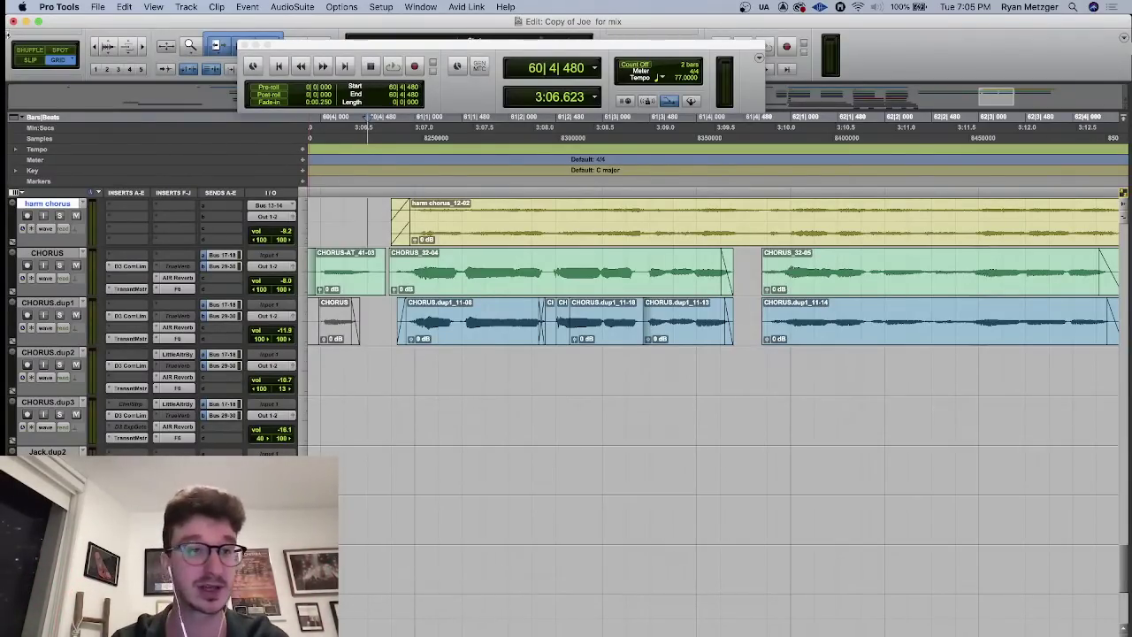
pyautogui.click(94, 49)
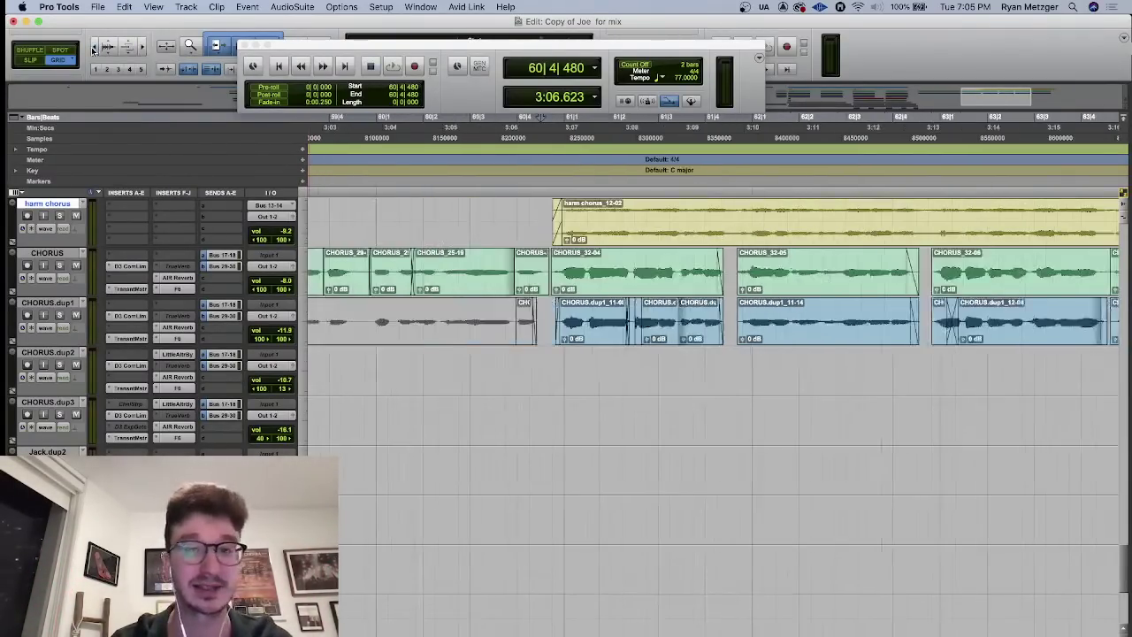
pyautogui.click(741, 380)
pyautogui.press('space')
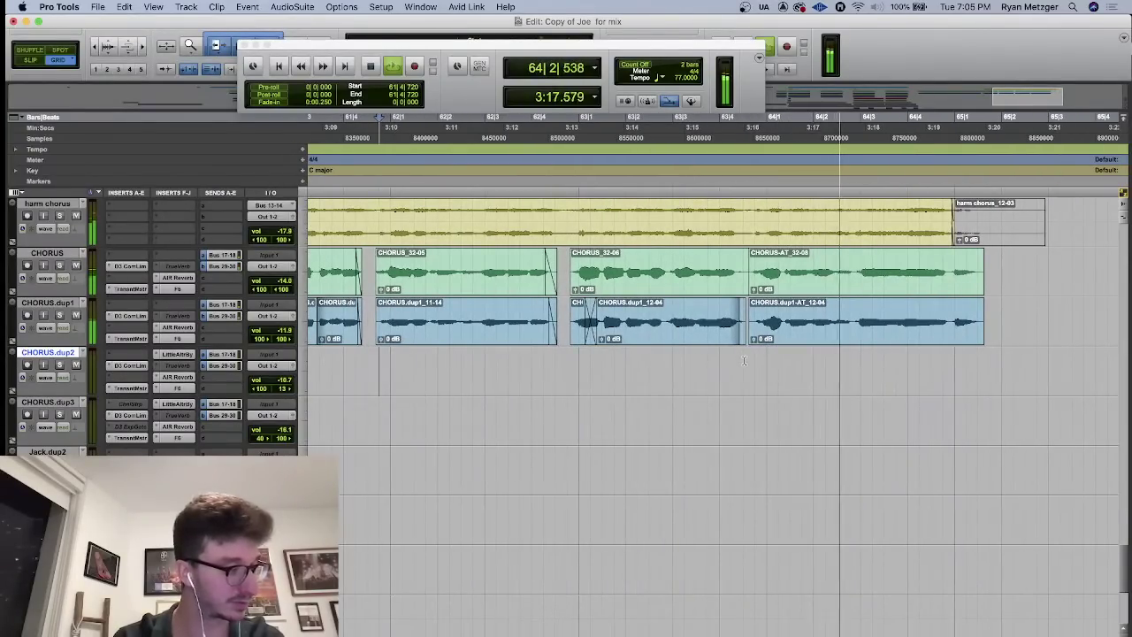
# - Look through the tracks during playback from the chorus vocals to the kenybreakdown track, then stop at about bar 66
pyautogui.scroll(3, 744, 360)
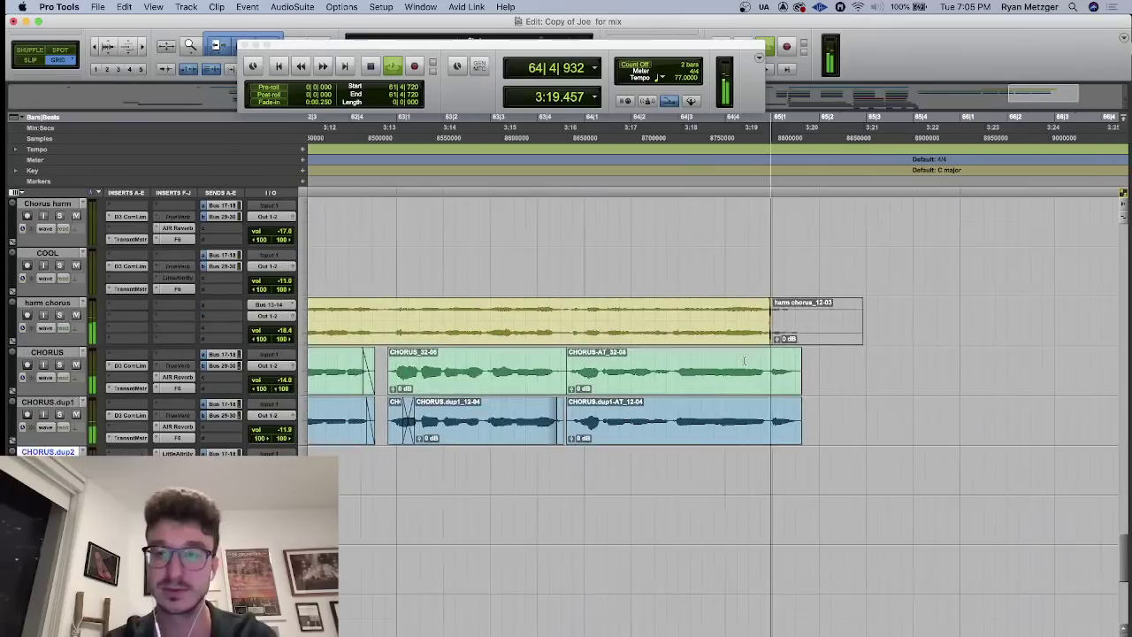
pyautogui.press('super+bracketleft')
pyautogui.press('super+bracketleft')
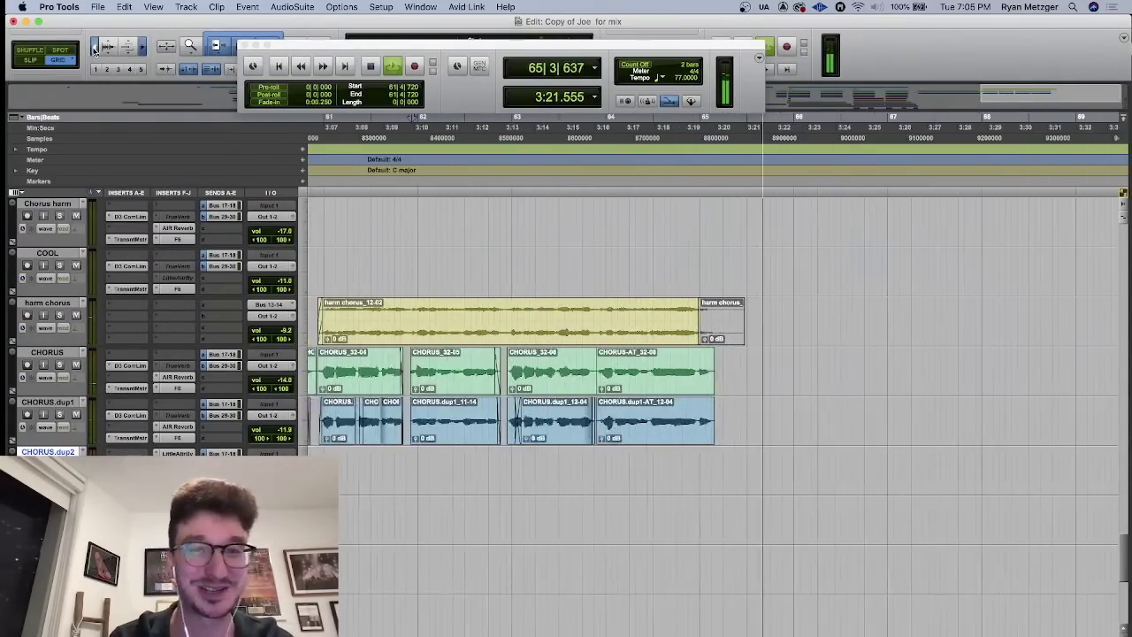
pyautogui.scroll(-5, 692, 454)
pyautogui.scroll(-10, 693, 457)
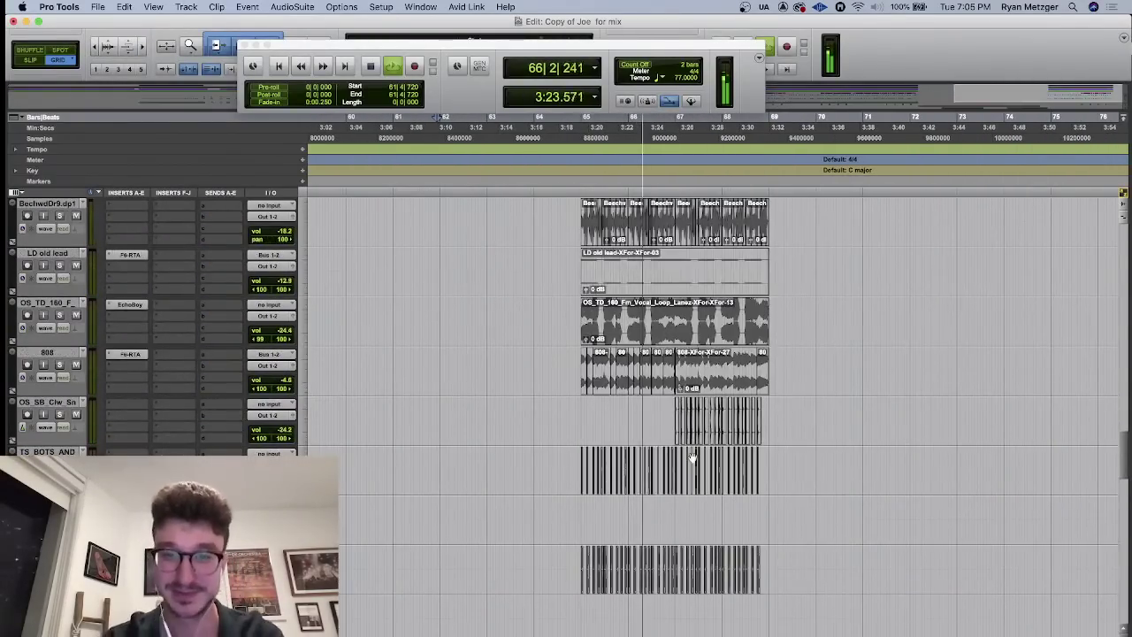
pyautogui.scroll(-2, 689, 446)
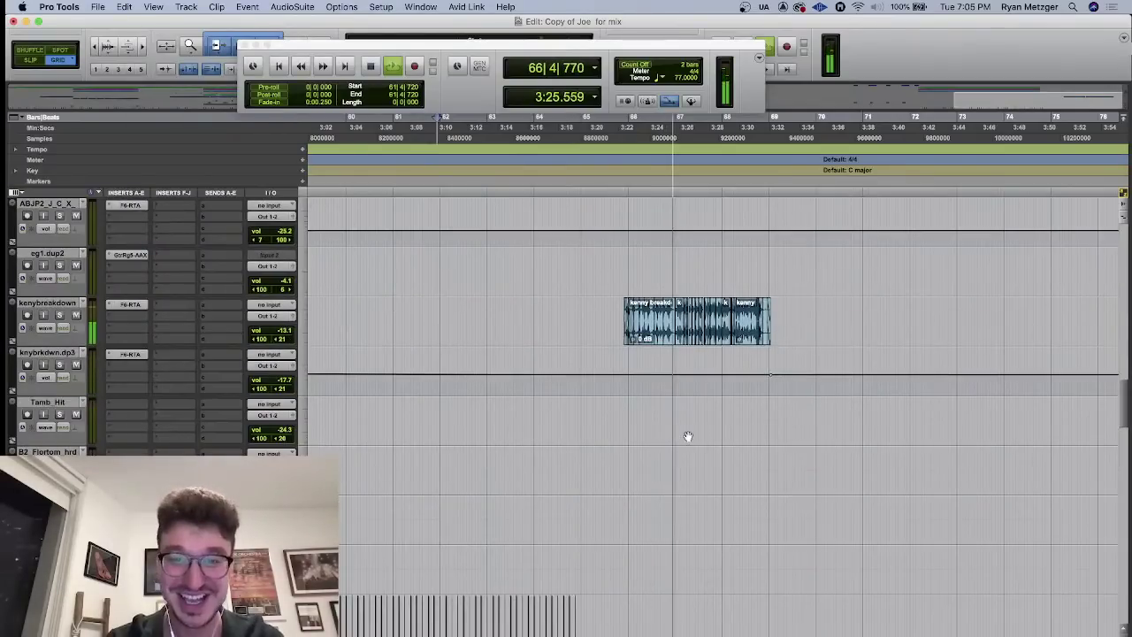
pyautogui.press('space')
# - Solo the kenybreakdown track and play it from 65|4|480 through bar 66, then stop
pyautogui.click(623, 256)
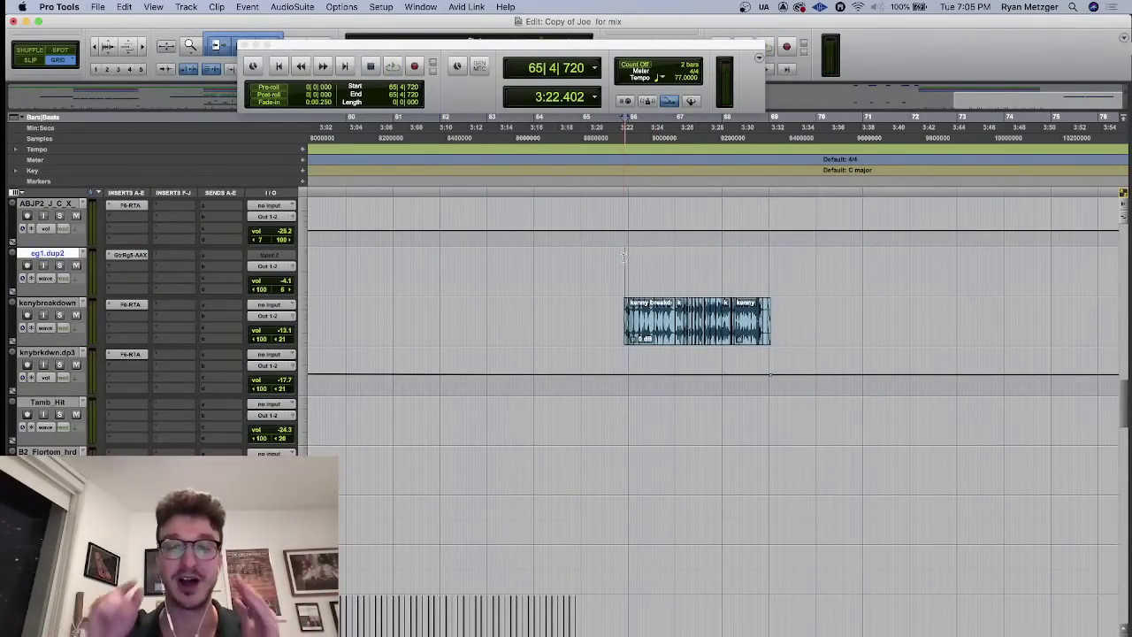
pyautogui.click(60, 315)
pyautogui.press('super+bracketright')
pyautogui.press('super+bracketright')
pyautogui.press('super+bracketright')
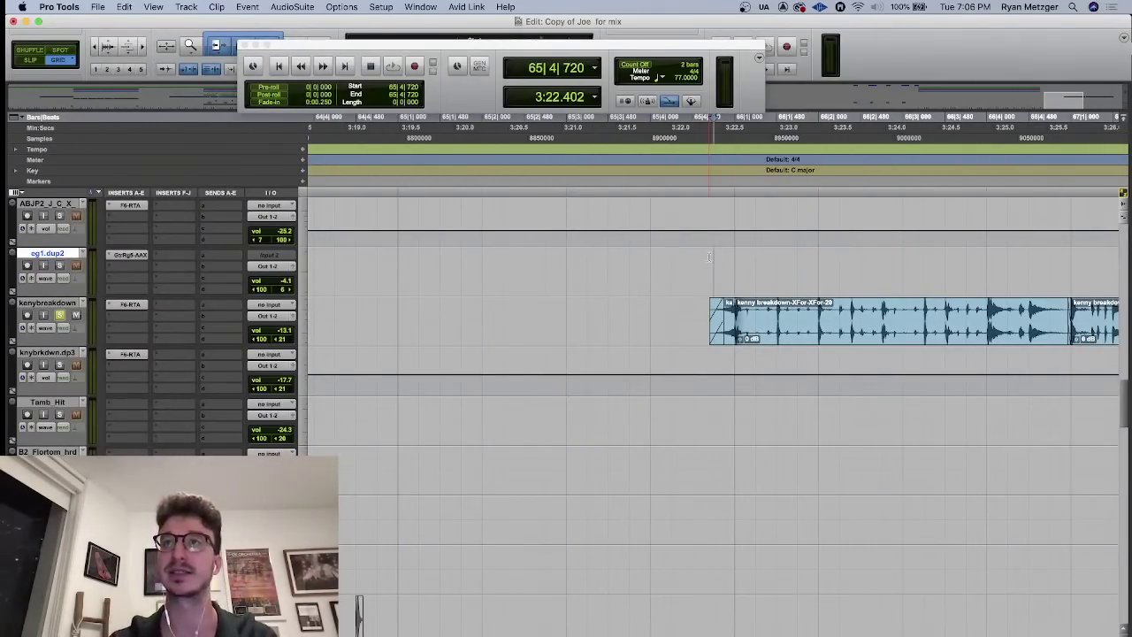
pyautogui.click(693, 263)
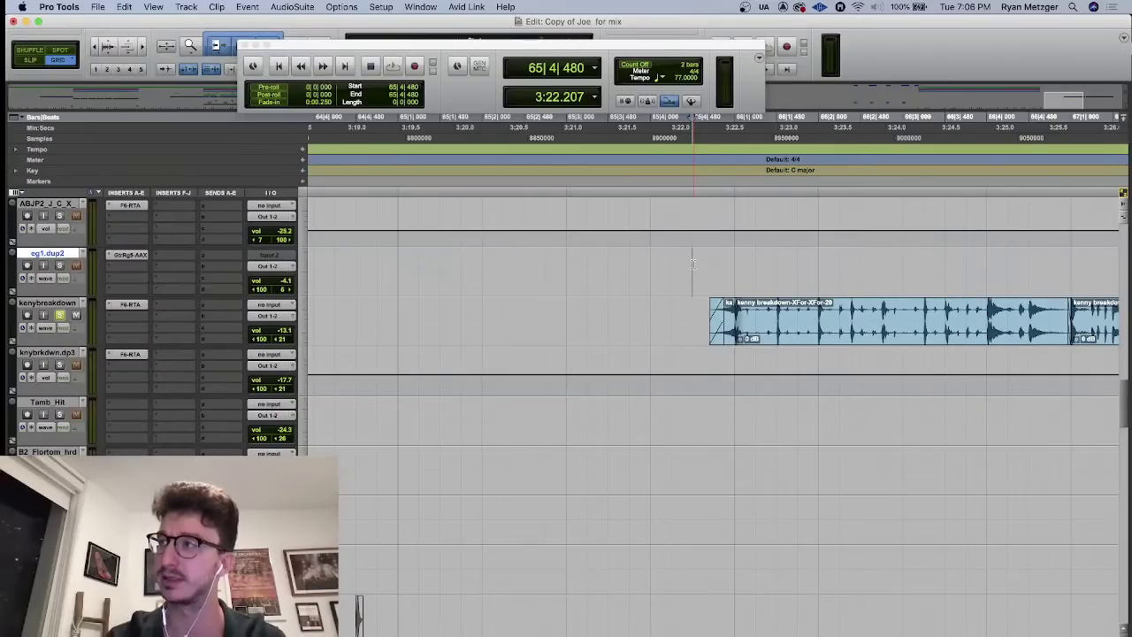
pyautogui.press('space')
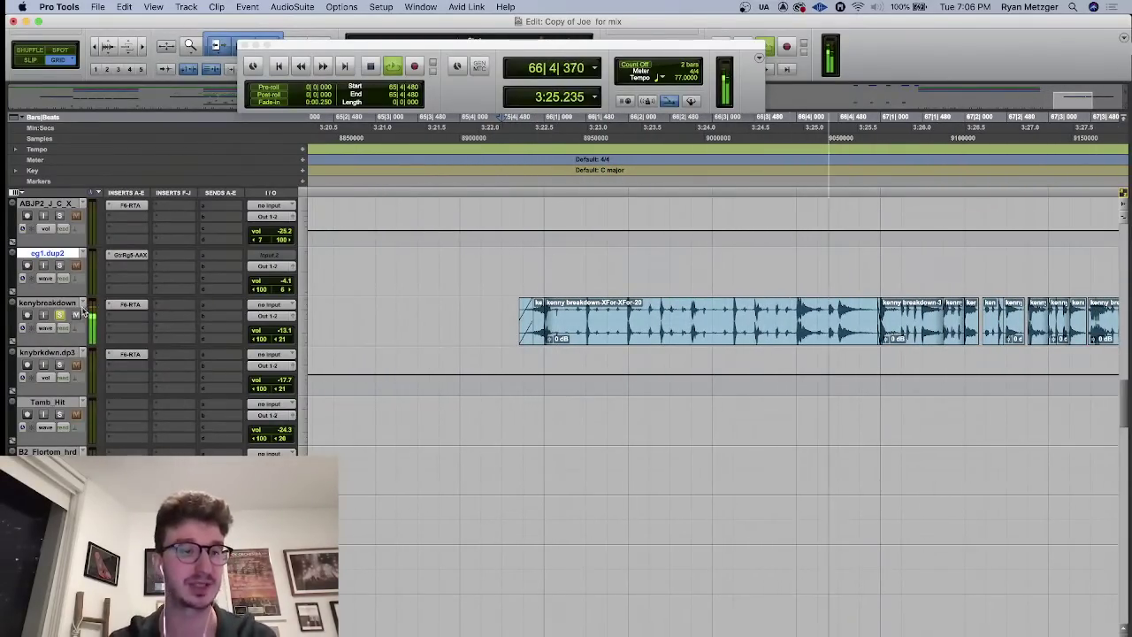
pyautogui.press('space')
# - Look over the choir kids and sample tracks around bar 66 and replay the section from 65|4|480
pyautogui.scroll(10, 61, 316)
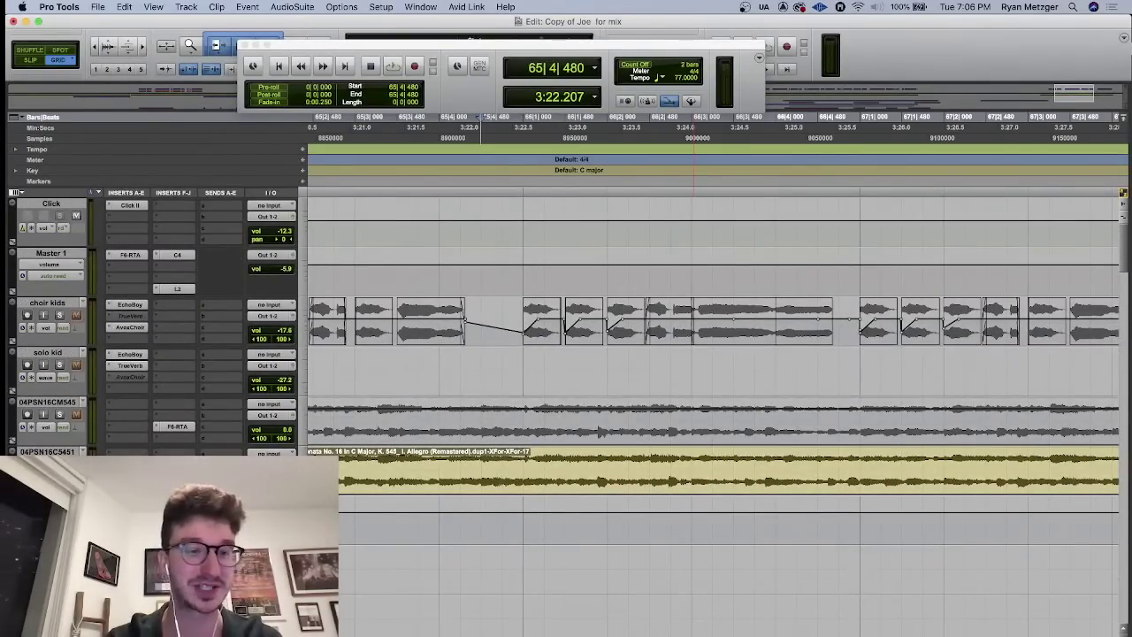
pyautogui.scroll(-10, 591, 369)
pyautogui.press('space')
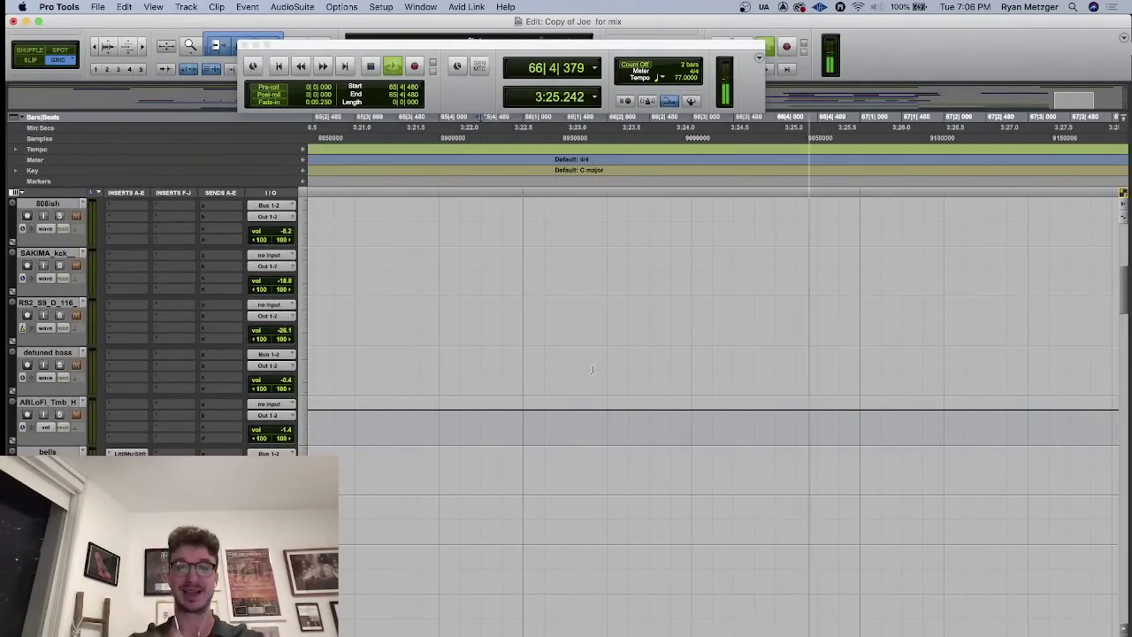
pyautogui.press('space')
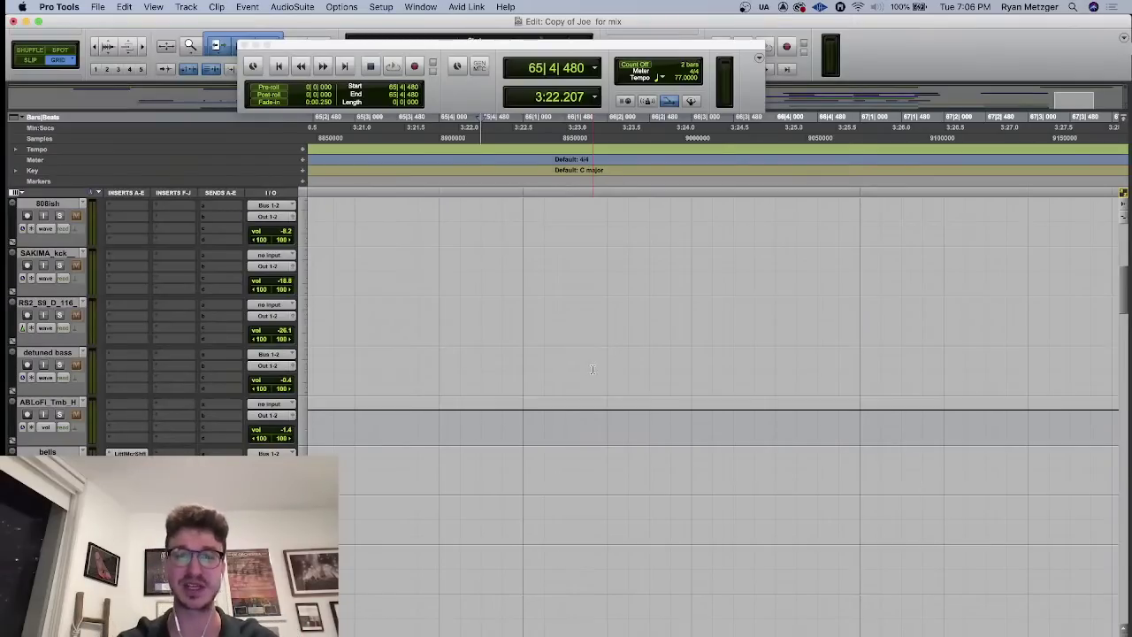
# - Play briefly from 66|3|000, stop, and set the start point to 66|4|240 on the SAKIMA kick track
pyautogui.click(683, 262)
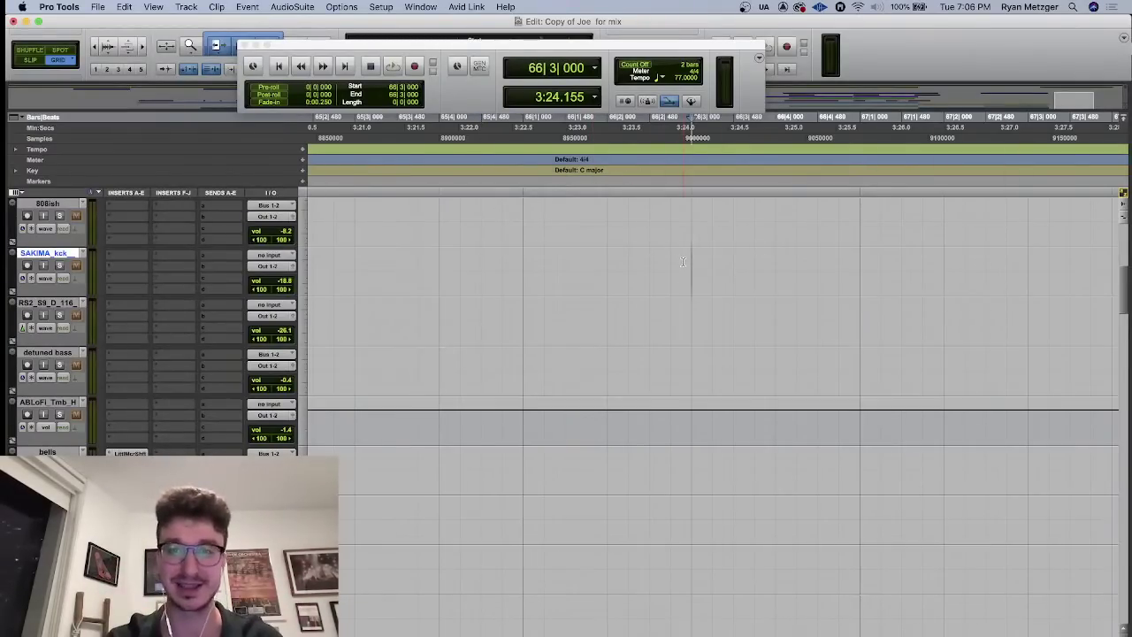
pyautogui.press('space')
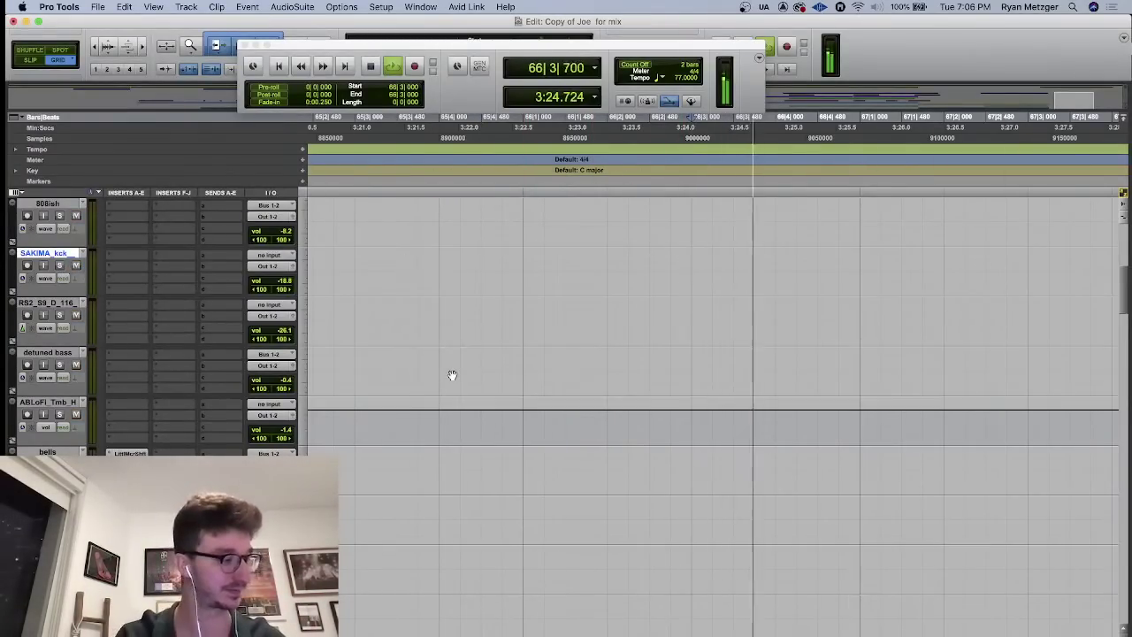
pyautogui.press('space')
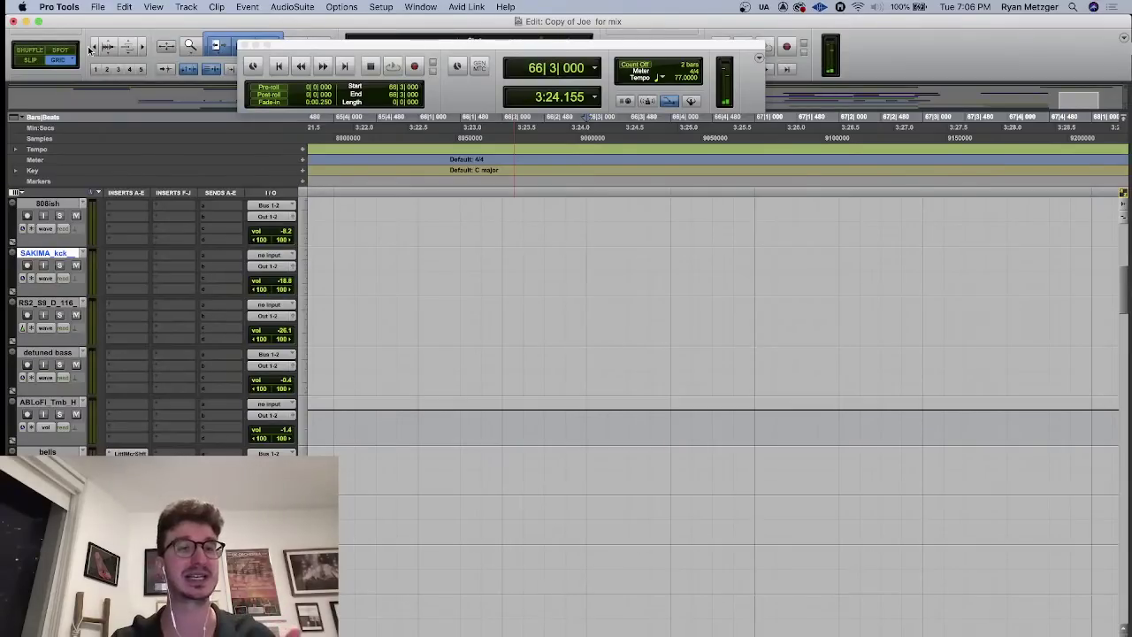
pyautogui.press('super+bracketleft')
pyautogui.click(710, 267)
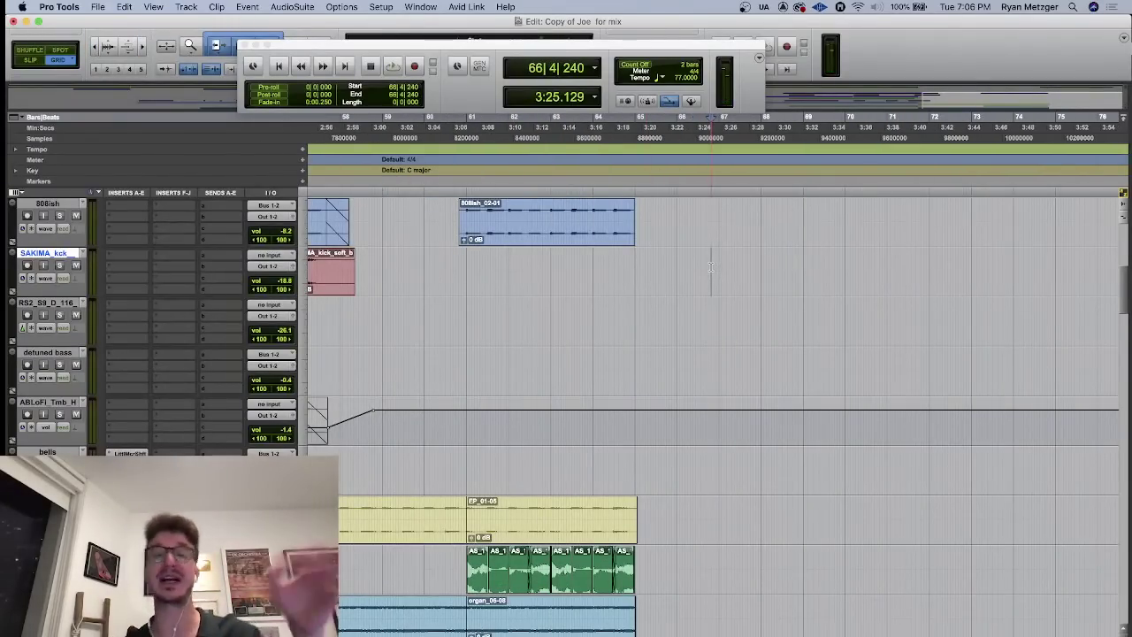
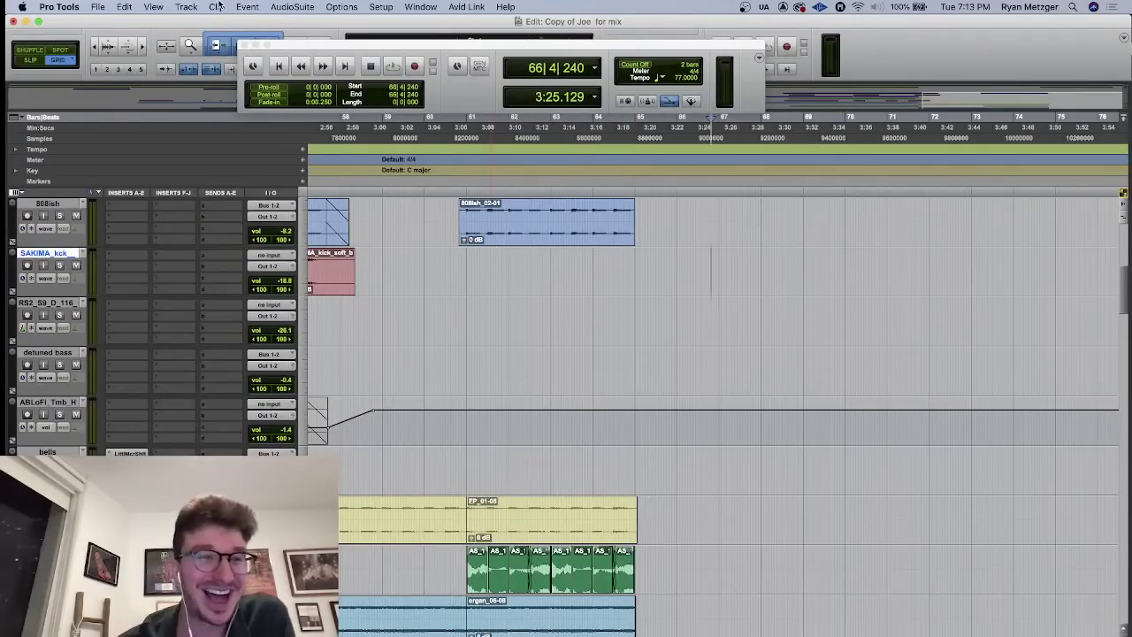
# - Open the session The DJ Is Crying For Help 9.26 for mix.ptx from Finder, discarding the changes to Copy of Joe for mix
pyautogui.click(94, 7)
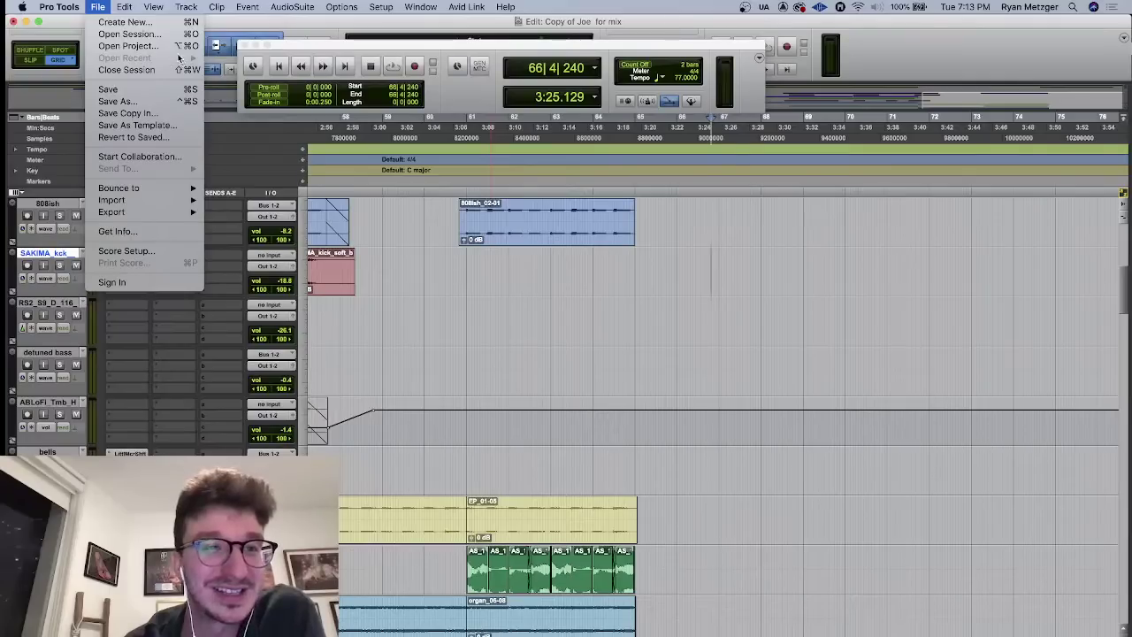
pyautogui.click(99, 6)
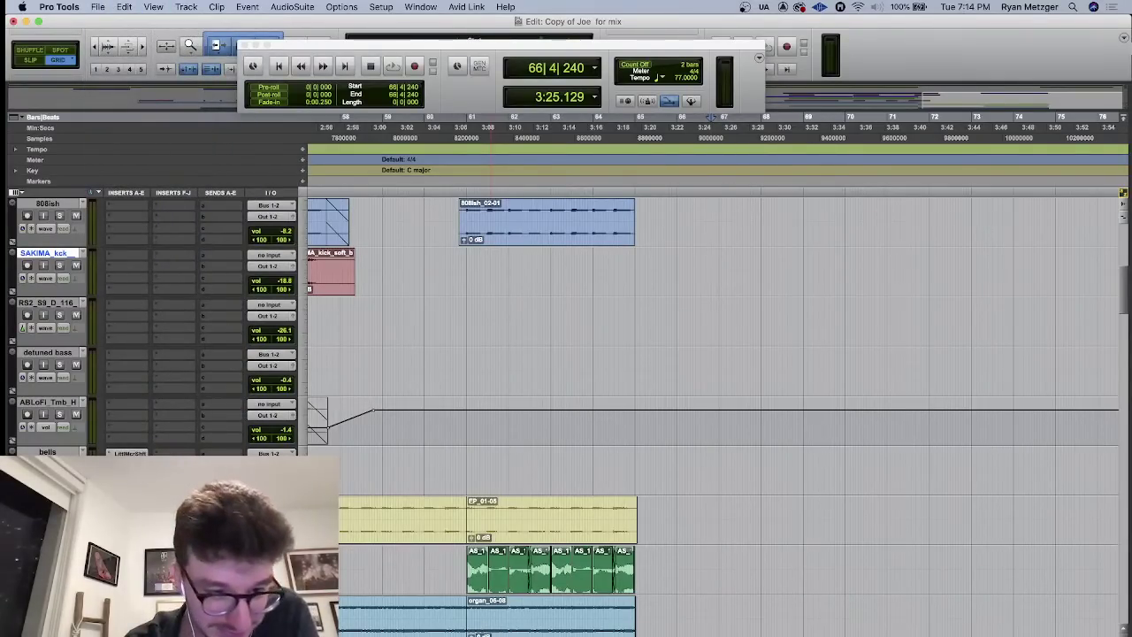
pyautogui.press('super+Tab')
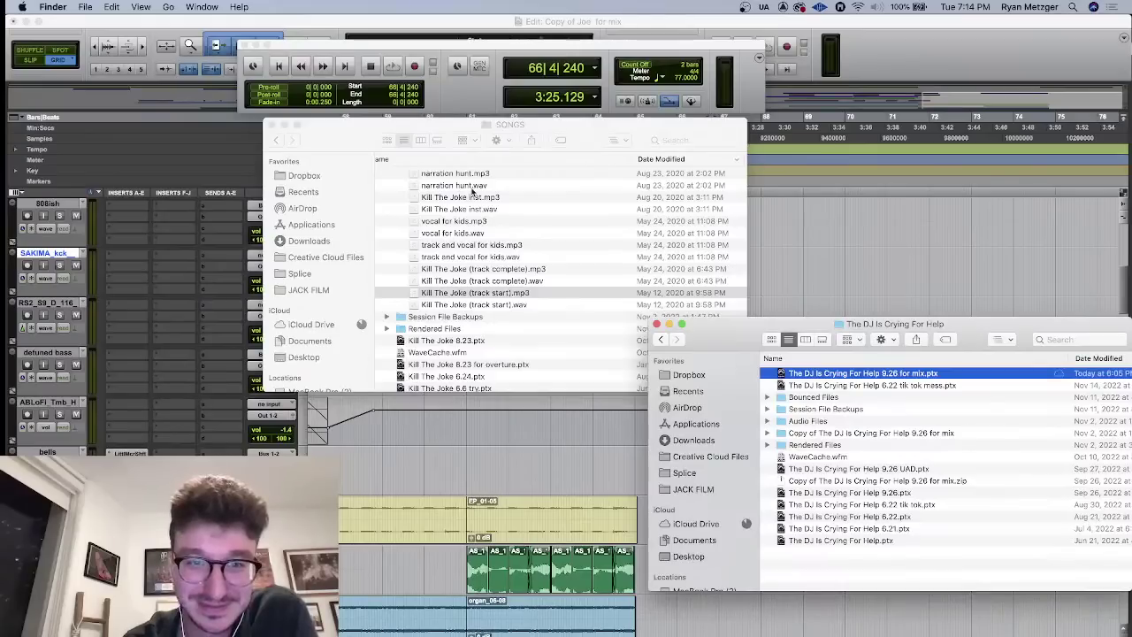
pyautogui.doubleClick(928, 375)
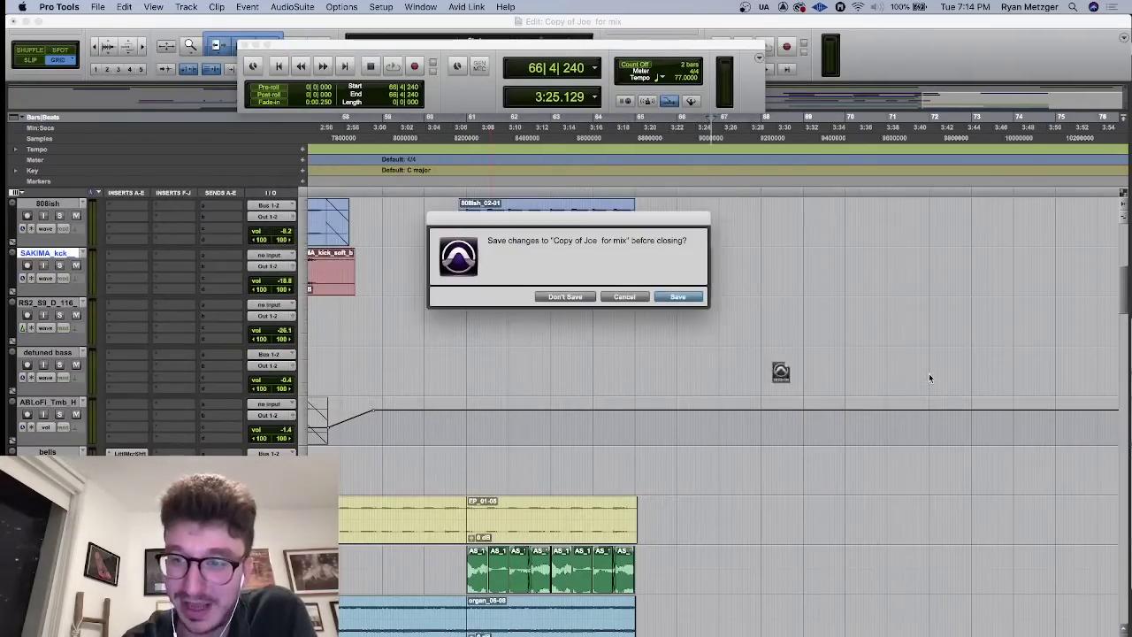
pyautogui.click(577, 298)
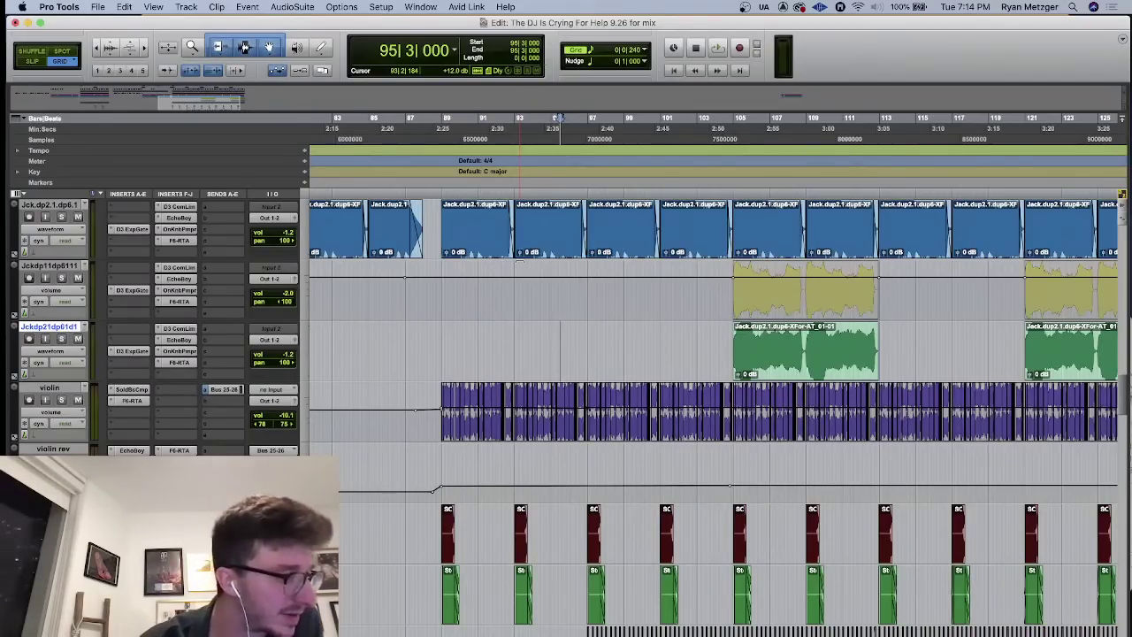
# - Return to the session start at 1|1|000 and look over the arrangement of the drum and vocal tracks
pyautogui.click(449, 268)
pyautogui.press('Return')
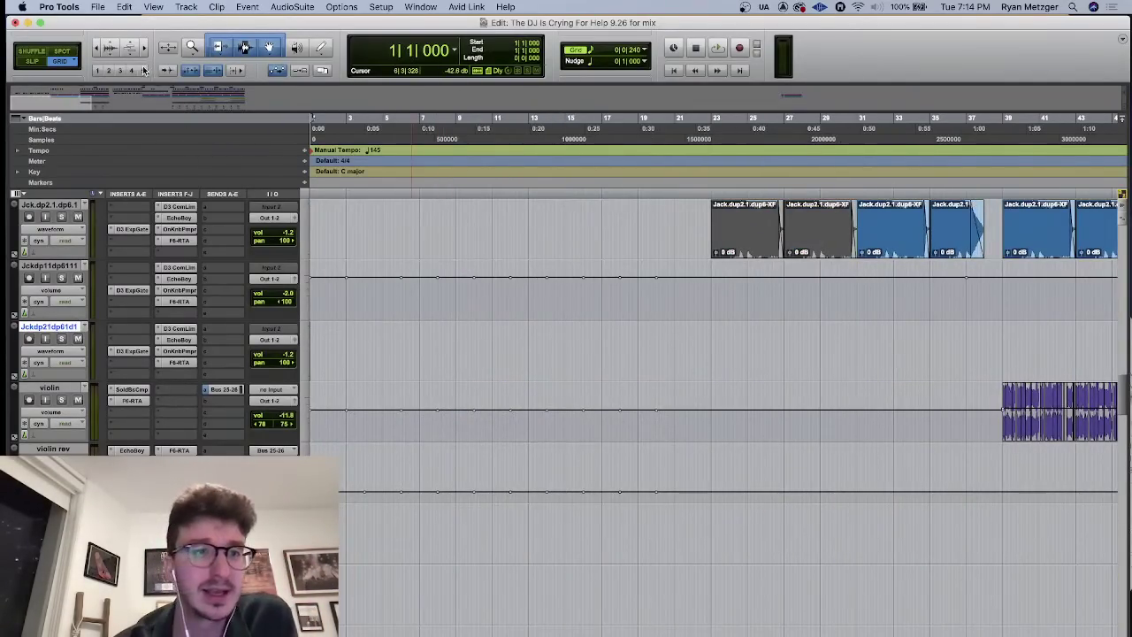
pyautogui.click(101, 49)
pyautogui.click(101, 49)
pyautogui.scroll(10, 707, 397)
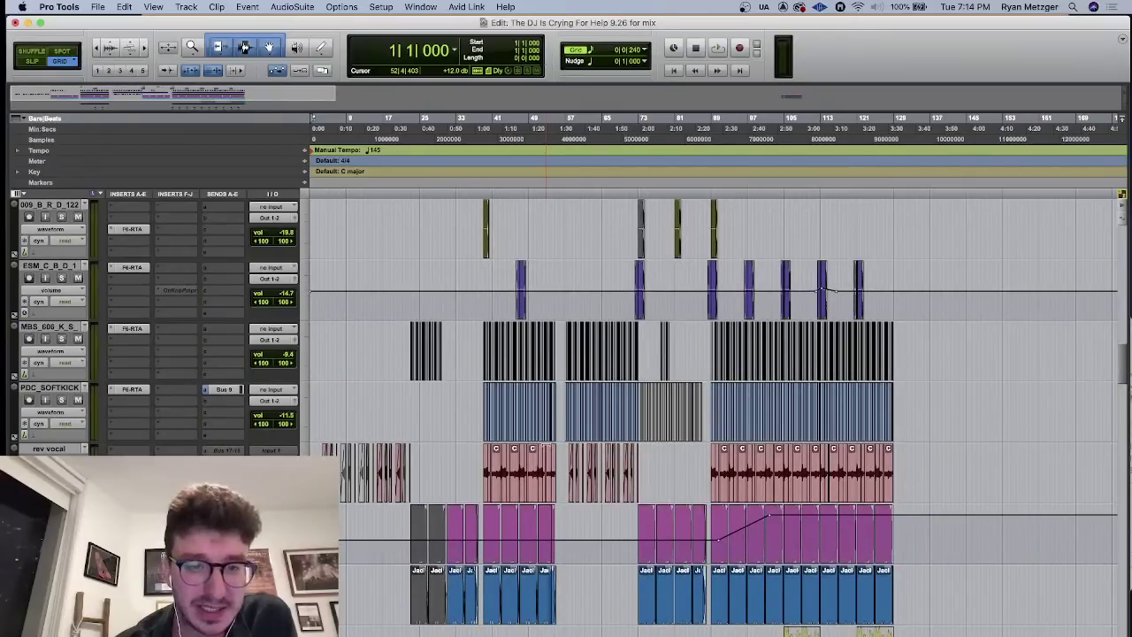
pyautogui.click(144, 49)
pyautogui.click(143, 48)
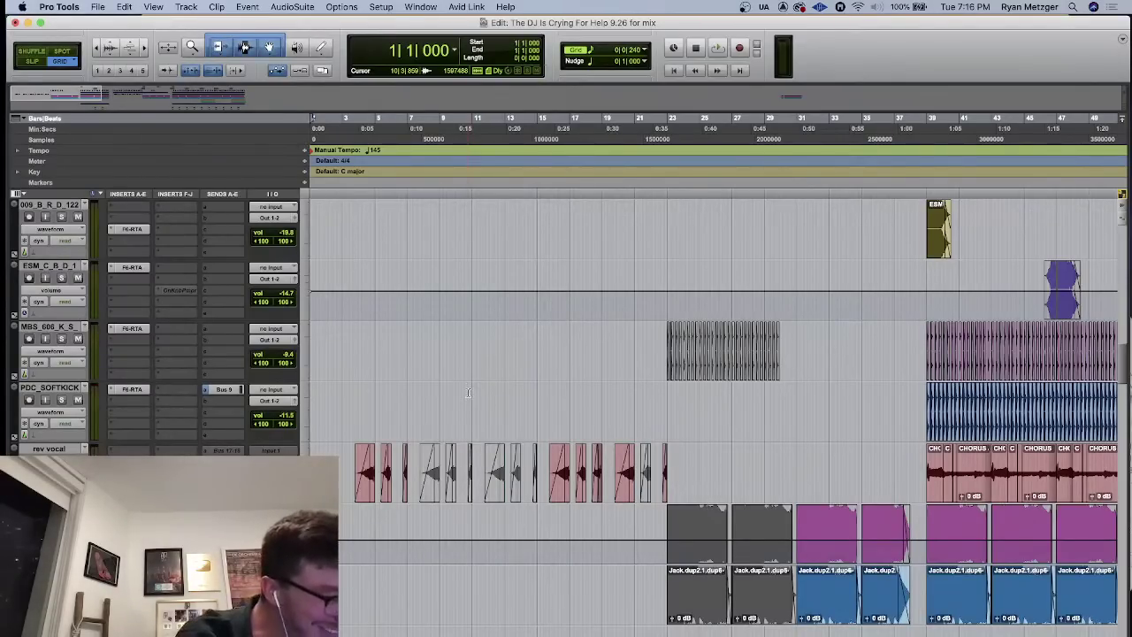
# - Play the intro from 1|1|000 and examine the reversed piano rev, EE Mechanic and faenum tracks
pyautogui.click(144, 49)
pyautogui.click(144, 49)
pyautogui.press('space')
pyautogui.scroll(-5, 506, 458)
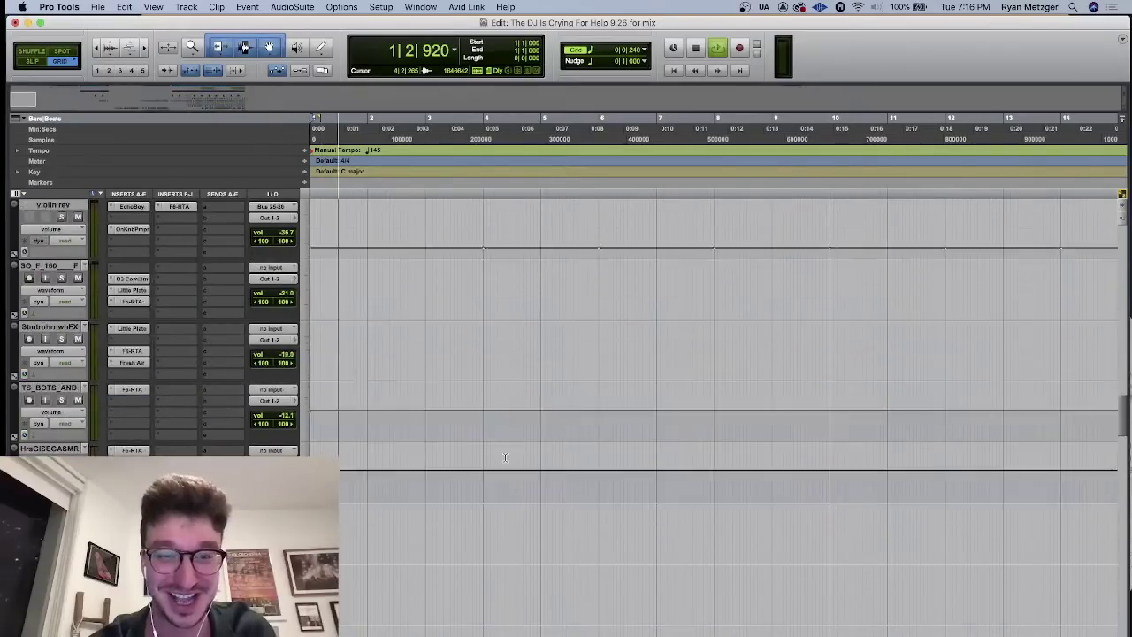
pyautogui.scroll(5, 505, 457)
pyautogui.scroll(-2, 463, 285)
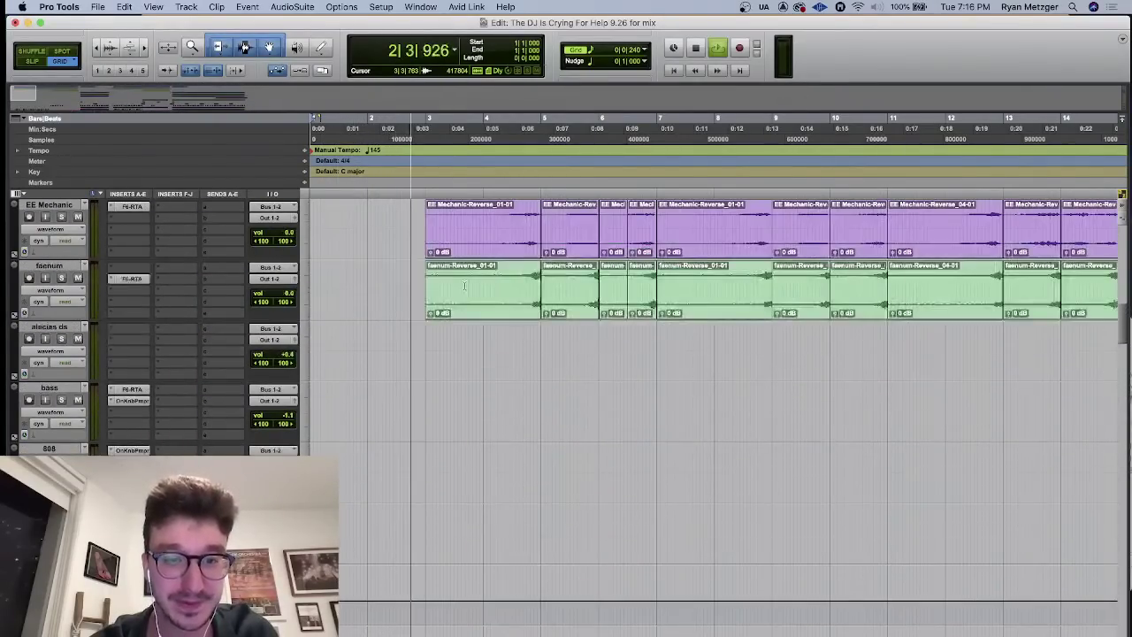
pyautogui.scroll(5, 463, 284)
pyautogui.scroll(-3, 463, 284)
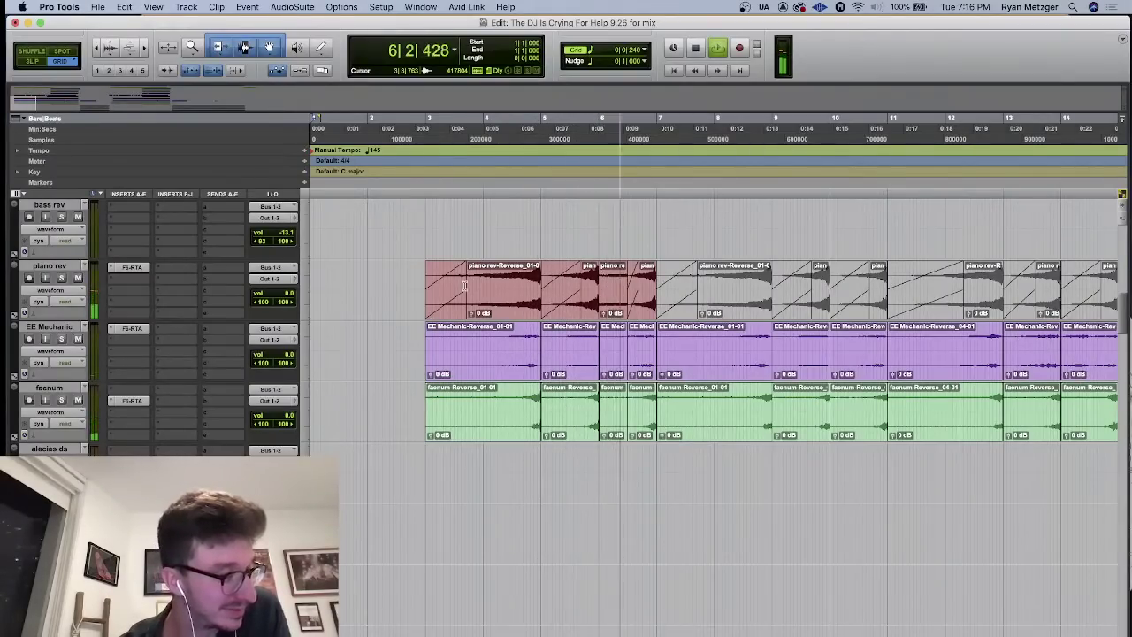
# - Examine the filthbag 808 and main piano tracks during playback, stop, and set the start point to 3|1|000 on pizz pluck
pyautogui.scroll(4, 563, 365)
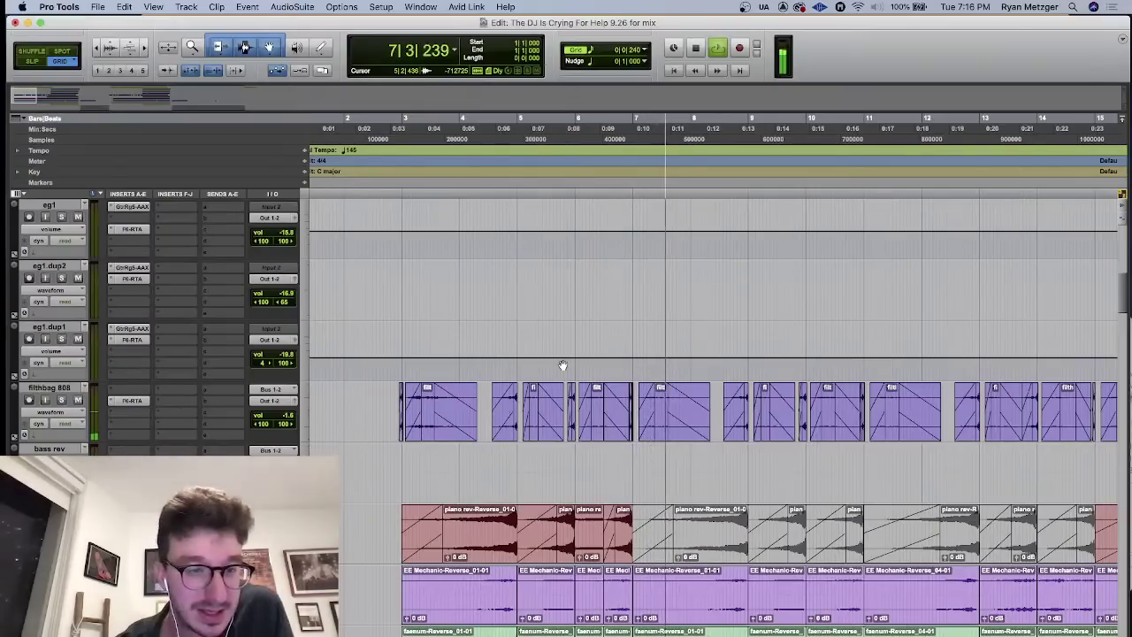
pyautogui.scroll(2, 562, 365)
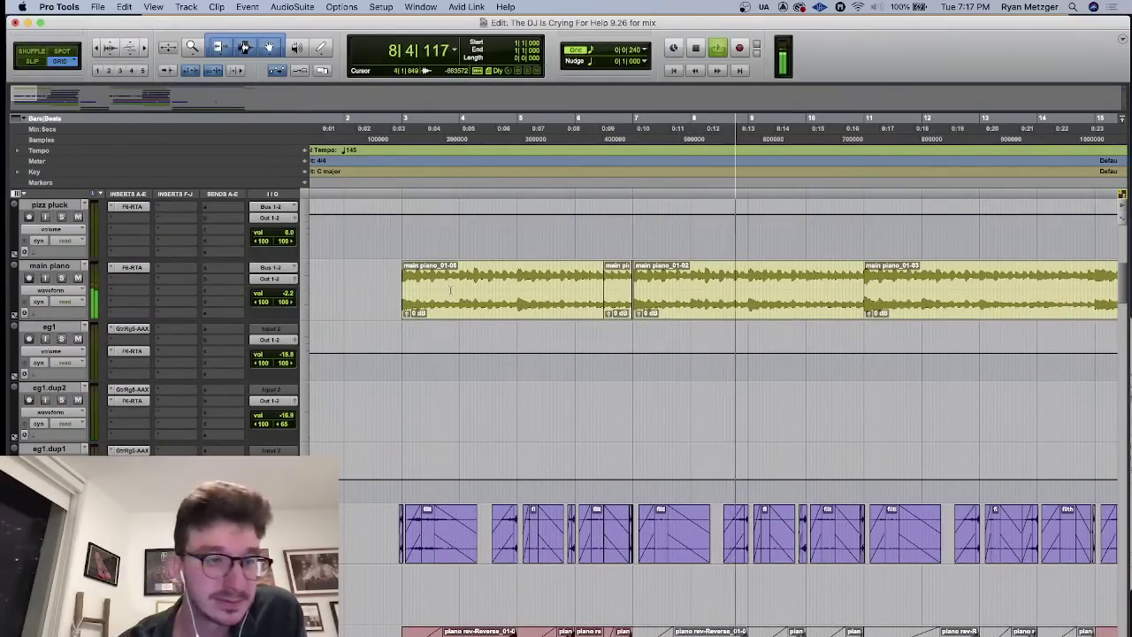
pyautogui.scroll(4, 485, 316)
pyautogui.scroll(-3, 485, 316)
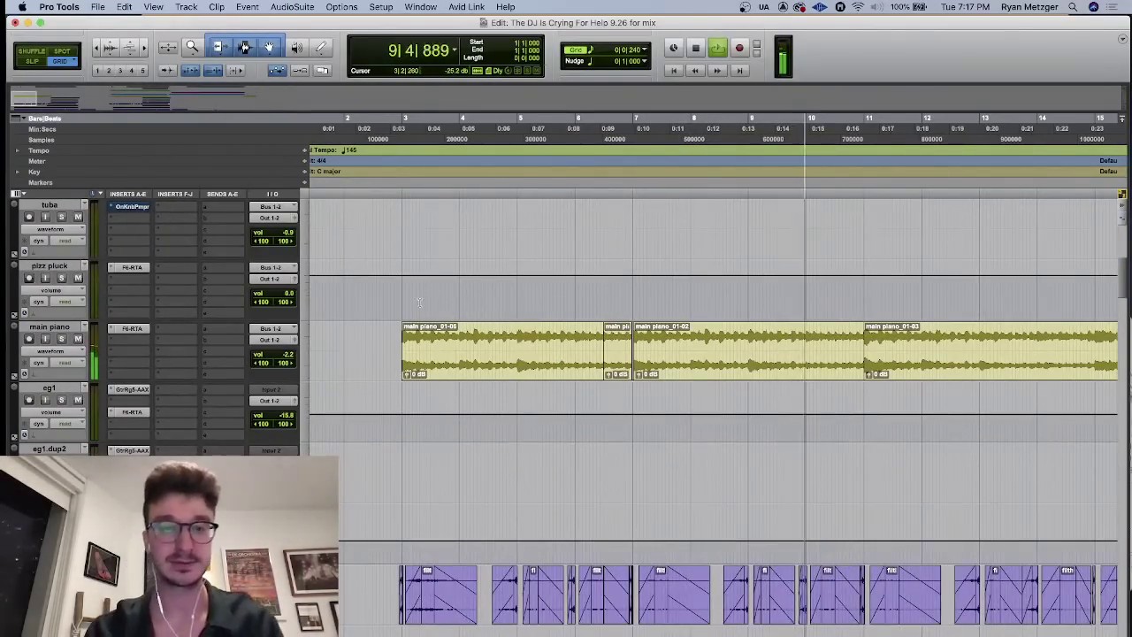
pyautogui.press('space')
pyautogui.press('super+bracketleft')
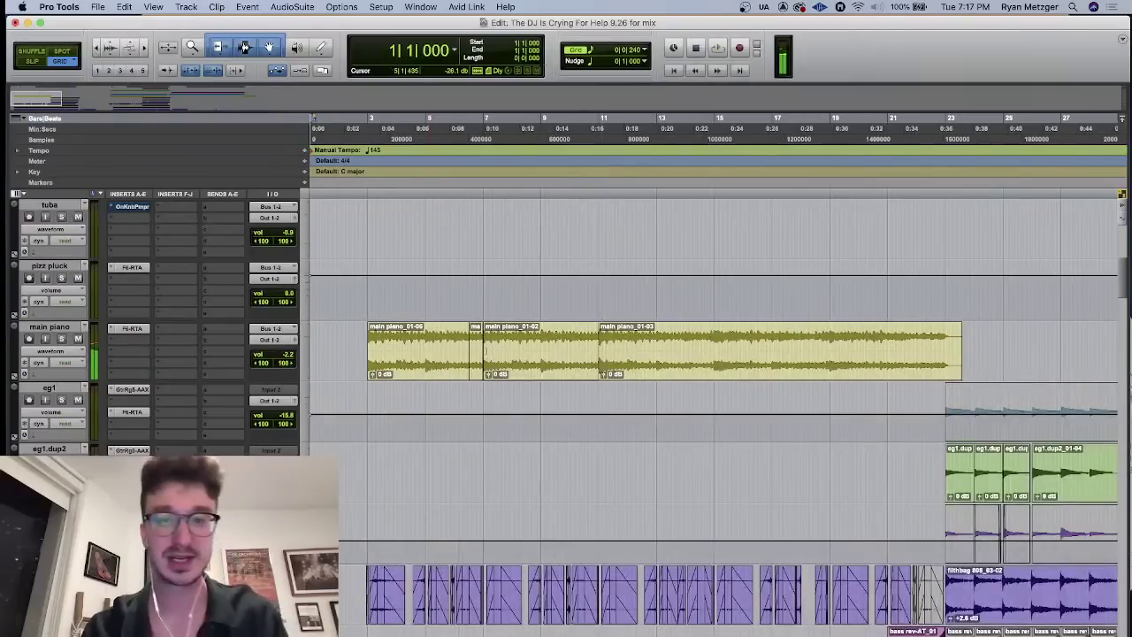
pyautogui.click(367, 299)
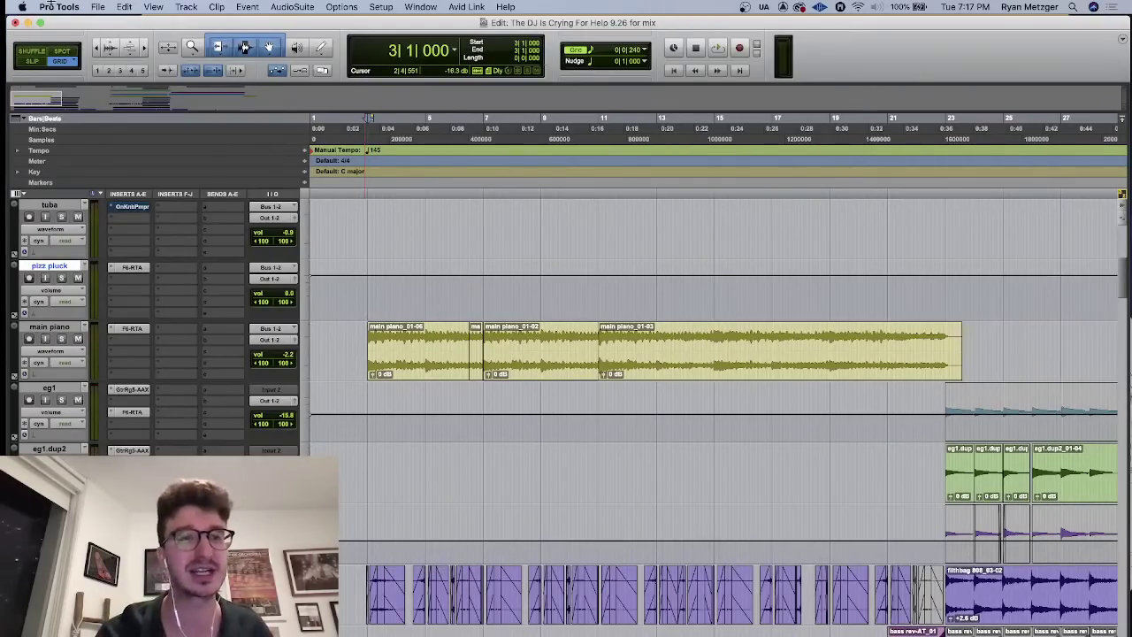
# - Set the start point to 2|4|000 on the pizz pluck track and play into the main piano entry
pyautogui.click(143, 49)
pyautogui.click(142, 50)
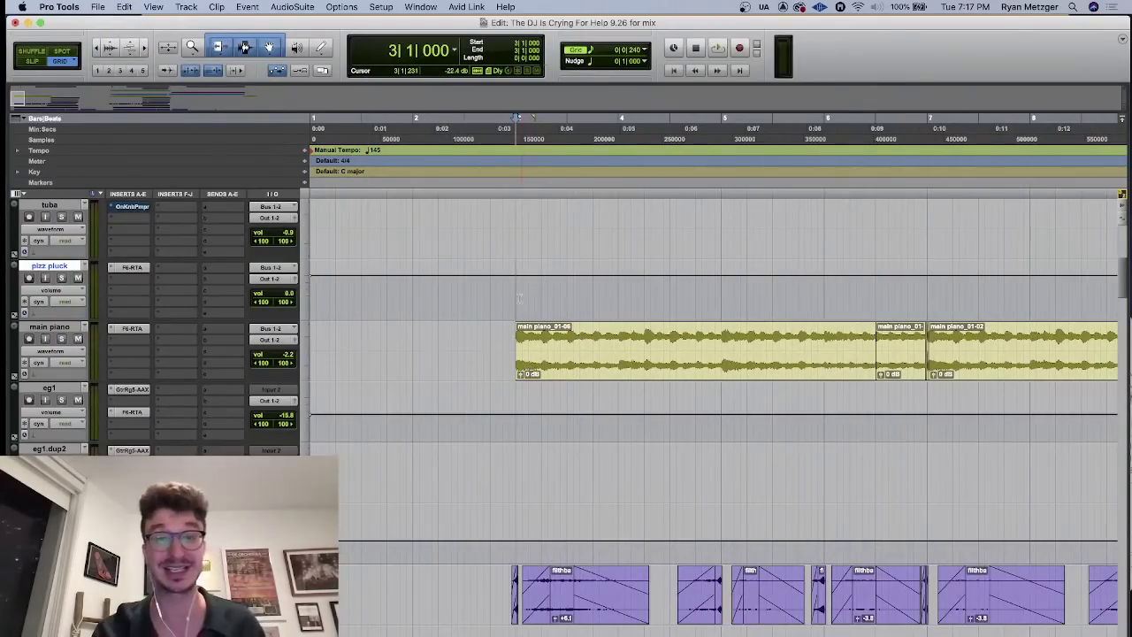
pyautogui.click(488, 288)
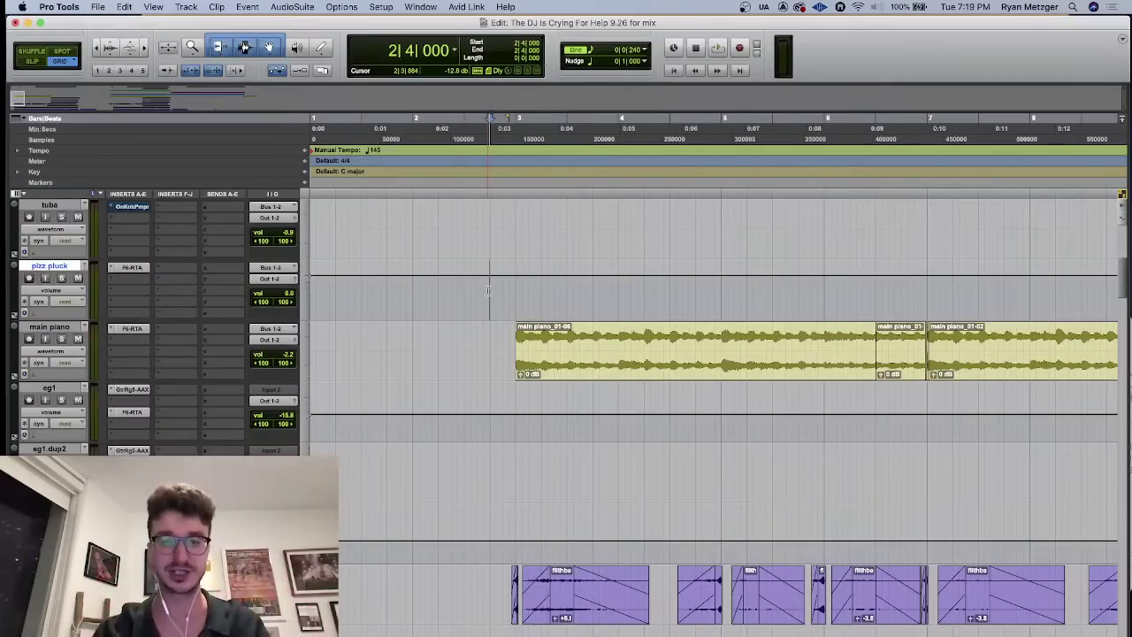
pyautogui.press('space')
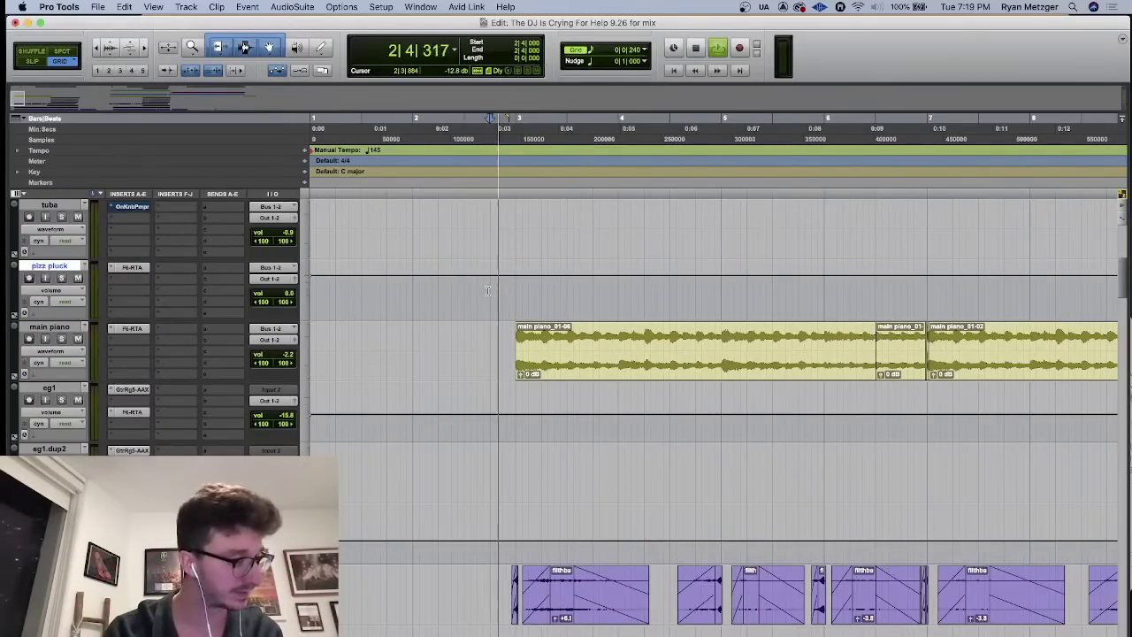
pyautogui.scroll(-2, 615, 413)
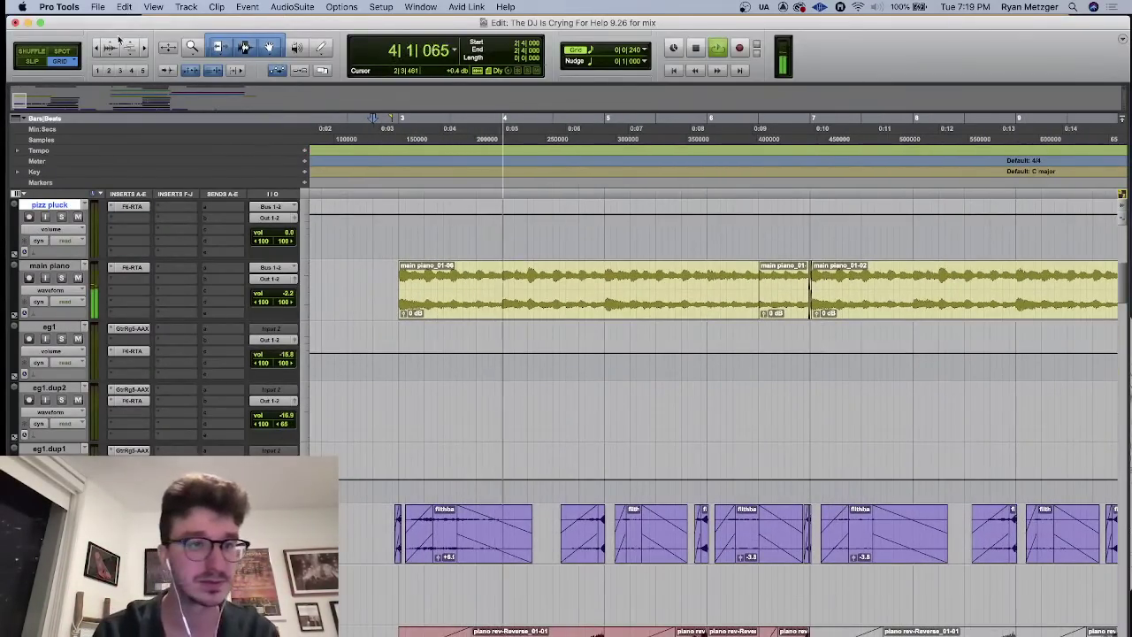
# - Examine the rev vocal, delay, reverb, slap and Jack vocal tracks during playback of the intro, and stop
pyautogui.press('super+bracketleft')
pyautogui.press('super+bracketleft')
pyautogui.scroll(-3, 543, 430)
pyautogui.scroll(-10, 544, 429)
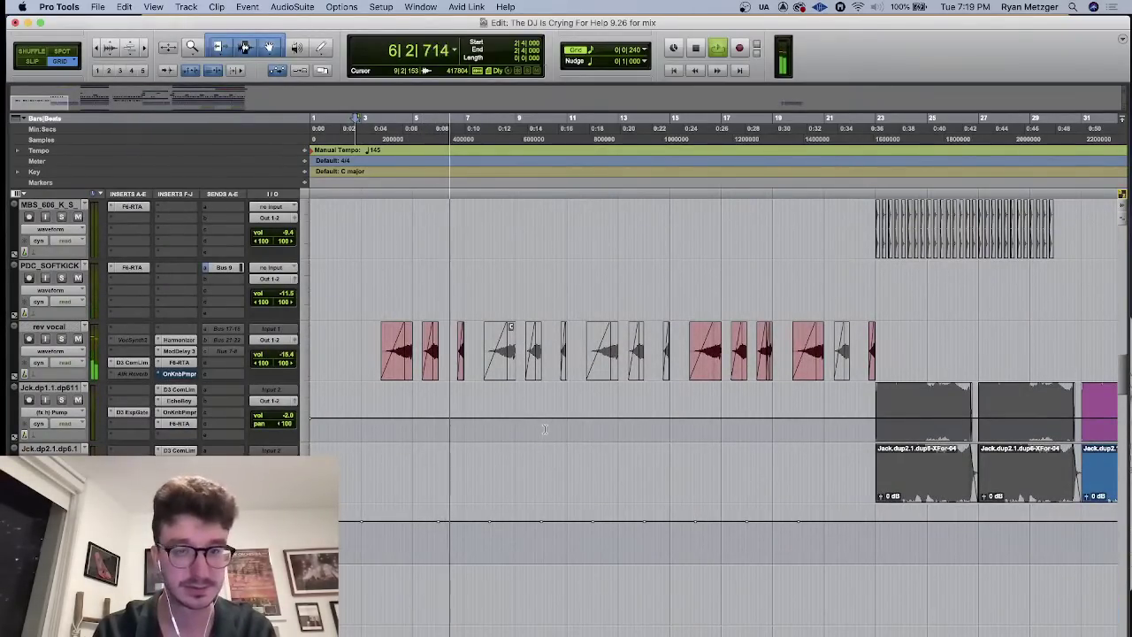
pyautogui.scroll(-10, 544, 429)
pyautogui.scroll(-5, 544, 429)
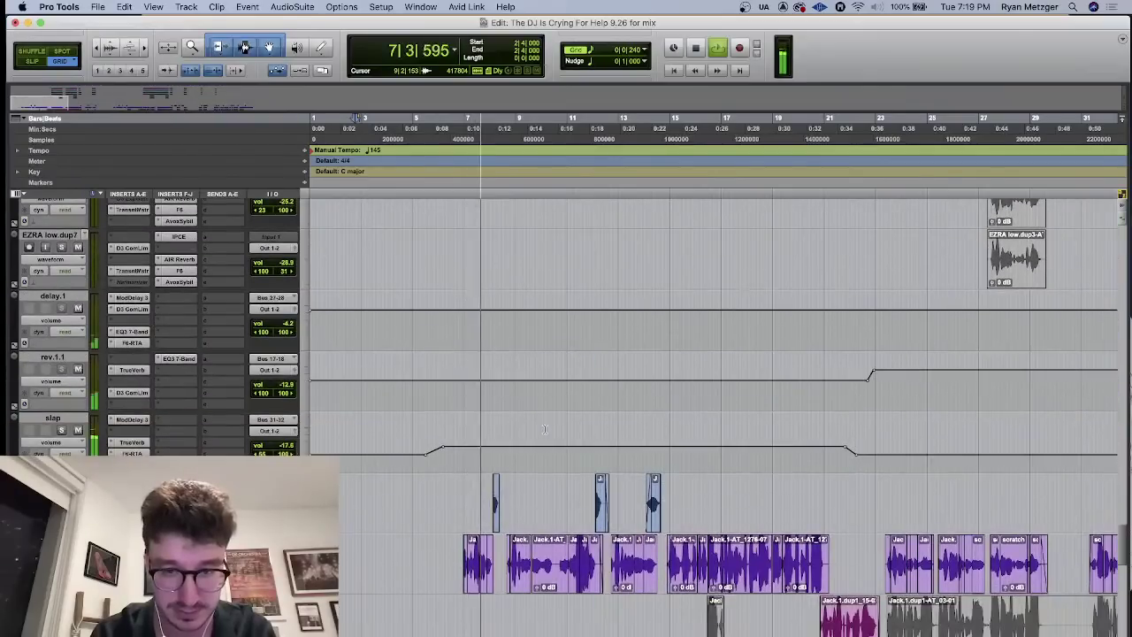
pyautogui.scroll(-5, 543, 429)
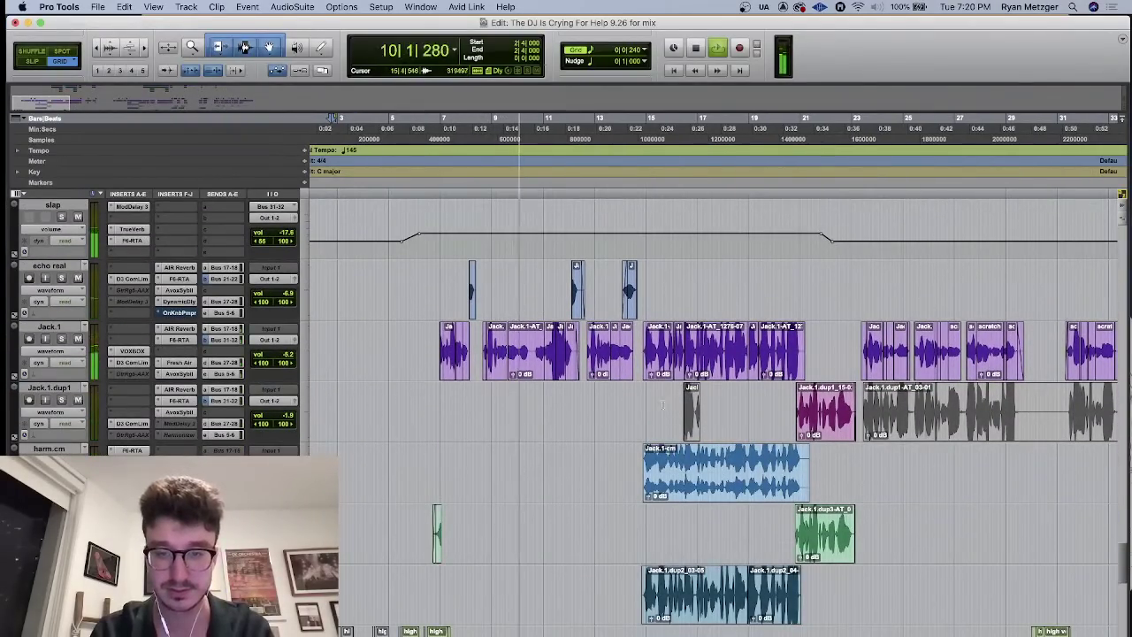
pyautogui.press('space')
# - Play the Jack.1 lead vocal and its echo throw from 12|2|720 and stop
pyautogui.click(644, 397)
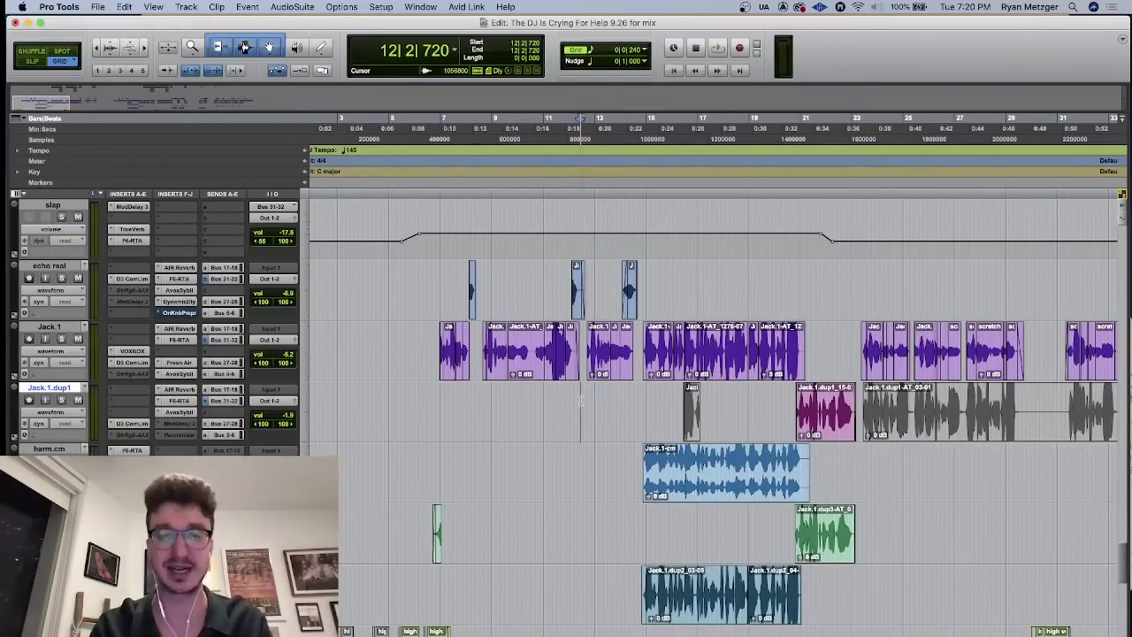
pyautogui.click(598, 394)
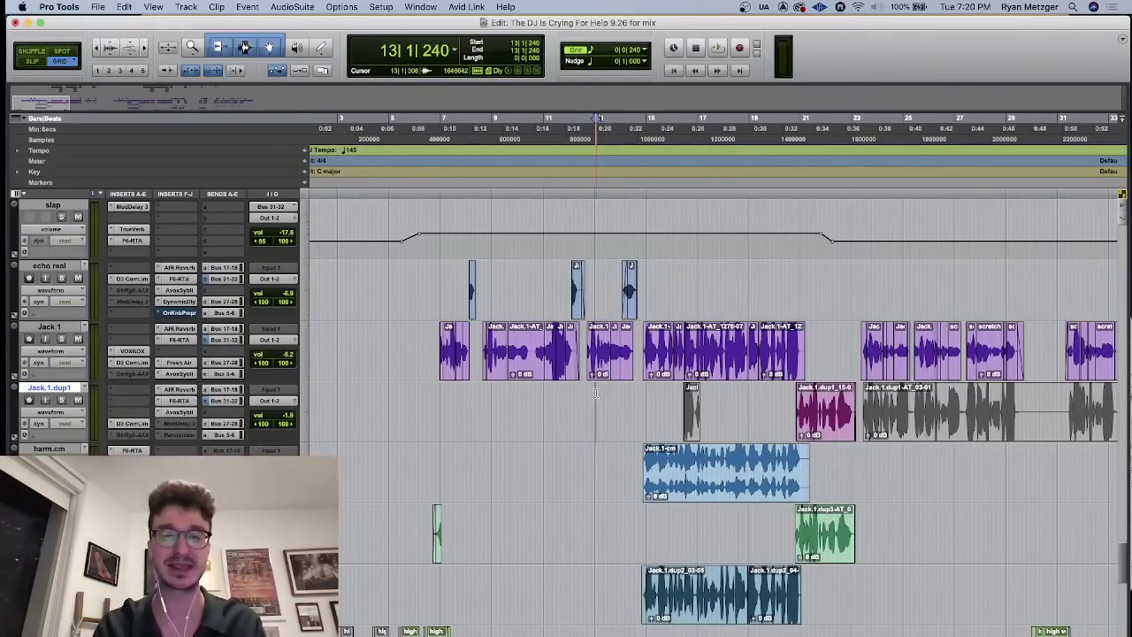
pyautogui.press('space')
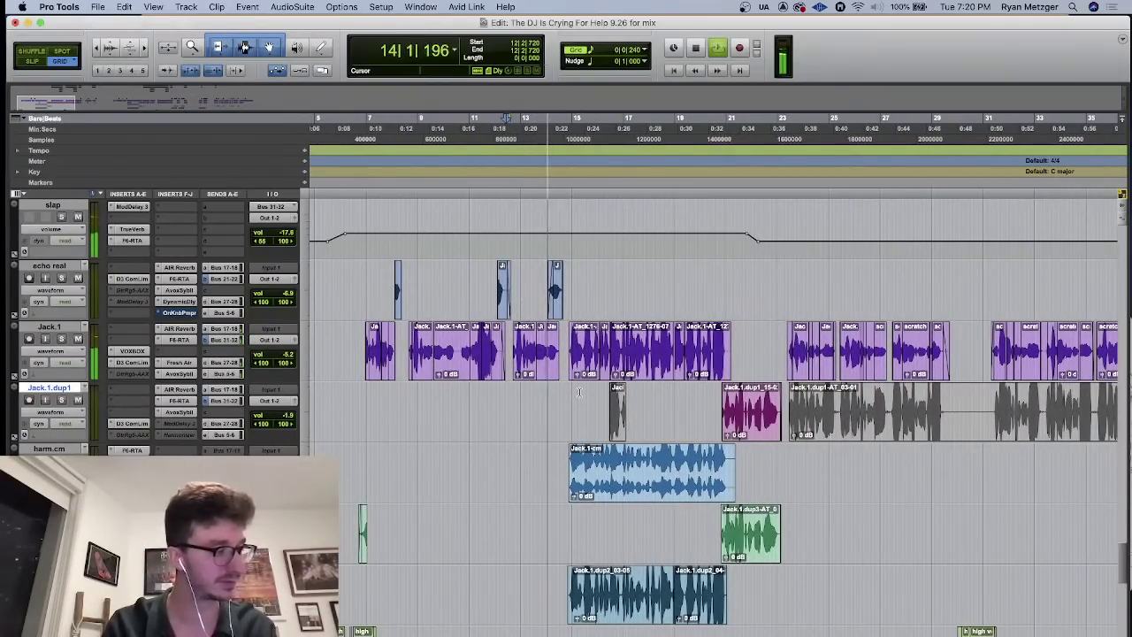
pyautogui.press('space')
# - Solo the high voice track, play its intro clips from 5|2|480, stop, and unsolo the track
pyautogui.press('Return')
pyautogui.scroll(-5, 579, 391)
pyautogui.scroll(-1, 481, 340)
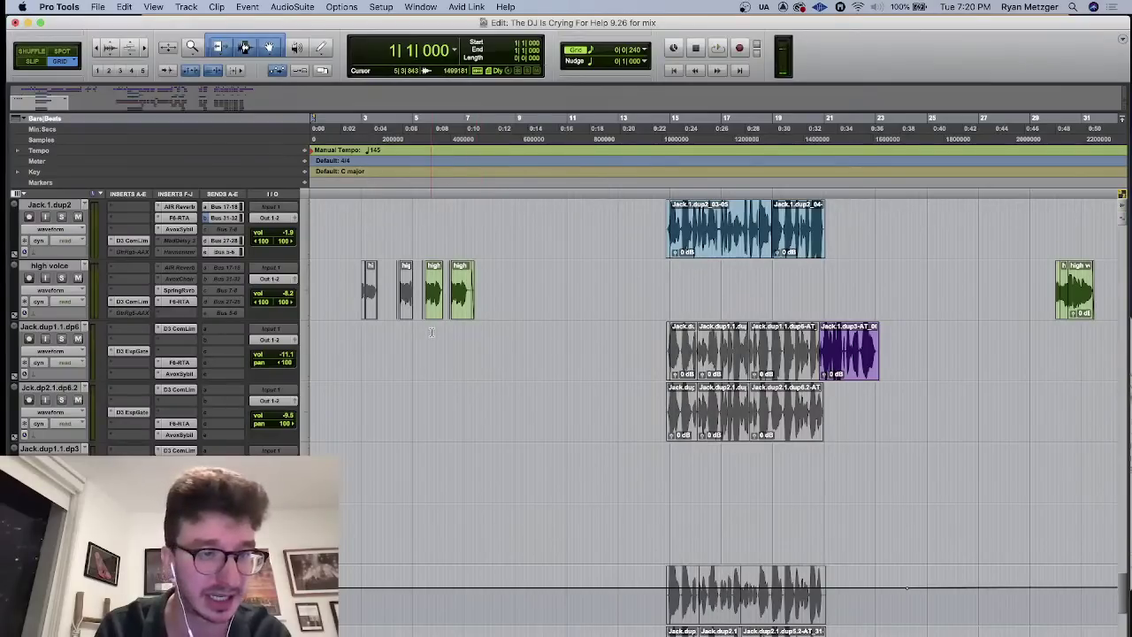
pyautogui.click(61, 278)
pyautogui.press('space')
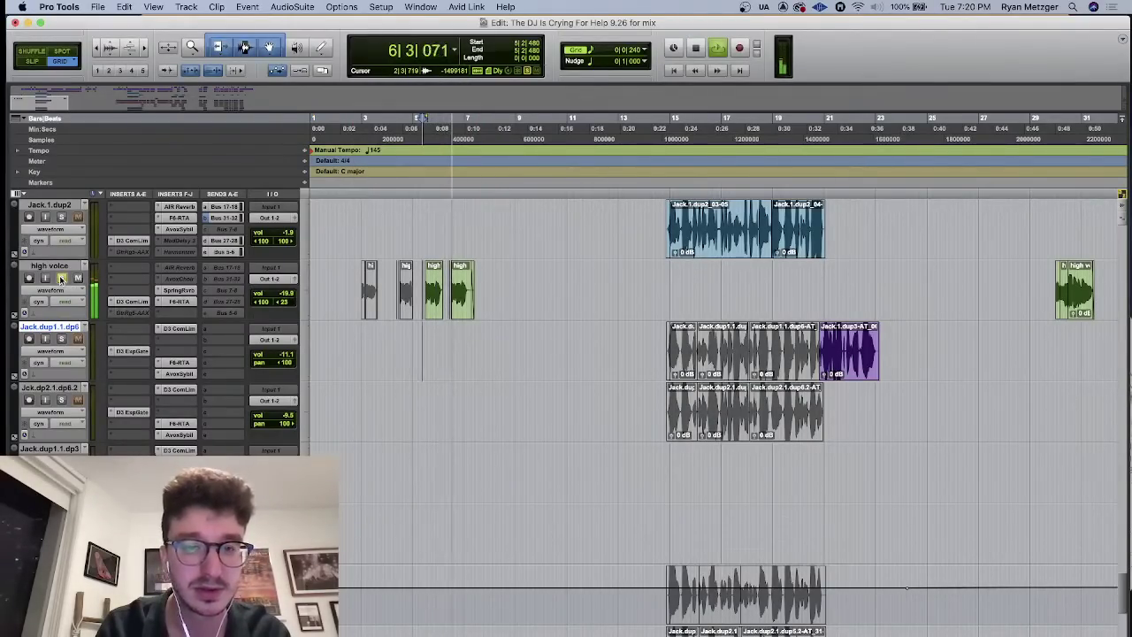
pyautogui.press('space')
pyautogui.click(61, 278)
# - Play the first Jack.1 vocal entry from 6|2|720, stop, and look over the violin and violin rev tracks
pyautogui.scroll(8, 61, 278)
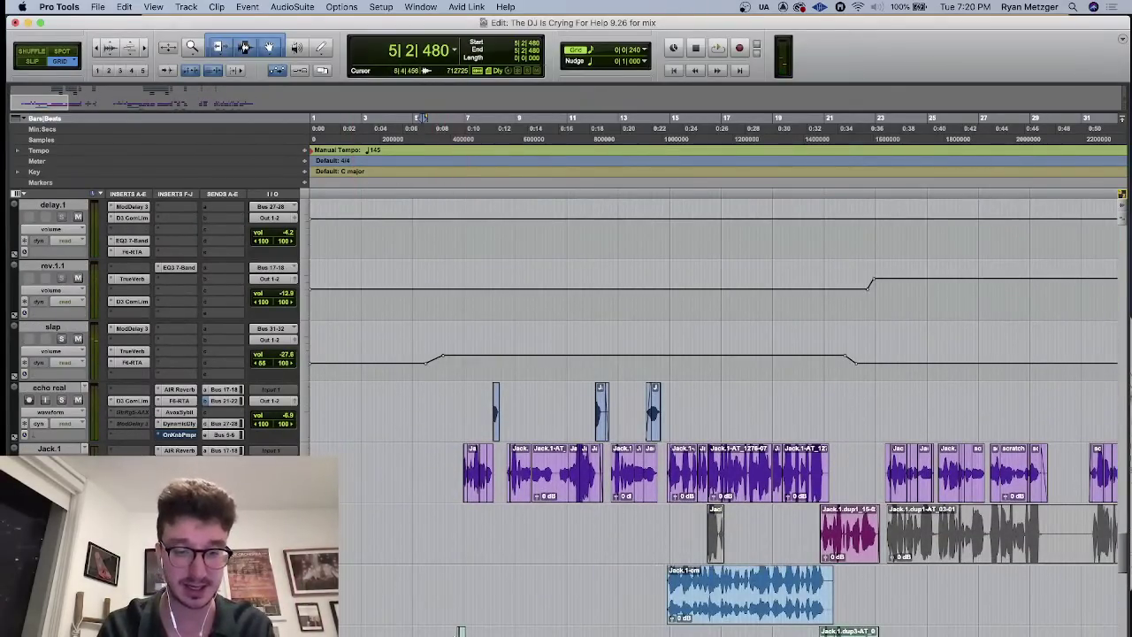
pyautogui.click(450, 119)
pyautogui.press('space')
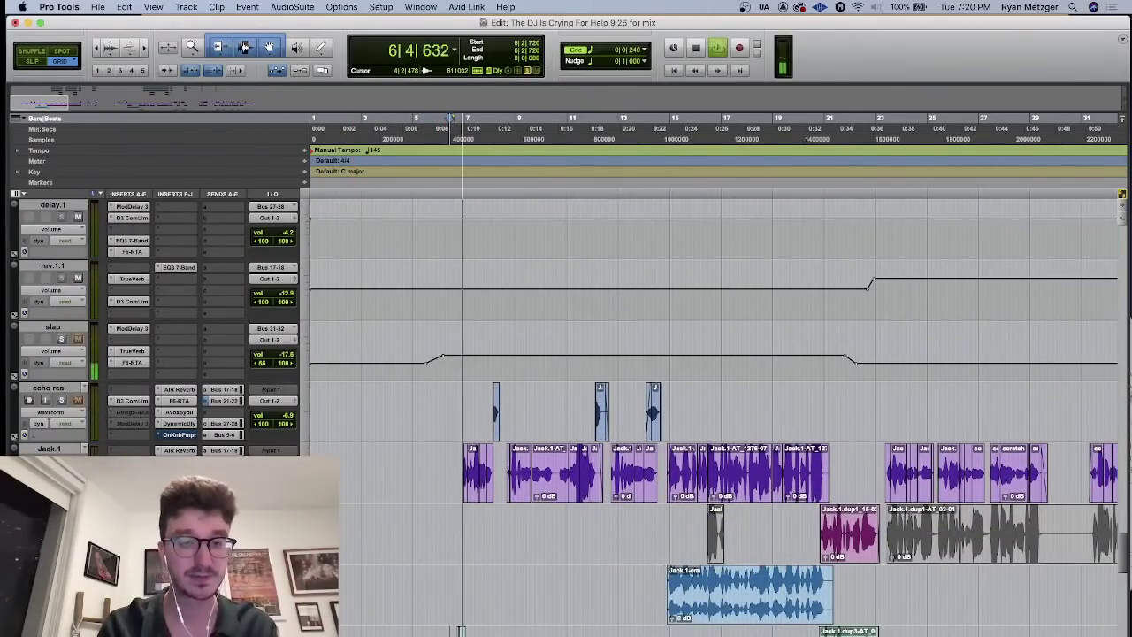
pyautogui.press('space')
pyautogui.scroll(-10, 449, 120)
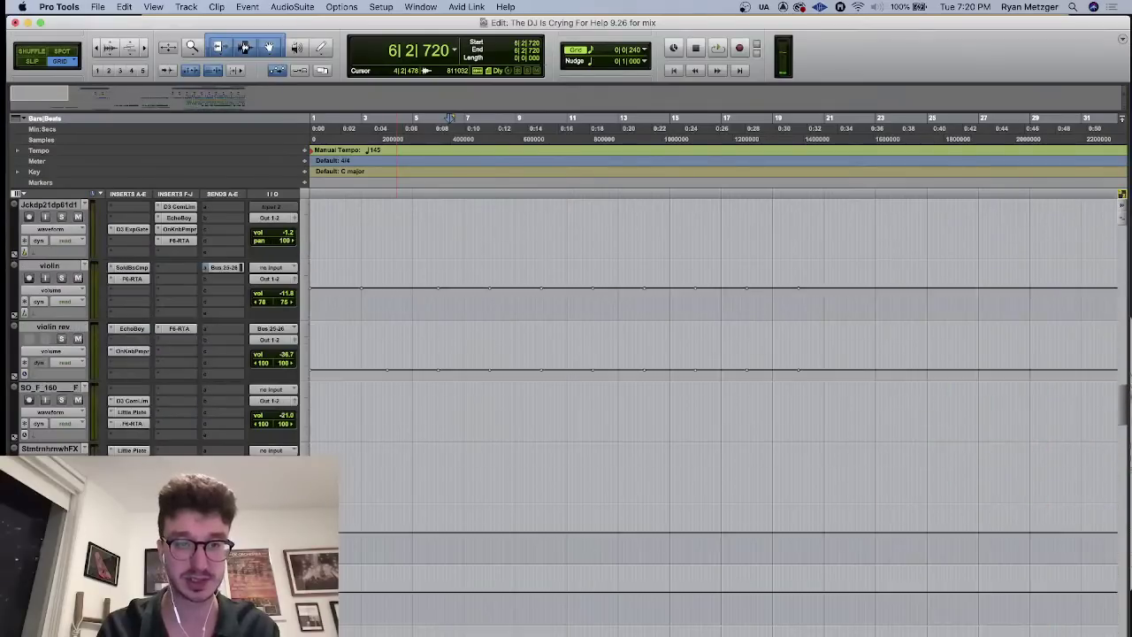
# - Audition the intro's reversed vocal clips from 3|4|240, and the soloed filthbag 808 track from bar 3
pyautogui.scroll(-6, 472, 379)
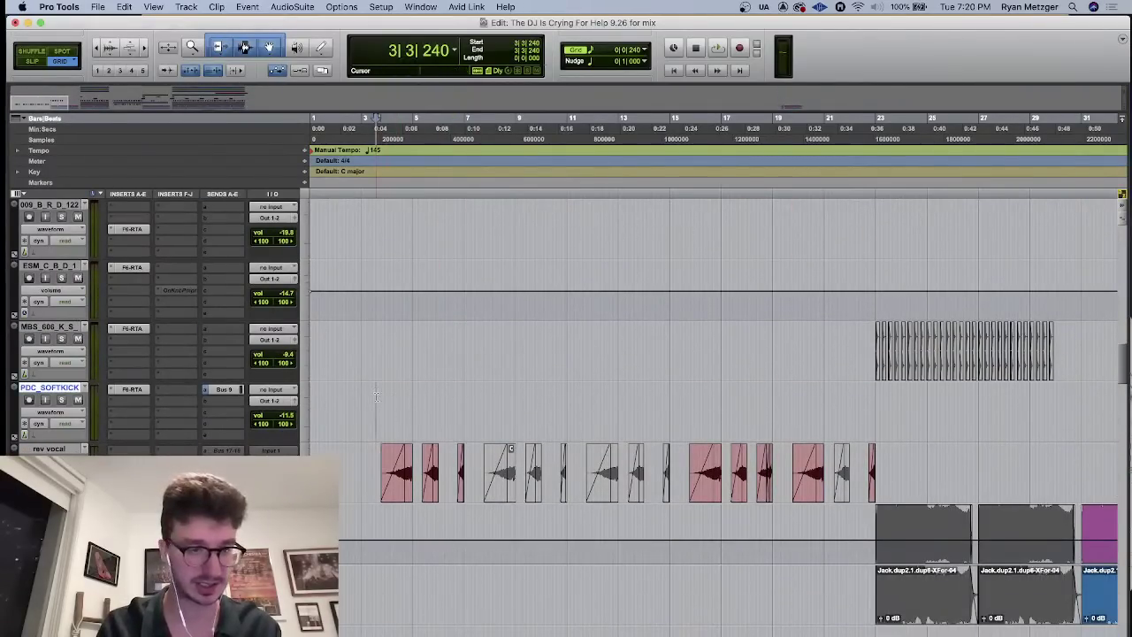
pyautogui.press('space')
pyautogui.press('space')
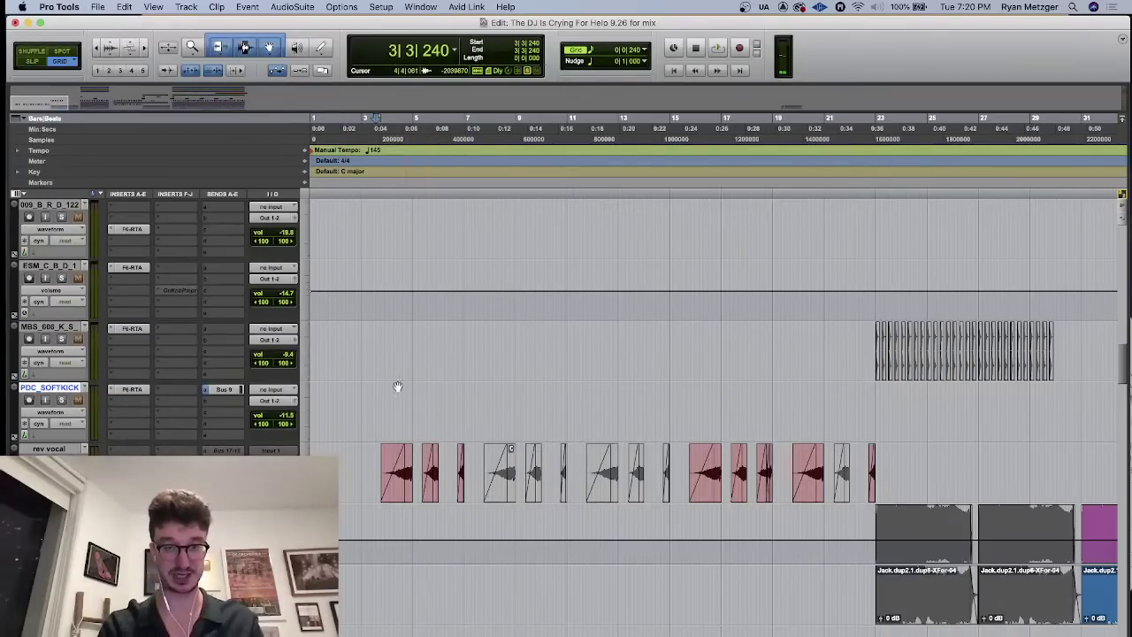
pyautogui.press('space')
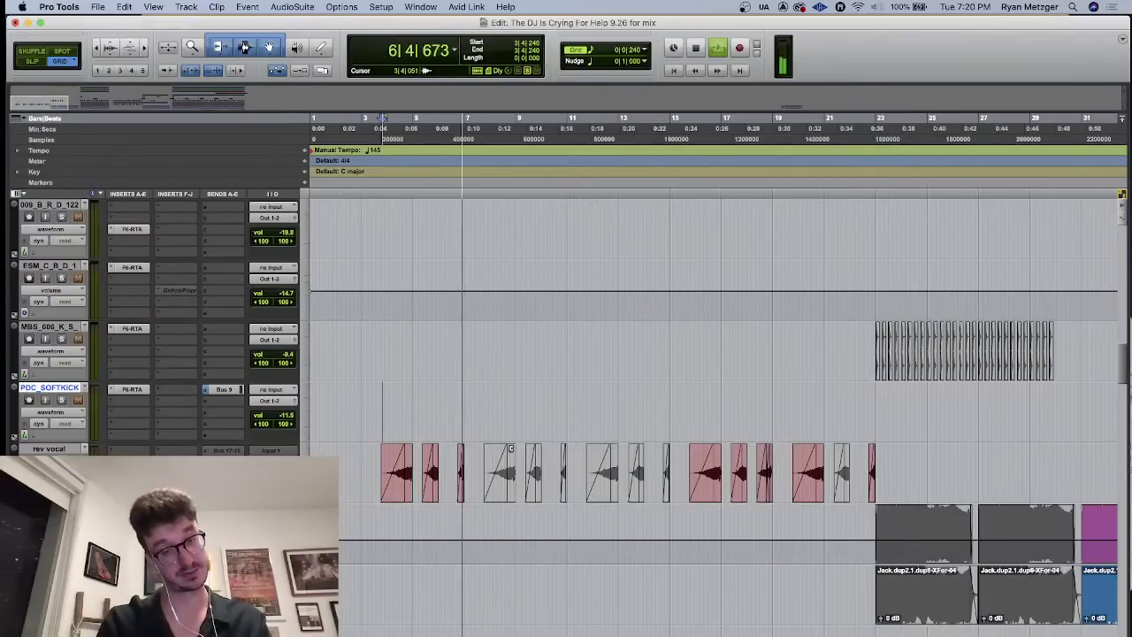
pyautogui.press('space')
pyautogui.scroll(-10, 383, 489)
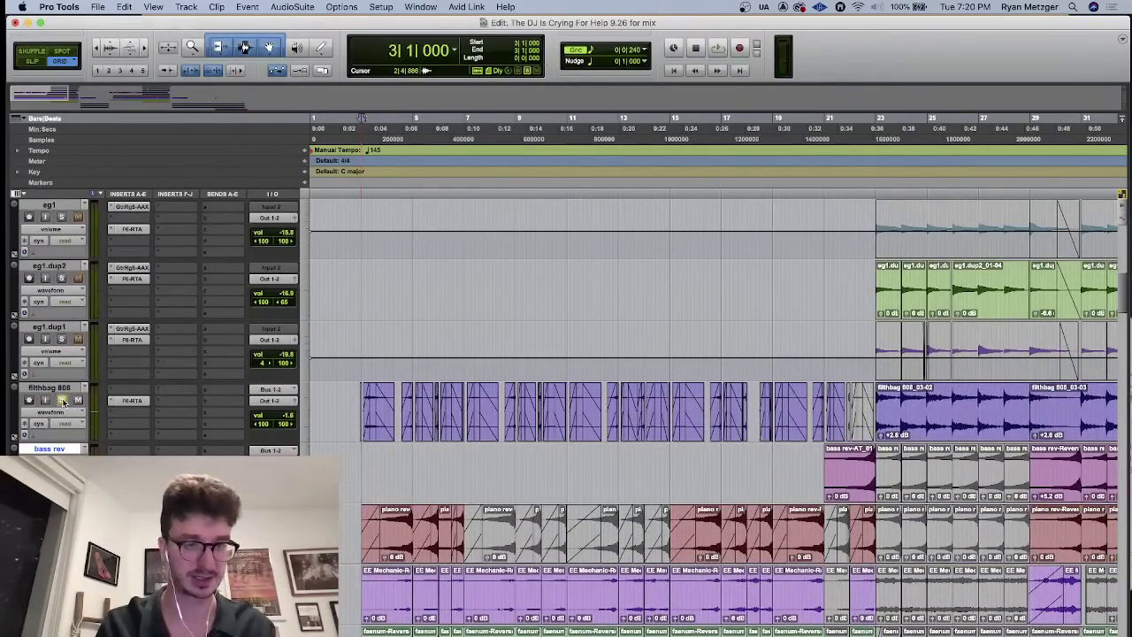
pyautogui.press('space')
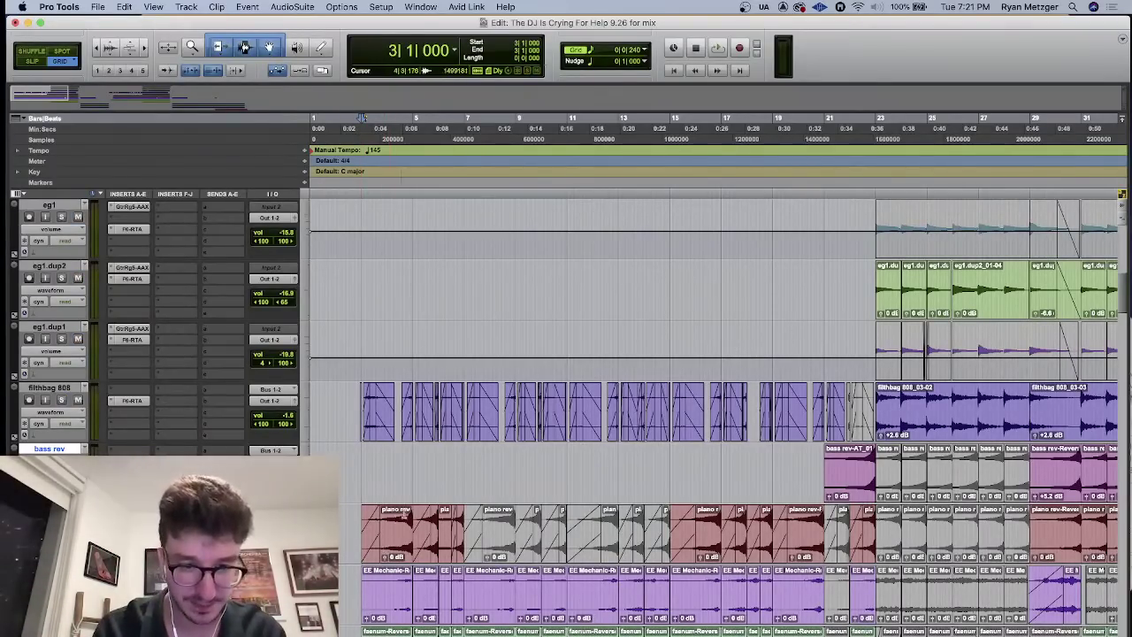
# - Audition the purple clip on the CbTR_S08IN203 track in solo, starting playback at 3|1|480
pyautogui.scroll(8, 390, 460)
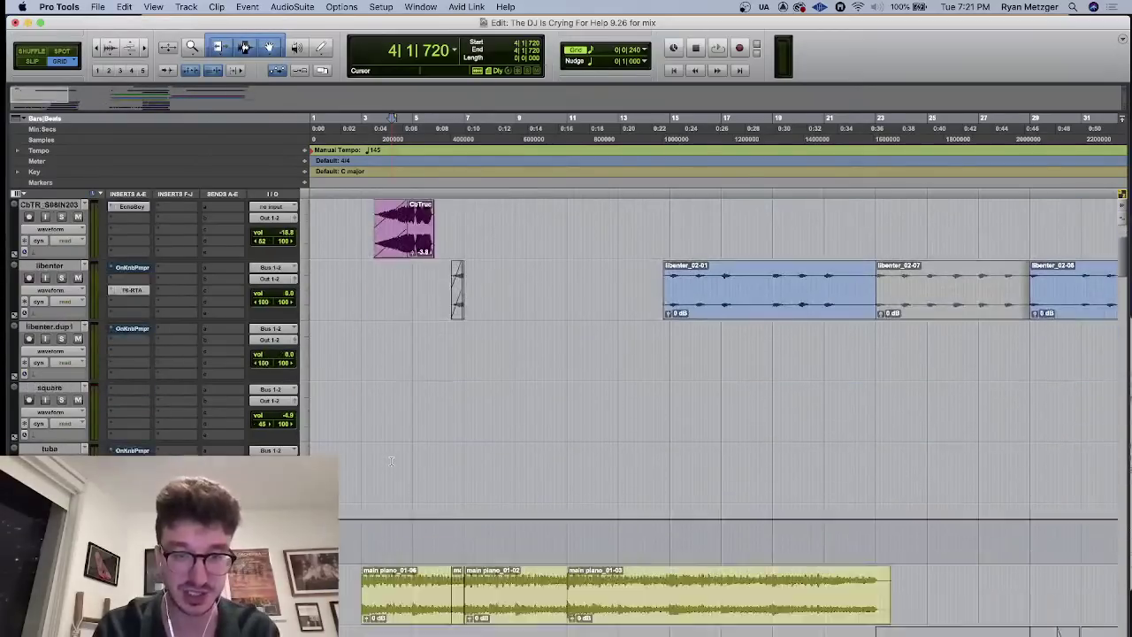
pyautogui.scroll(8, 362, 353)
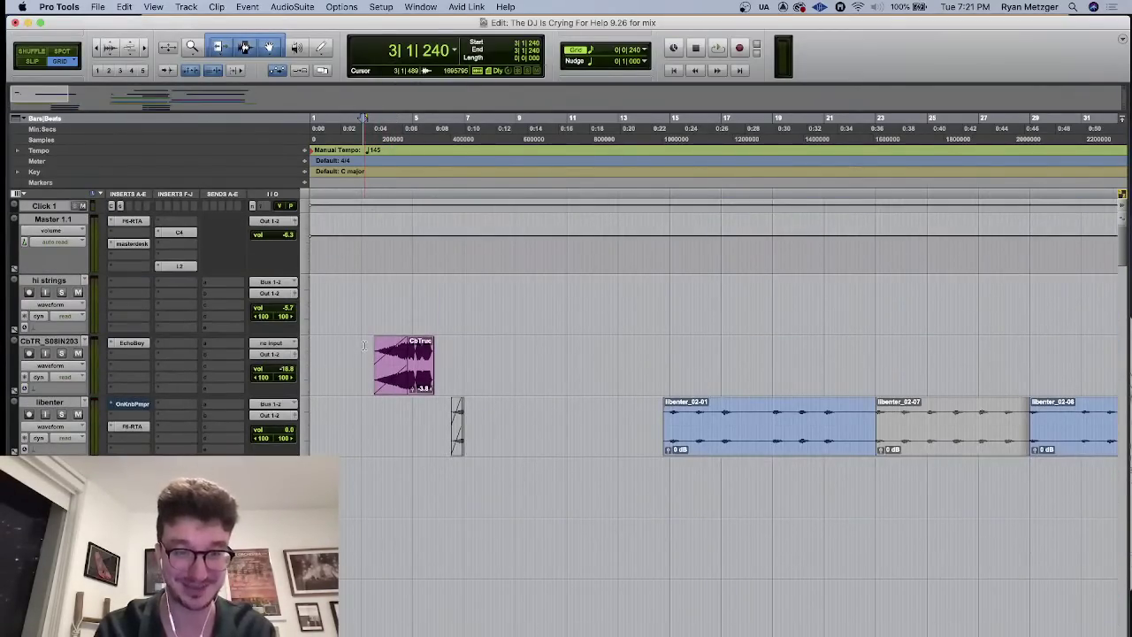
pyautogui.press('space')
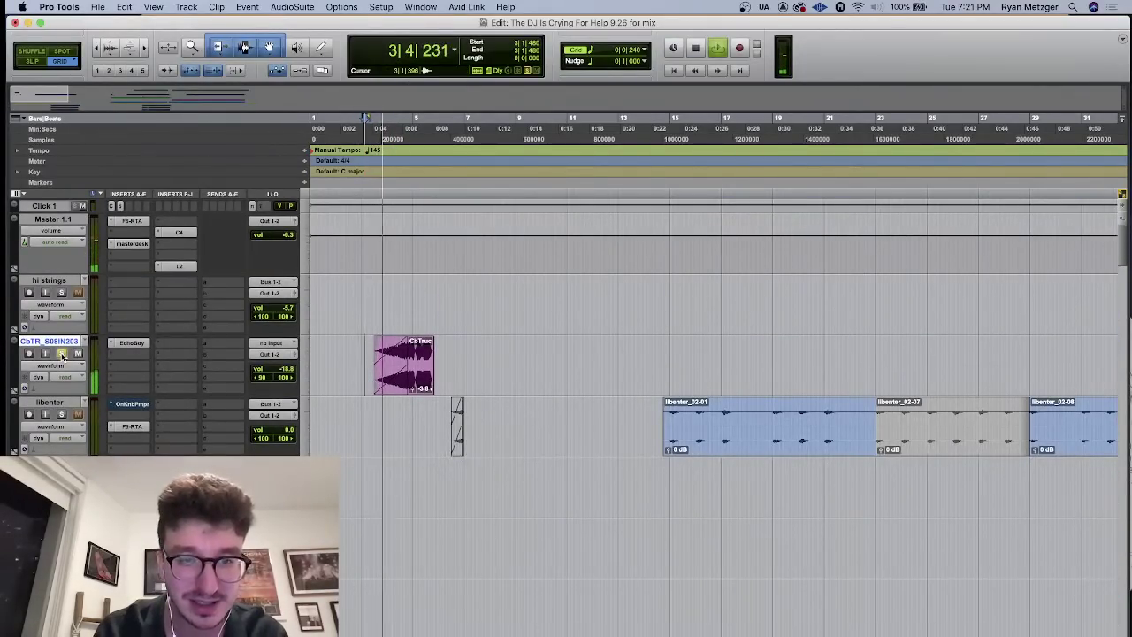
pyautogui.click(62, 354)
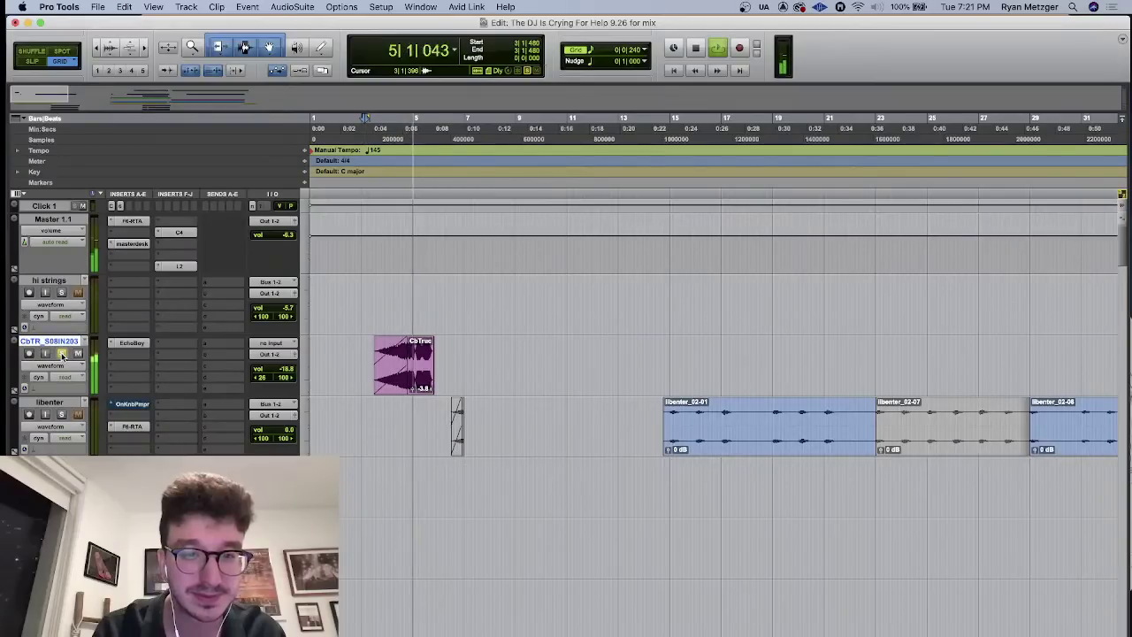
pyautogui.press('space')
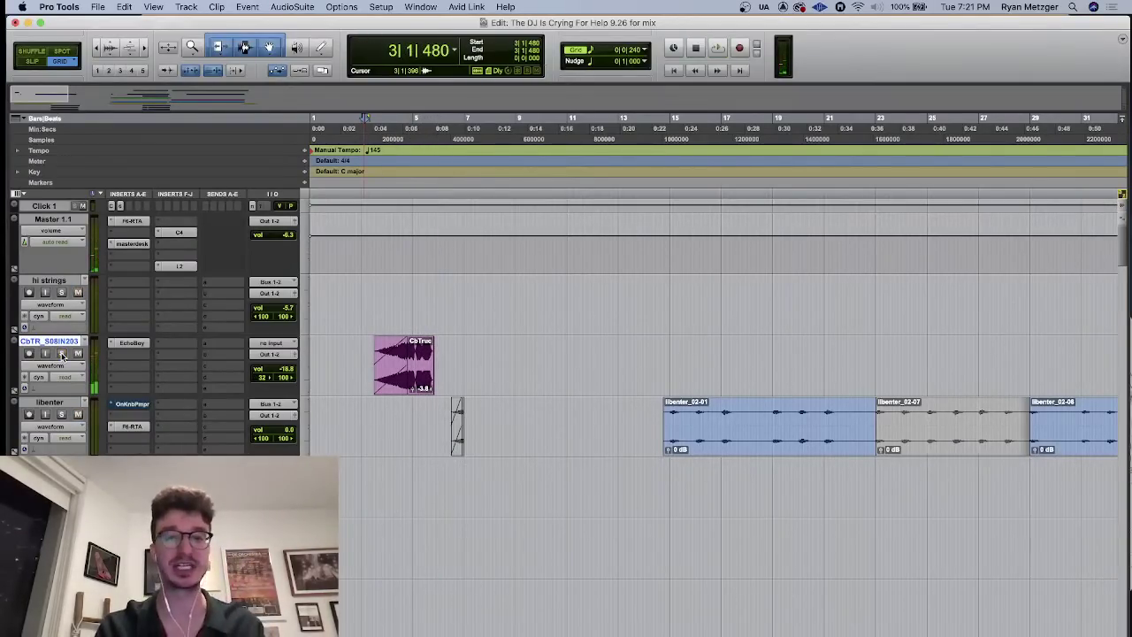
# - Play the song from 20|3|480 and follow the eg1 and filthbag 808 clips that enter at bar 23
pyautogui.click(475, 301)
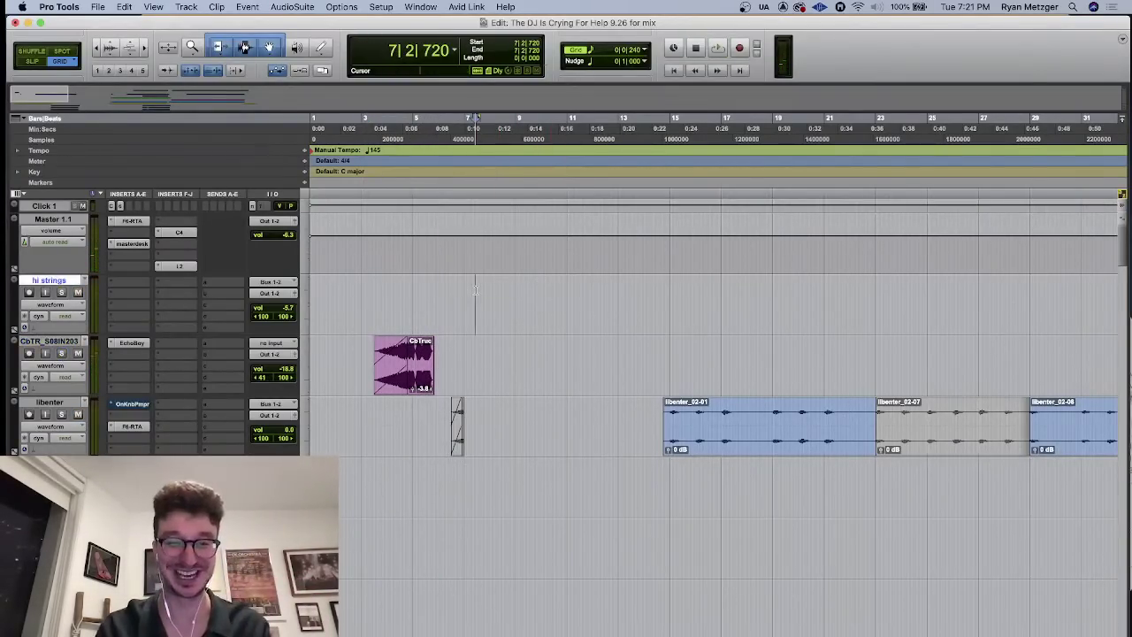
pyautogui.press('space')
pyautogui.press('space')
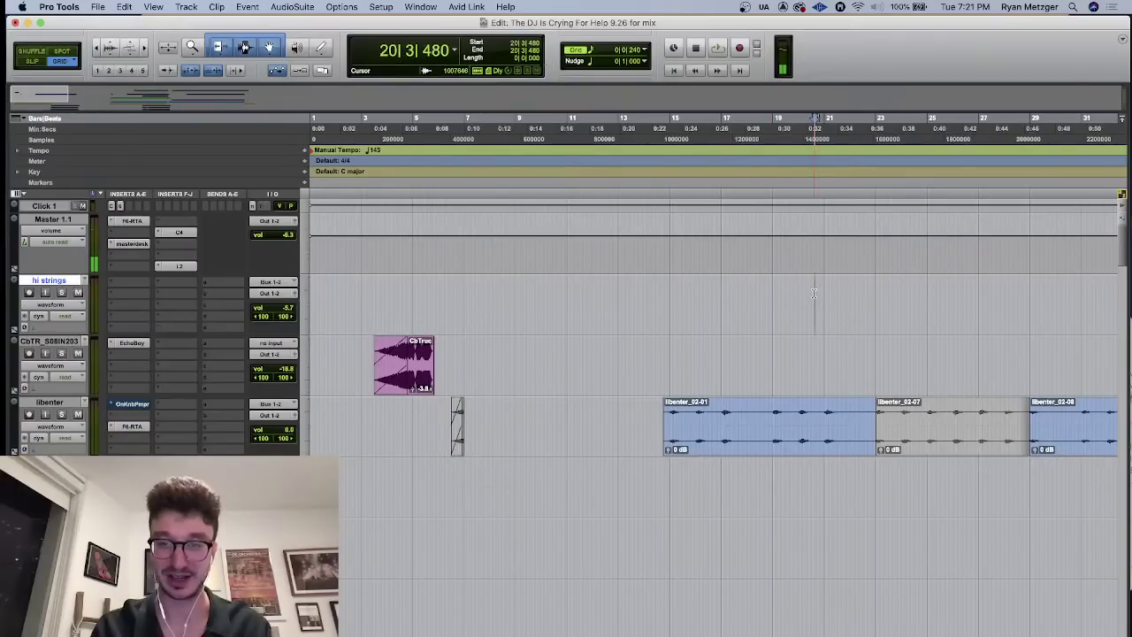
pyautogui.press('space')
pyautogui.hscroll(5, 813, 293)
pyautogui.scroll(-5, 813, 293)
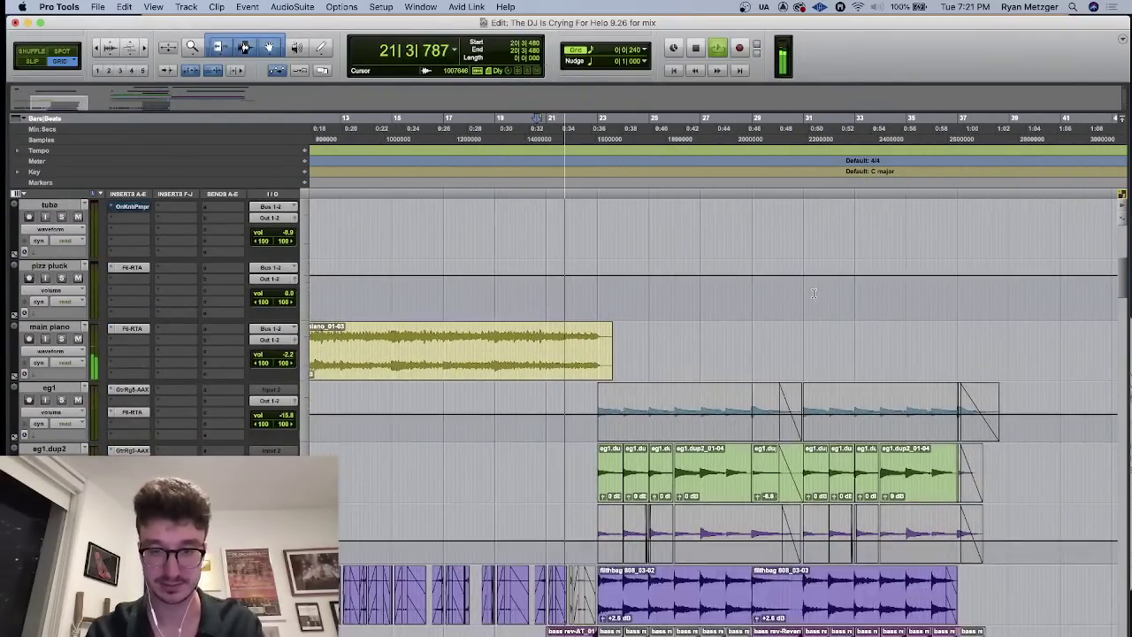
pyautogui.scroll(-2, 813, 293)
pyautogui.hscroll(3, 814, 293)
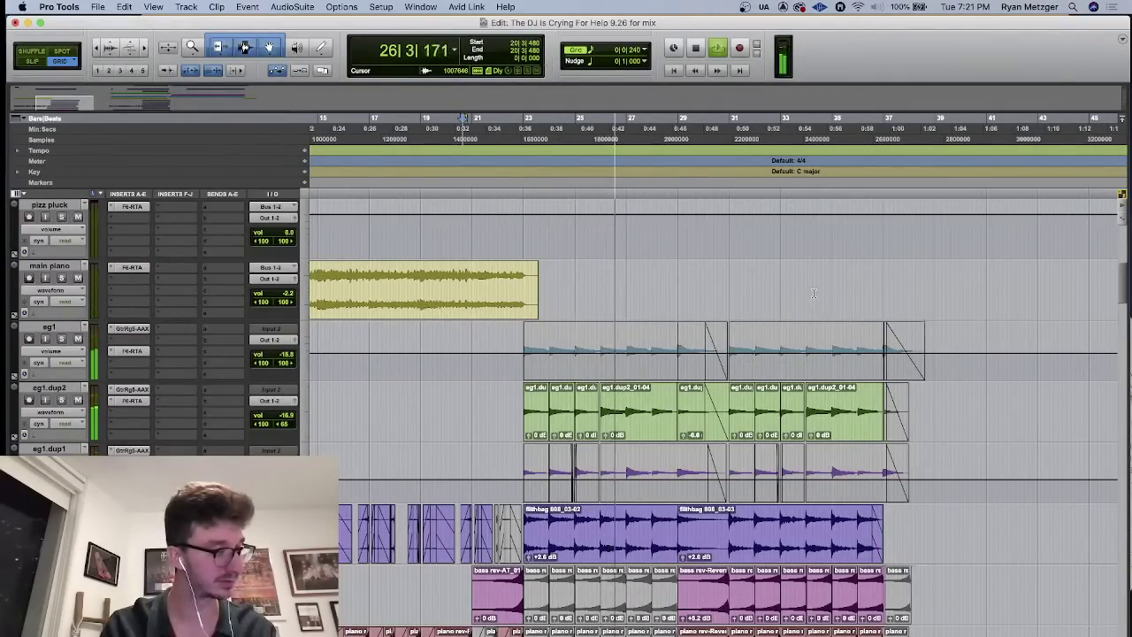
# - Examine the drum, violin, harmony and Alba vocal tracks around bars 29 to 55 during playback, and stop it
pyautogui.hscroll(5, 814, 294)
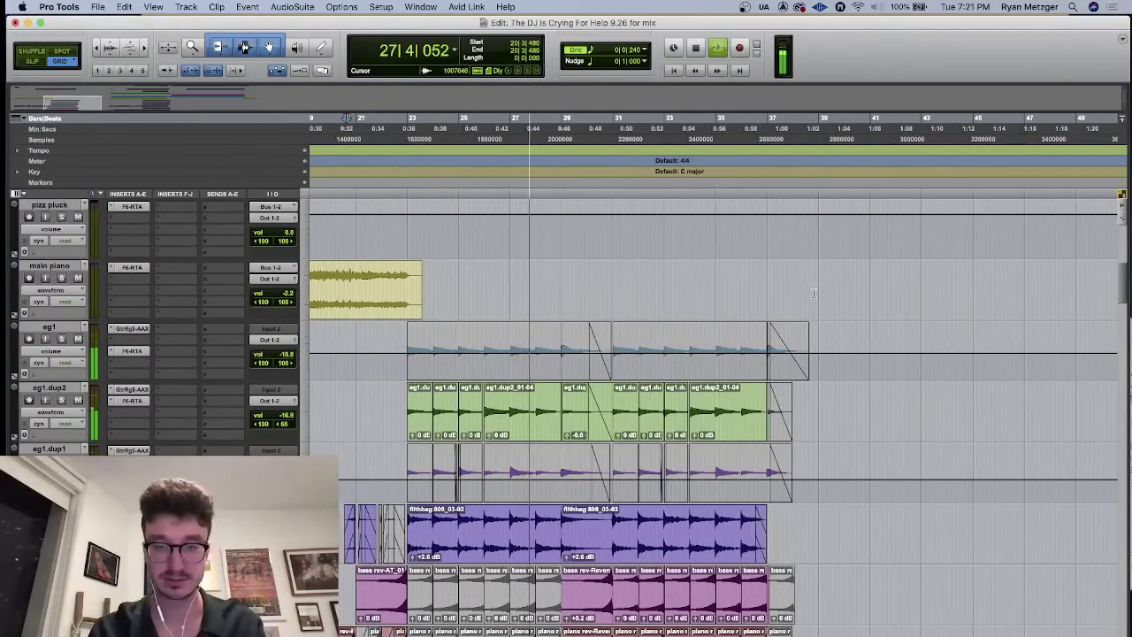
pyautogui.scroll(-10, 814, 294)
pyautogui.hscroll(3, 813, 294)
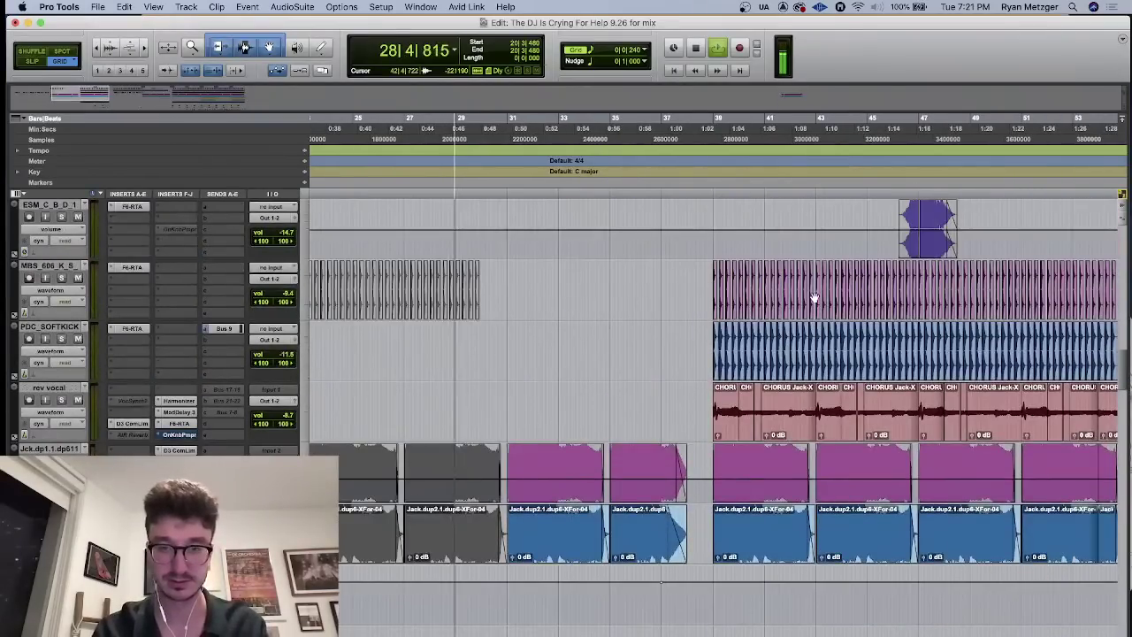
pyautogui.scroll(-5, 664, 424)
pyautogui.hscroll(5, 664, 425)
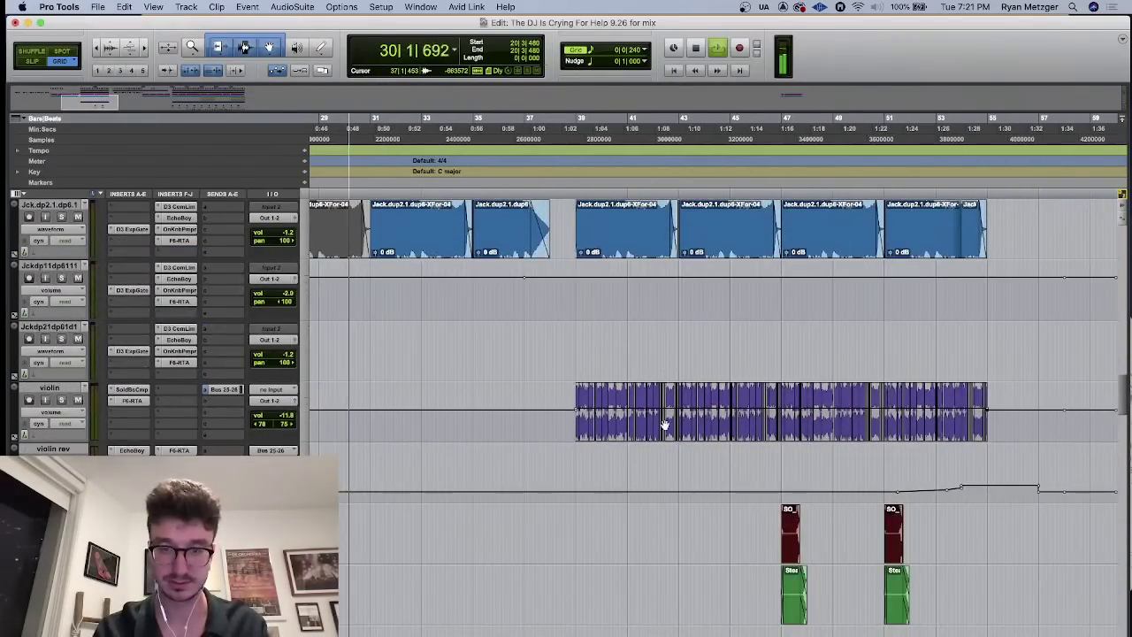
pyautogui.scroll(-3, 664, 424)
pyautogui.scroll(-10, 664, 425)
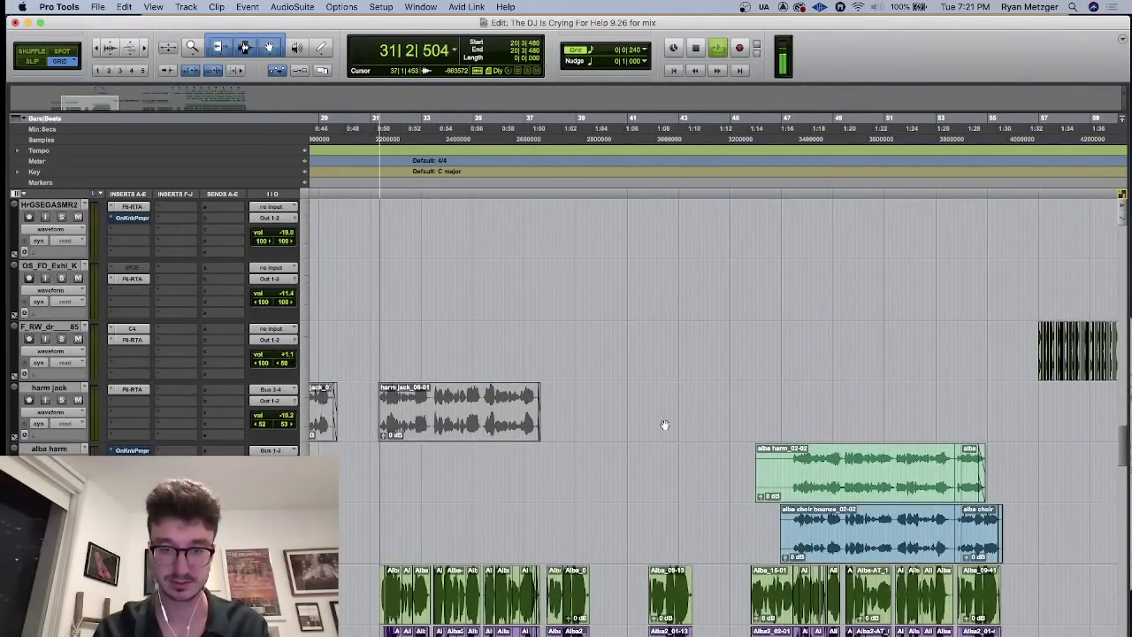
pyautogui.scroll(-2, 664, 426)
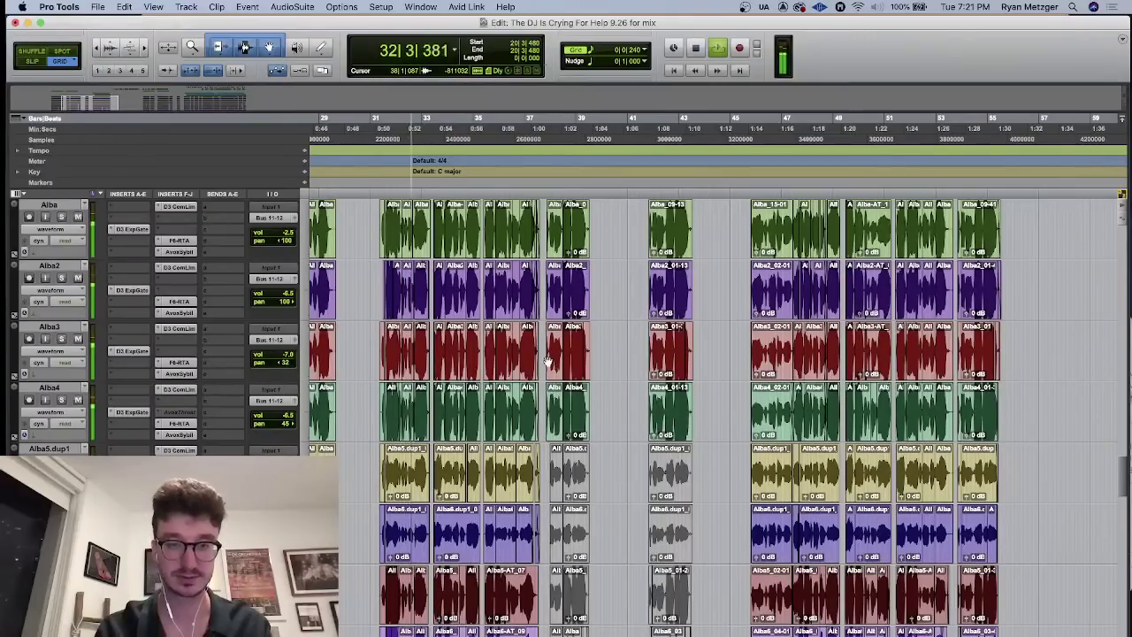
pyautogui.press('space')
# - Play from 35|2|720 into the bar 39 chorus, viewing its bass, 808 and strings clips at a closer zoom
pyautogui.scroll(5, 547, 361)
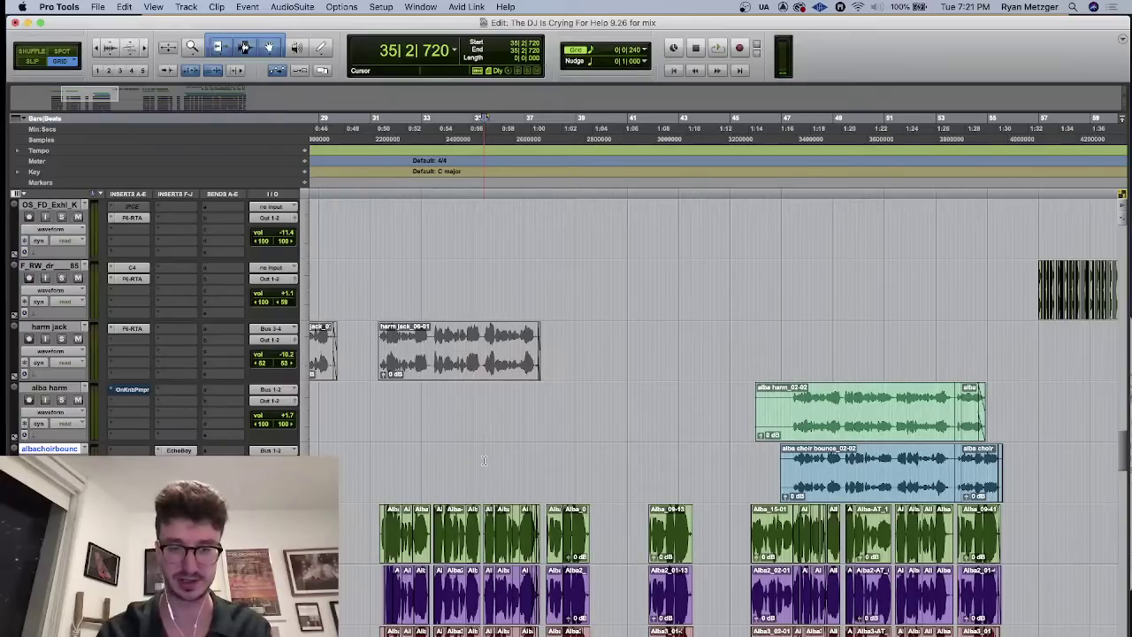
pyautogui.scroll(10, 484, 460)
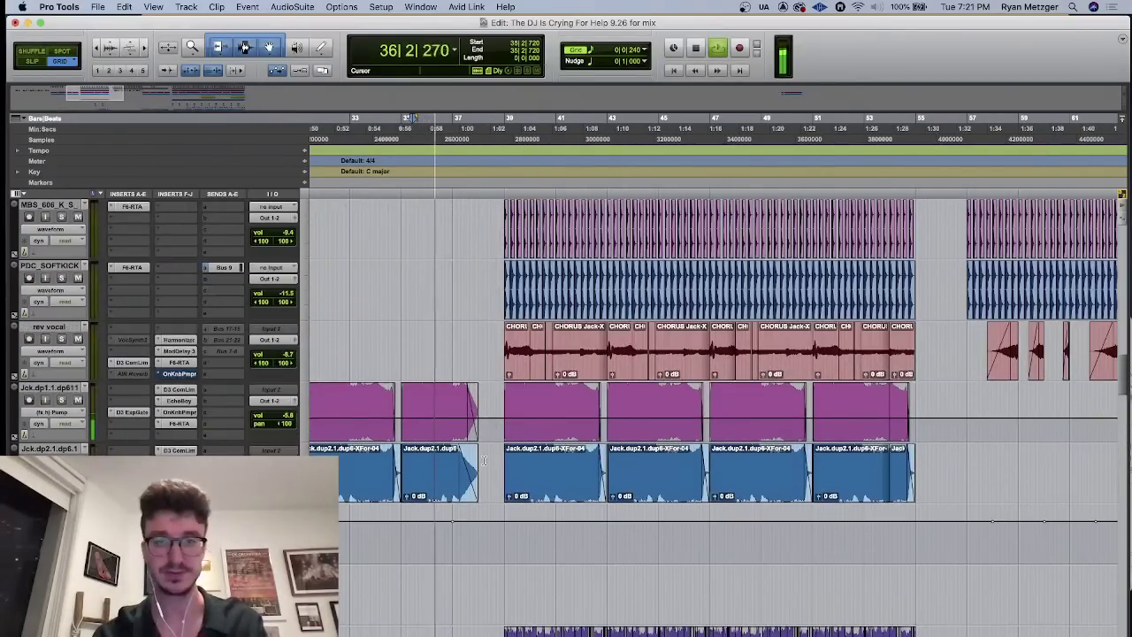
pyautogui.scroll(1, 483, 461)
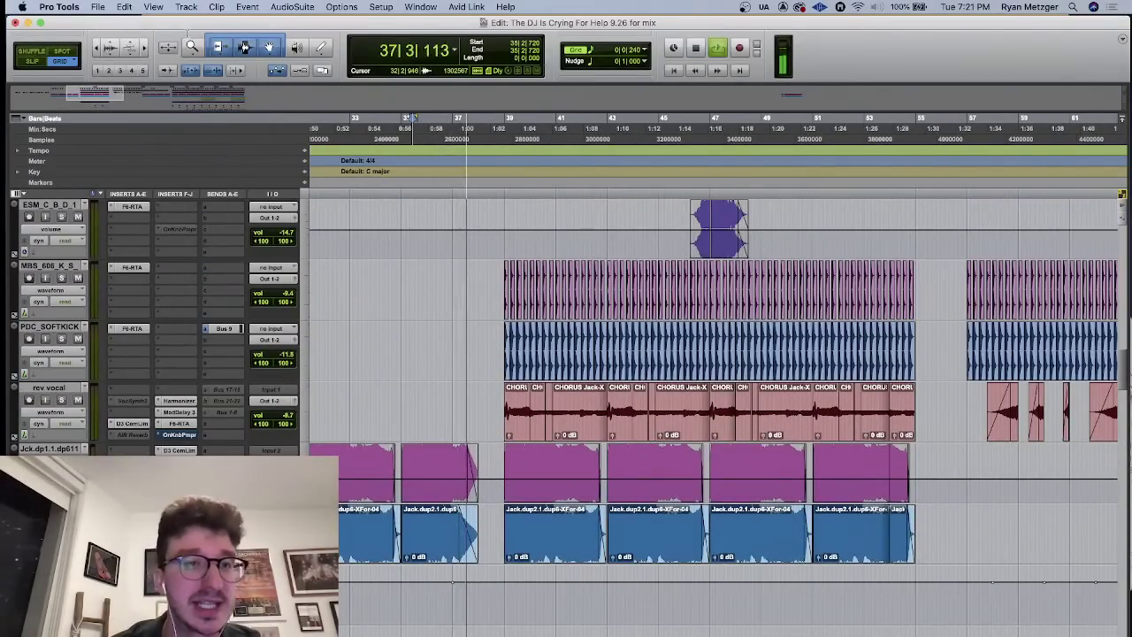
pyautogui.click(144, 53)
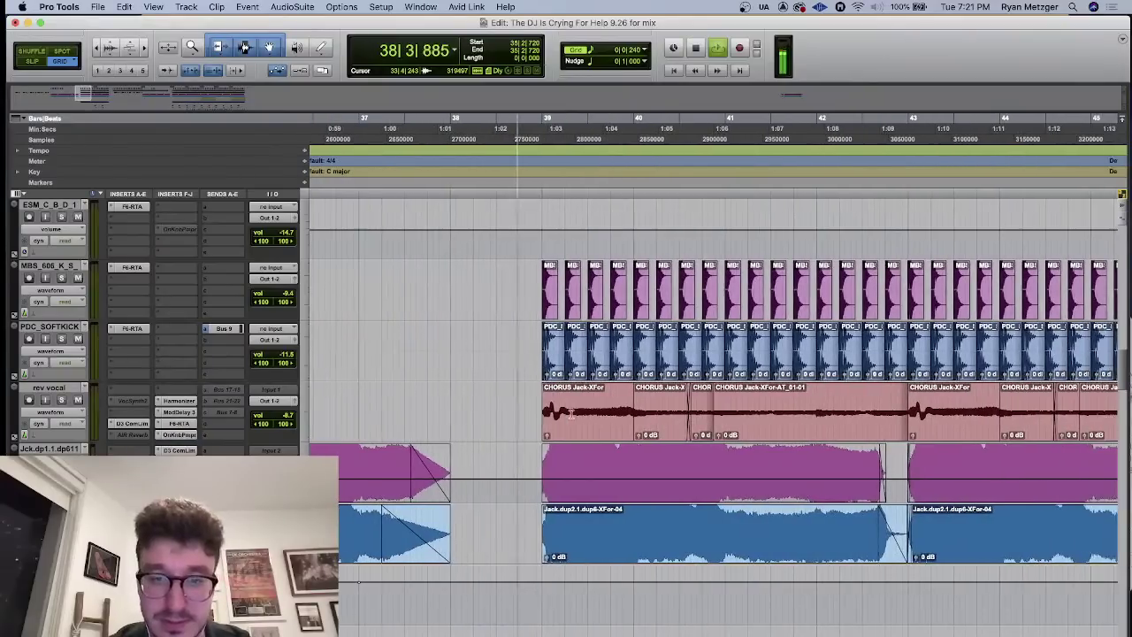
pyautogui.scroll(6, 573, 416)
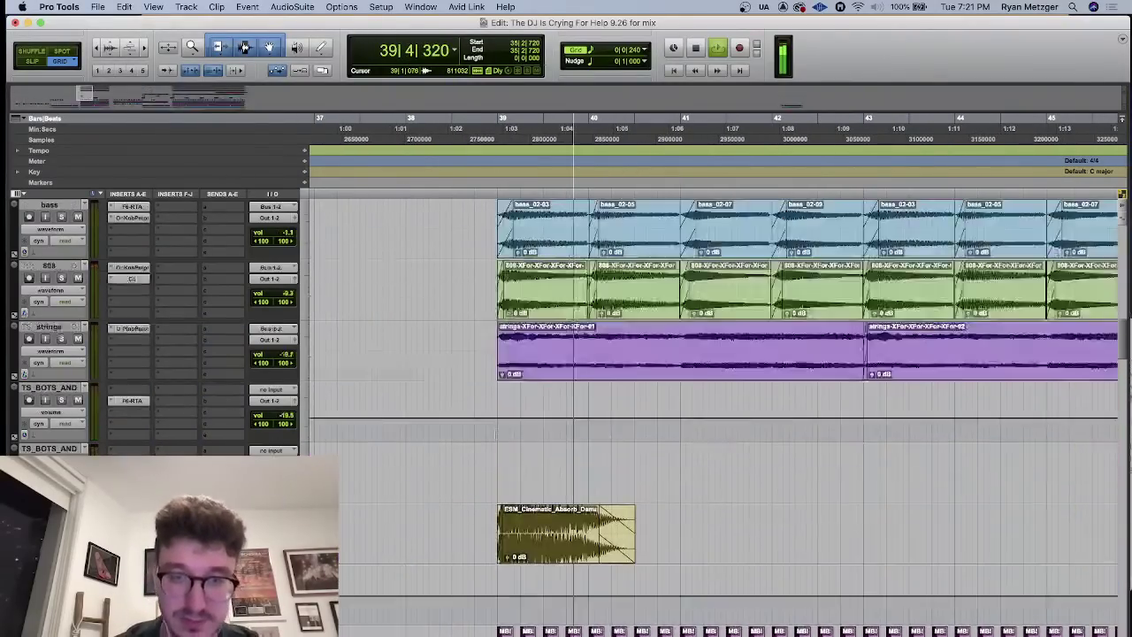
pyautogui.scroll(-3, 487, 498)
pyautogui.press('space')
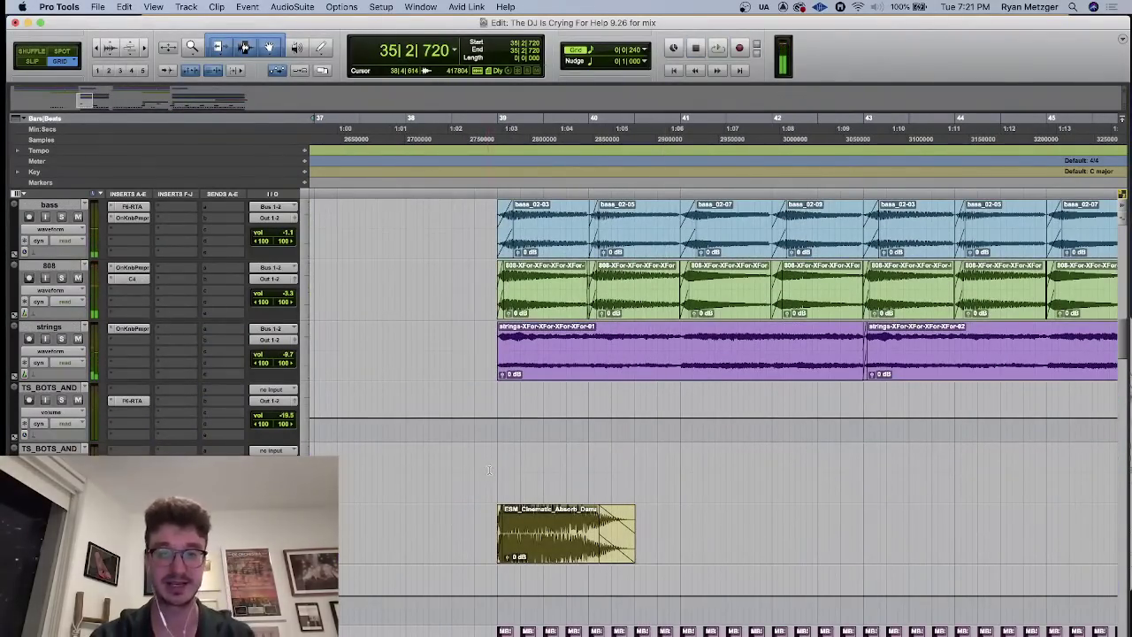
# - Examine the arrangement past the chorus, from the reversed clips at bar 55 to the bass, 808 and strings at bar 89
pyautogui.scroll(5, 489, 470)
pyautogui.click(489, 469)
pyautogui.hscroll(10, 489, 469)
pyautogui.scroll(5, 489, 469)
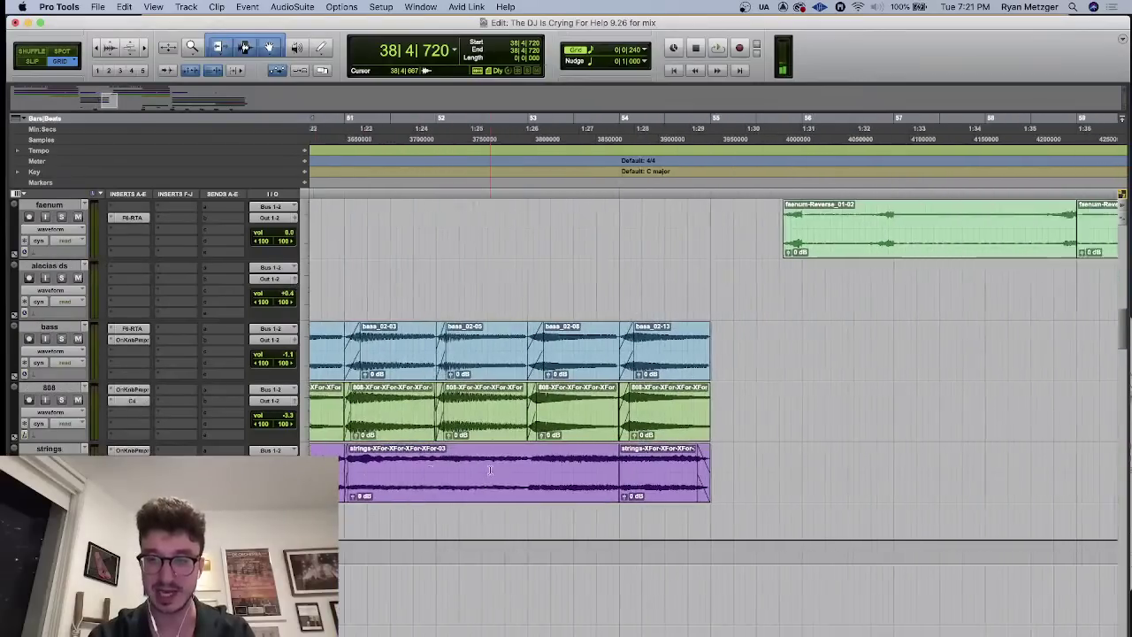
pyautogui.hscroll(2, 489, 469)
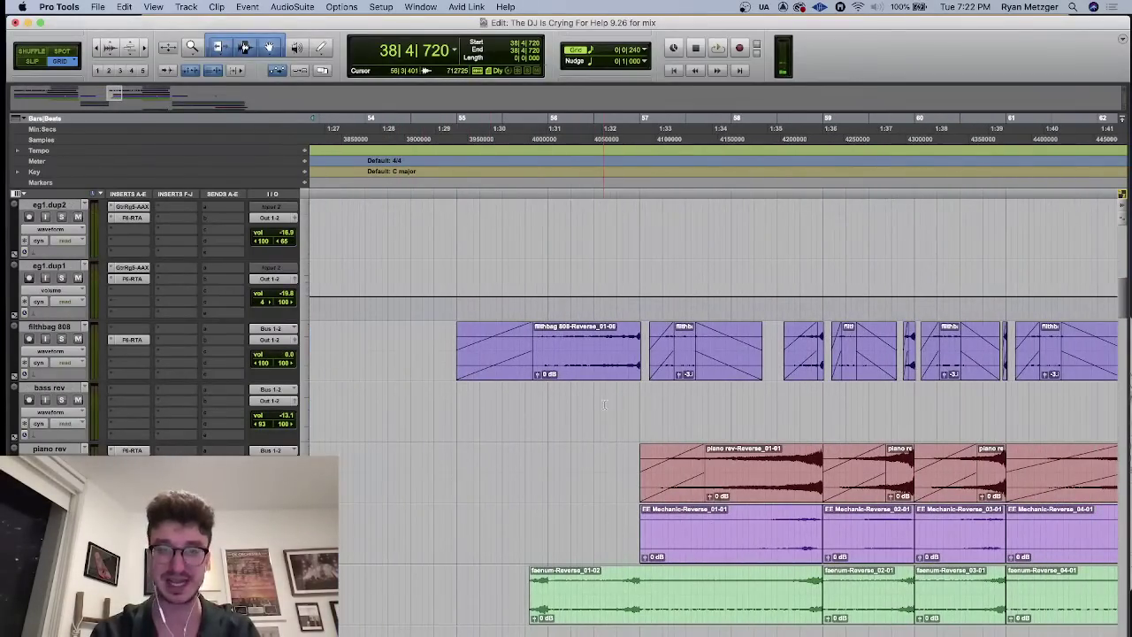
pyautogui.click(98, 49)
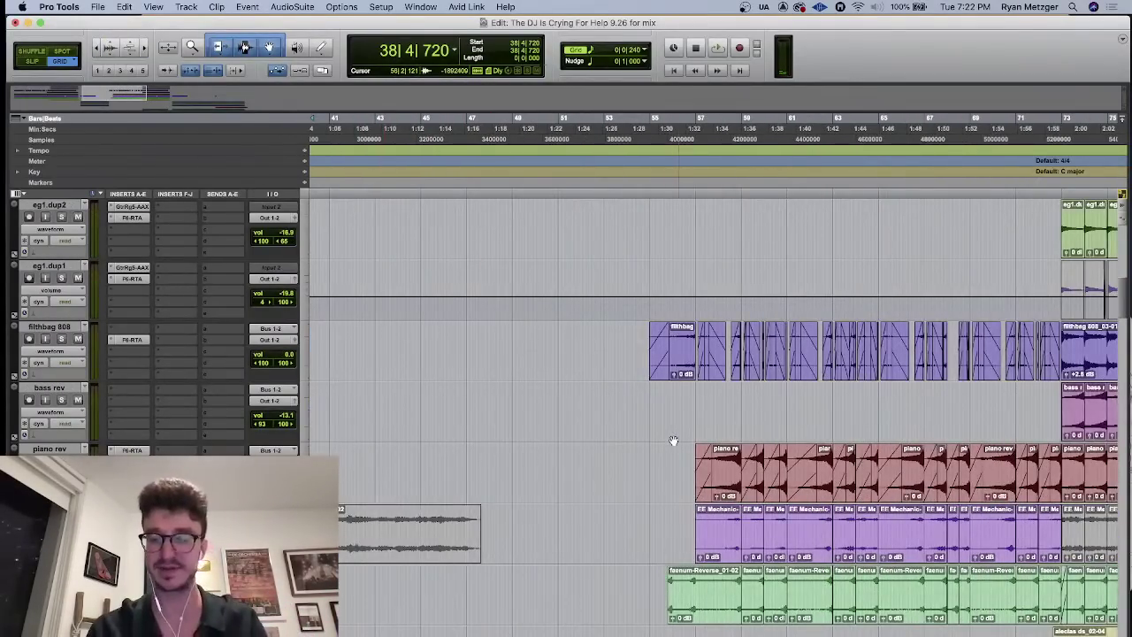
pyautogui.hscroll(5, 673, 439)
pyautogui.scroll(-5, 672, 440)
pyautogui.hscroll(5, 672, 439)
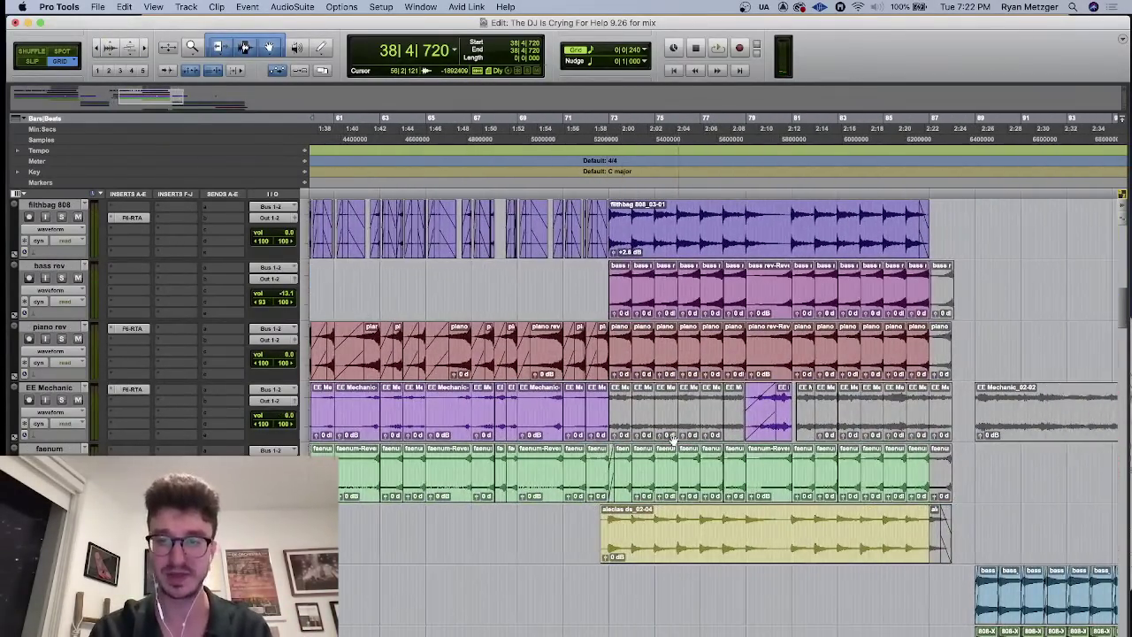
pyautogui.scroll(-3, 673, 440)
# - Zoom in around bar 81 and play from 80|4|240 into the ESM_Cinematic_Absorb clip
pyautogui.click(709, 425)
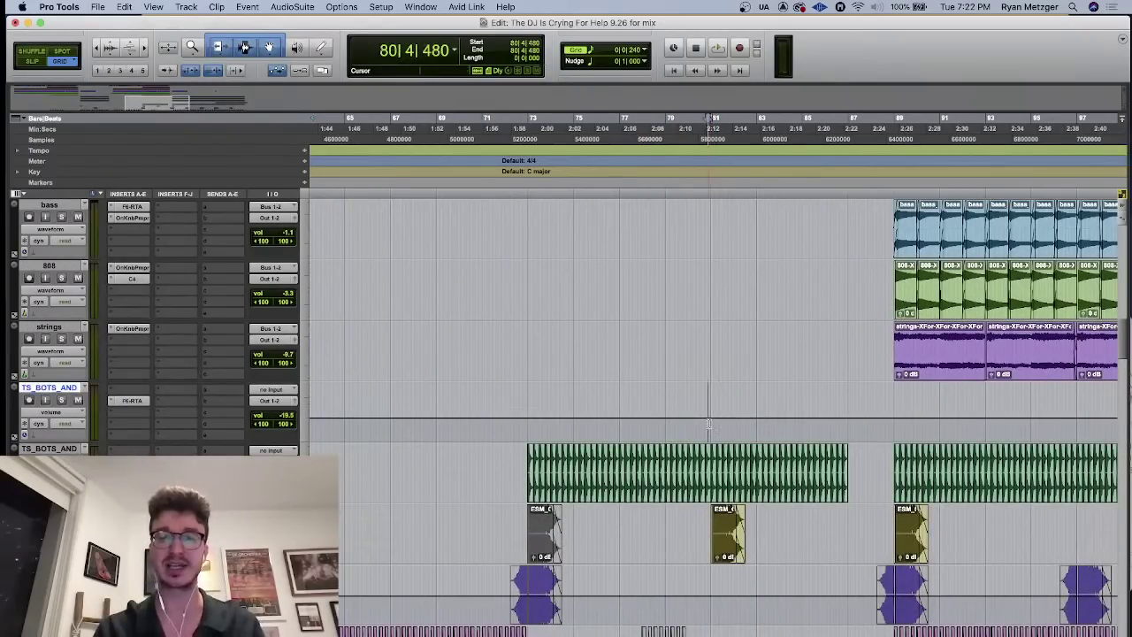
pyautogui.click(143, 46)
pyautogui.scroll(-4, 863, 466)
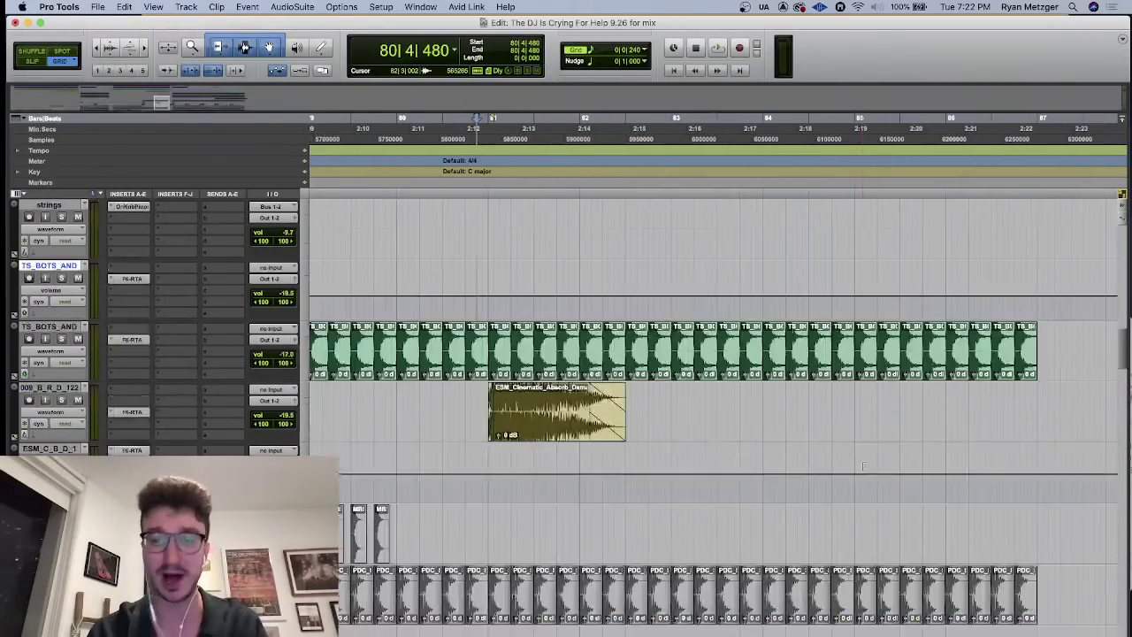
pyautogui.scroll(-5, 862, 466)
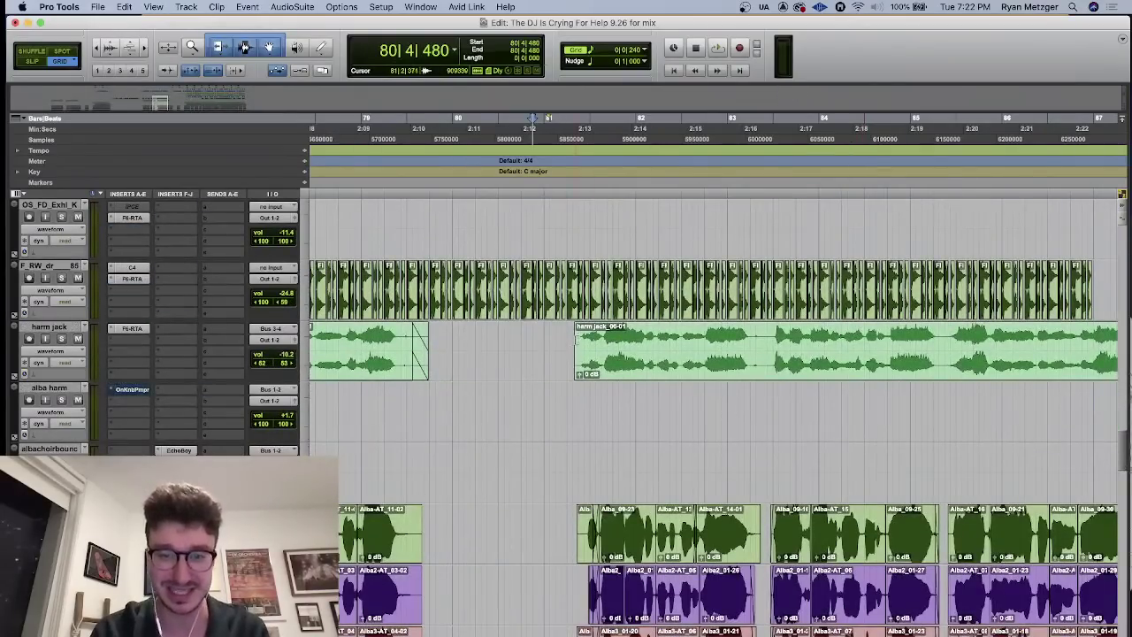
pyautogui.scroll(6, 534, 327)
pyautogui.press('space')
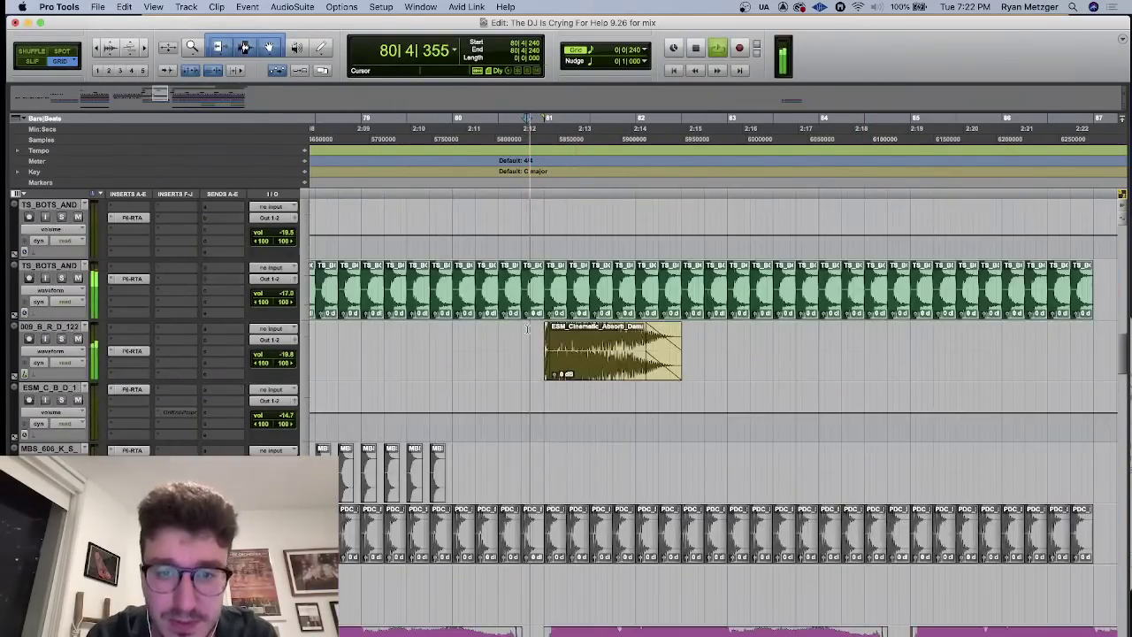
# - Play from 88|4|480 into the chorus at bar 89, viewing its drum, vocal and violin tracks
pyautogui.hscroll(5, 526, 329)
pyautogui.click(690, 301)
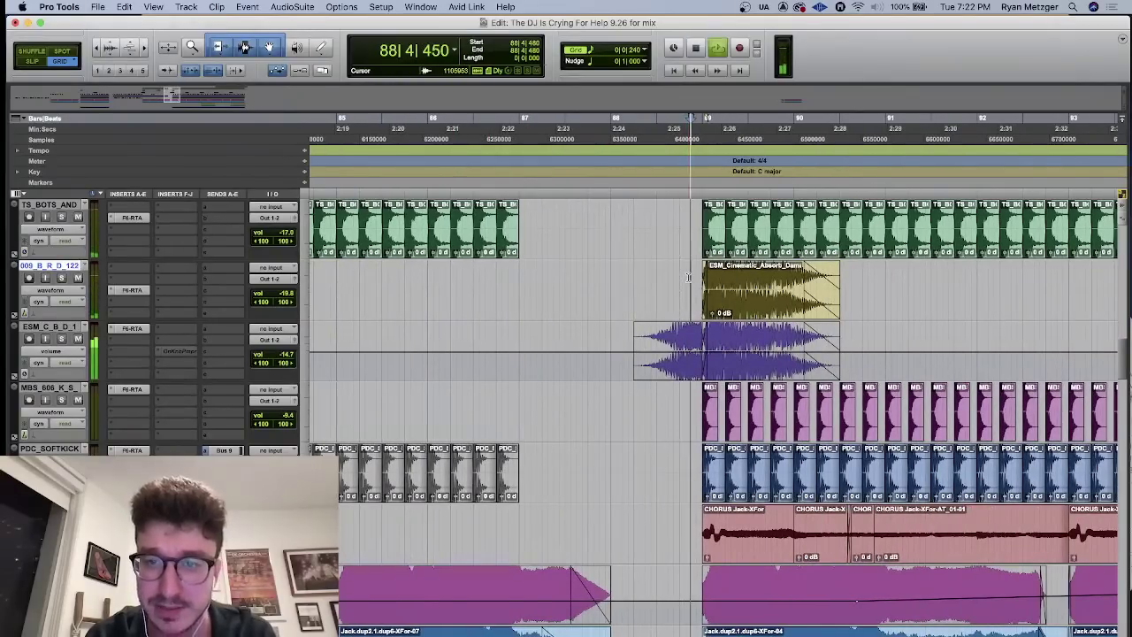
pyautogui.scroll(4, 687, 277)
pyautogui.scroll(-10, 619, 301)
pyautogui.press('space')
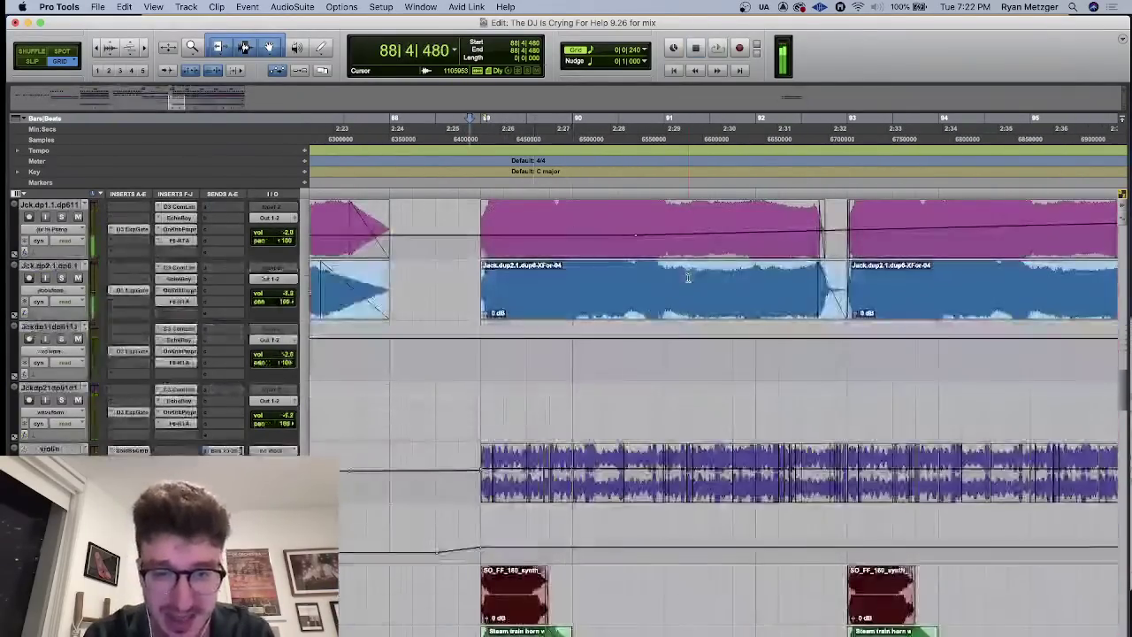
# - Play from 88|4|240 into the bar 89 chorus with the SO_F_160 synth track soloed
pyautogui.click(464, 391)
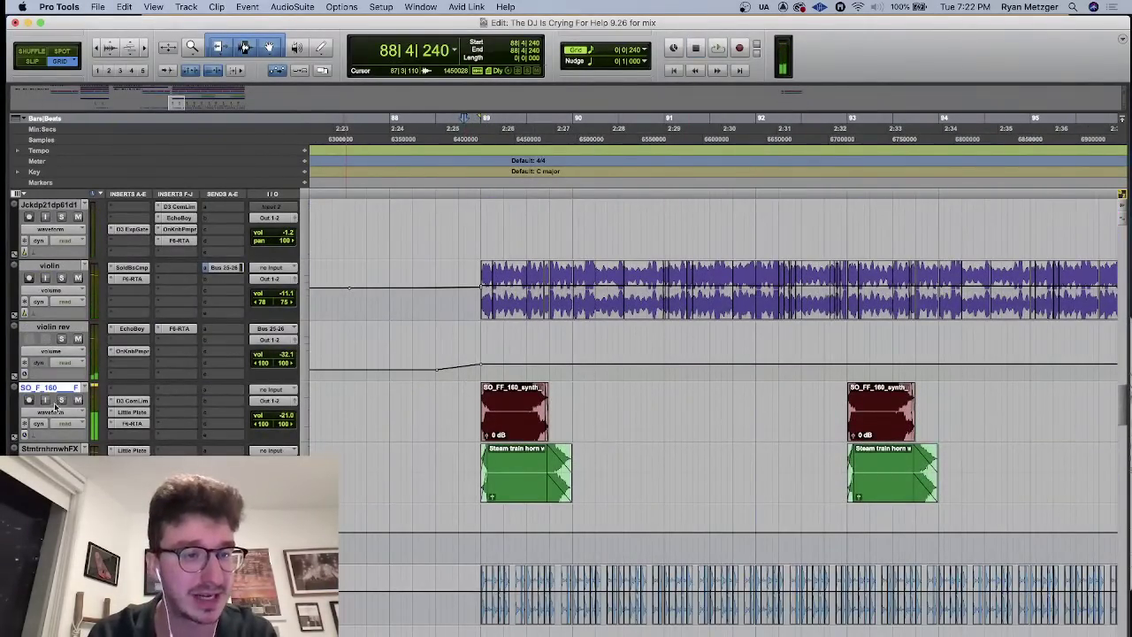
pyautogui.press('space')
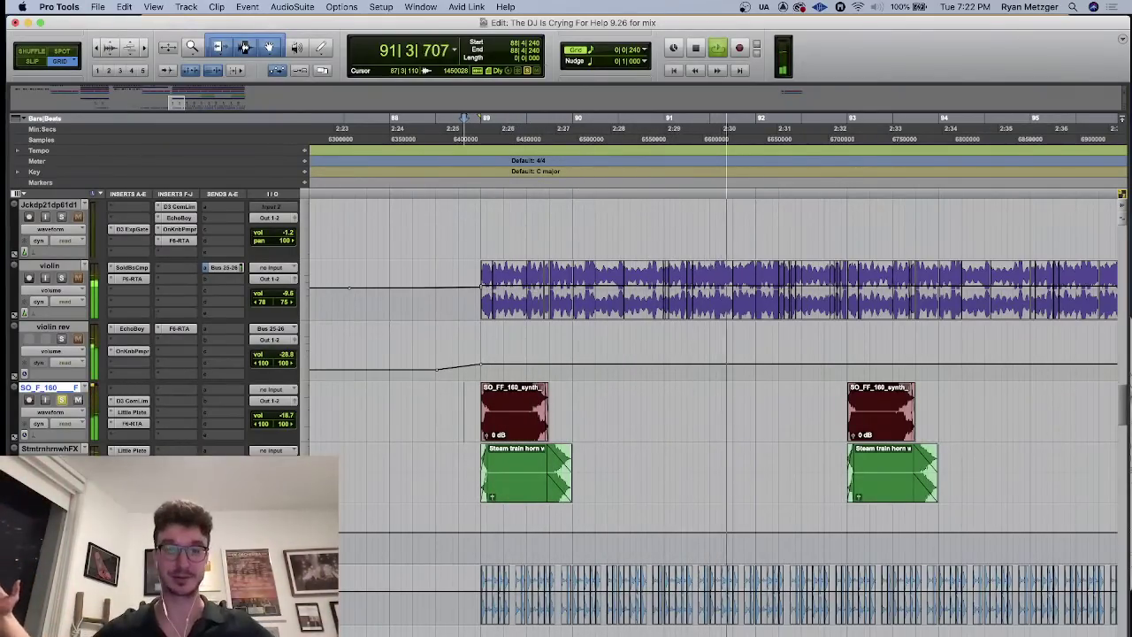
pyautogui.press('space')
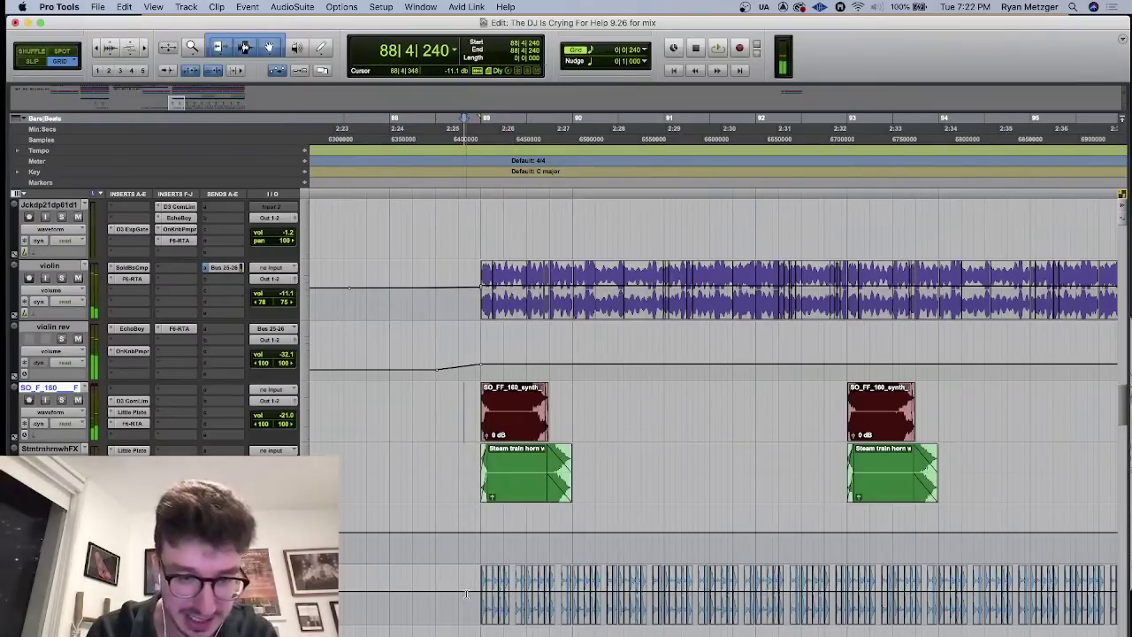
# - Play from 88|4|720, viewing the synth, steam train horn and HrsGISEGASMR clips at a wider zoom up to bar 104
pyautogui.scroll(-3, 530, 547)
pyautogui.hscroll(3, 606, 548)
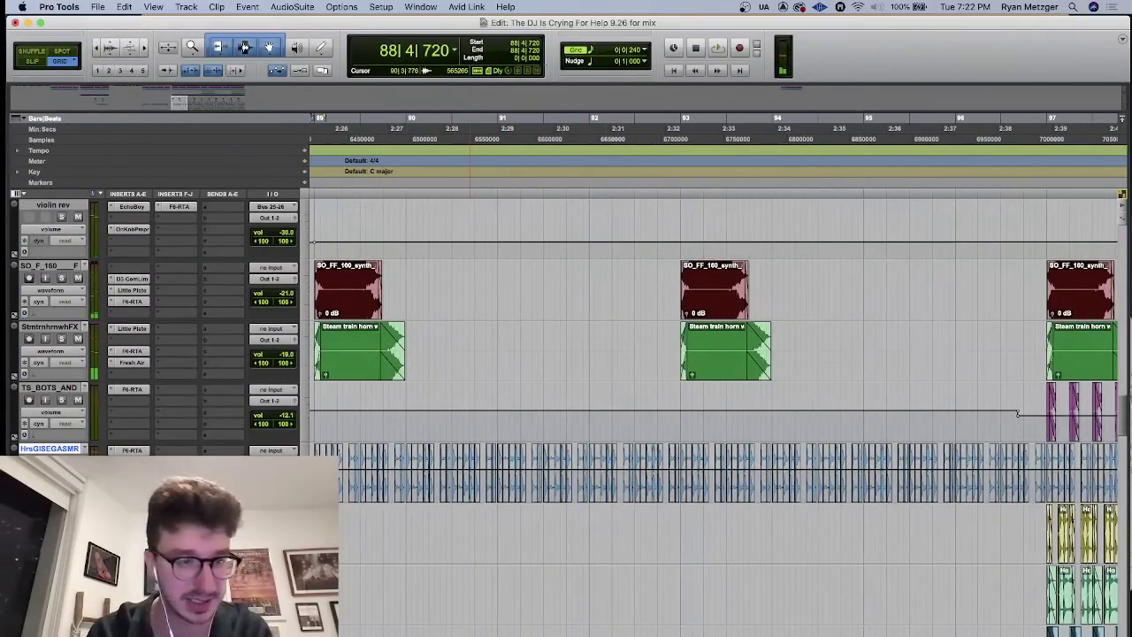
pyautogui.press('space')
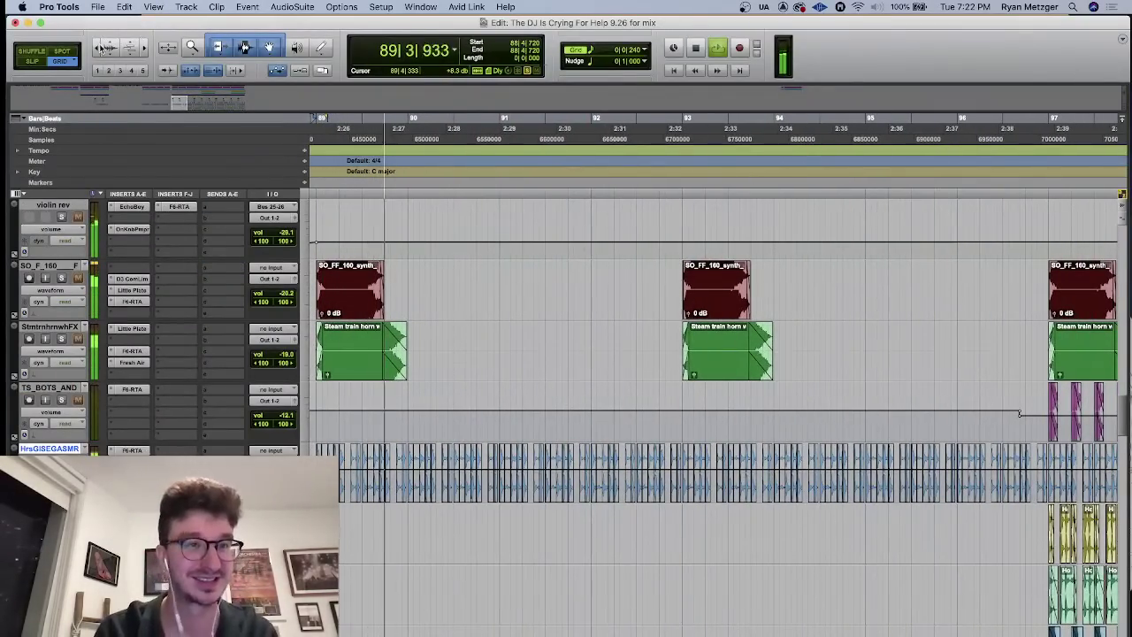
pyautogui.press('super+bracketleft')
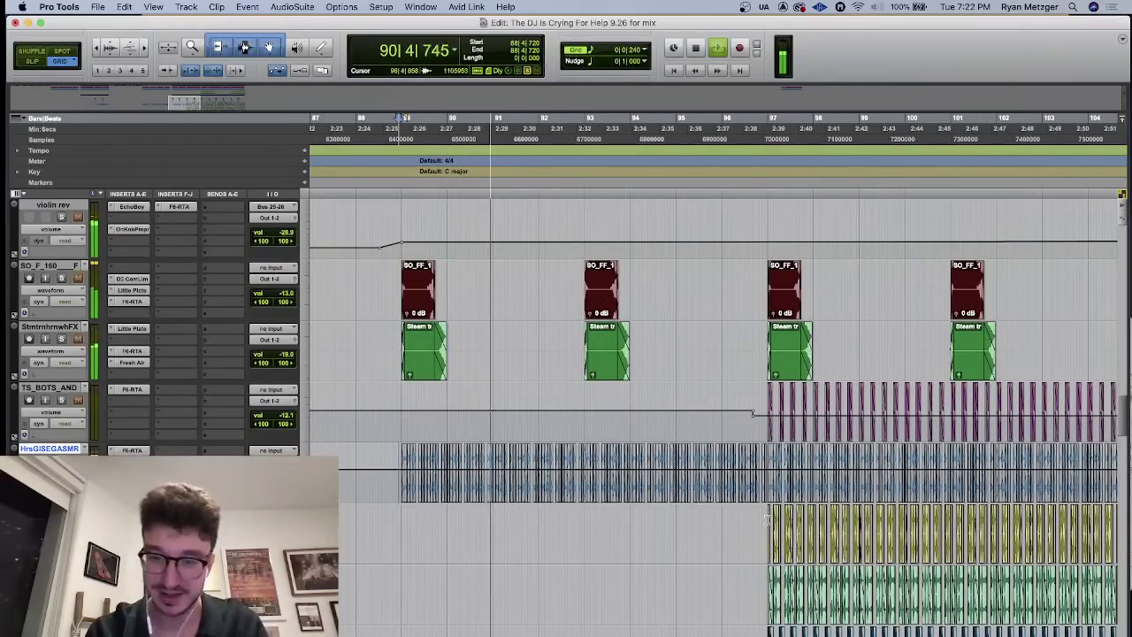
pyautogui.press('space')
# - Play from 96|4|720 into bar 97, where the TS_BOTS_AND clips enter
pyautogui.click(765, 519)
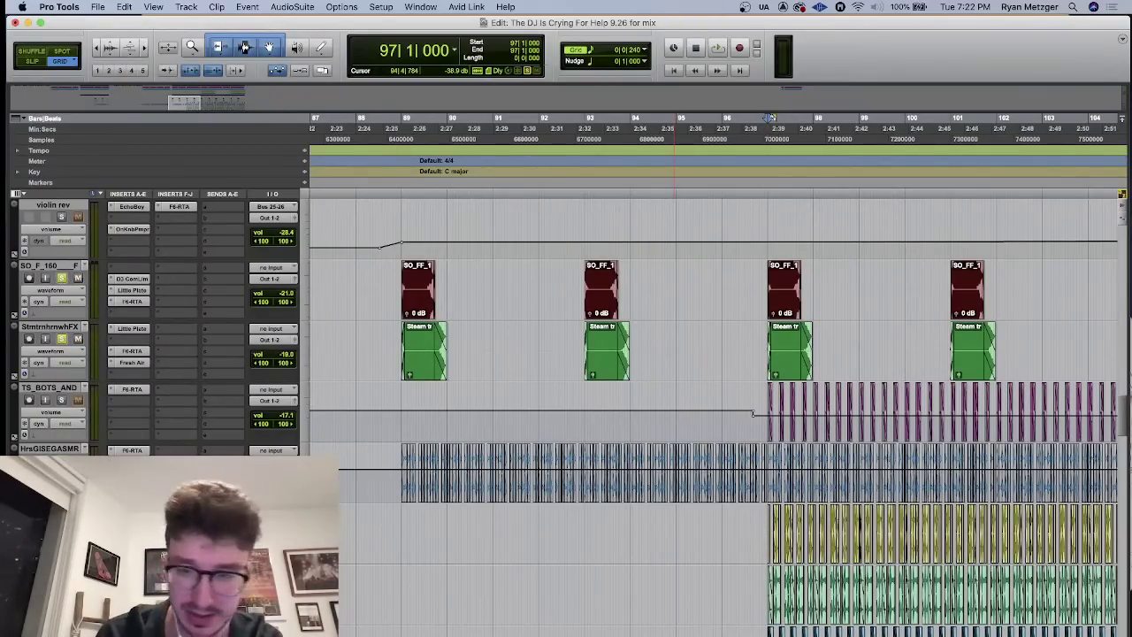
pyautogui.press('space')
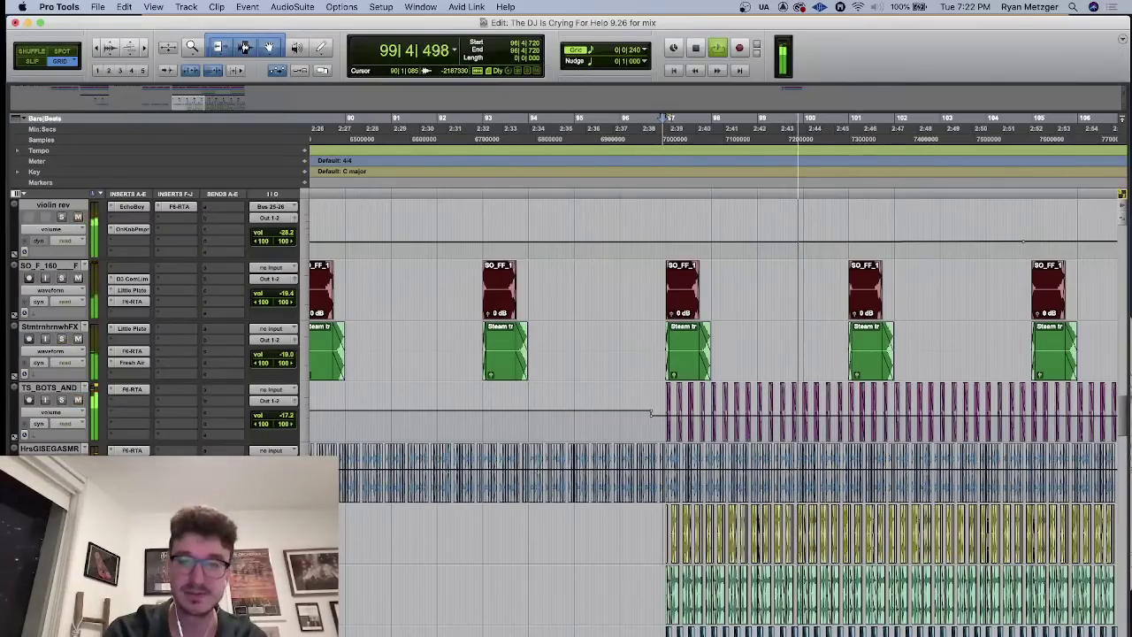
pyautogui.click(811, 328)
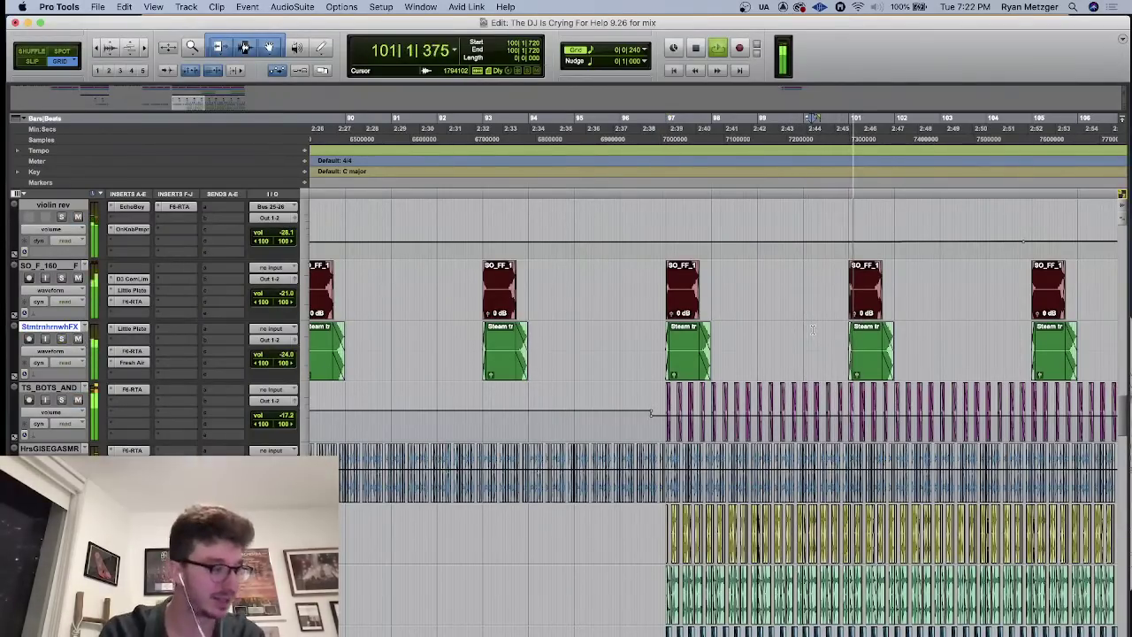
pyautogui.press('space')
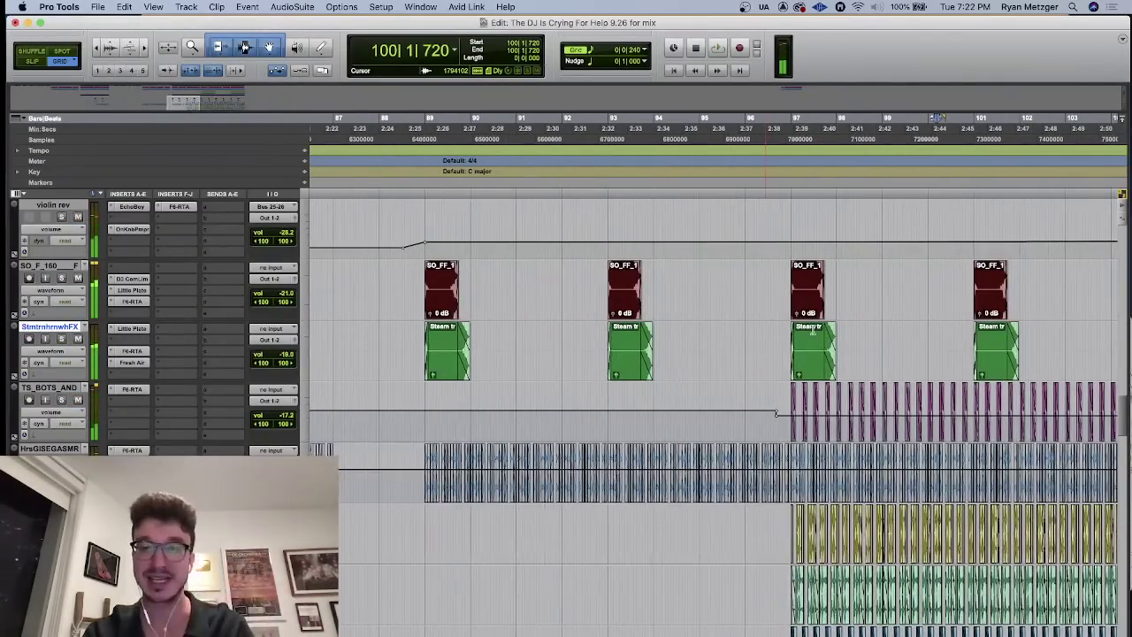
# - Go back to the earlier chorus and play from 46|4|720 into bar 47, viewing its violin, kick and vocal tracks
pyautogui.click(770, 329)
pyautogui.hscroll(-15, 770, 329)
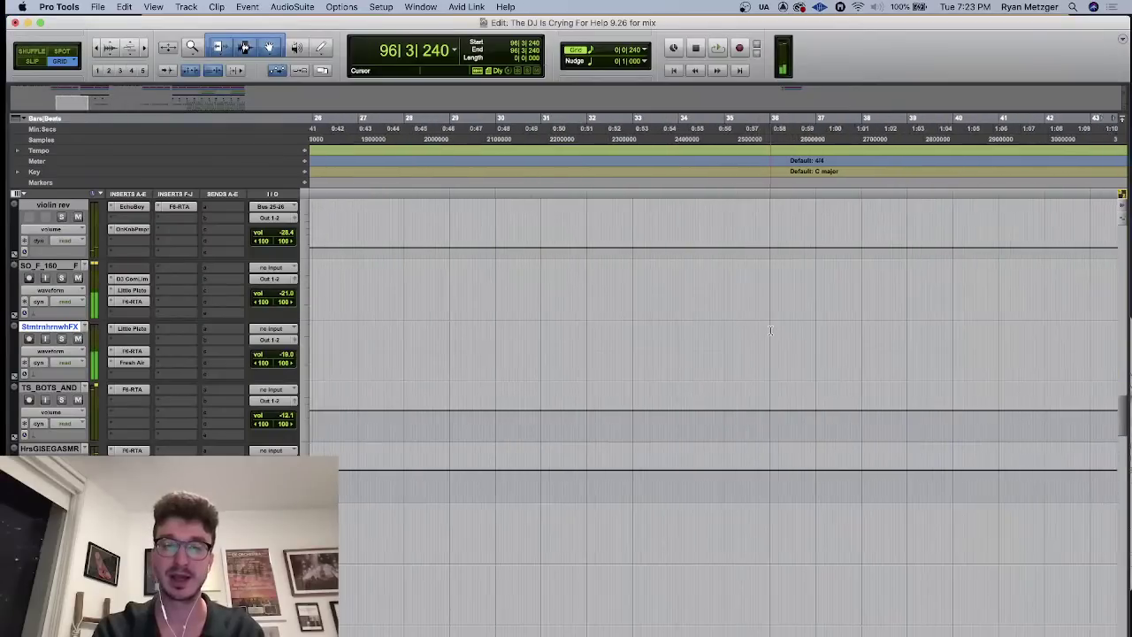
pyautogui.click(890, 334)
pyautogui.hscroll(3, 891, 334)
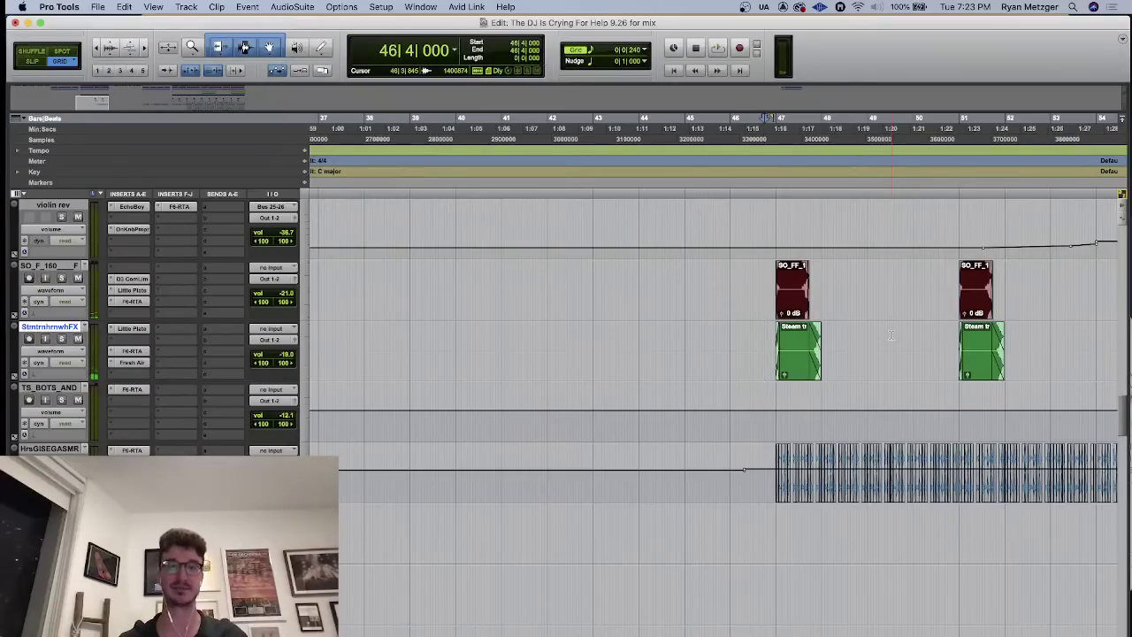
pyautogui.click(769, 239)
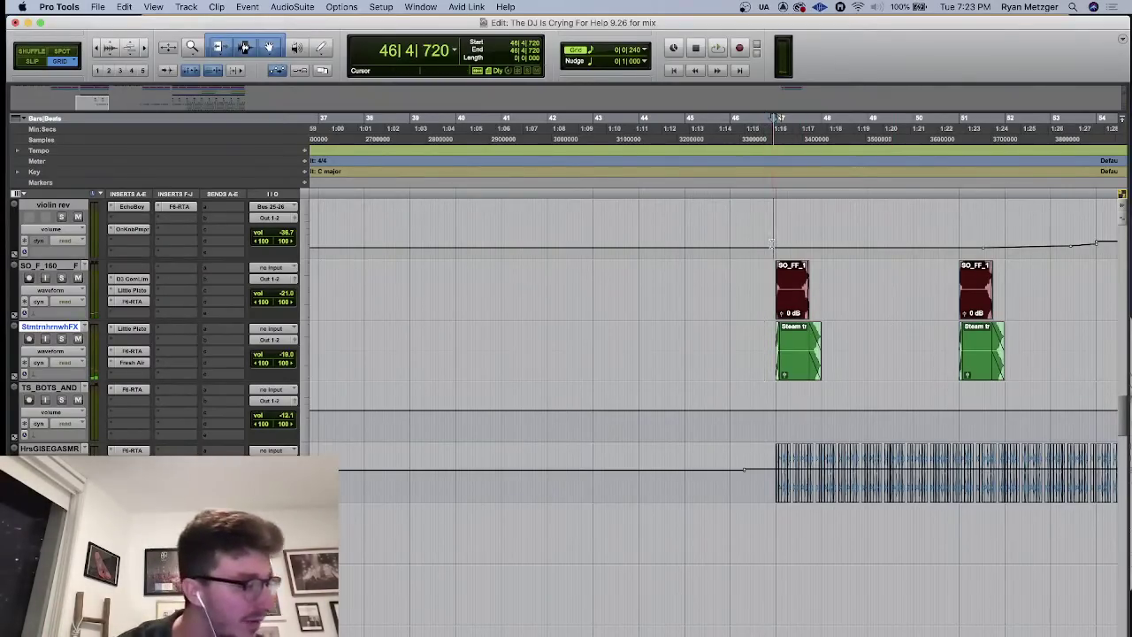
pyautogui.press('space')
pyautogui.scroll(10, 771, 244)
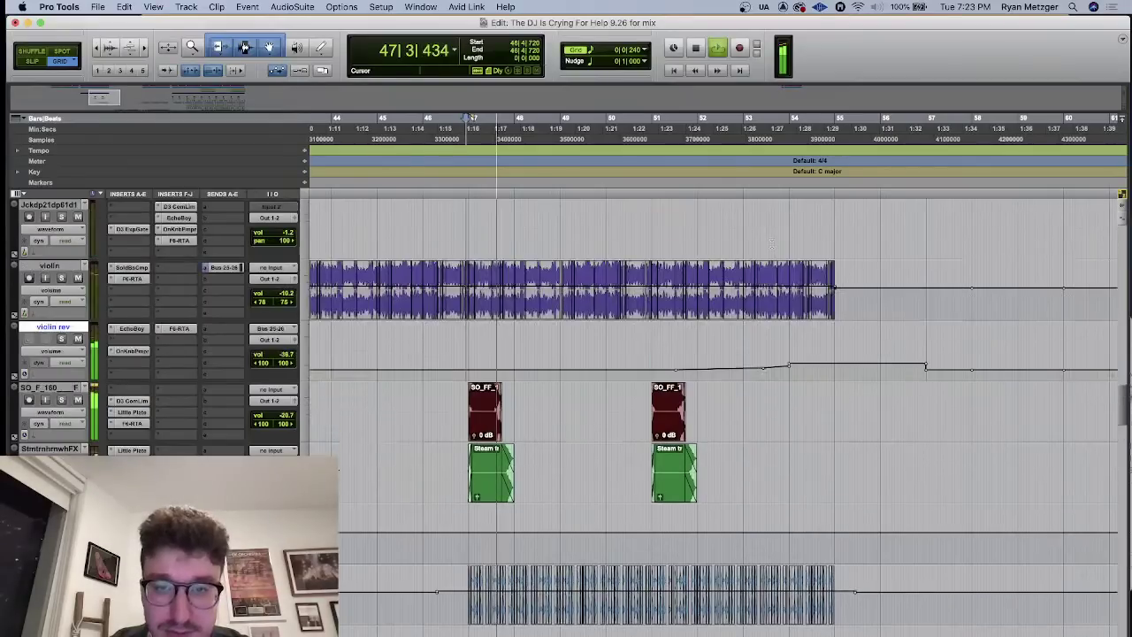
pyautogui.scroll(2, 771, 243)
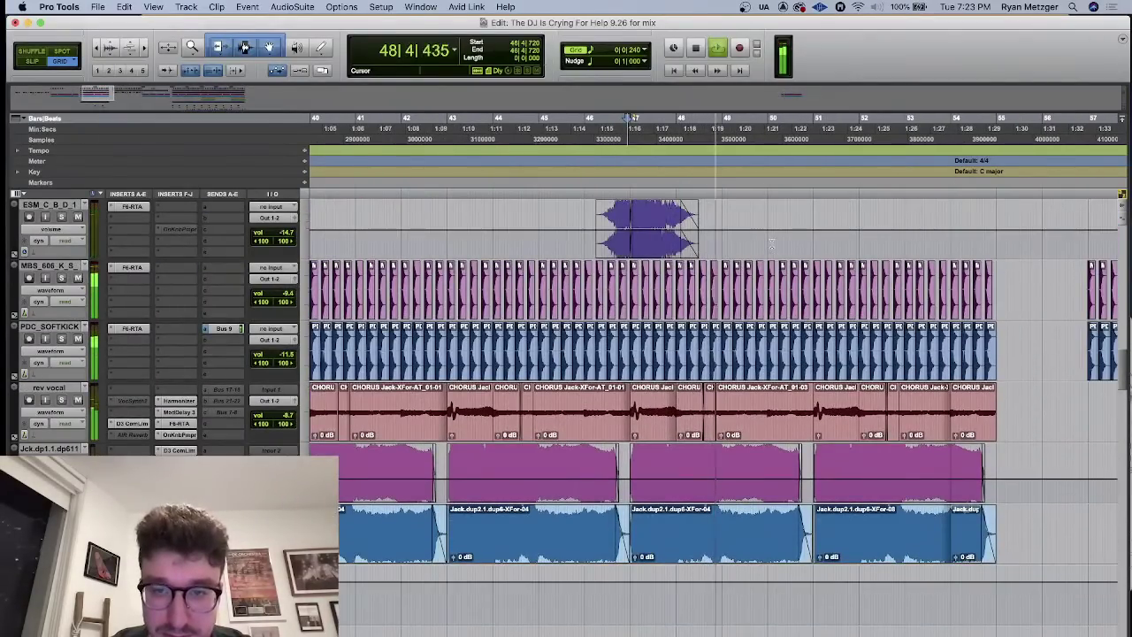
pyautogui.press('space')
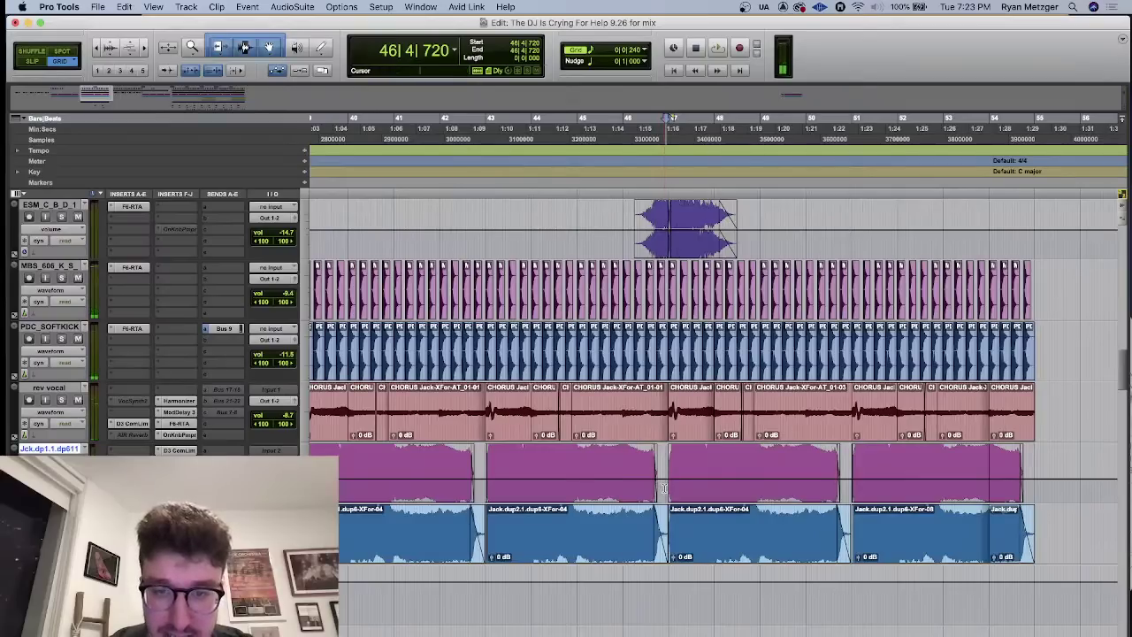
# - Replay the passage from 46|4|720 twice, first with the rev vocal track soloed
pyautogui.press('space')
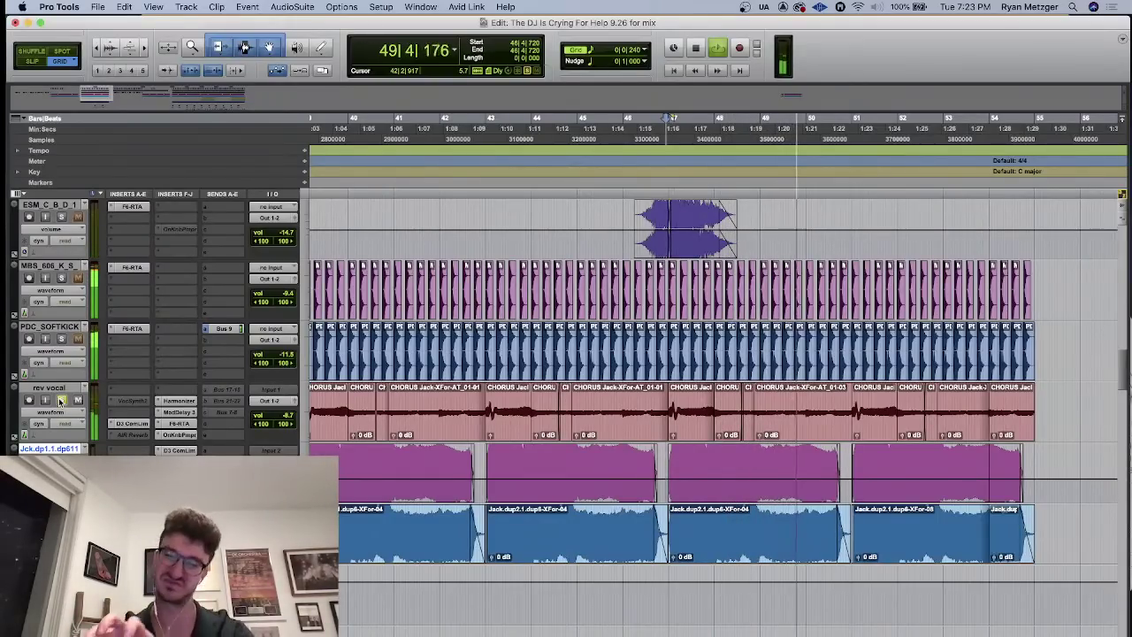
pyautogui.press('space')
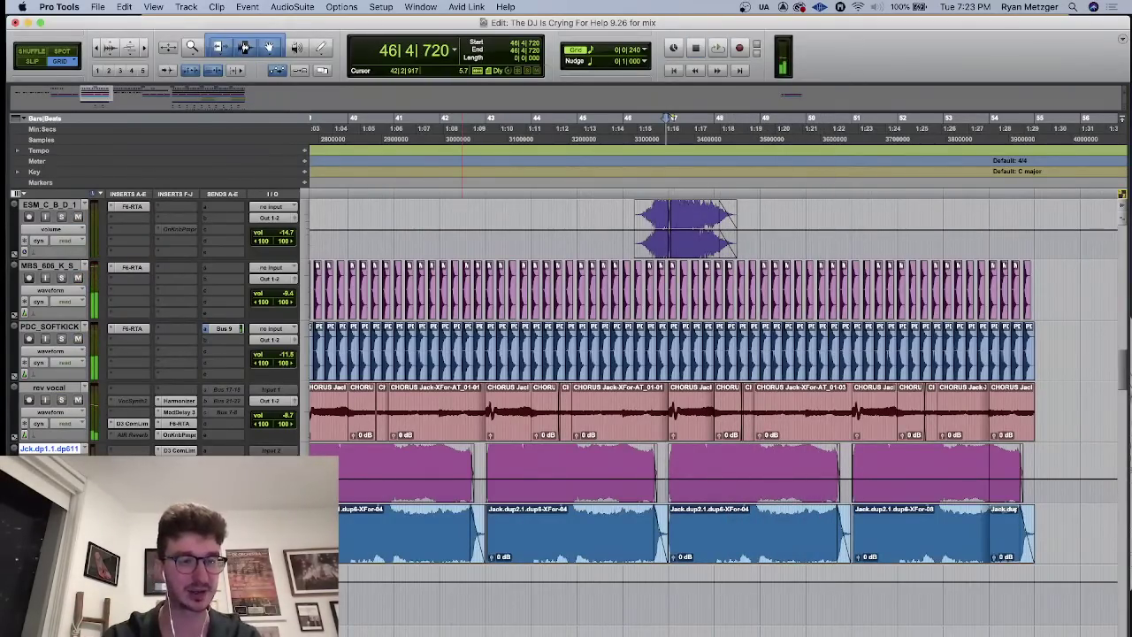
pyautogui.press('space')
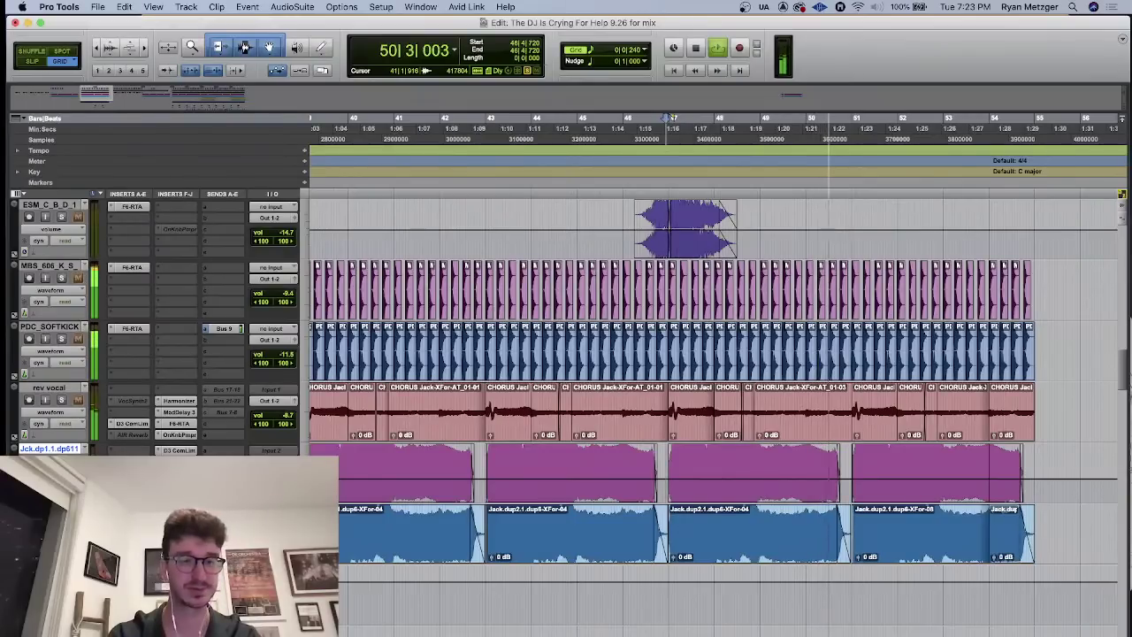
pyautogui.press('space')
# - Solo the PDC_SOFTKICK track alongside the other kick and play from 46|4|480 through the ESM_C_B_D_1 clip
pyautogui.click(662, 238)
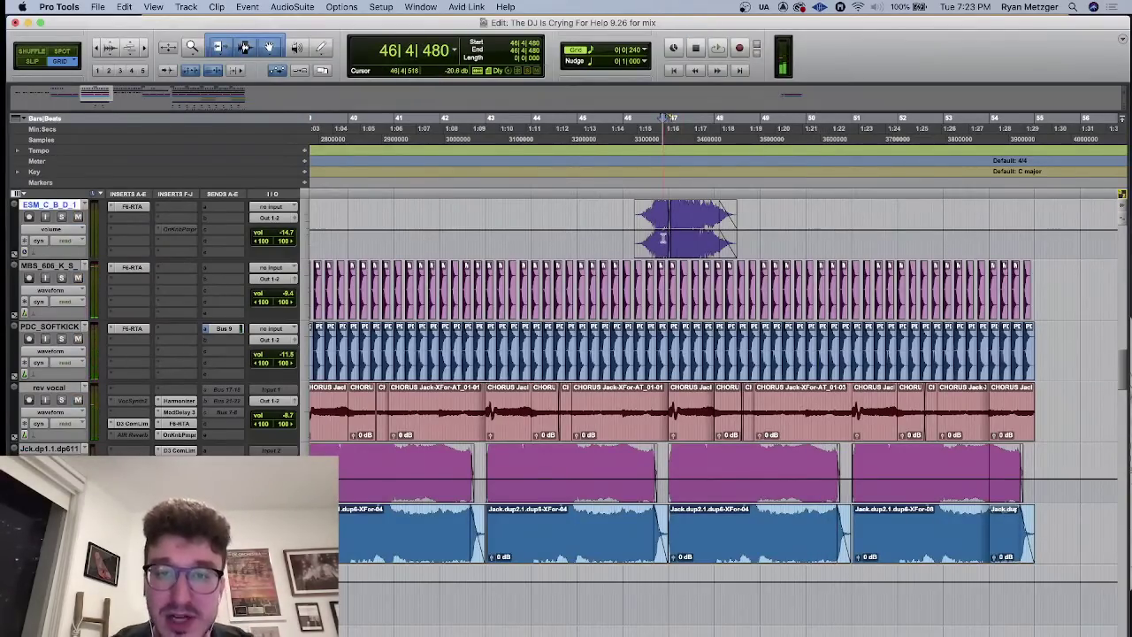
pyautogui.click(61, 340)
pyautogui.press('space')
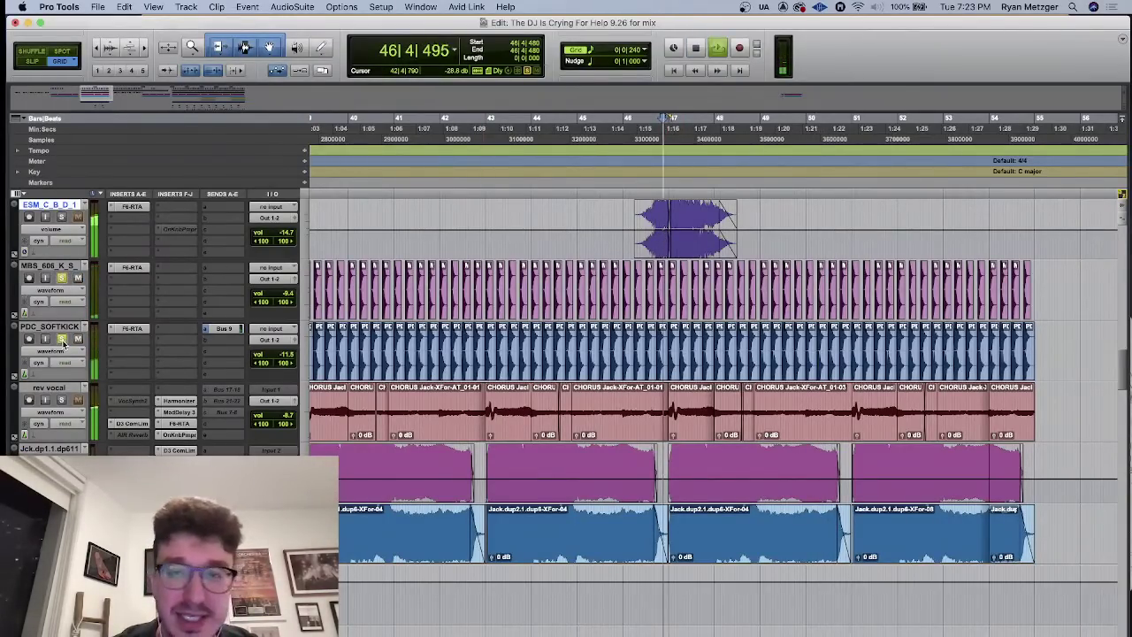
pyautogui.scroll(5, 64, 345)
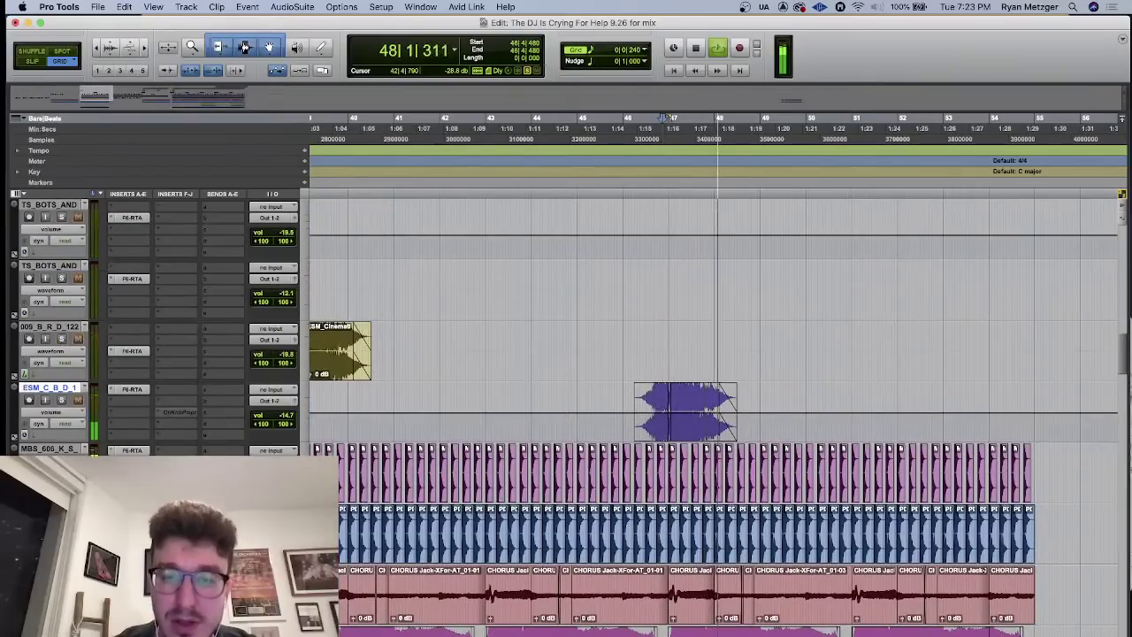
pyautogui.press('space')
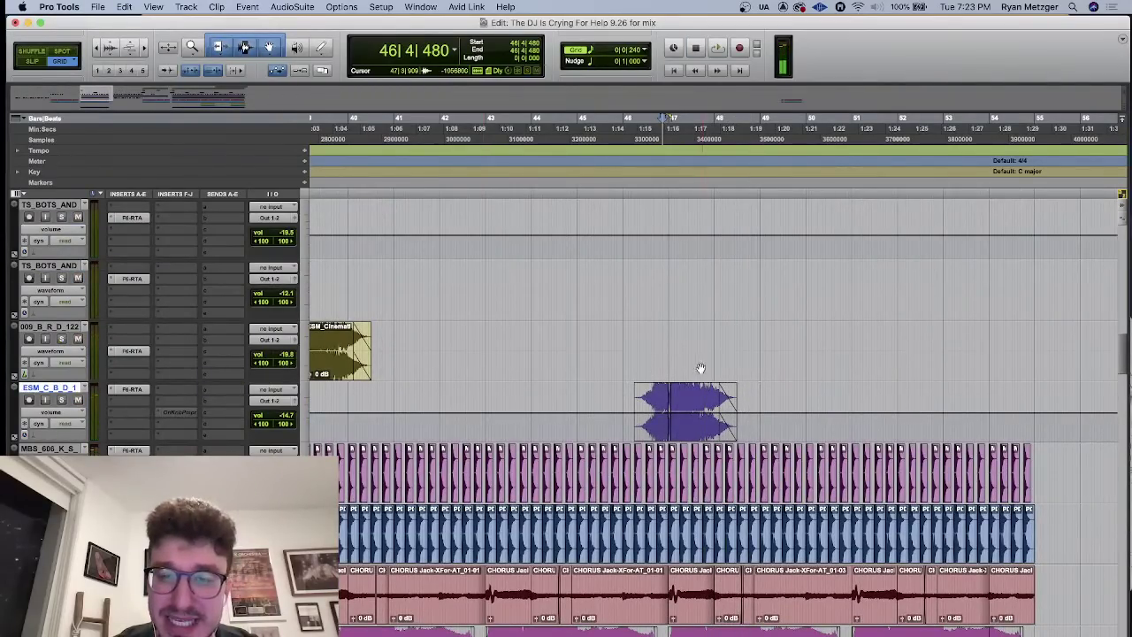
# - Play twice from 47|1|000 to audition the second half of the chorus
pyautogui.click(669, 336)
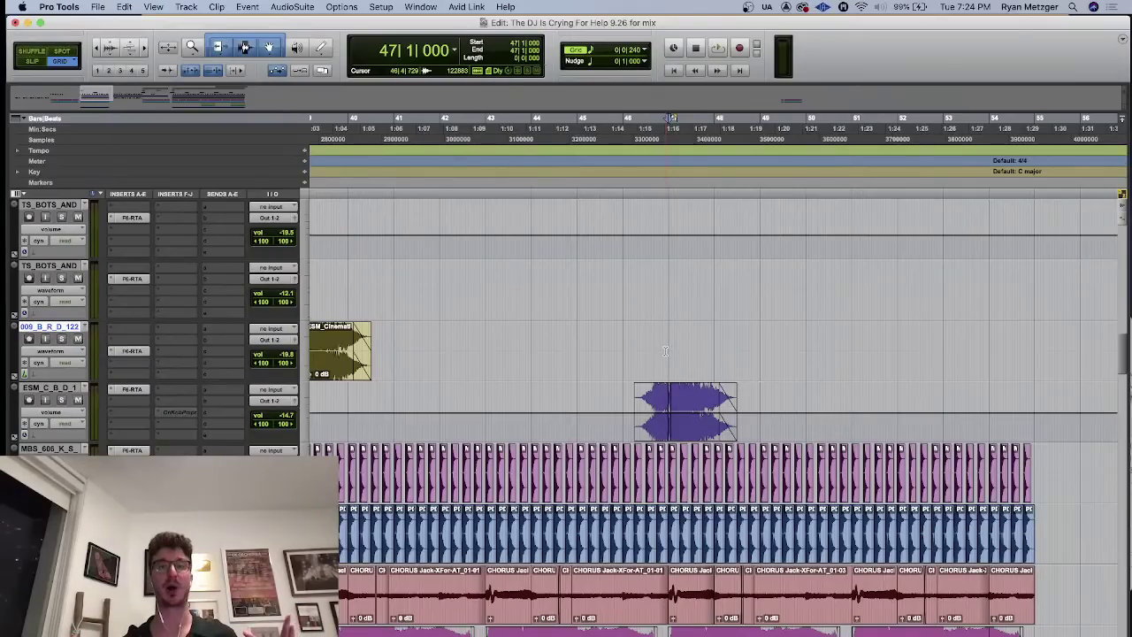
pyautogui.press('space')
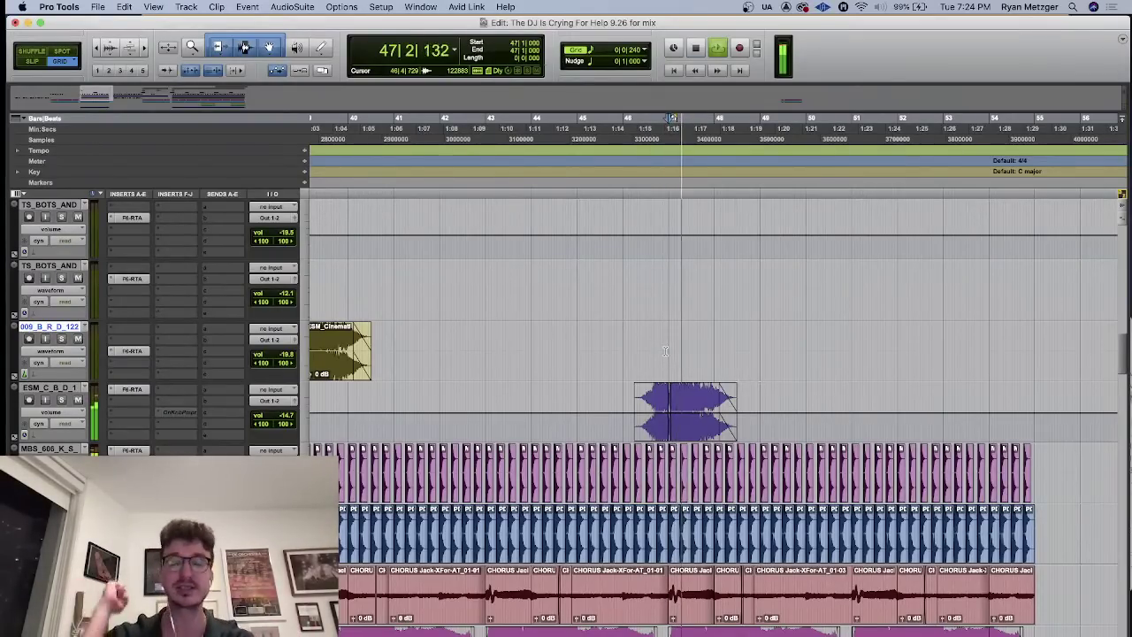
pyautogui.press('space')
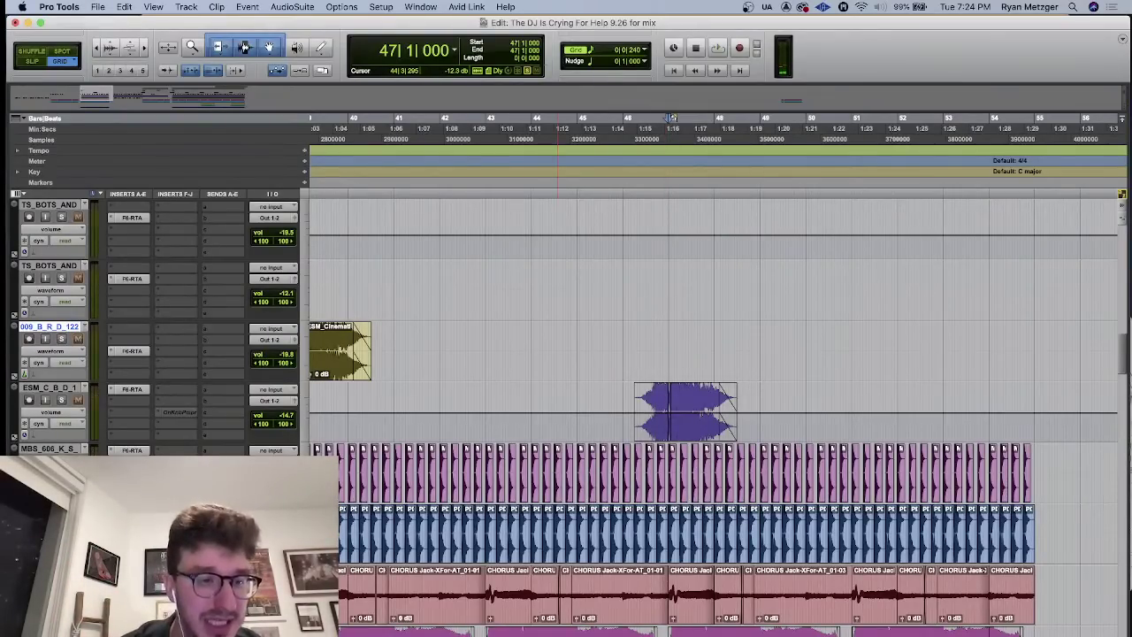
pyautogui.press('space')
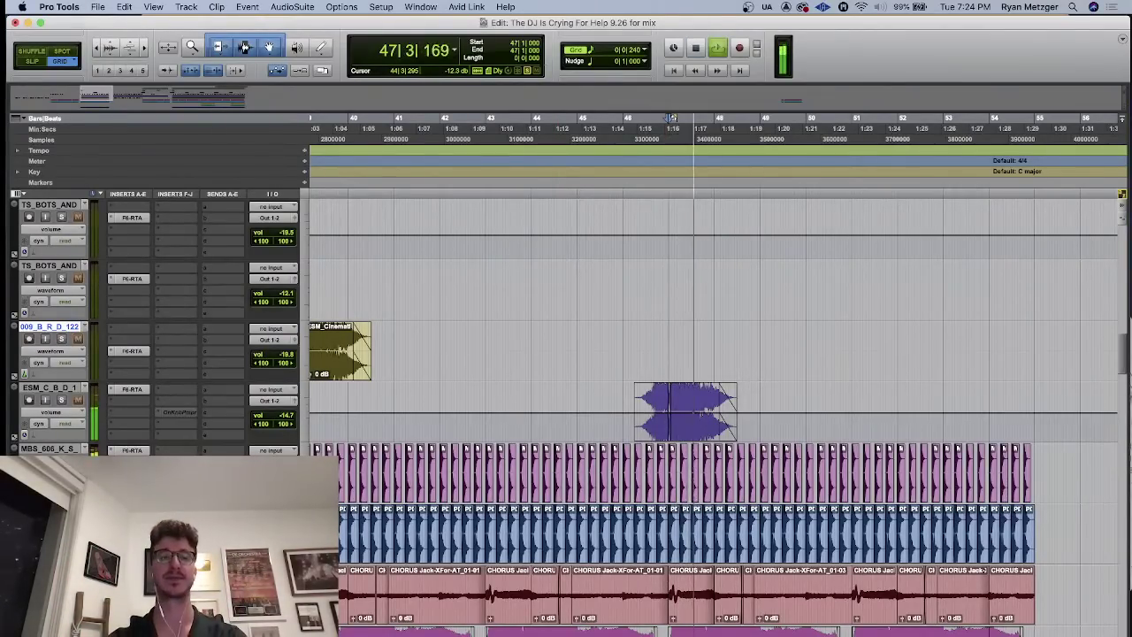
pyautogui.press('space')
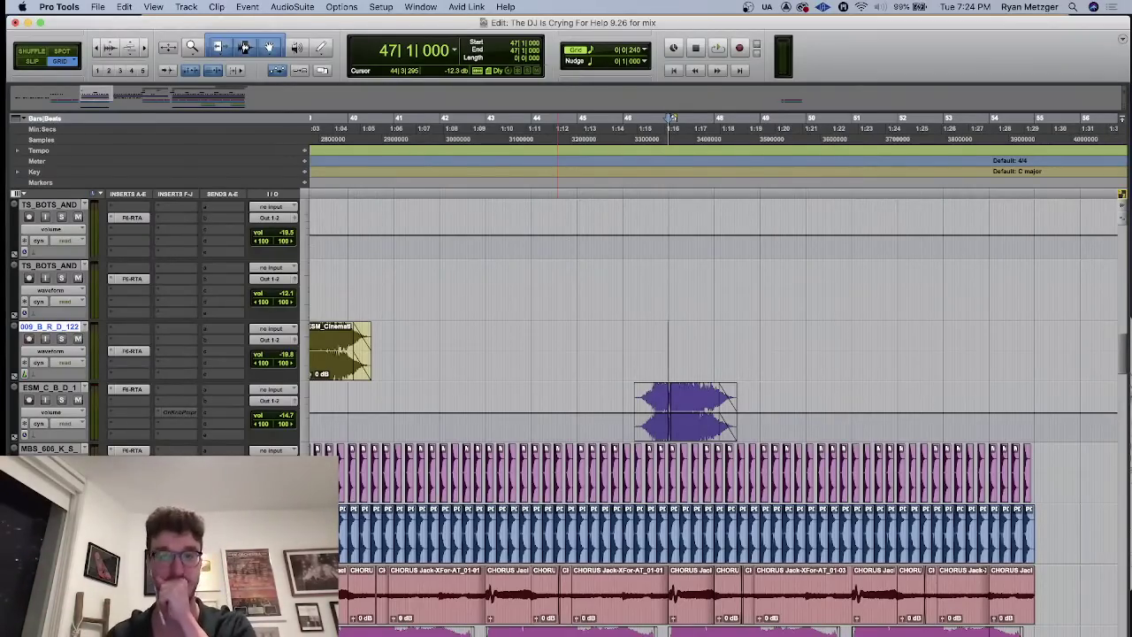
# - Play again from 47|1|000, viewing the bass, 808 and strings clips of the chorus
pyautogui.press('space')
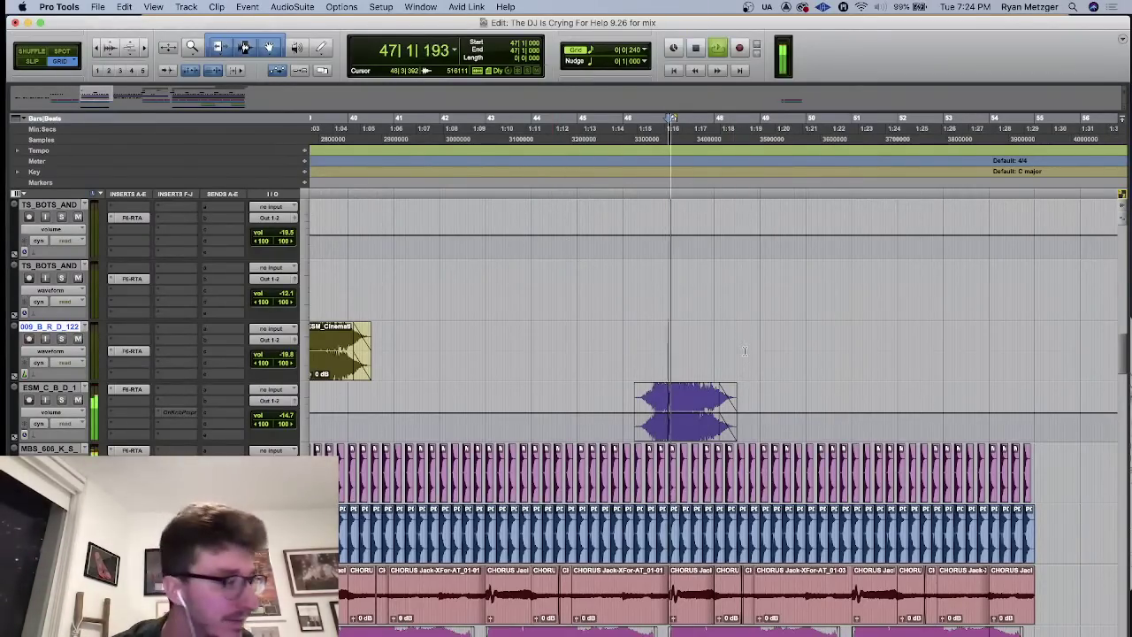
pyautogui.scroll(2, 744, 351)
pyautogui.scroll(5, 745, 351)
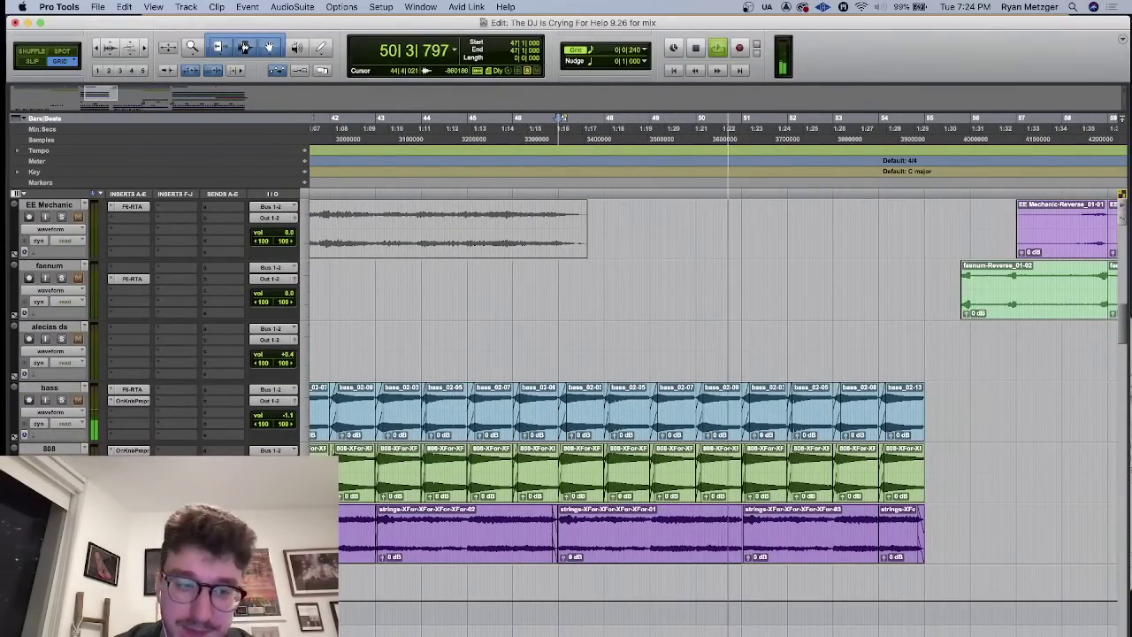
pyautogui.press('space')
# - Play from 45|4|480 into the alba harm and alba choir bounce clips
pyautogui.scroll(5, 744, 351)
pyautogui.scroll(-10, 474, 496)
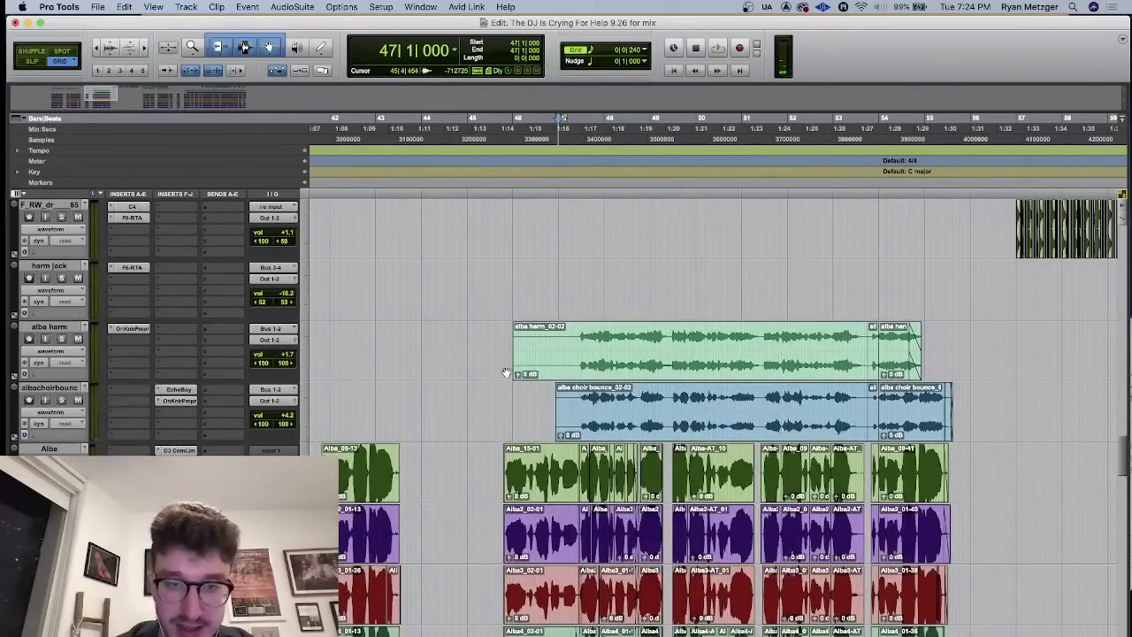
pyautogui.click(506, 372)
pyautogui.press('space')
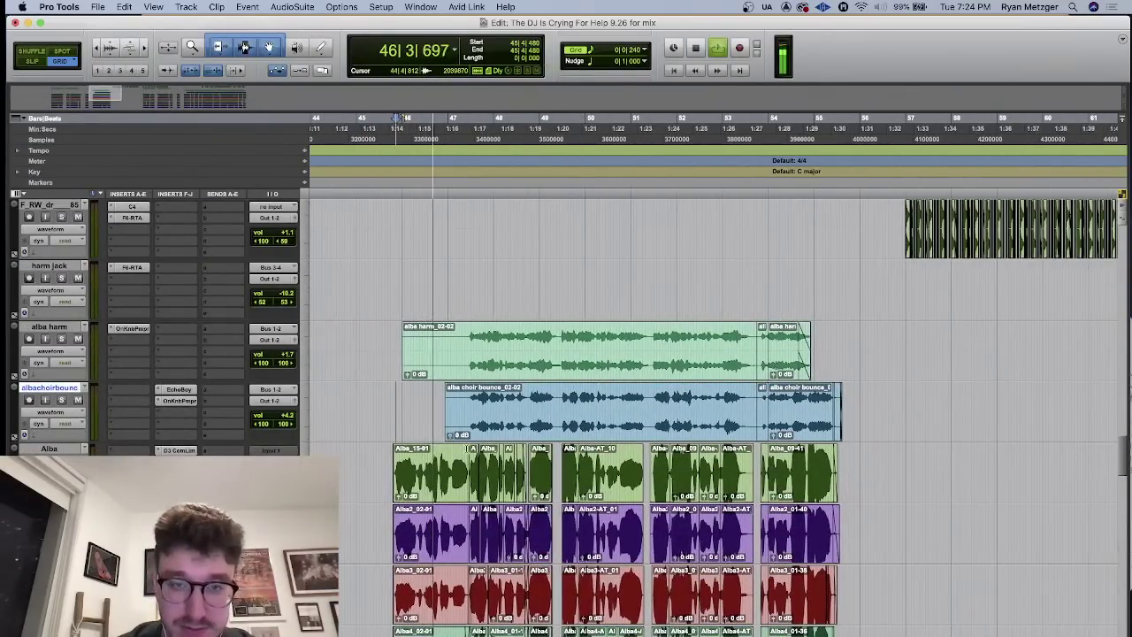
pyautogui.press('p')
pyautogui.press('space')
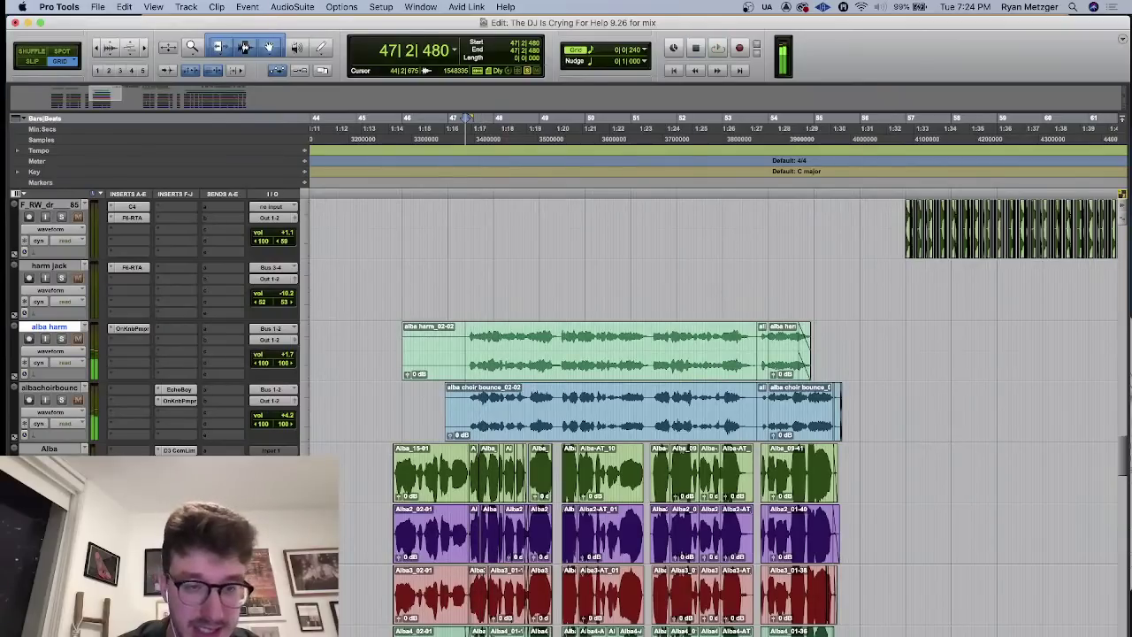
# - Set the playback start on the albachoirbounc track and audition the soloed Alba vocal layers from 47|2|720
pyautogui.press(';')
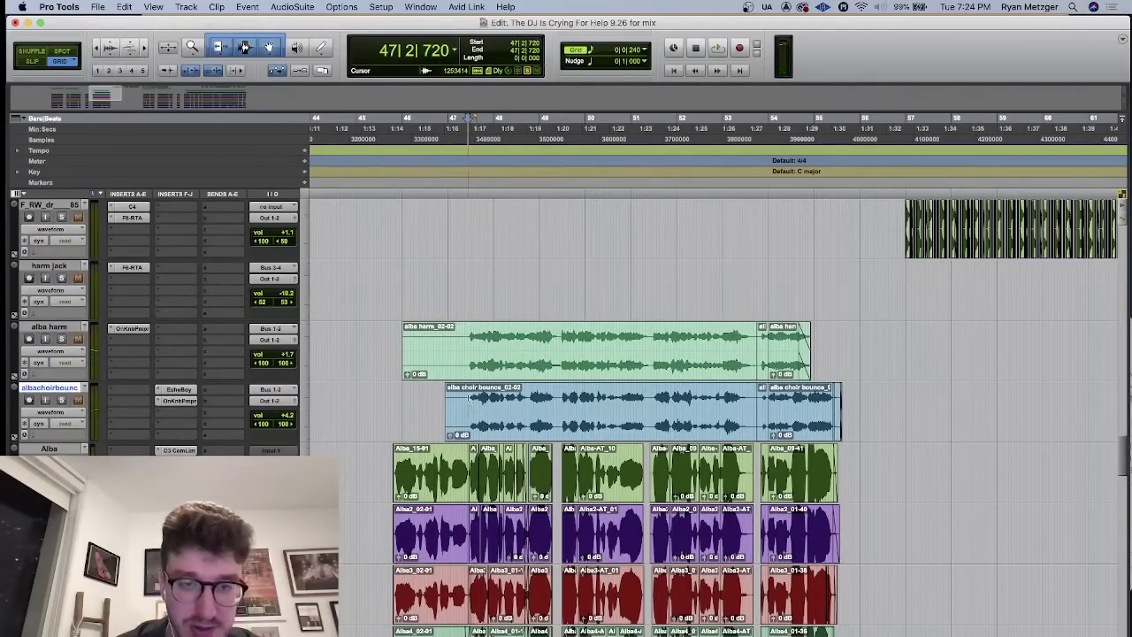
pyautogui.scroll(-2, 467, 416)
pyautogui.press('space')
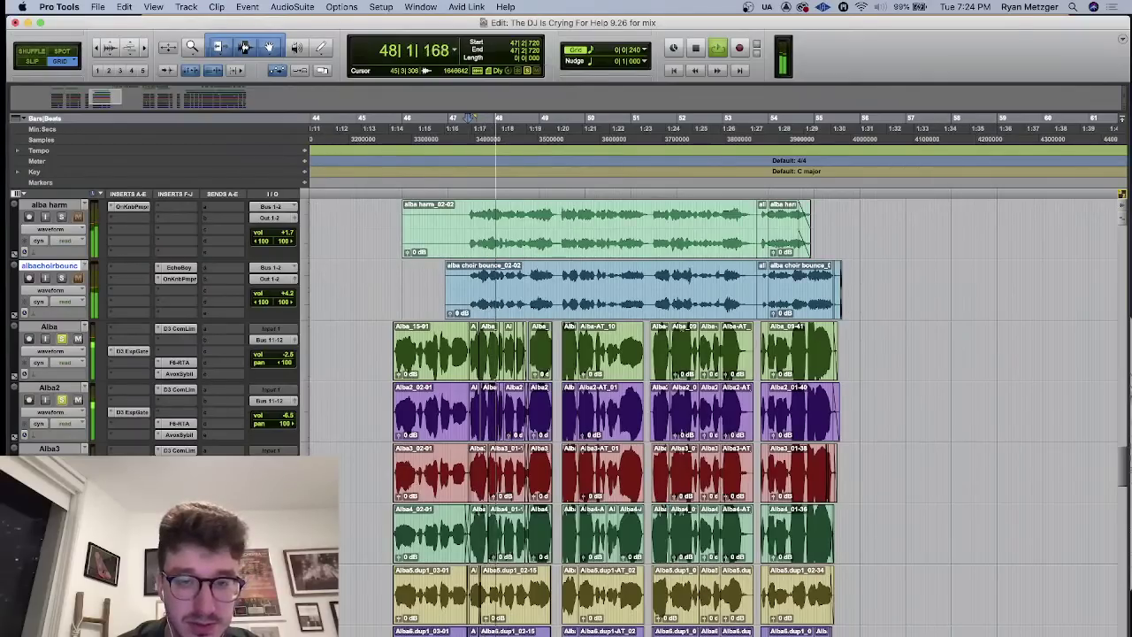
pyautogui.press('space')
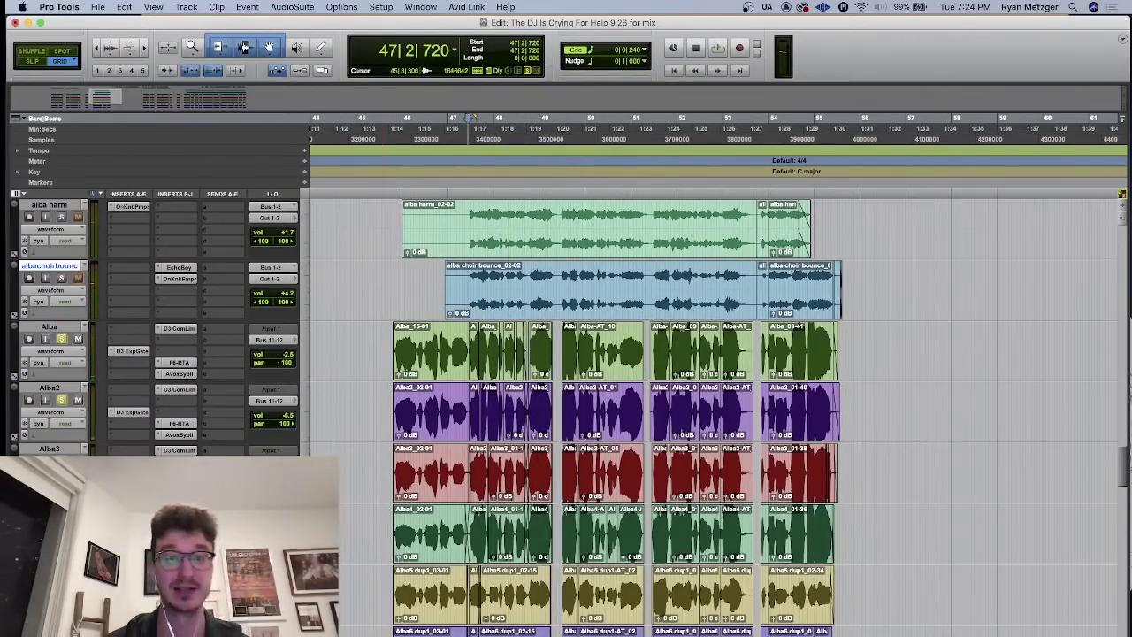
# - Examine the stacked Alba vocal clips up close around bar 47 alongside the alba harm and alba choir bounce clips
pyautogui.scroll(-3, 619, 416)
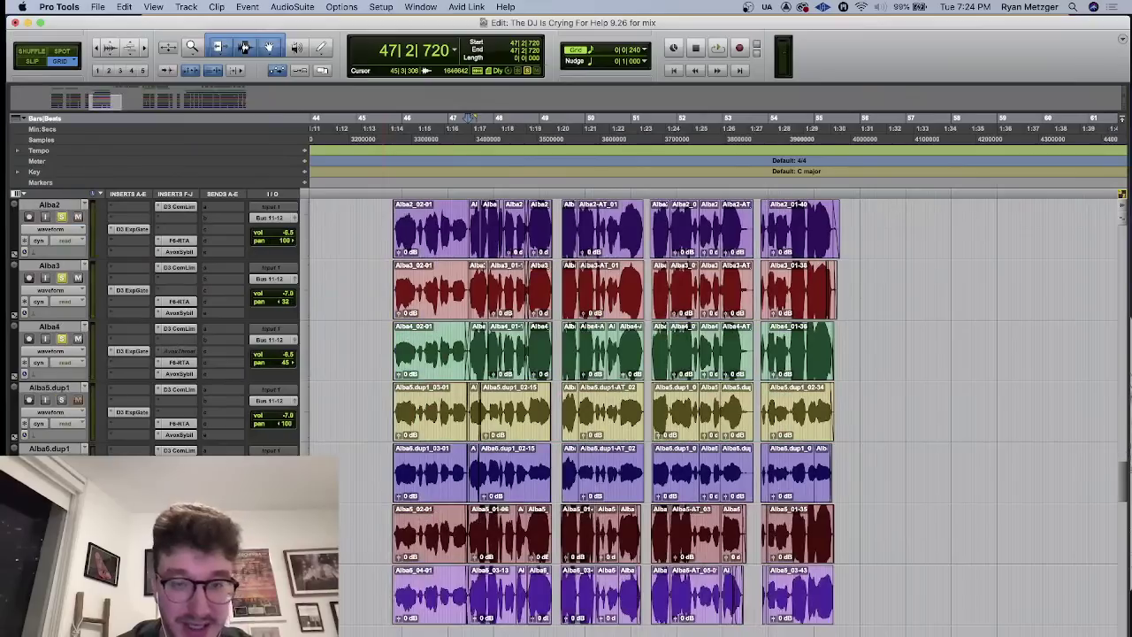
pyautogui.scroll(3, 493, 348)
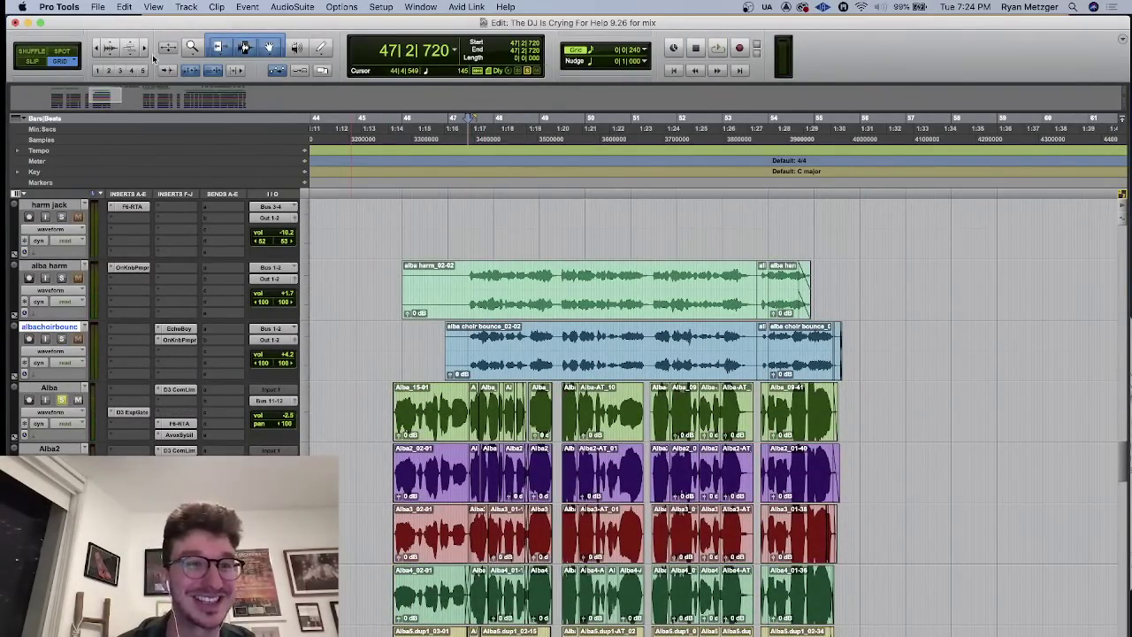
pyautogui.press('super+bracketright')
pyautogui.press('super+bracketright')
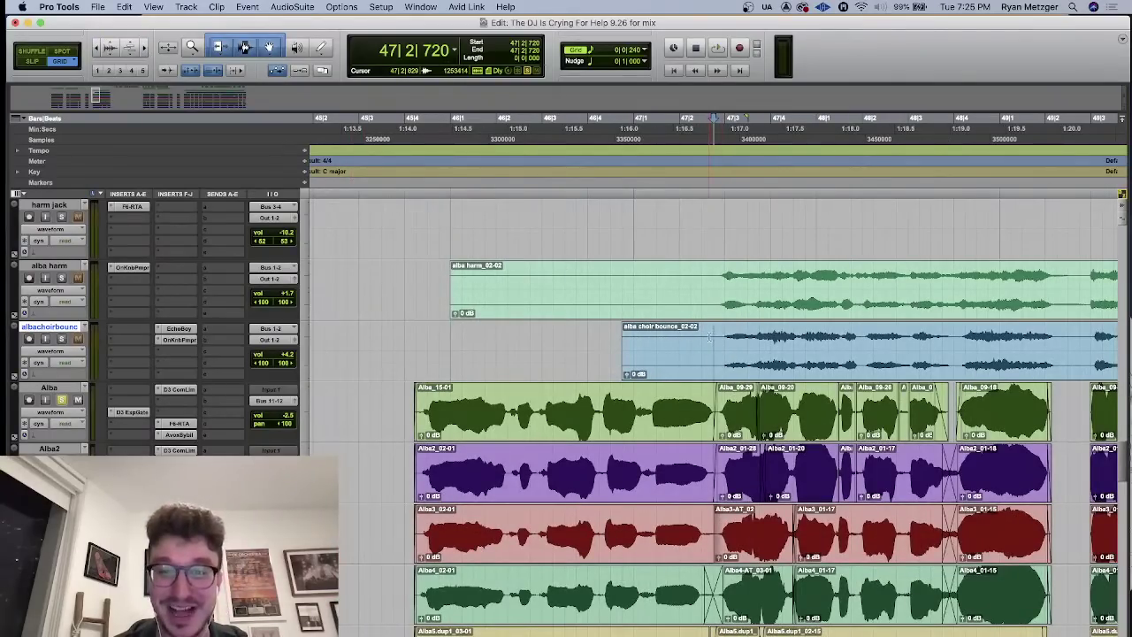
pyautogui.scroll(-3, 714, 340)
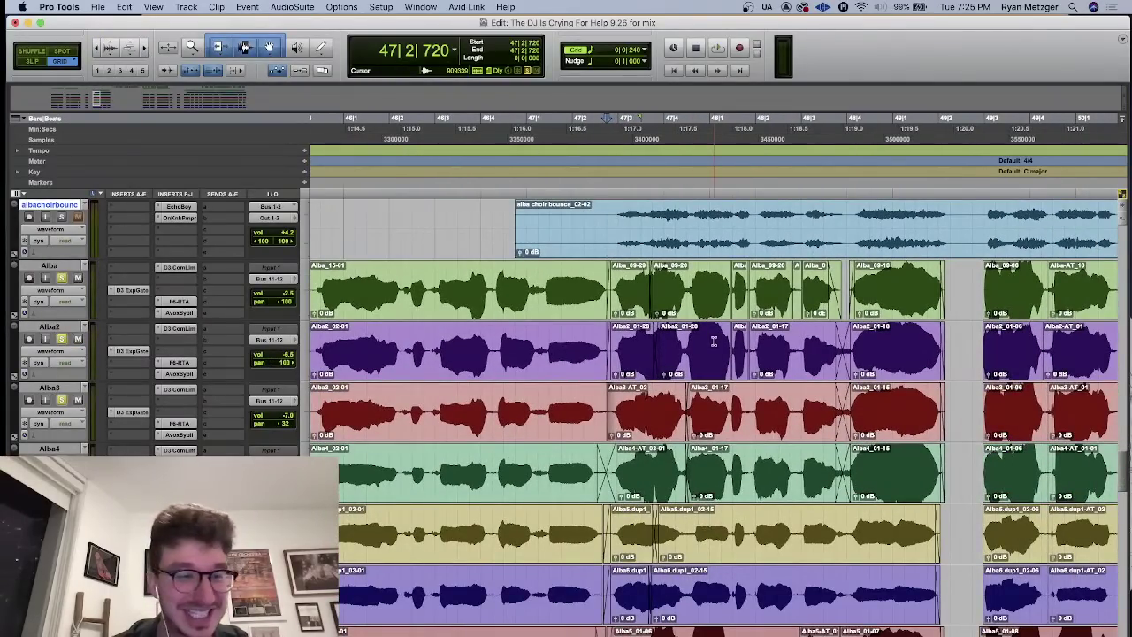
pyautogui.scroll(-2, 713, 340)
pyautogui.scroll(4, 713, 341)
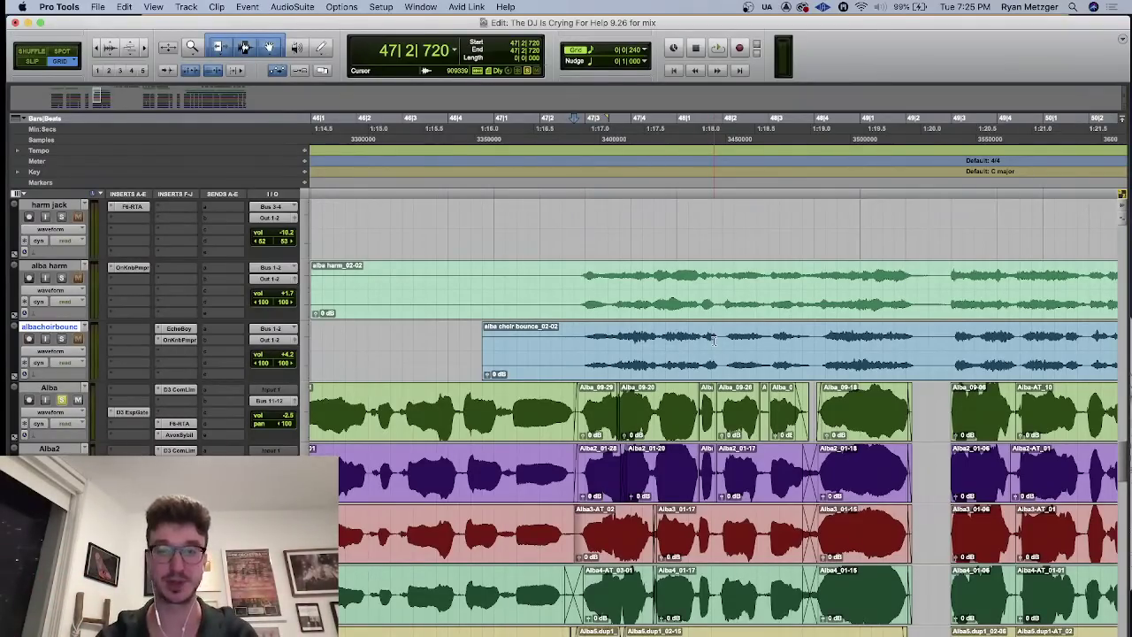
# - Play the Alba vocal stack from 47|2|720 while viewing all of its tracks
pyautogui.scroll(-3, 714, 338)
pyautogui.press('space')
pyautogui.scroll(-6, 499, 487)
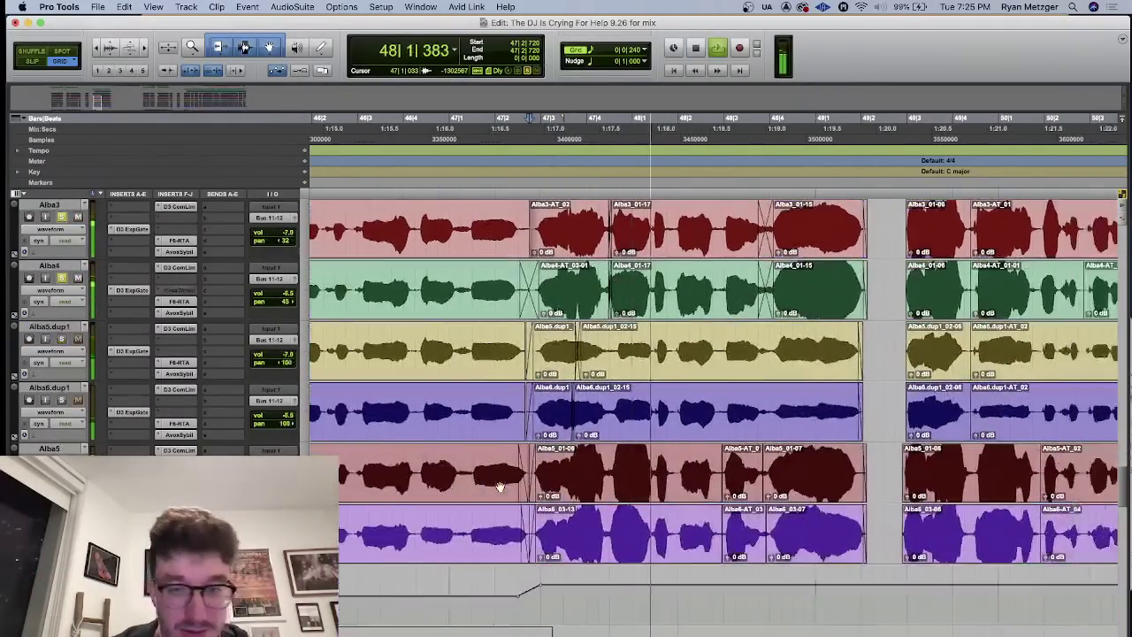
pyautogui.scroll(6, 499, 487)
pyautogui.scroll(-3, 500, 487)
pyautogui.press('space')
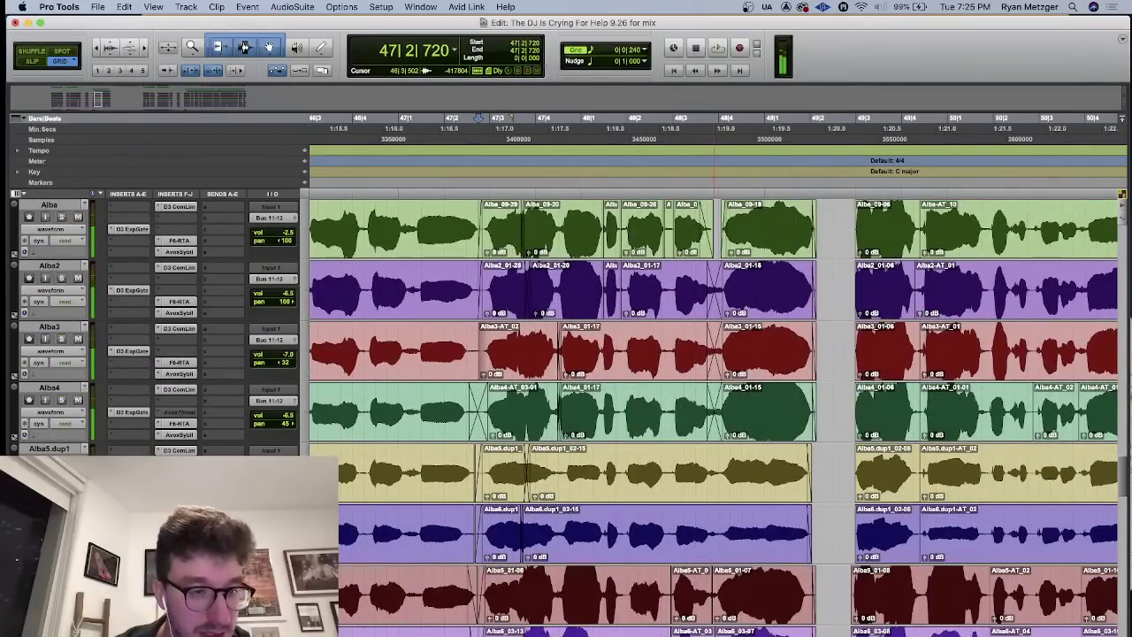
# - Solo only the Alba and Alba2 tracks, audition the pair from 47|2|720, and clear their solos
pyautogui.press('space')
pyautogui.press('space')
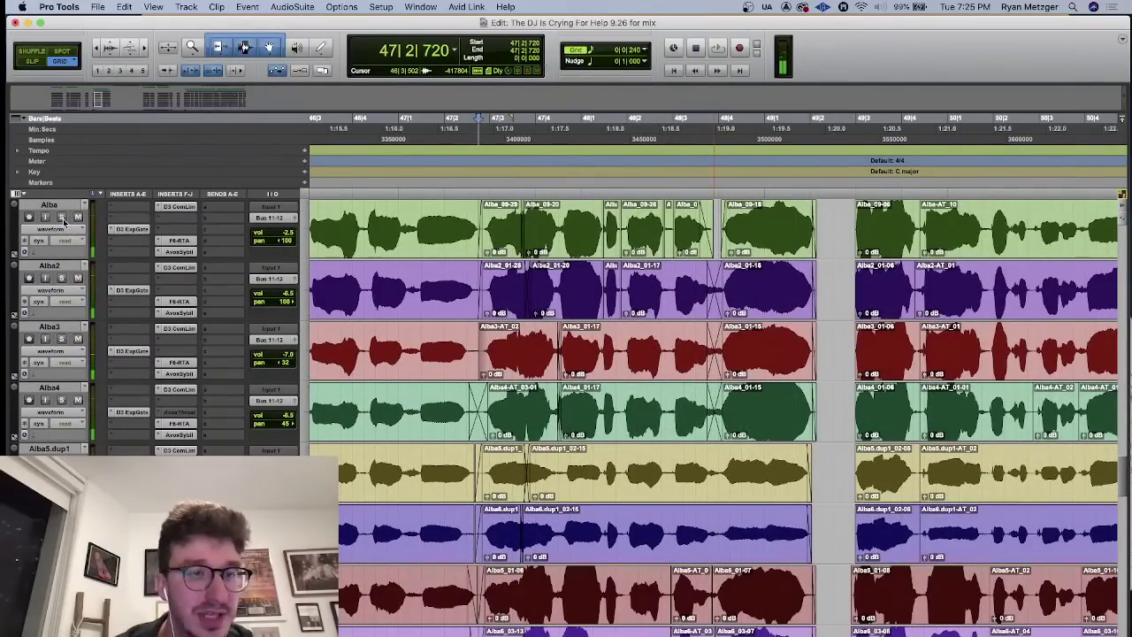
pyautogui.scroll(2, 122, 231)
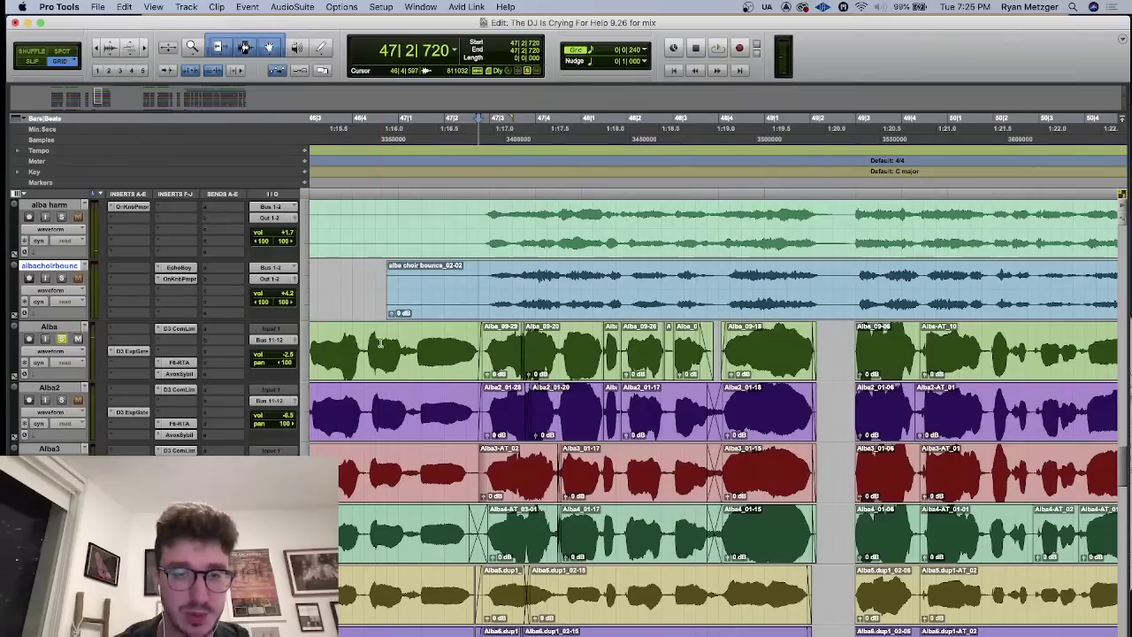
pyautogui.click(61, 400)
pyautogui.press('space')
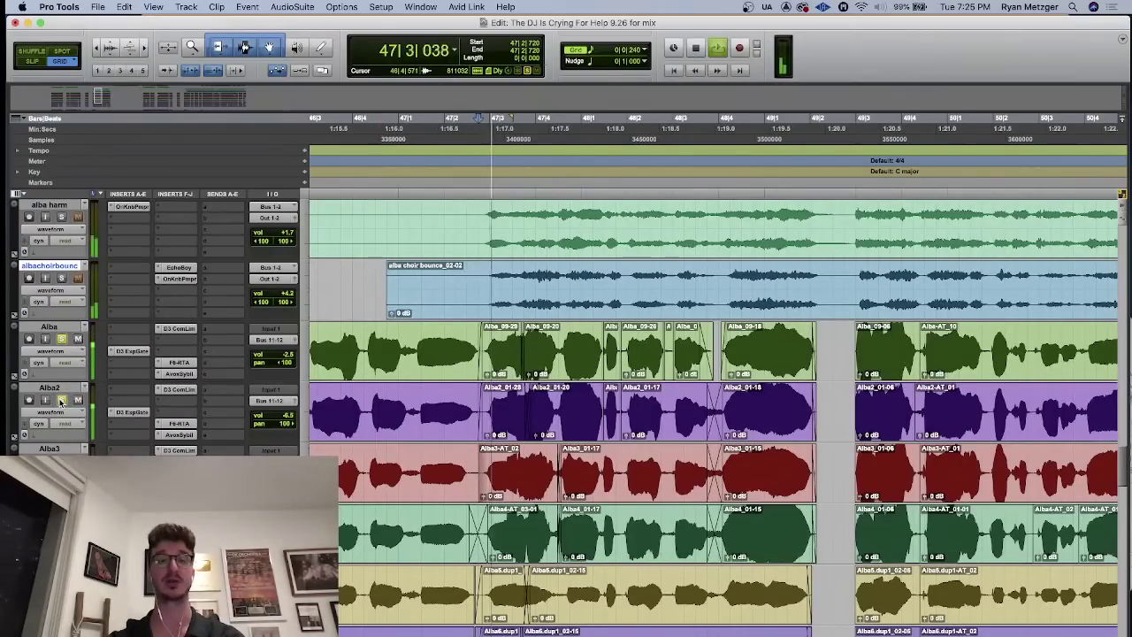
pyautogui.scroll(-1, 60, 402)
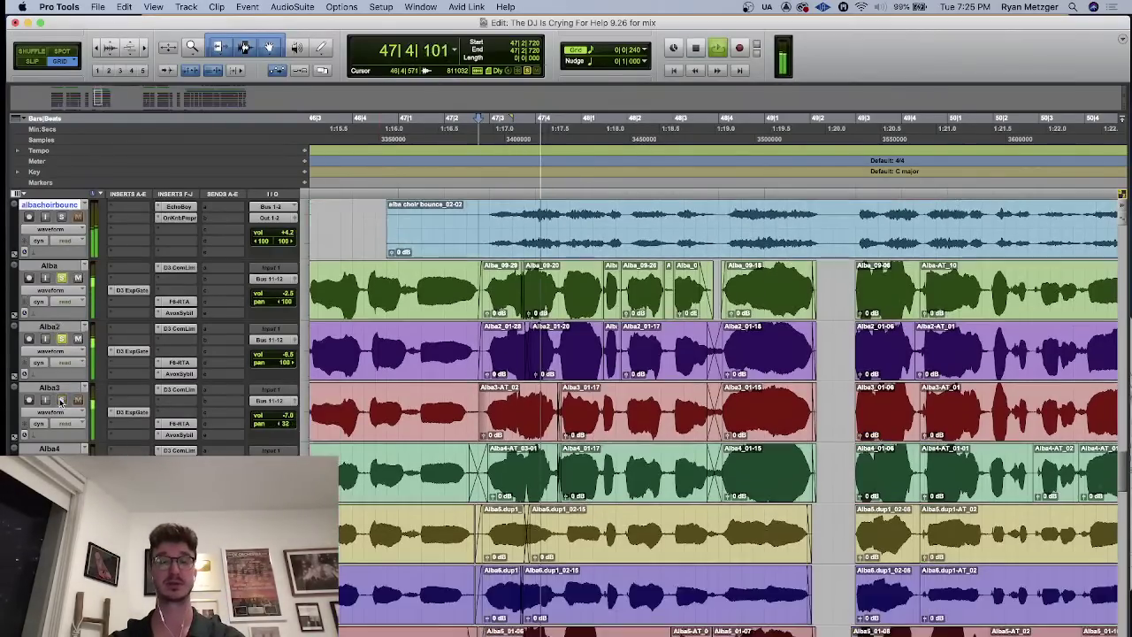
pyautogui.click(64, 340)
pyautogui.press('space')
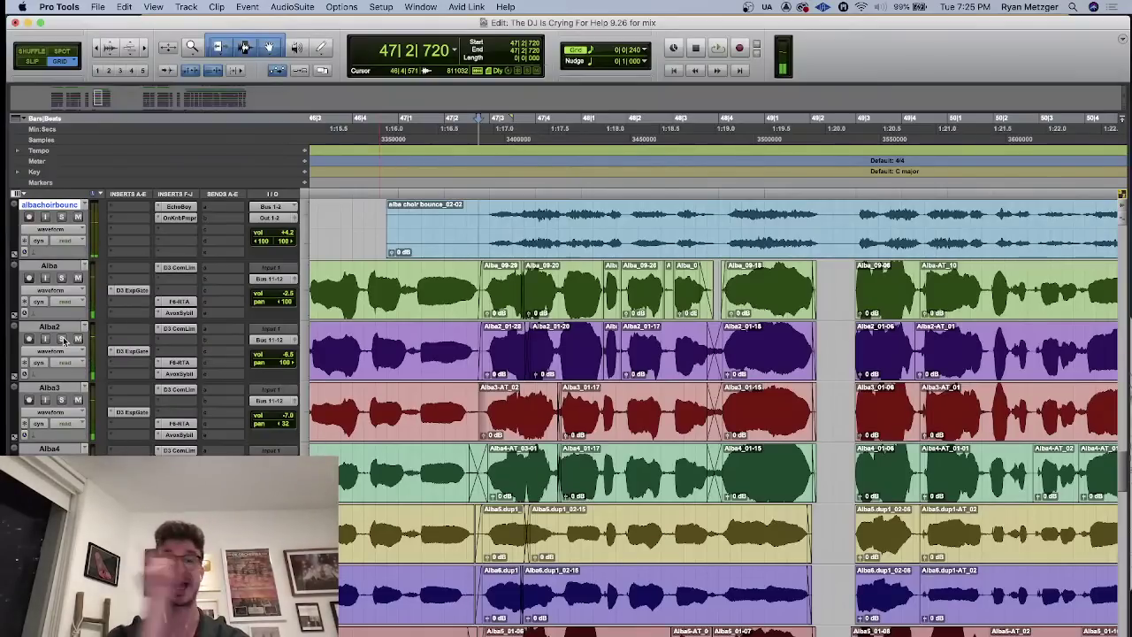
# - Solo Alba3 and Alba4, audition the pair from 47|2|720, and take both out of solo
pyautogui.moveTo(61, 400); pyautogui.dragTo(61, 461)
pyautogui.press('space')
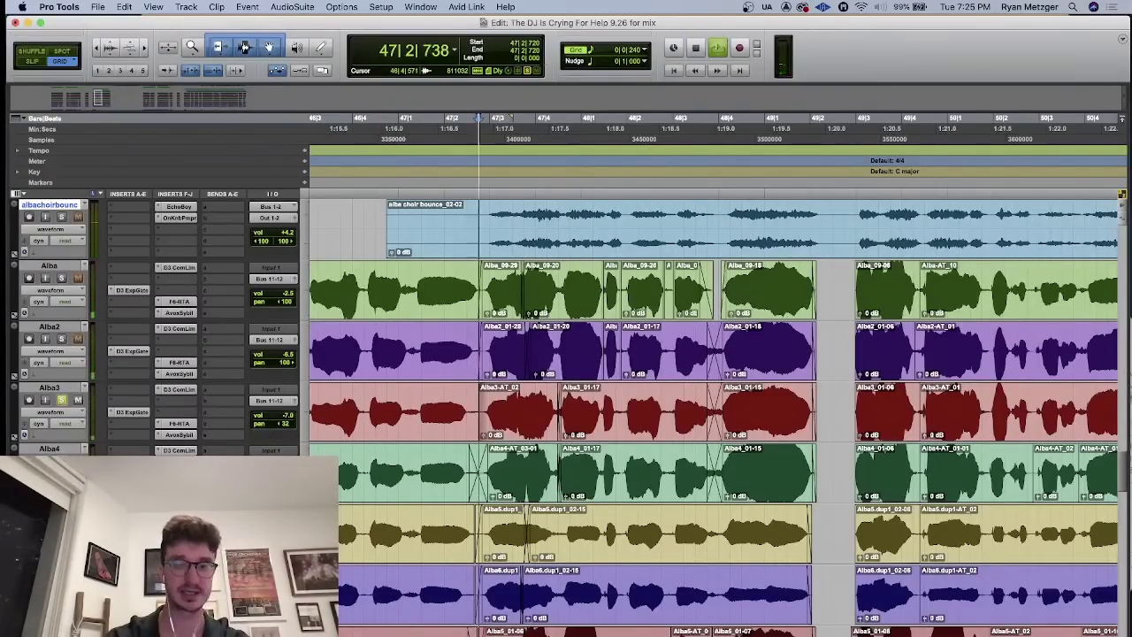
pyautogui.scroll(-2, 61, 460)
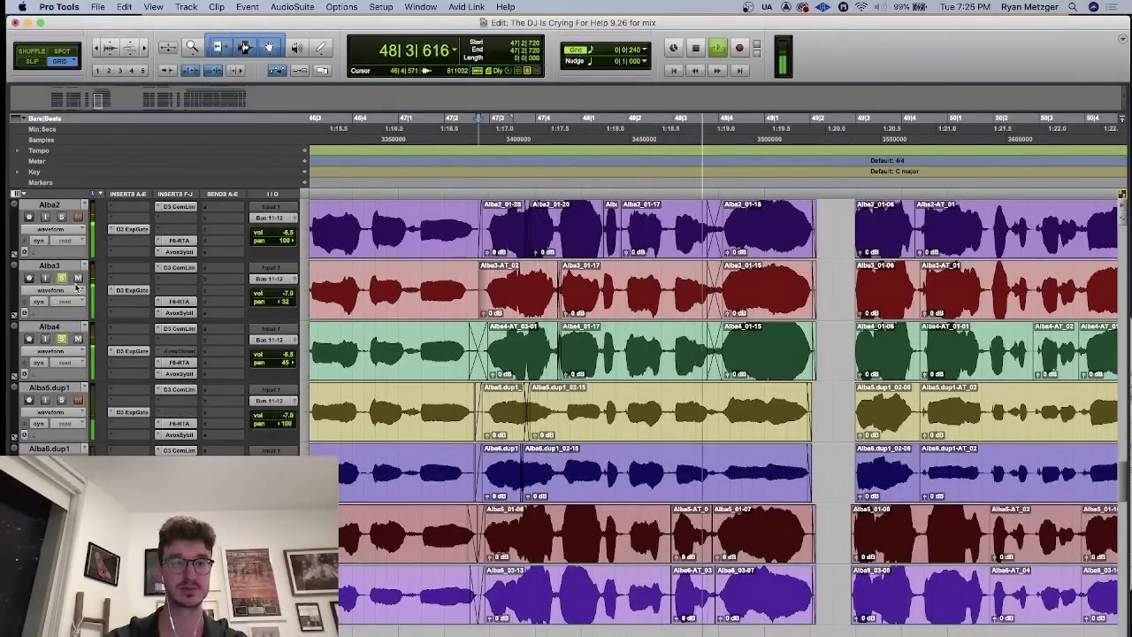
pyautogui.press('space')
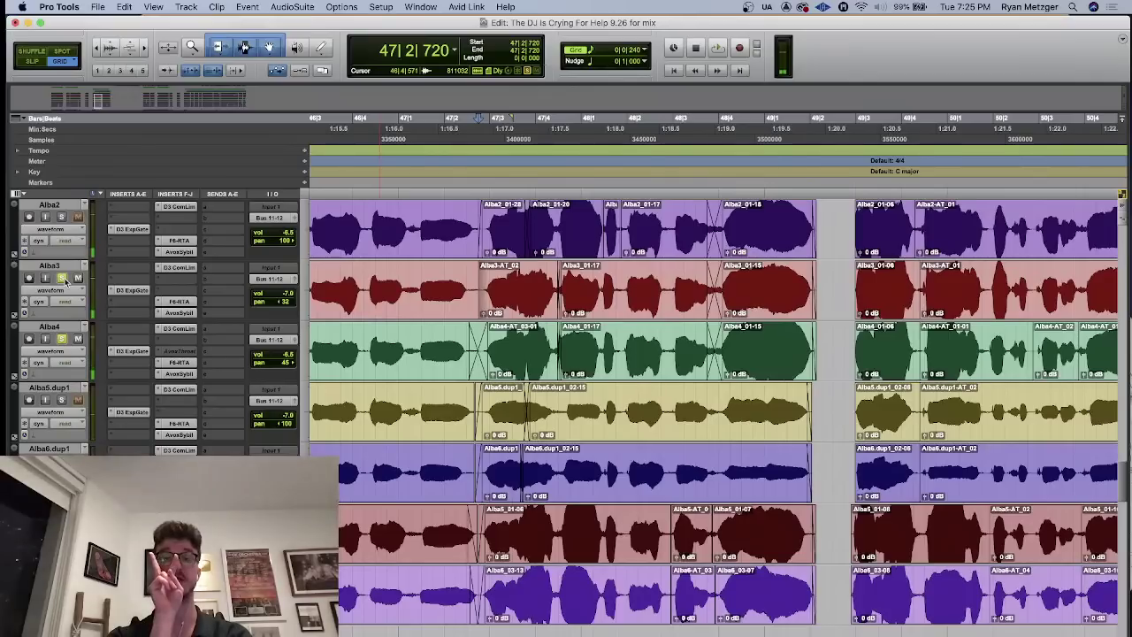
pyautogui.click(62, 279)
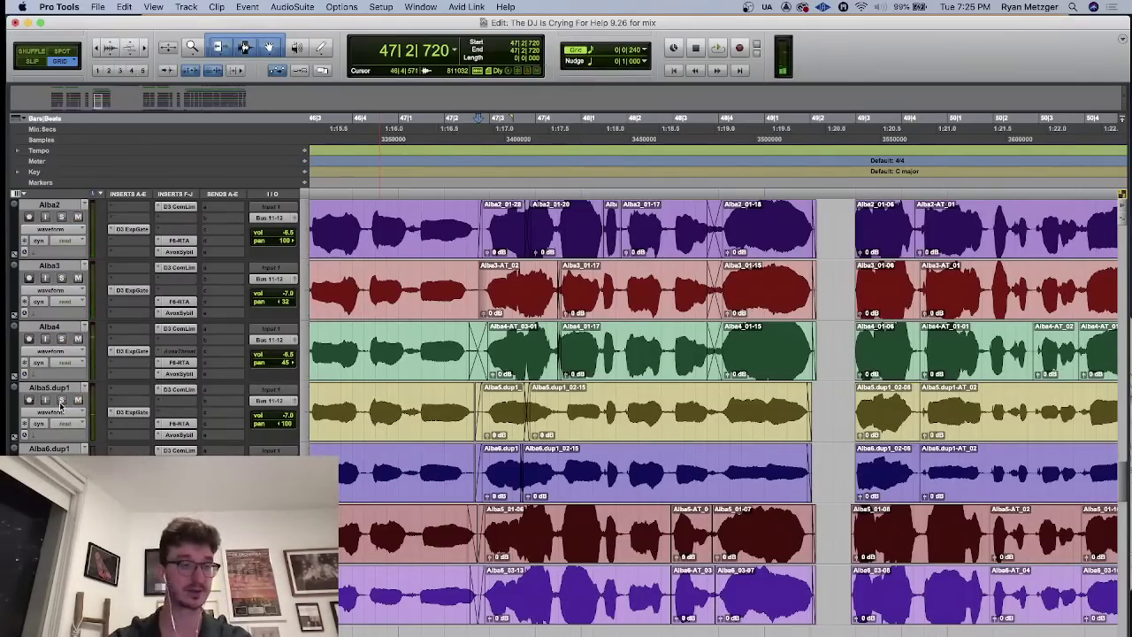
# - Solo Alba5.dup1 and Alba6.dup1 and set the playback start at 47|2|240
pyautogui.click(61, 400)
pyautogui.press('space')
pyautogui.press('space')
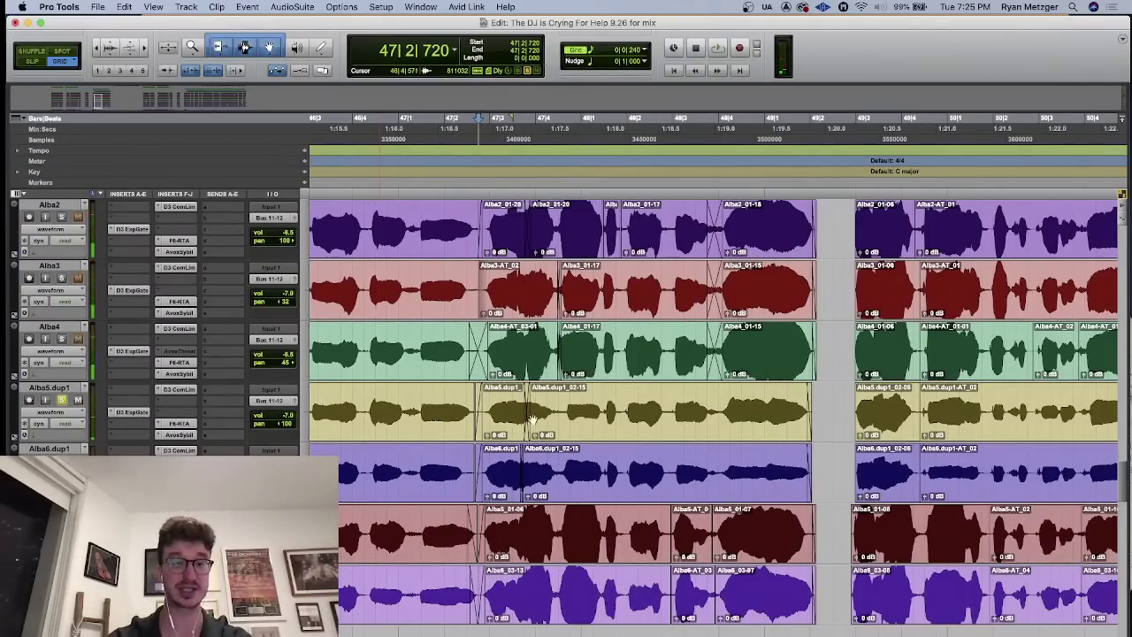
pyautogui.scroll(-1, 548, 408)
pyautogui.click(452, 345)
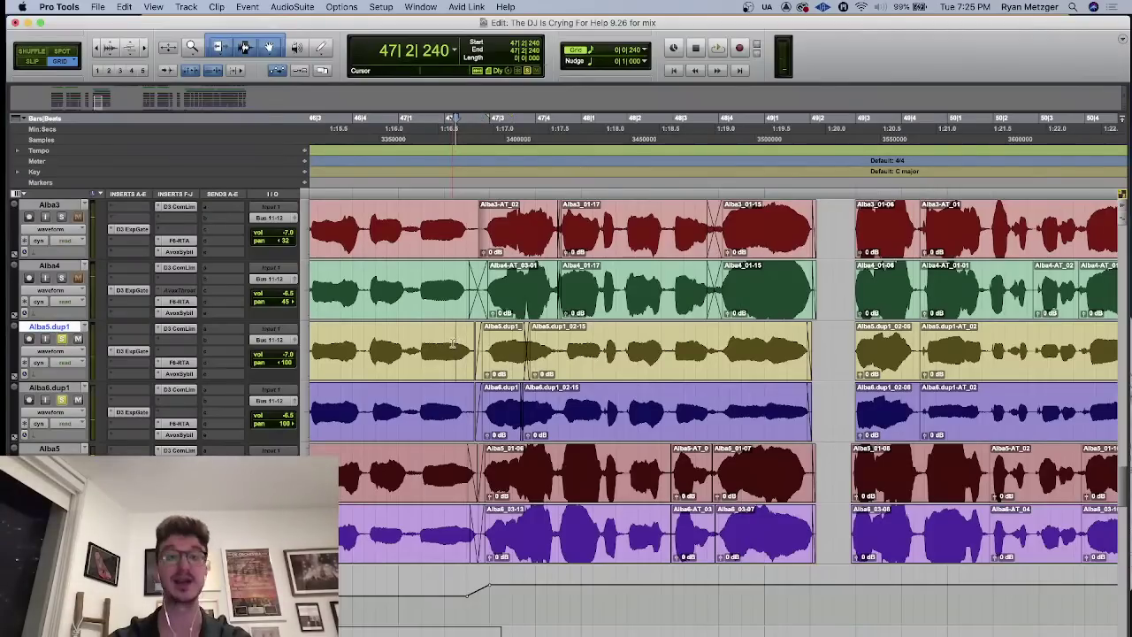
# - View the F6-RTA equalizer curve on Alba5.dup1, close it, and play the soloed dup1 pair from 47|2|240
pyautogui.click(176, 362)
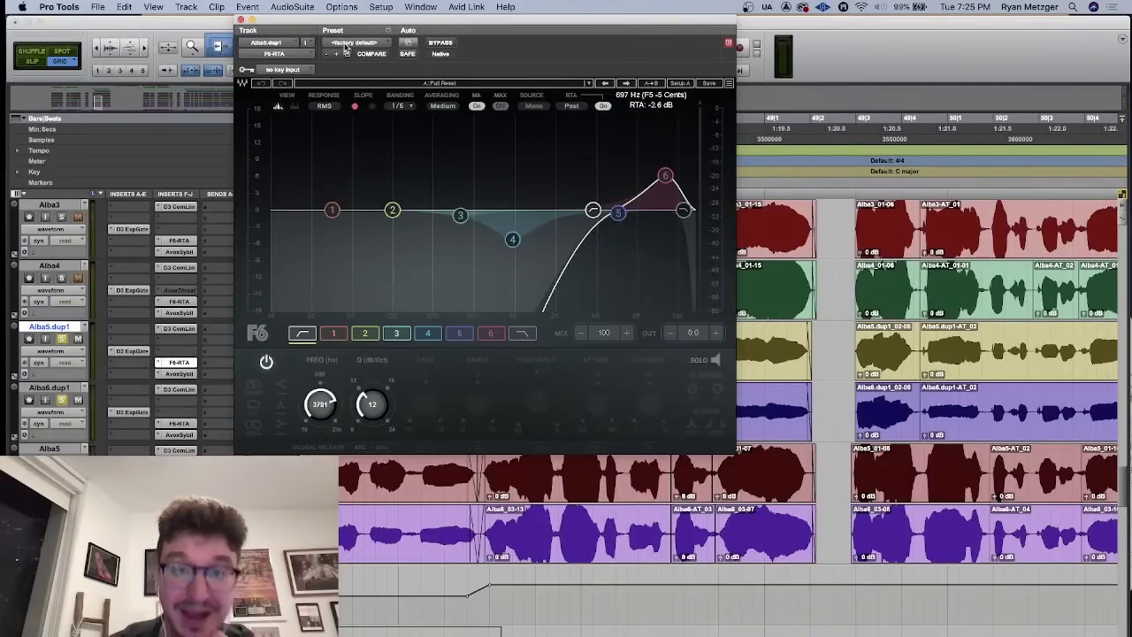
pyautogui.click(241, 19)
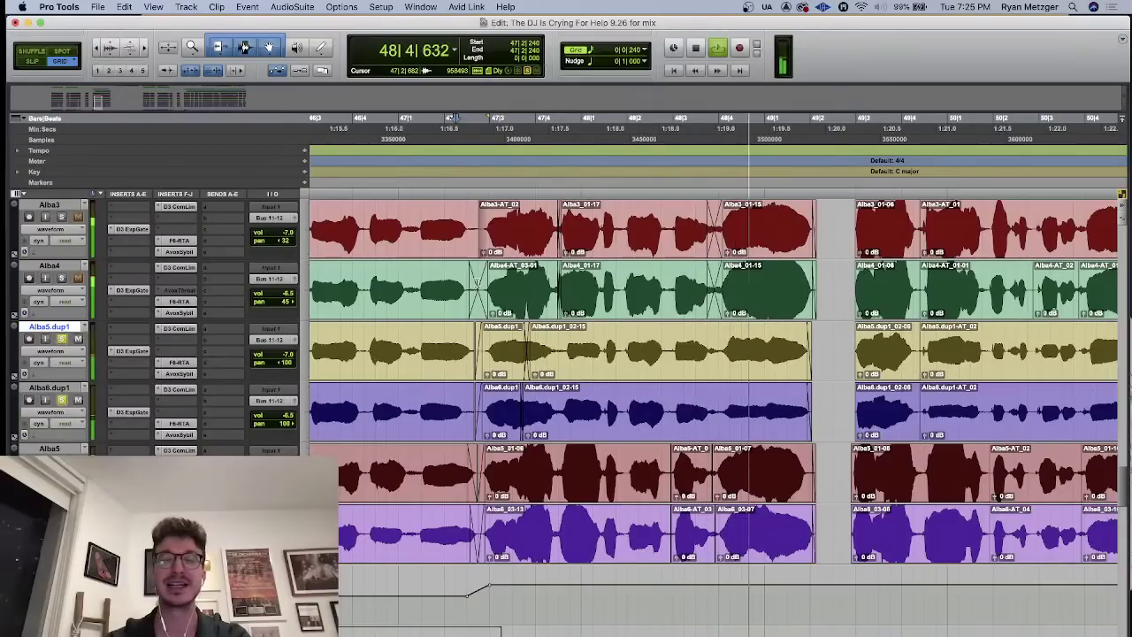
pyautogui.press('space')
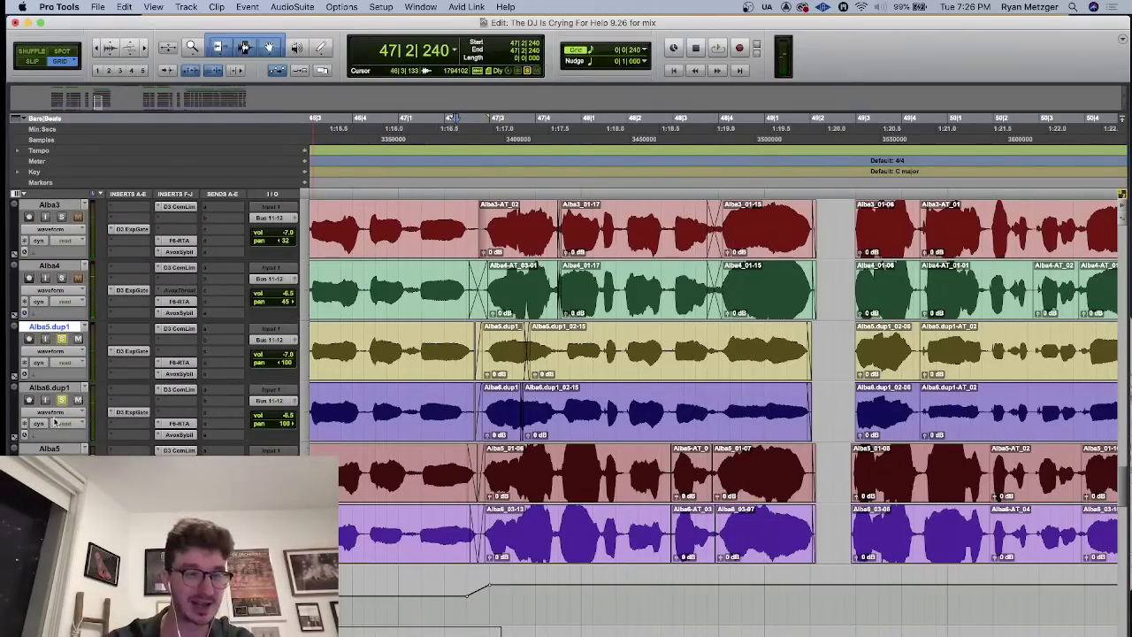
# - Take Alba5.dup1 and Alba6.dup1 out of solo and audition the remaining Alba layers from 47|2|240
pyautogui.press('space')
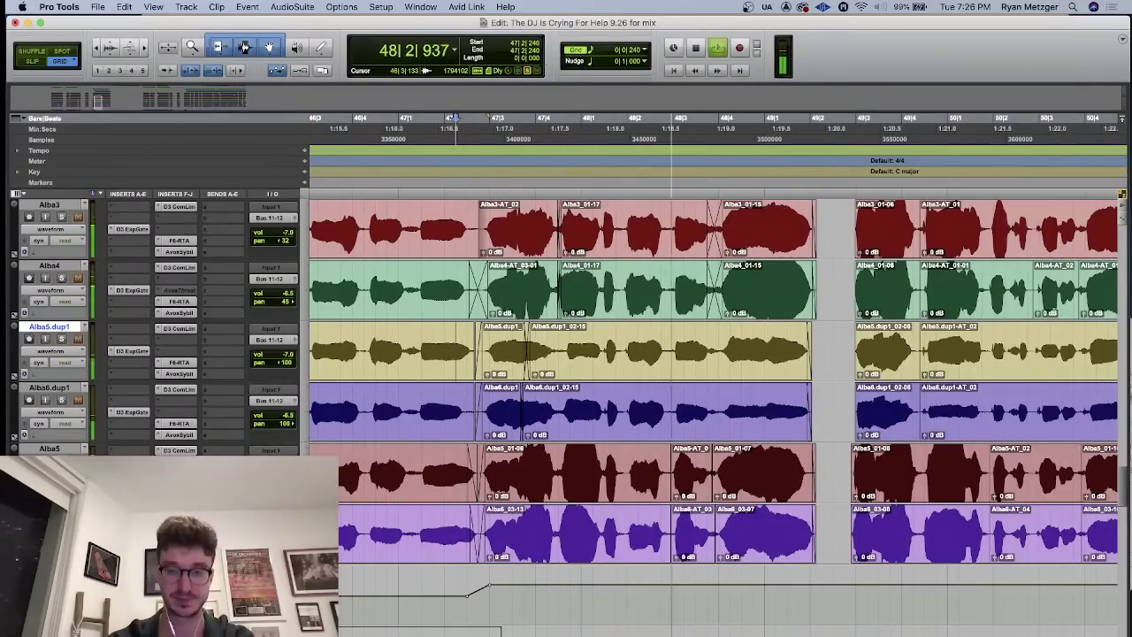
pyautogui.press('space')
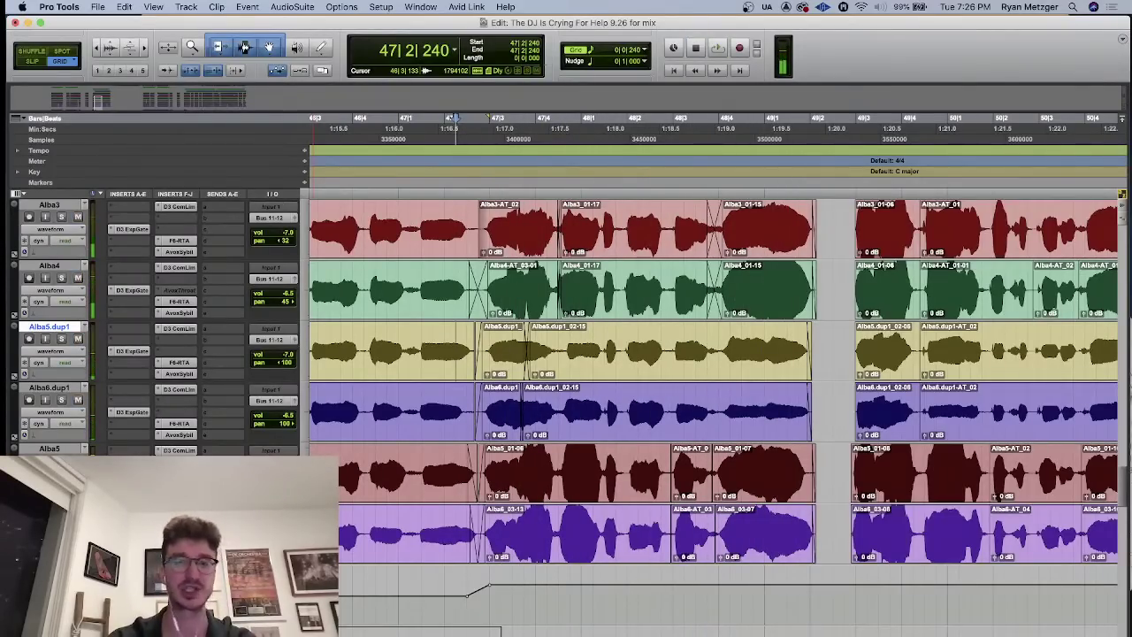
# - Solo the albachoirbounc track, audition the choir bounce from 47|3|000, and clear its solo
pyautogui.scroll(4, 497, 504)
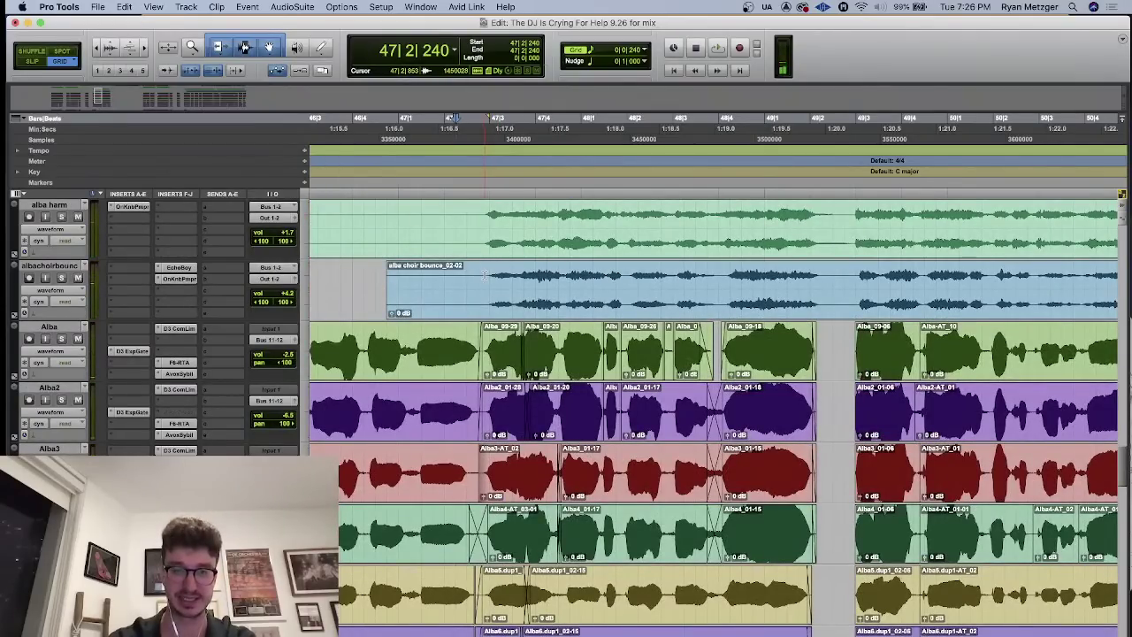
pyautogui.click(60, 279)
pyautogui.press('space')
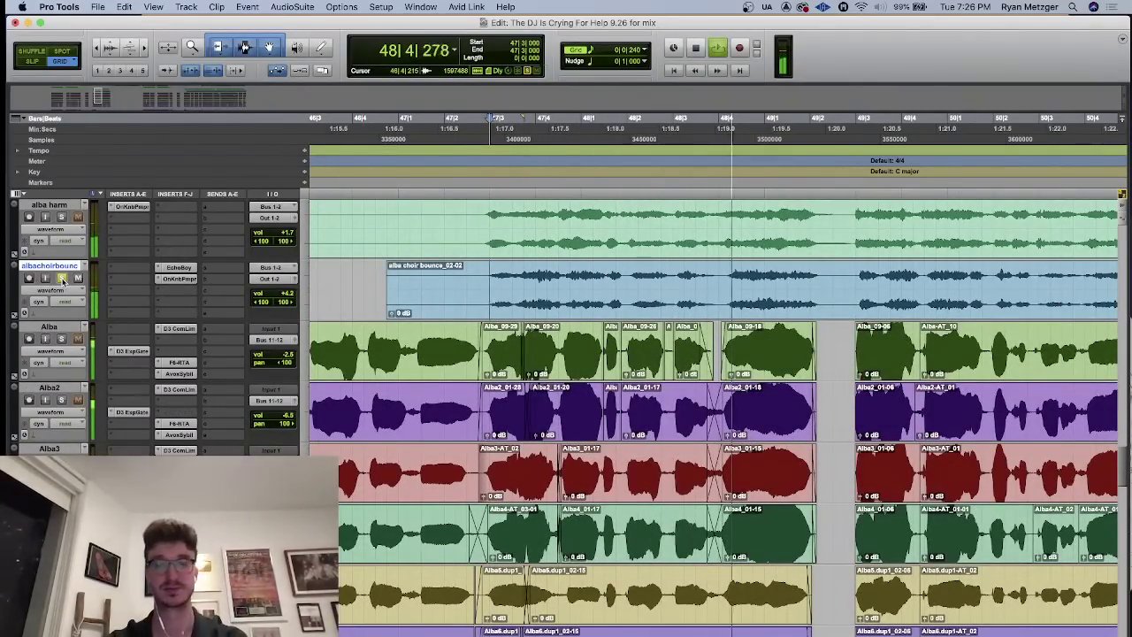
pyautogui.press('space')
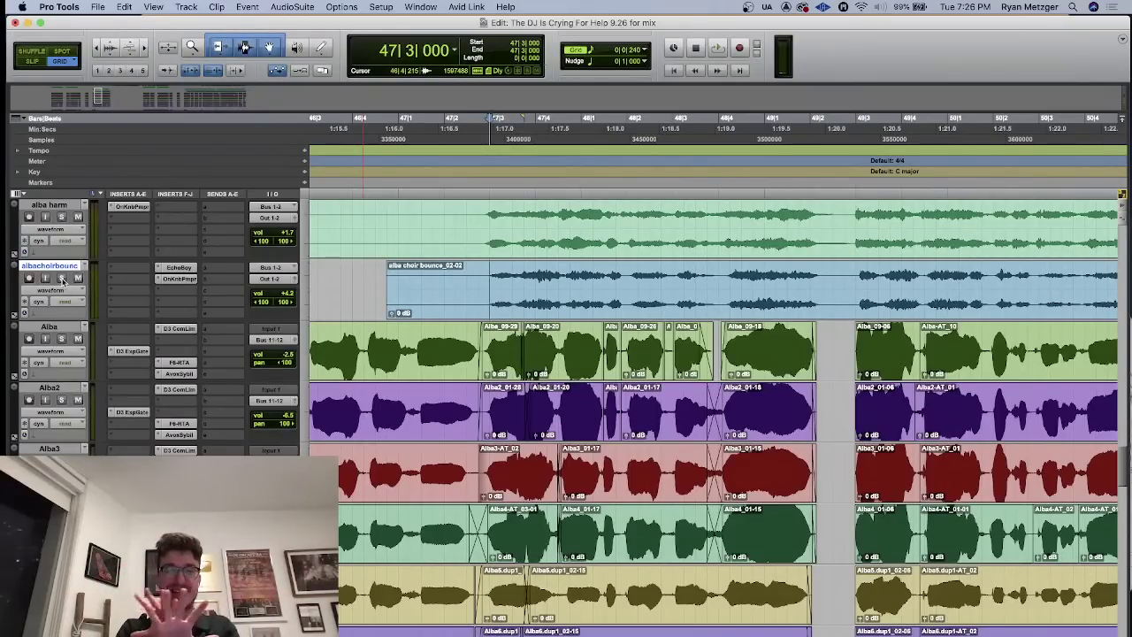
# - Solo the alba harm track and play it from 47|2|480 while viewing the surrounding chorus vocal clips
pyautogui.click(61, 221)
pyautogui.press('space')
pyautogui.click(468, 214)
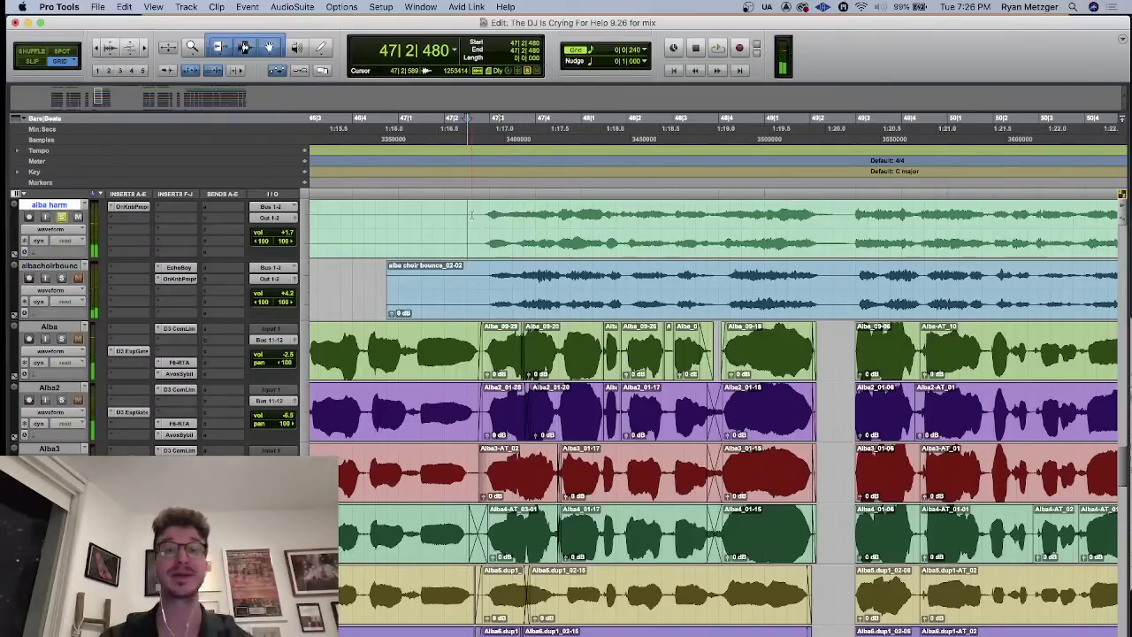
pyautogui.press('space')
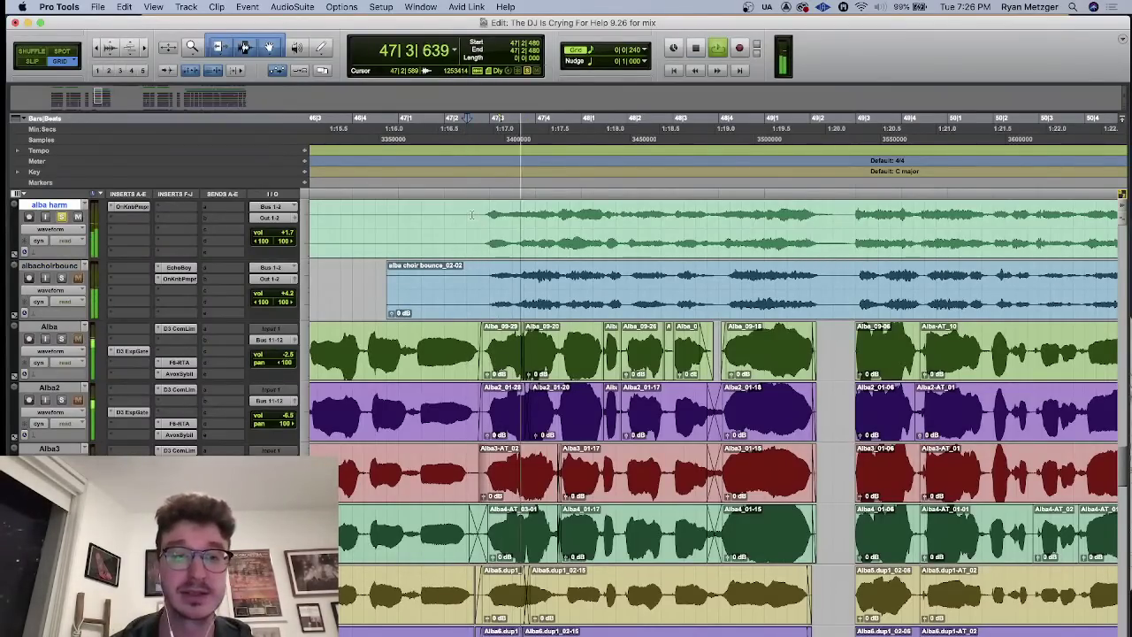
pyautogui.scroll(3, 586, 277)
pyautogui.scroll(-2, 586, 277)
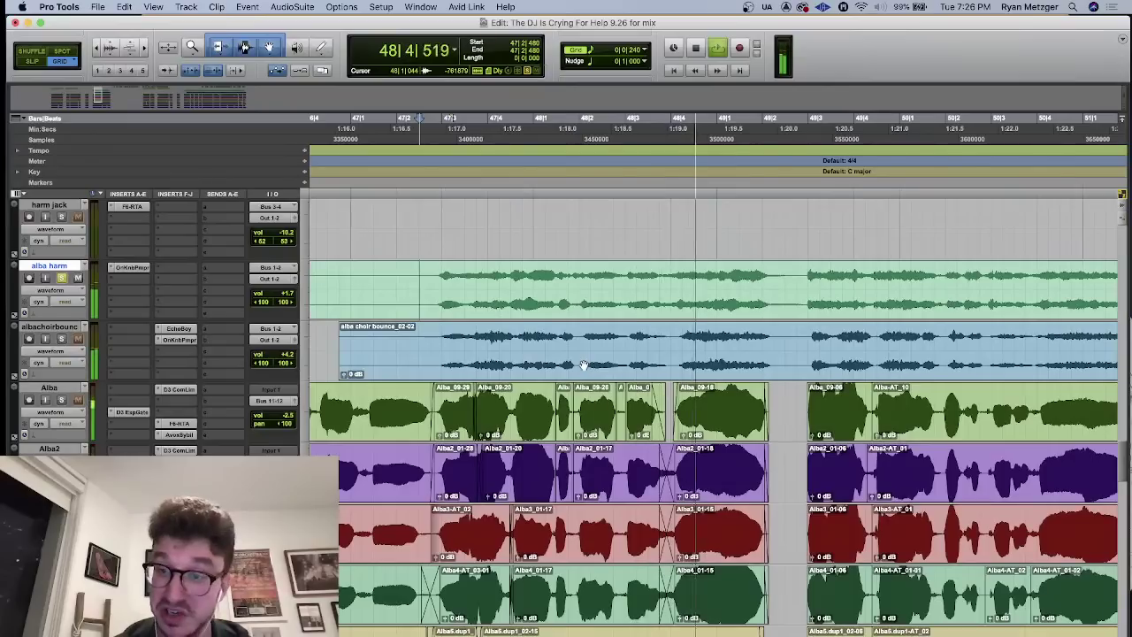
pyautogui.scroll(-1, 511, 272)
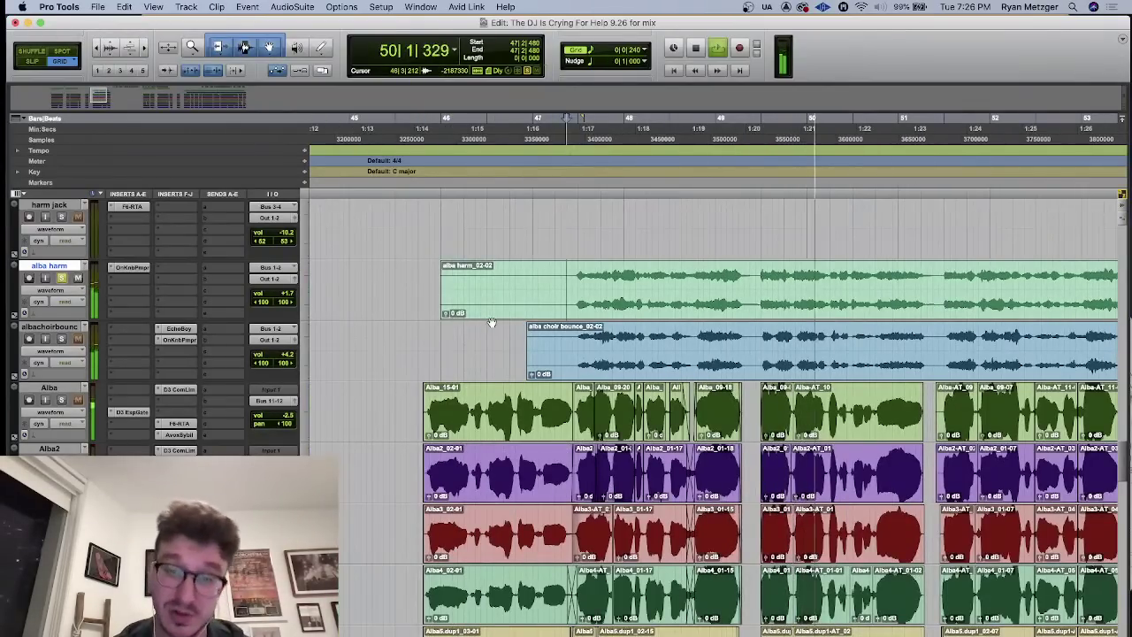
pyautogui.scroll(-2, 511, 272)
# - Solo the albachoirbounc track together with alba harm and the Alba layers, and audition the whole stack from 47|2|720
pyautogui.click(511, 273)
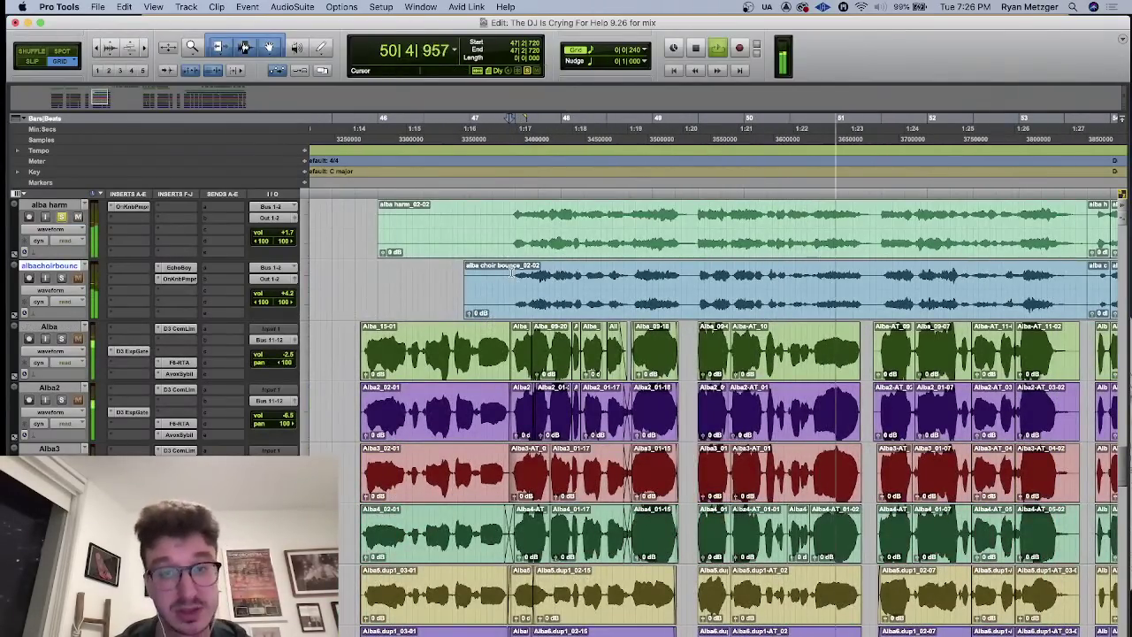
pyautogui.press('space')
pyautogui.click(61, 277)
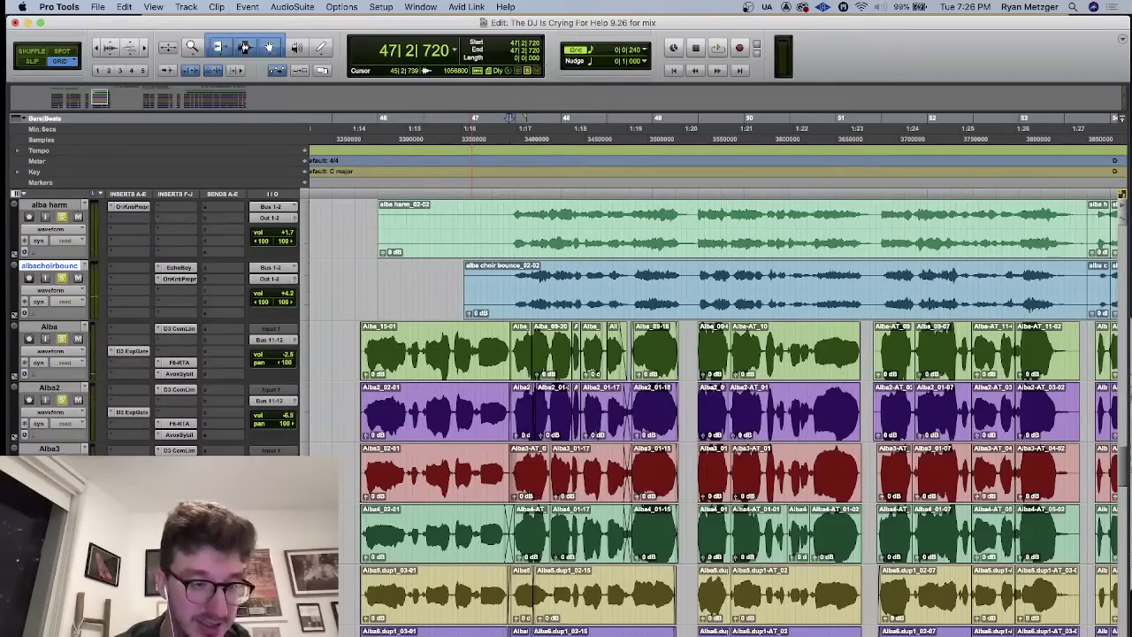
pyautogui.scroll(-5, 70, 450)
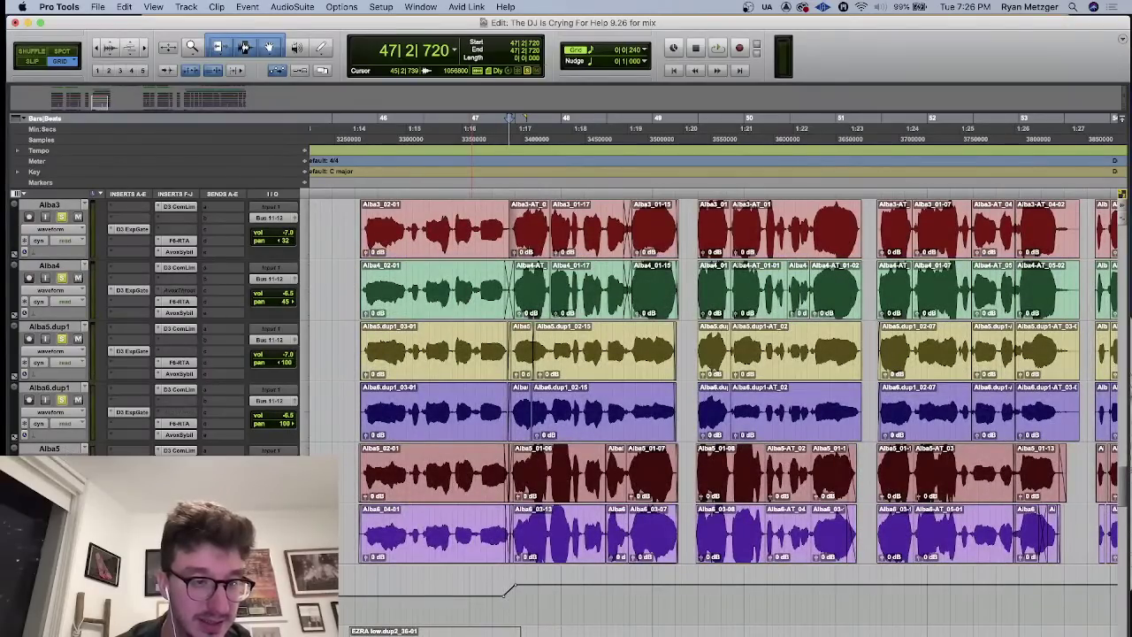
pyautogui.press('space')
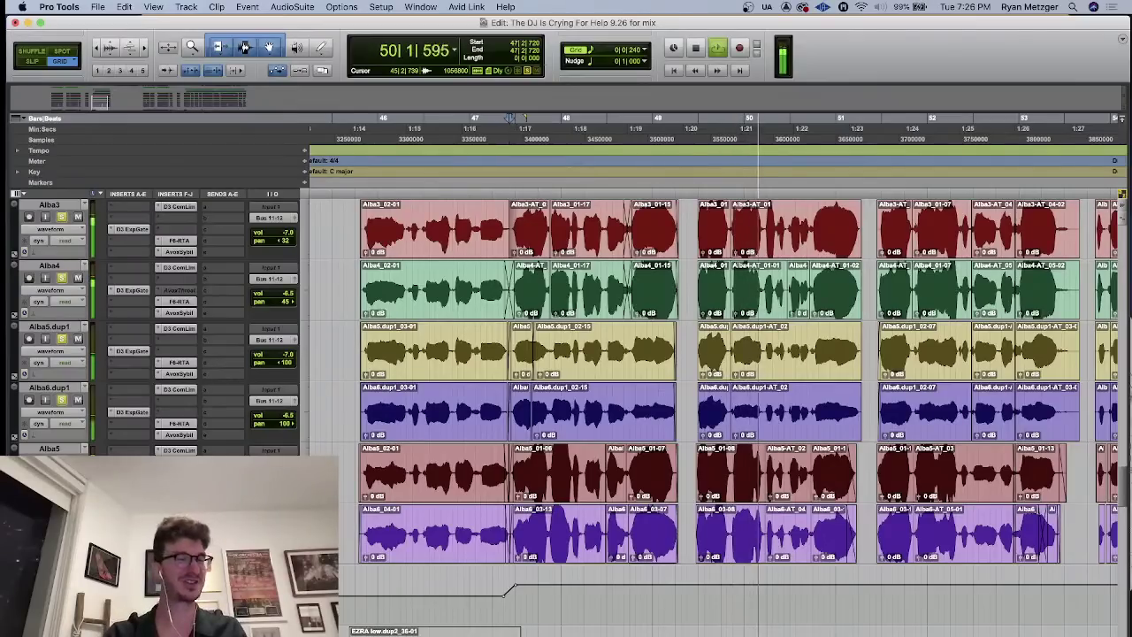
pyautogui.press('space')
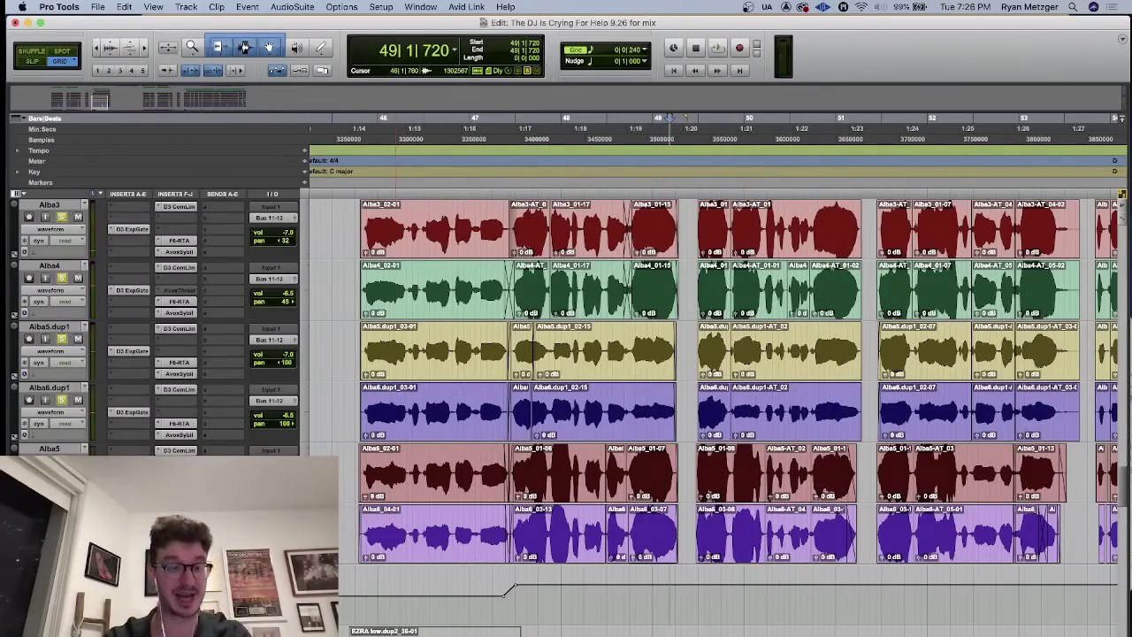
# - Play the full unsoloed mix from 48|4|240 through the end of the chorus vocals
pyautogui.click(638, 588)
pyautogui.press('space')
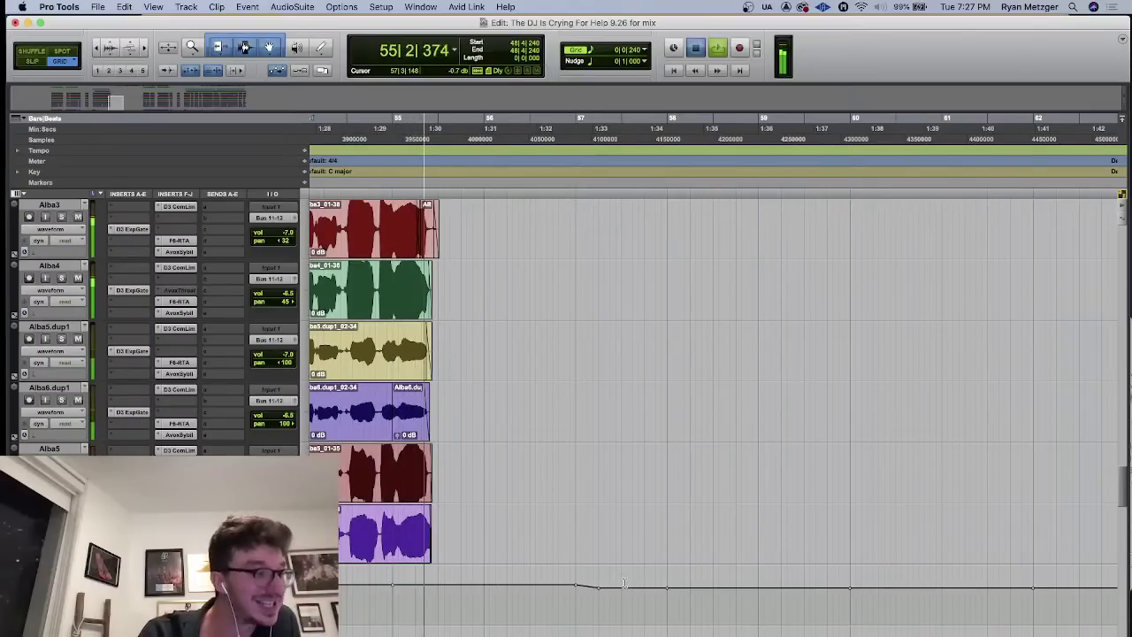
pyautogui.press('space')
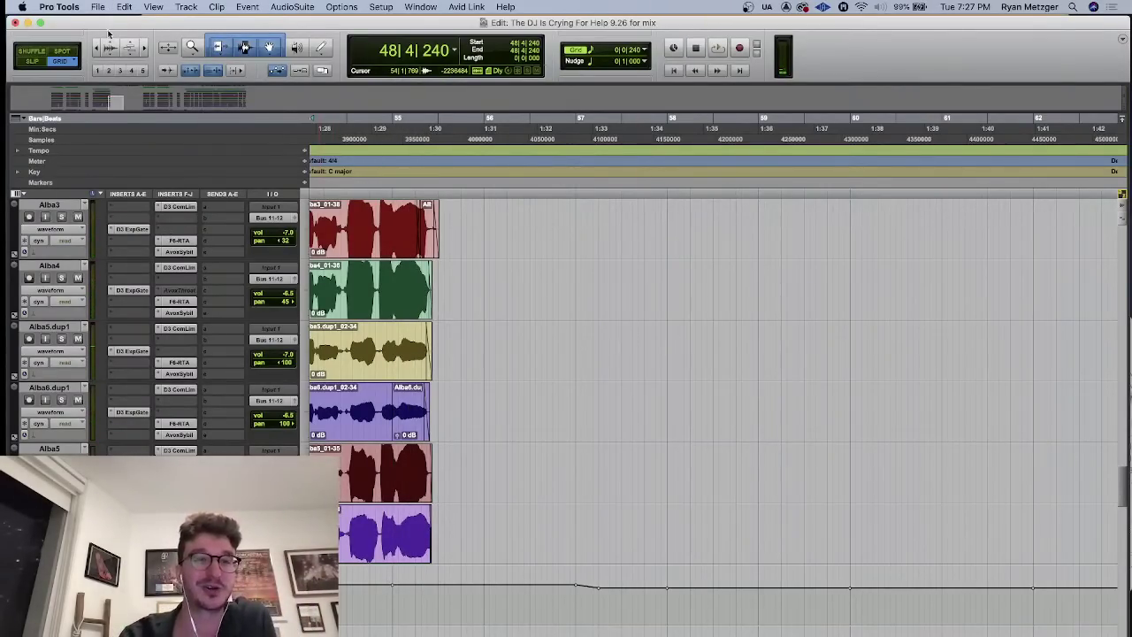
# - Locate the section after the Alba vocals end and play it from 56|4|240, where the F_RW_dr clips enter
pyautogui.click(94, 51)
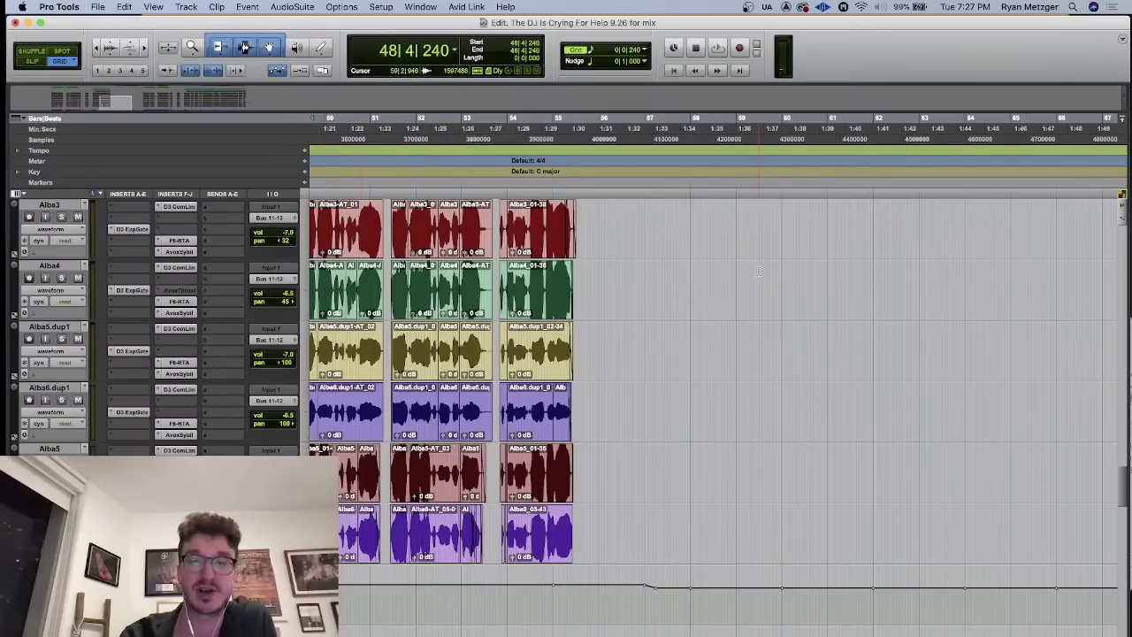
pyautogui.scroll(4, 758, 272)
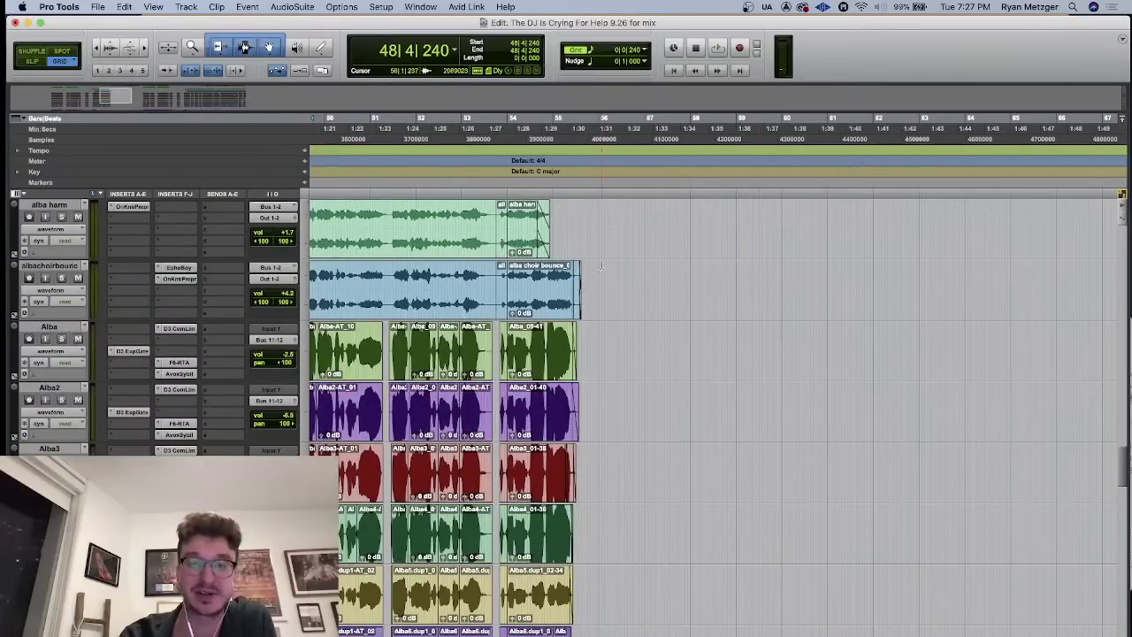
pyautogui.click(568, 212)
pyautogui.scroll(3, 569, 212)
pyautogui.hscroll(2, 569, 212)
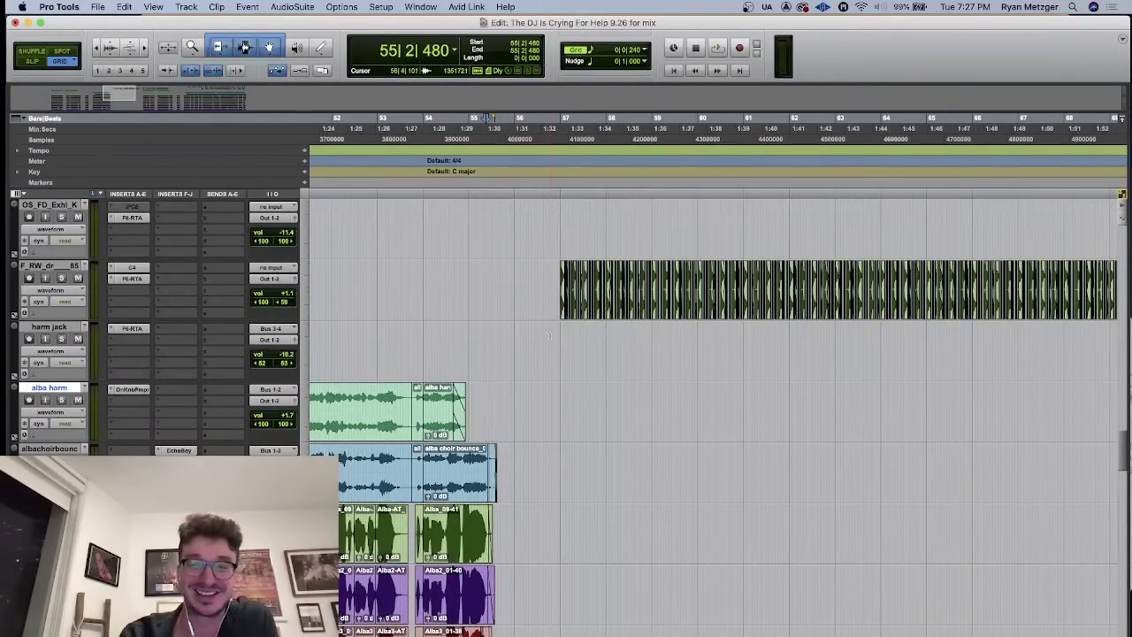
pyautogui.click(549, 336)
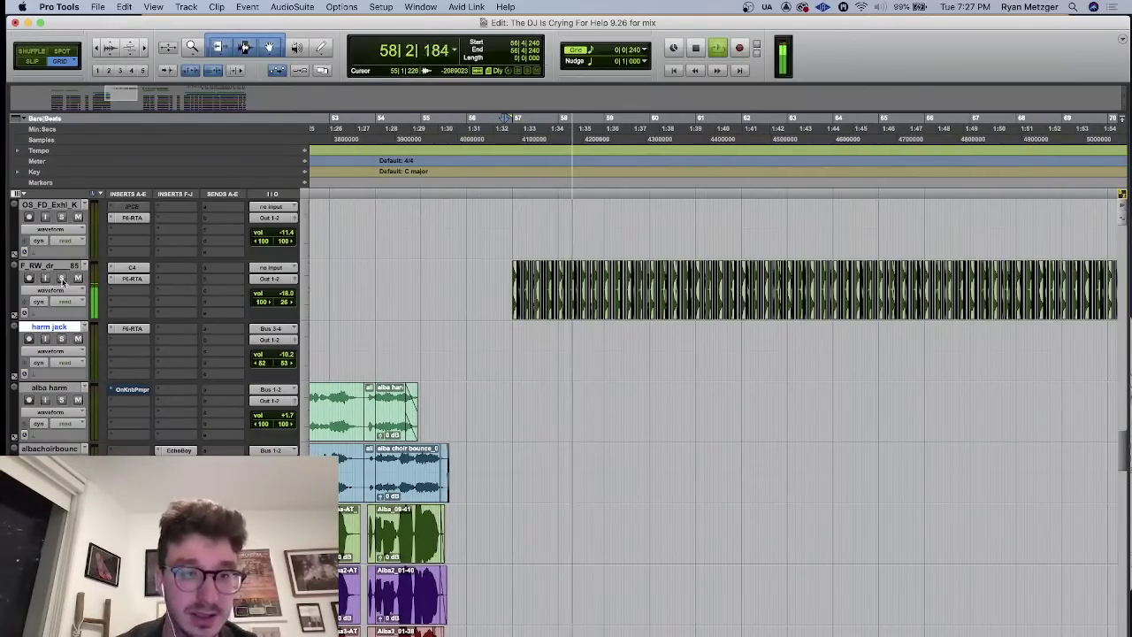
pyautogui.press('space')
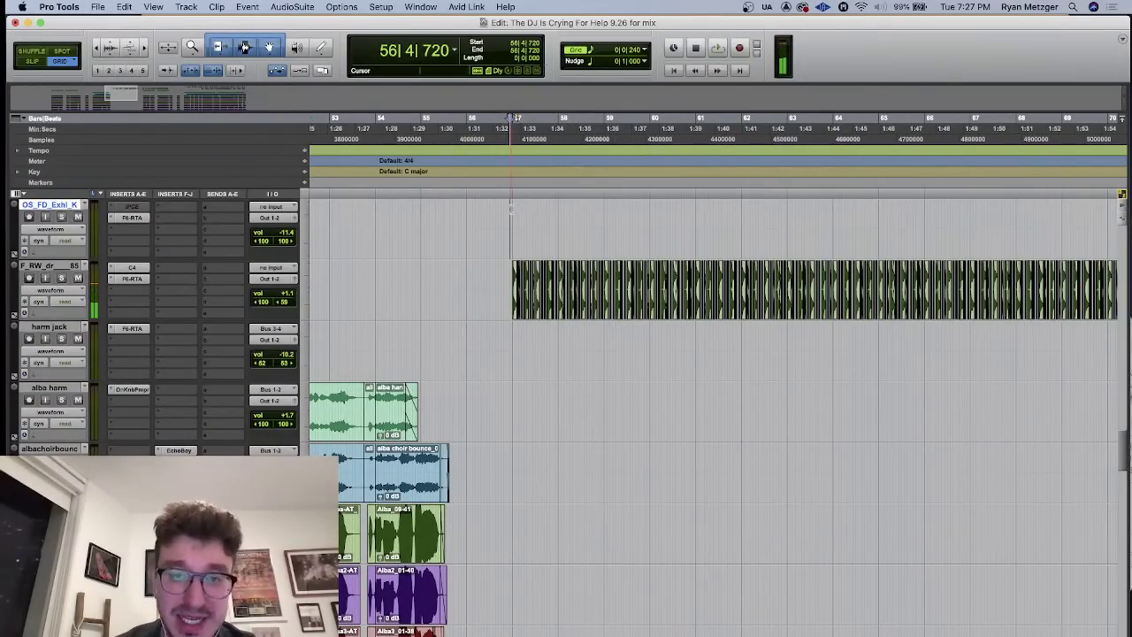
# - Check the tracks above F_RW_dr and audition the start of the new section from 56|4|720
pyautogui.scroll(5, 507, 338)
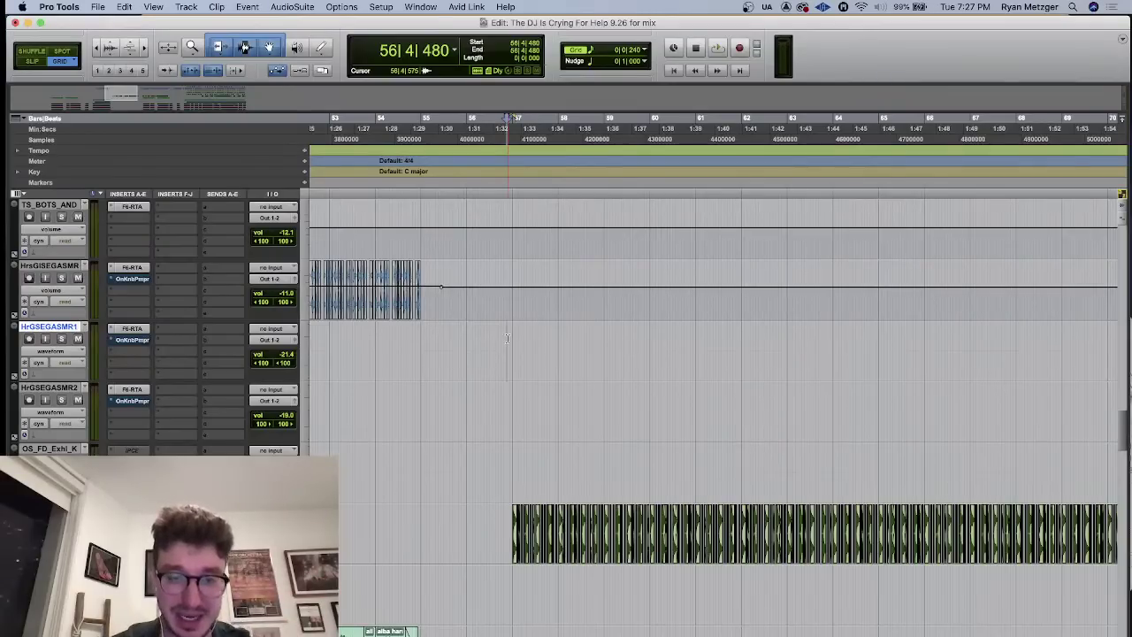
pyautogui.click(509, 455)
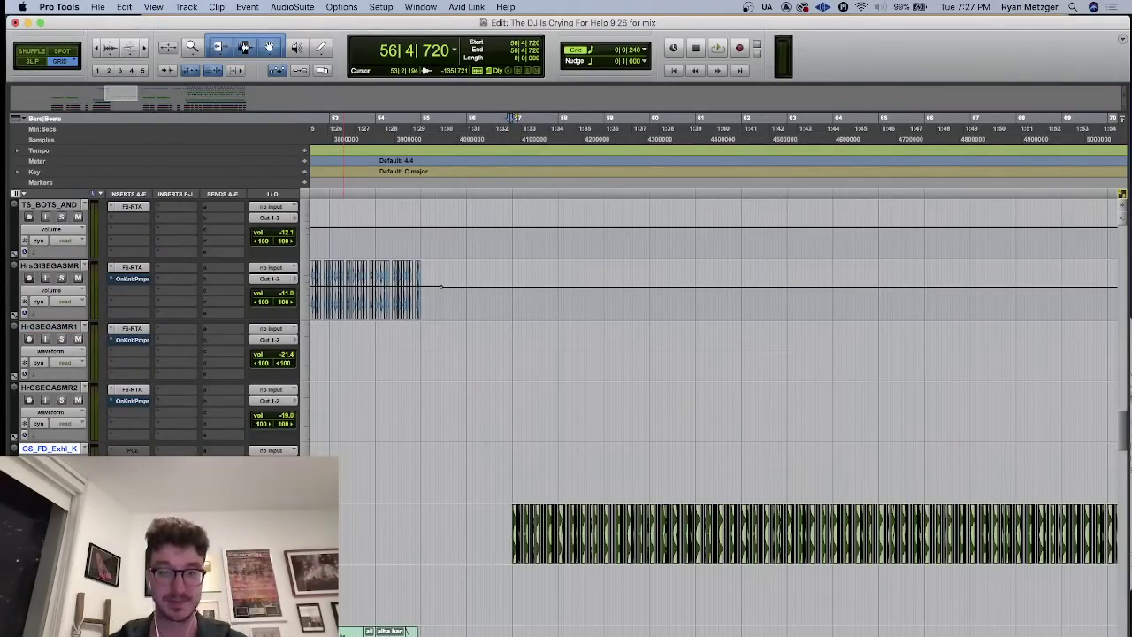
pyautogui.press('space')
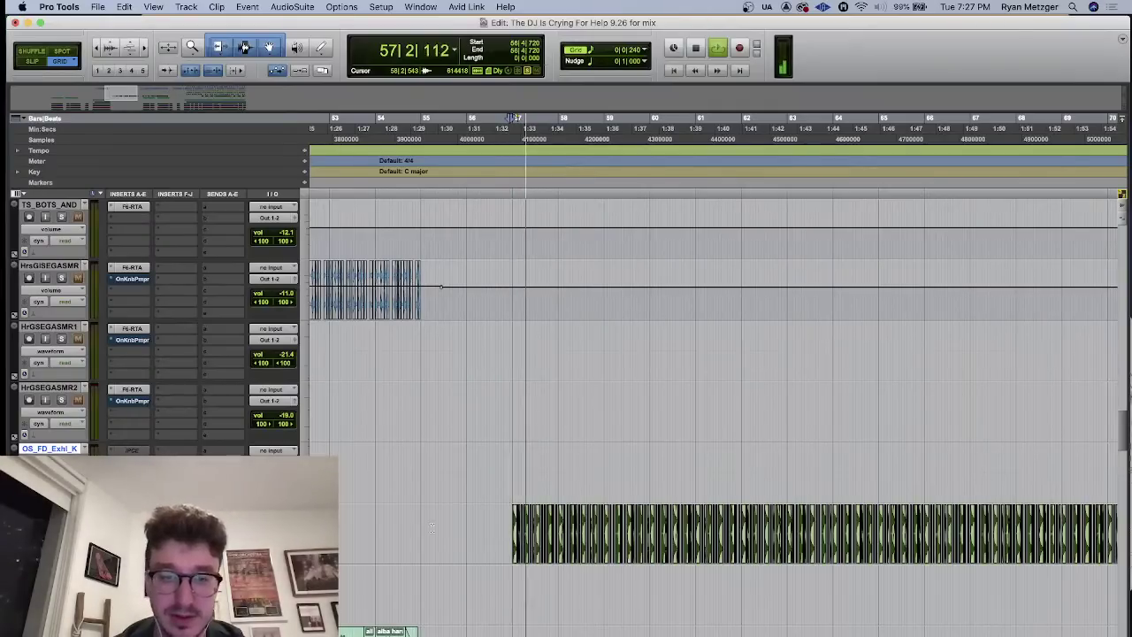
pyautogui.press('space')
# - View the libenter, square and main piano tracks and play the new section from 57|1|240
pyautogui.scroll(-5, 716, 415)
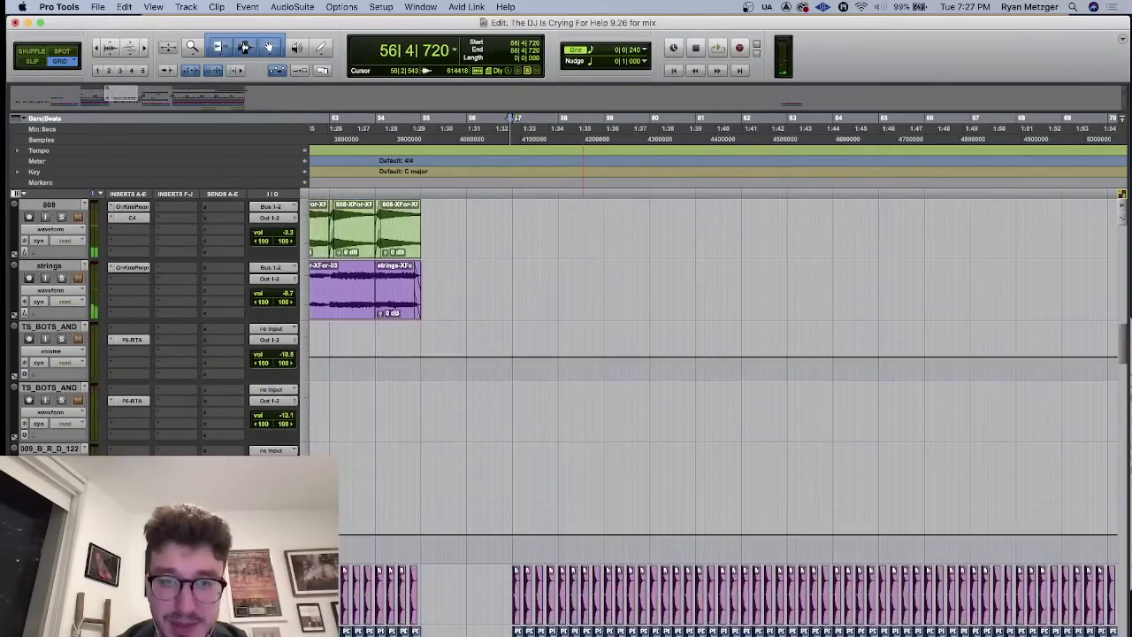
pyautogui.scroll(-10, 716, 416)
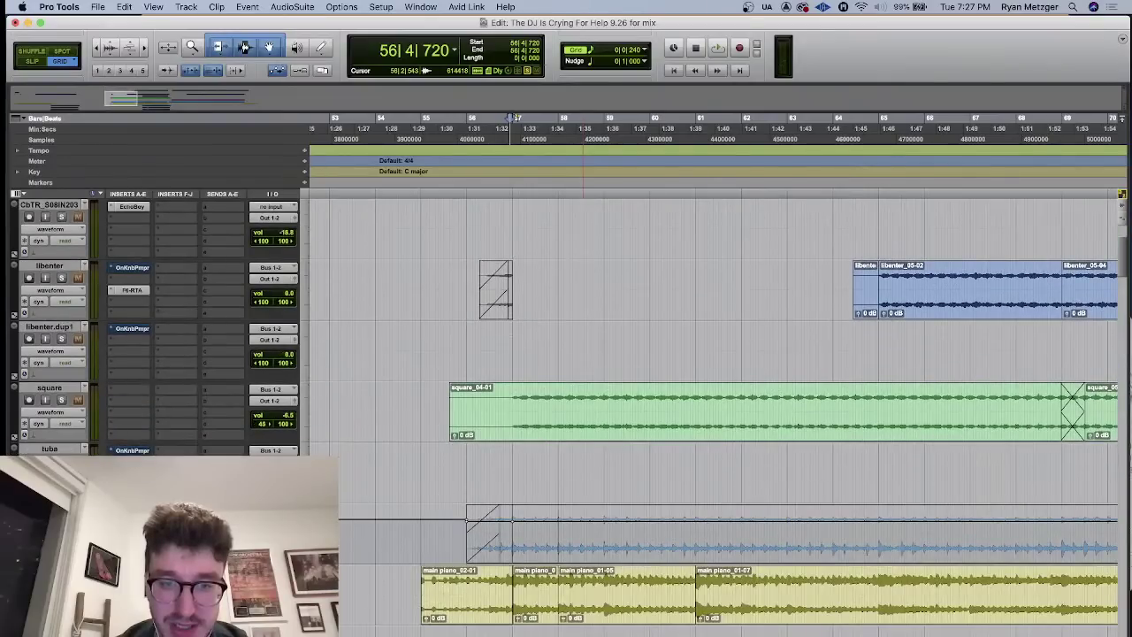
pyautogui.press('space')
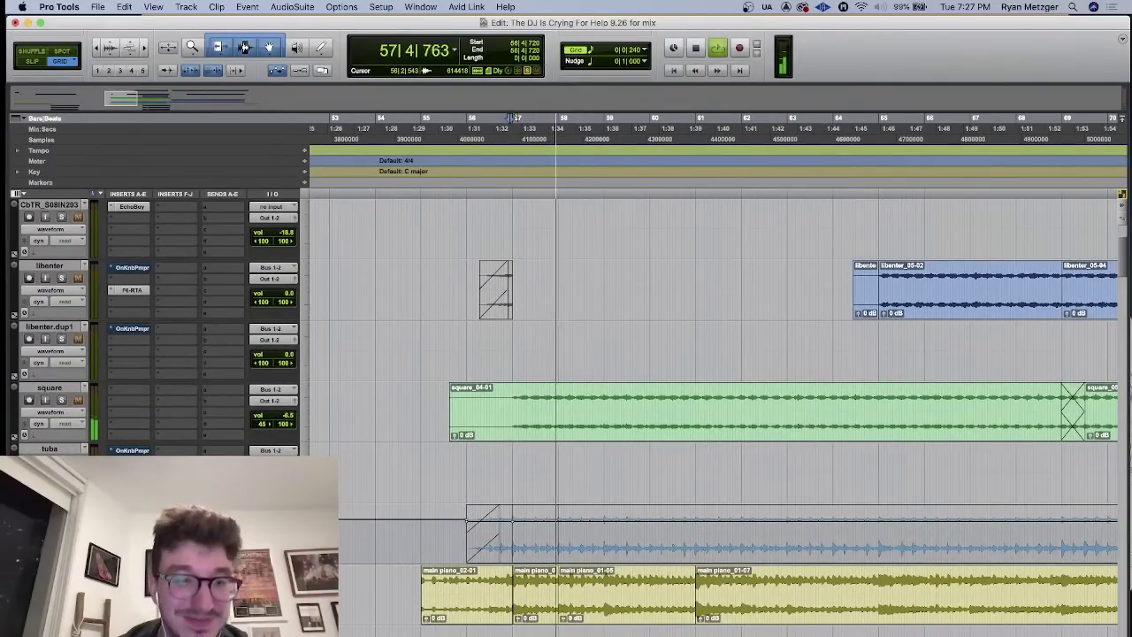
pyautogui.click(514, 451)
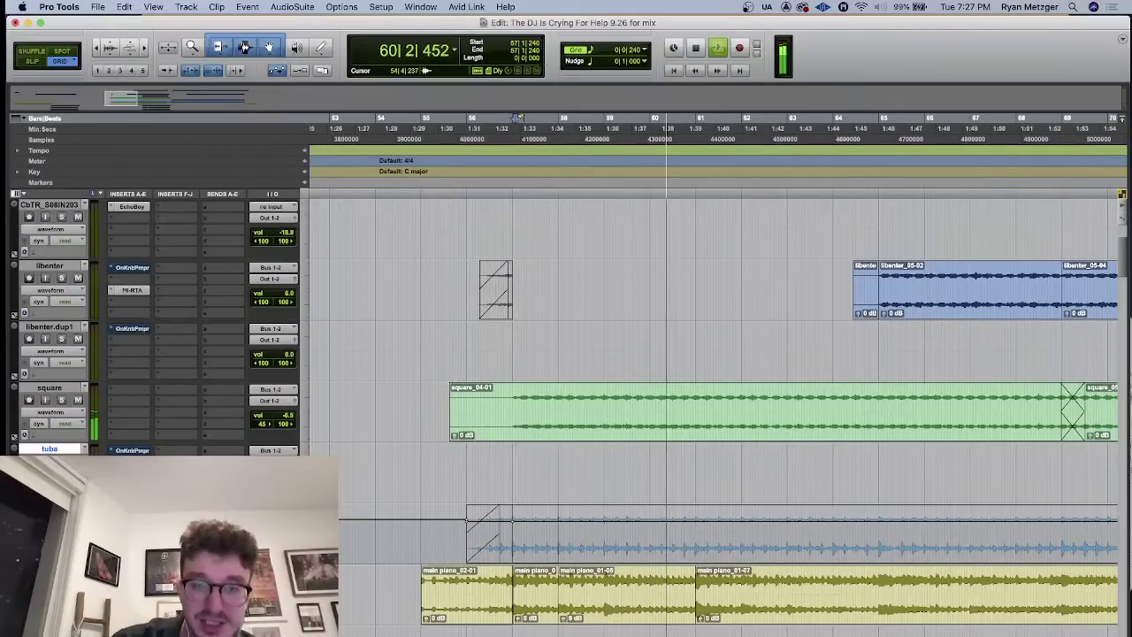
pyautogui.hscroll(3, 354, 446)
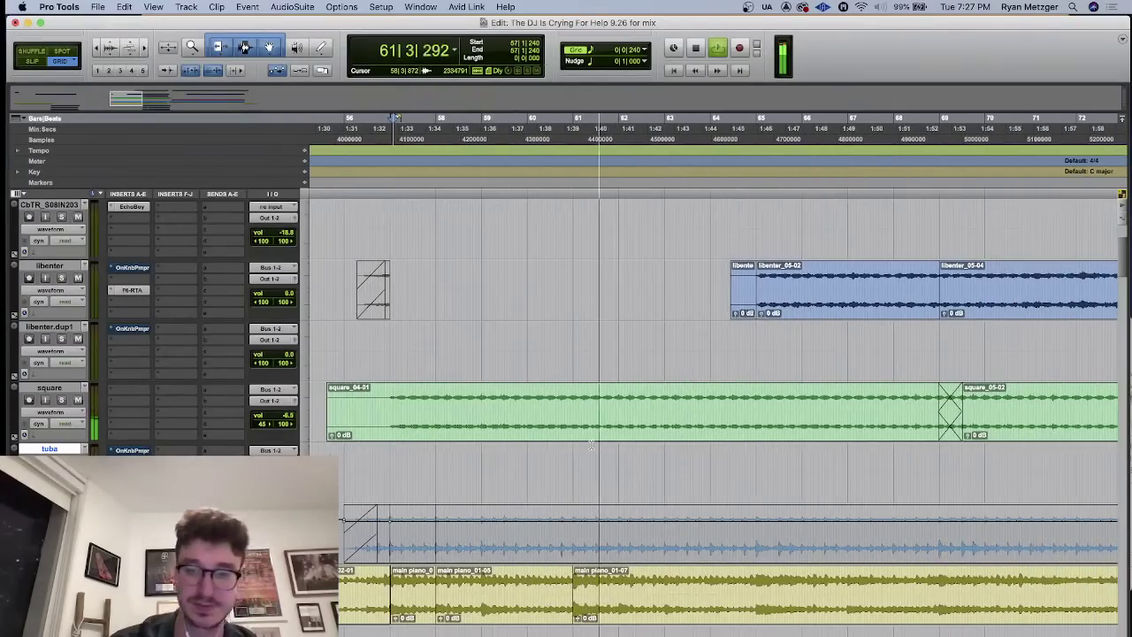
pyautogui.press('space')
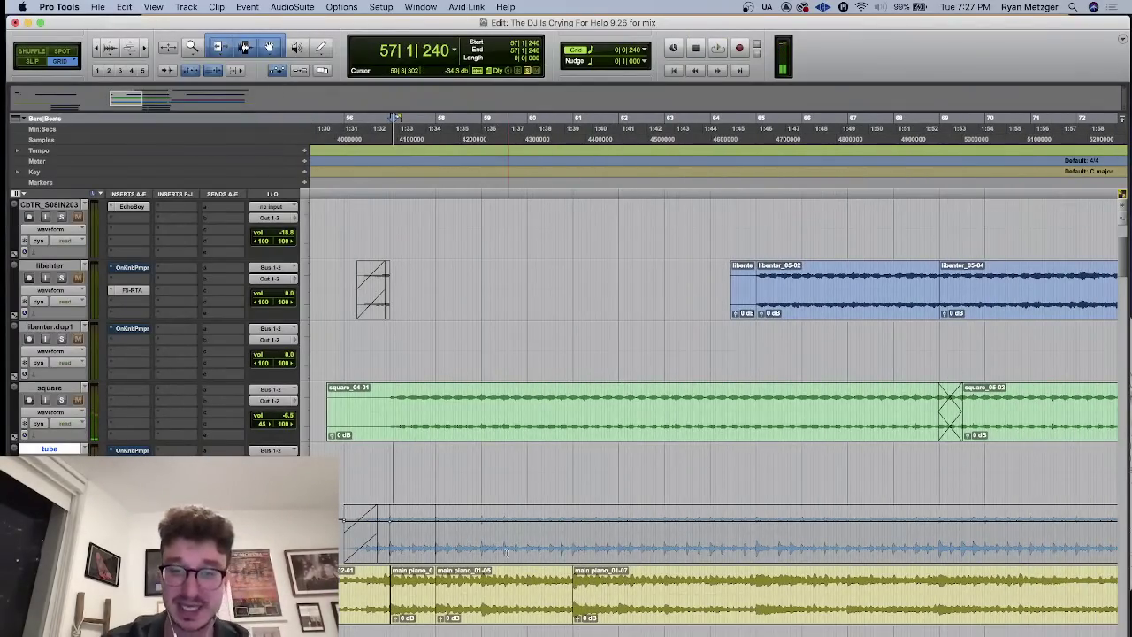
# - Solo the square track and audition it from 60|4|480, undoing the clip gain tweak on its square_04-01 clip
pyautogui.click(567, 534)
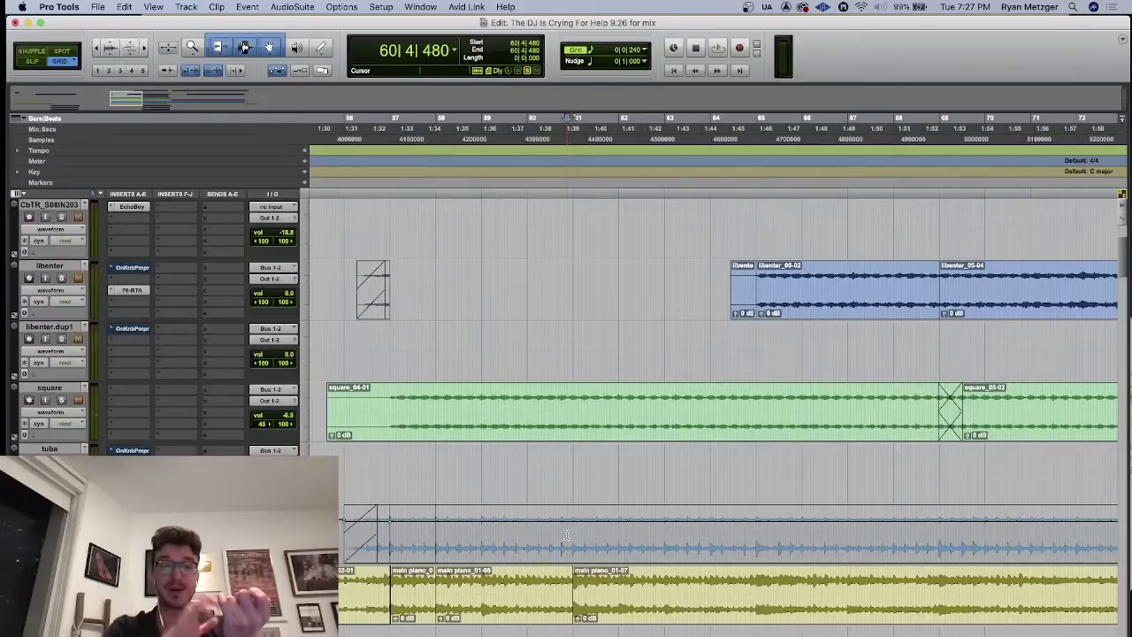
pyautogui.click(61, 400)
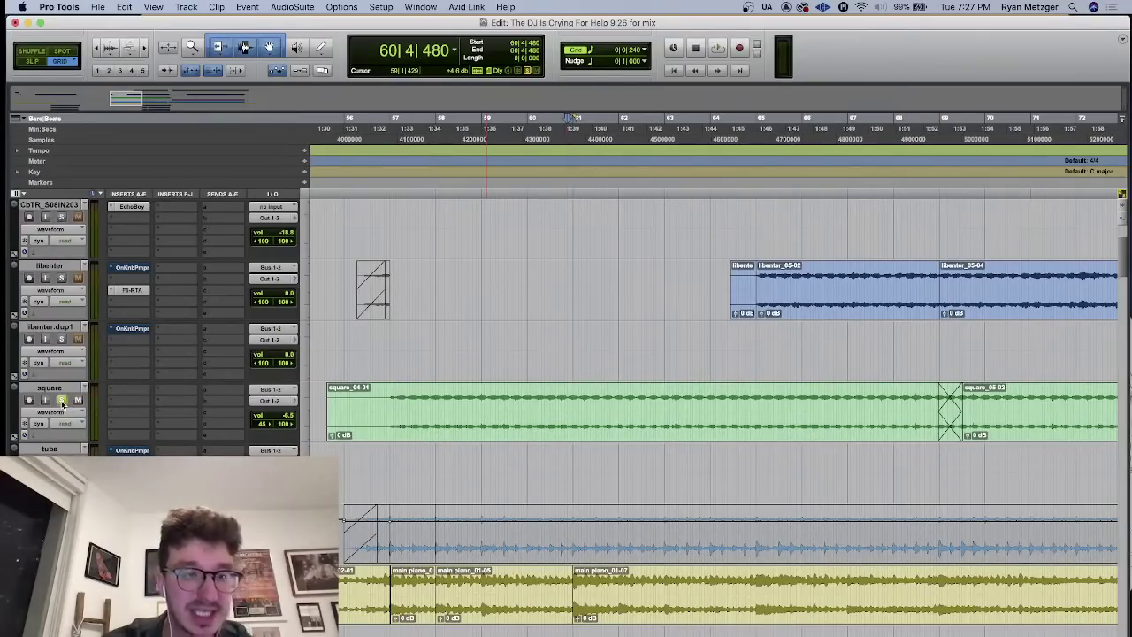
pyautogui.press('space')
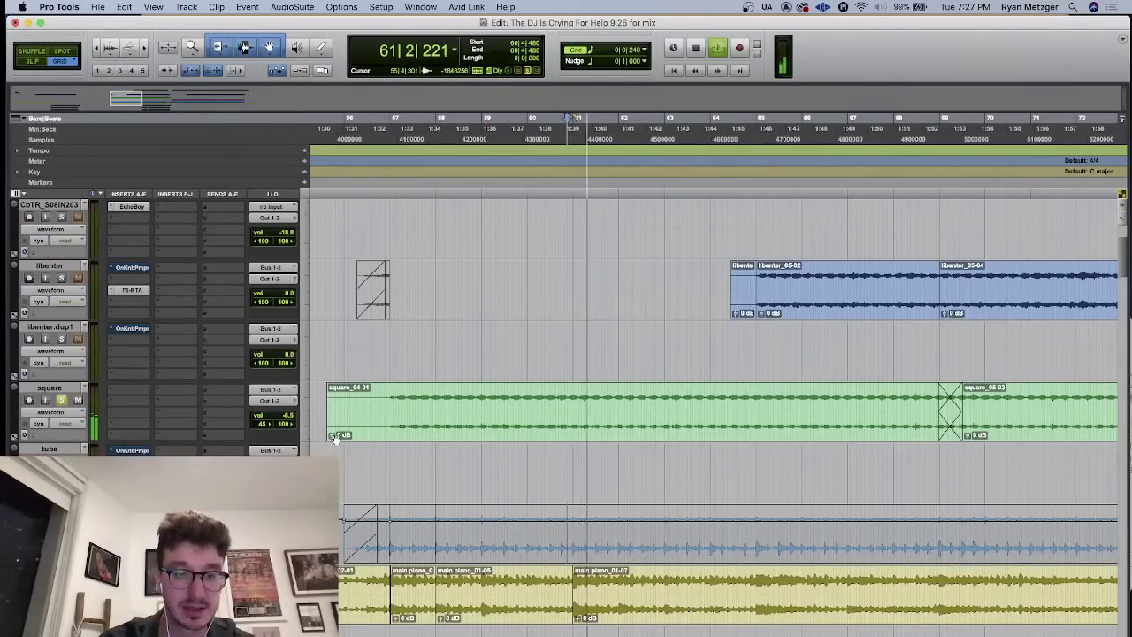
pyautogui.moveTo(331, 434); pyautogui.dragTo(333, 428)
pyautogui.press('super+z')
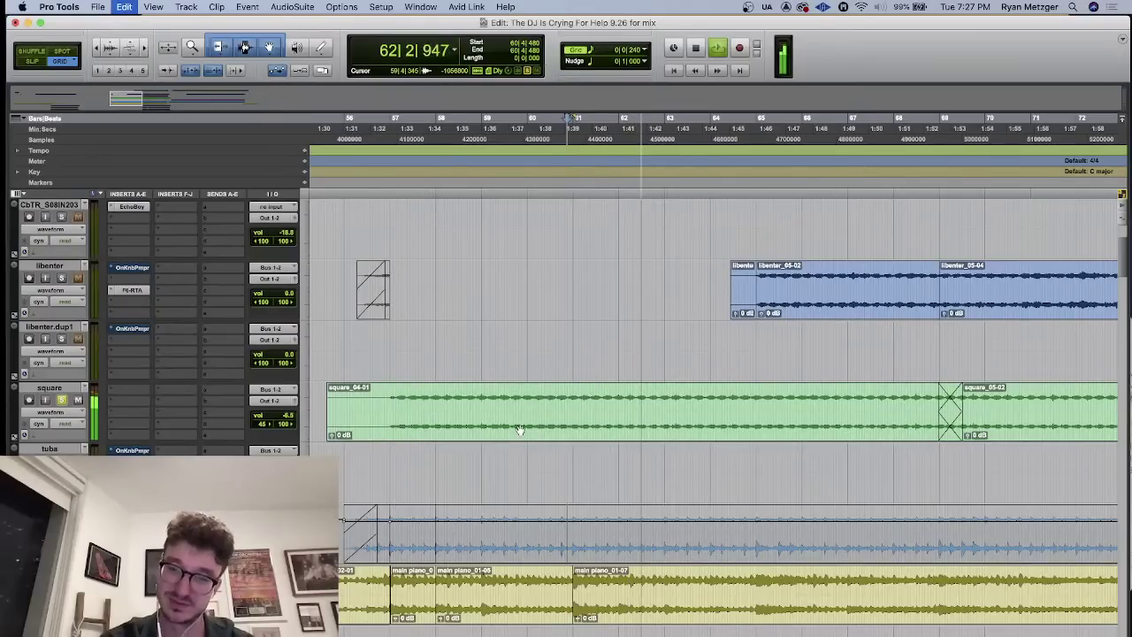
# - Play the soloed square track from 59|3|720, check its volume automation view, and return it to waveform view
pyautogui.press('space')
pyautogui.click(511, 412)
pyautogui.press('space')
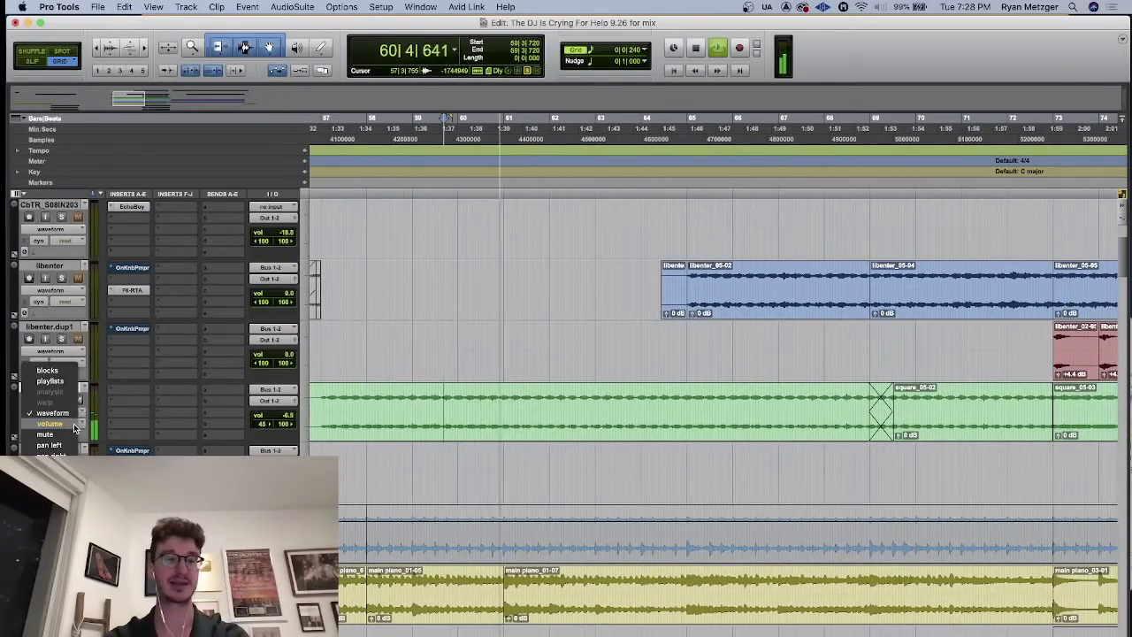
pyautogui.click(77, 399)
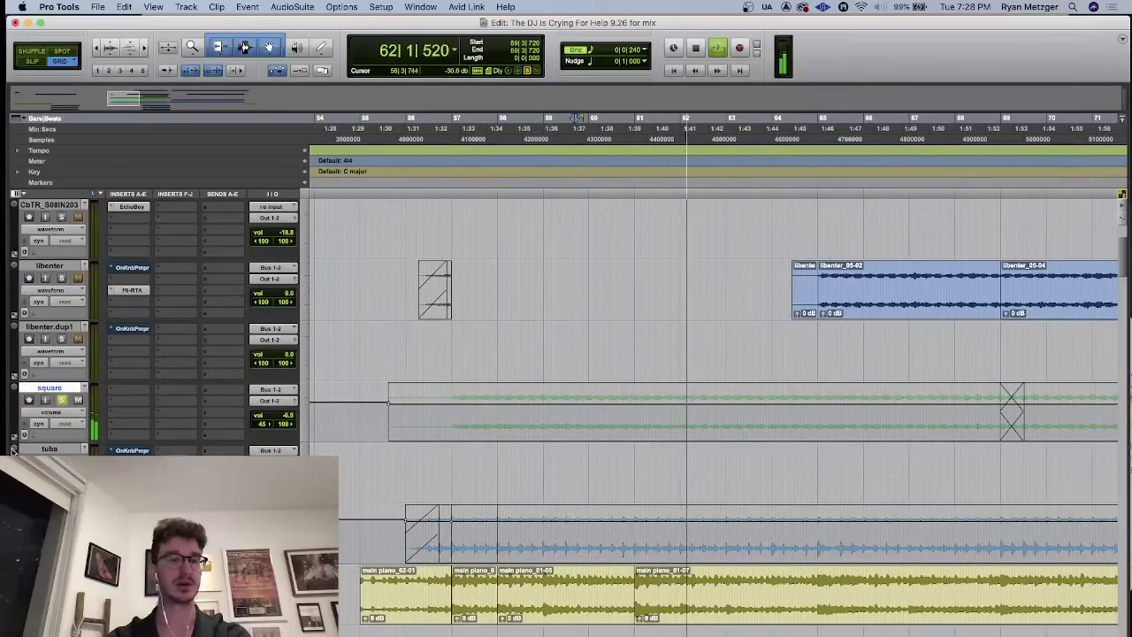
pyautogui.click(66, 401)
pyautogui.click(77, 400)
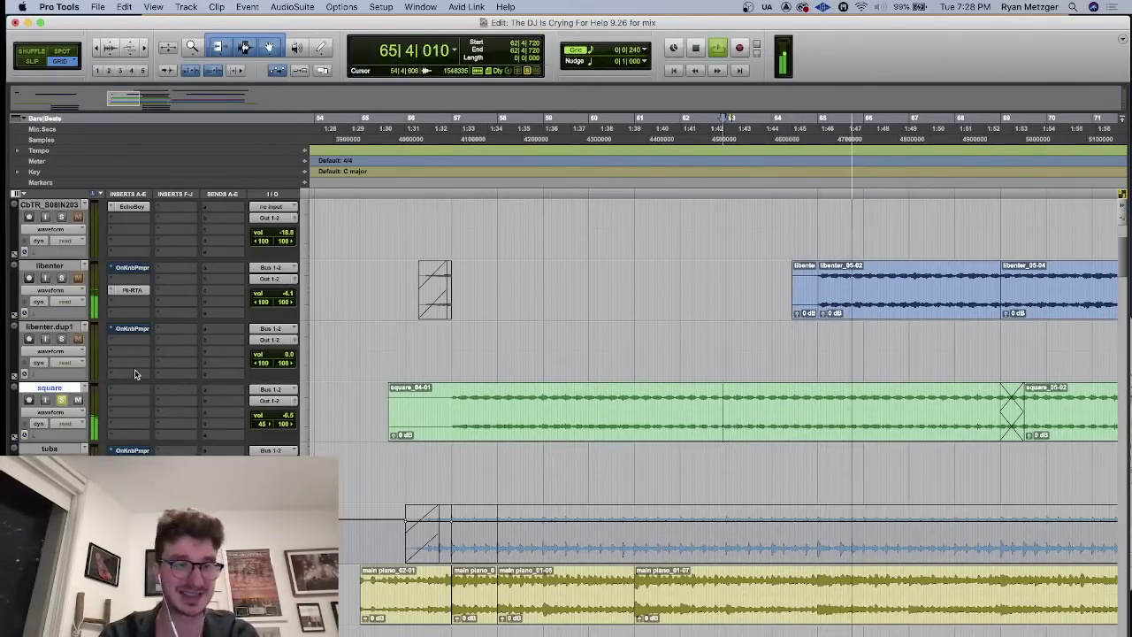
# - Take the square track out of solo and play the full mix while locating the echo real and harm.cm vocal tracks
pyautogui.click(60, 400)
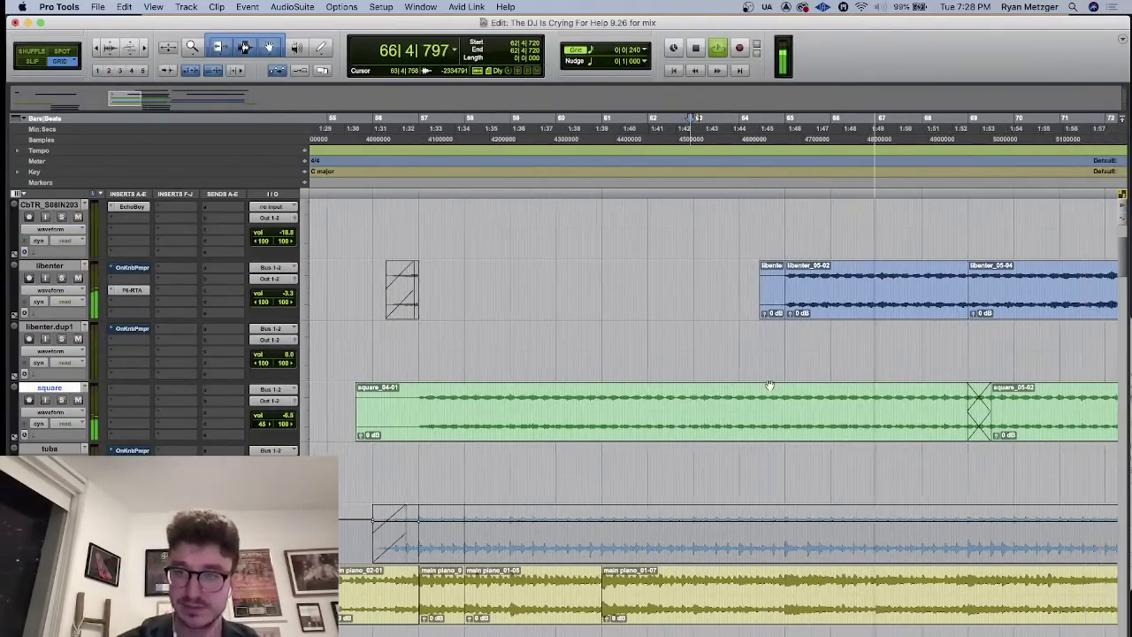
pyautogui.scroll(-15, 769, 380)
pyautogui.scroll(-20, 769, 378)
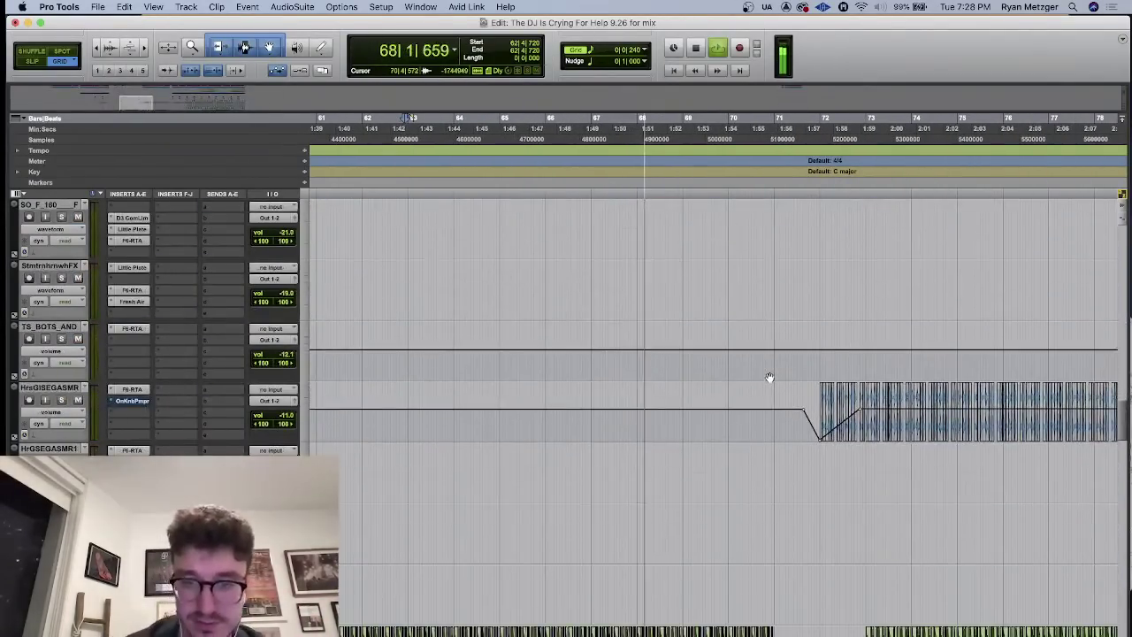
pyautogui.scroll(2, 769, 378)
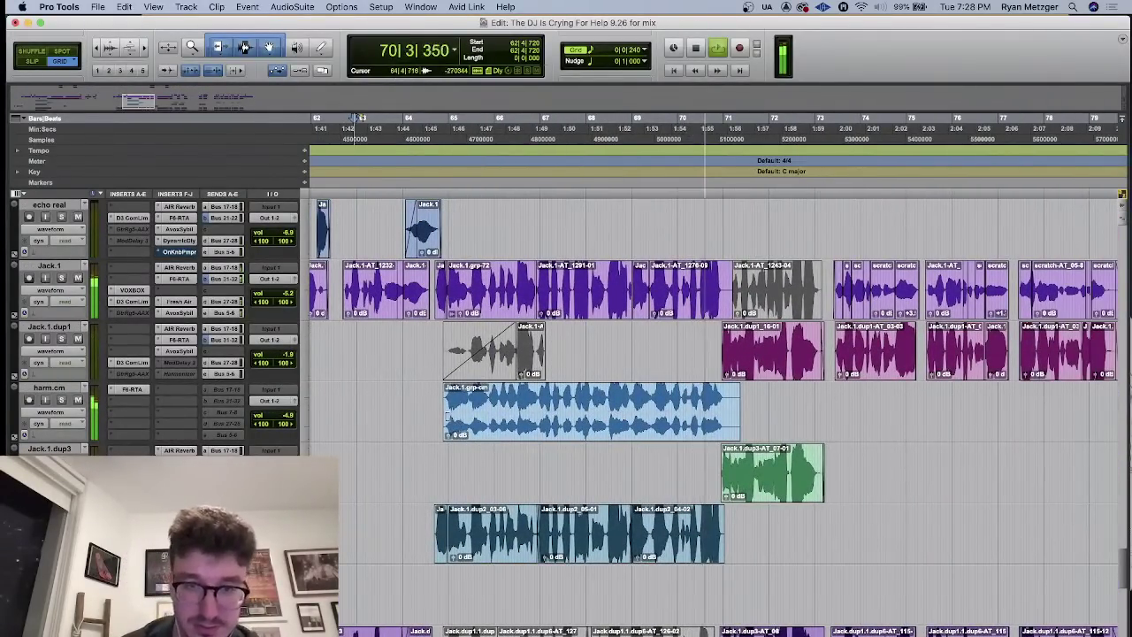
pyautogui.press('space')
# - Solo the harm.cm track and audition its harmony clip from 64|4|240
pyautogui.click(442, 402)
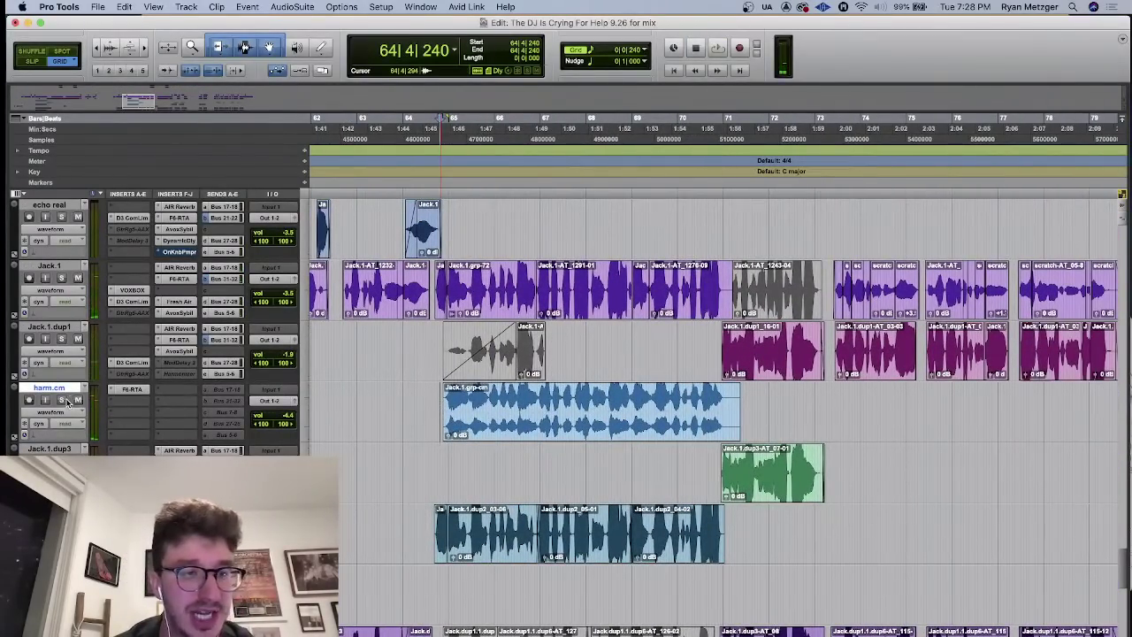
pyautogui.click(62, 400)
pyautogui.press('space')
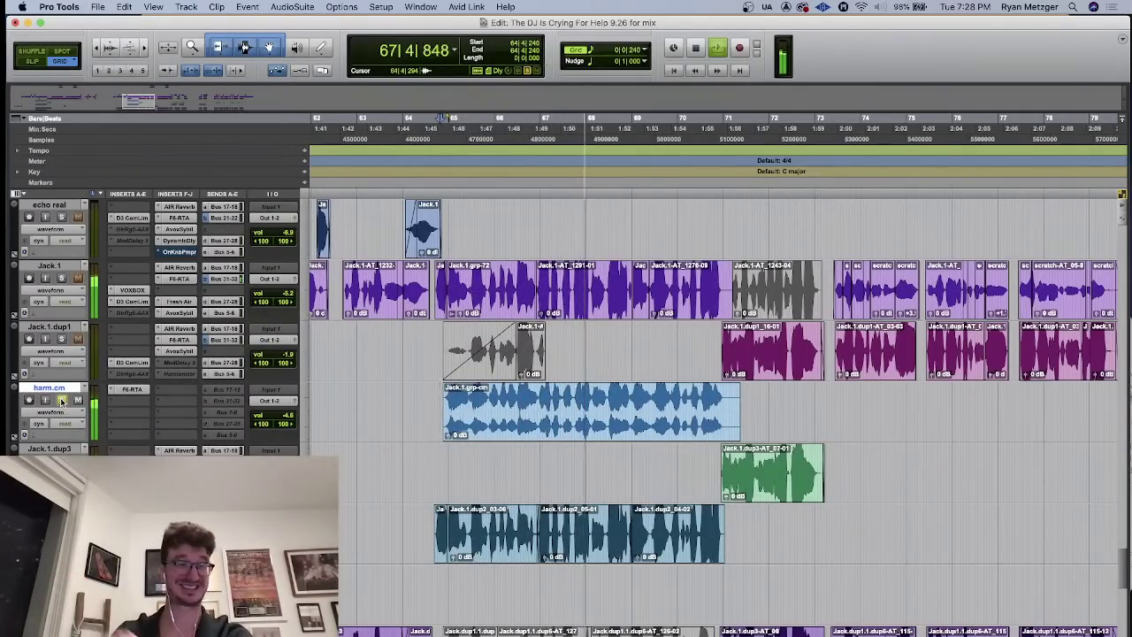
pyautogui.press('space')
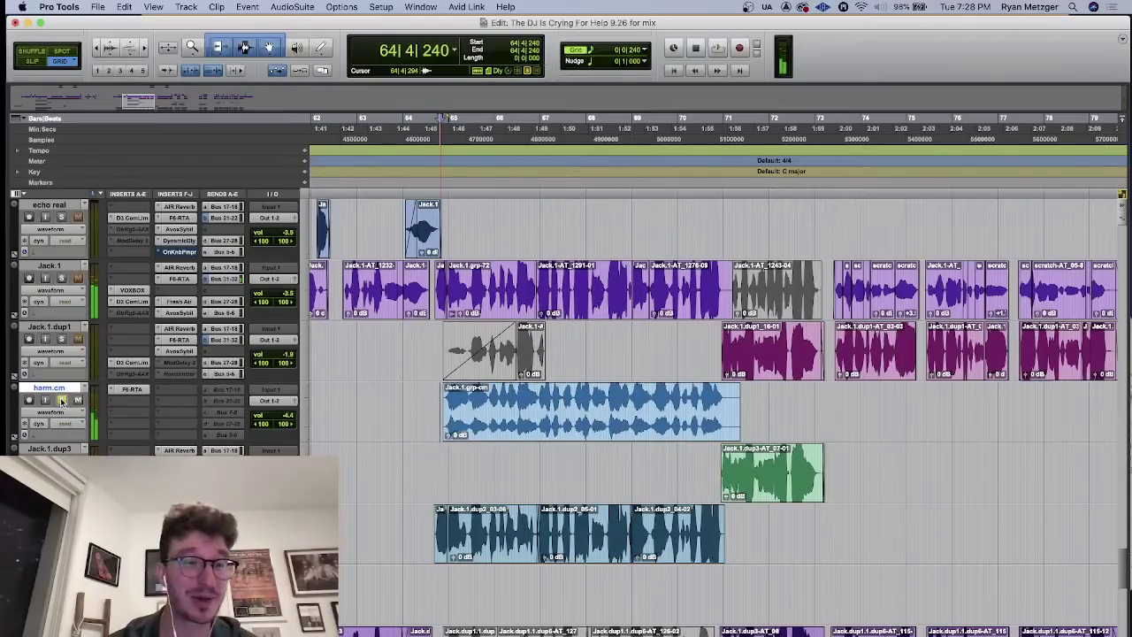
pyautogui.click(434, 343)
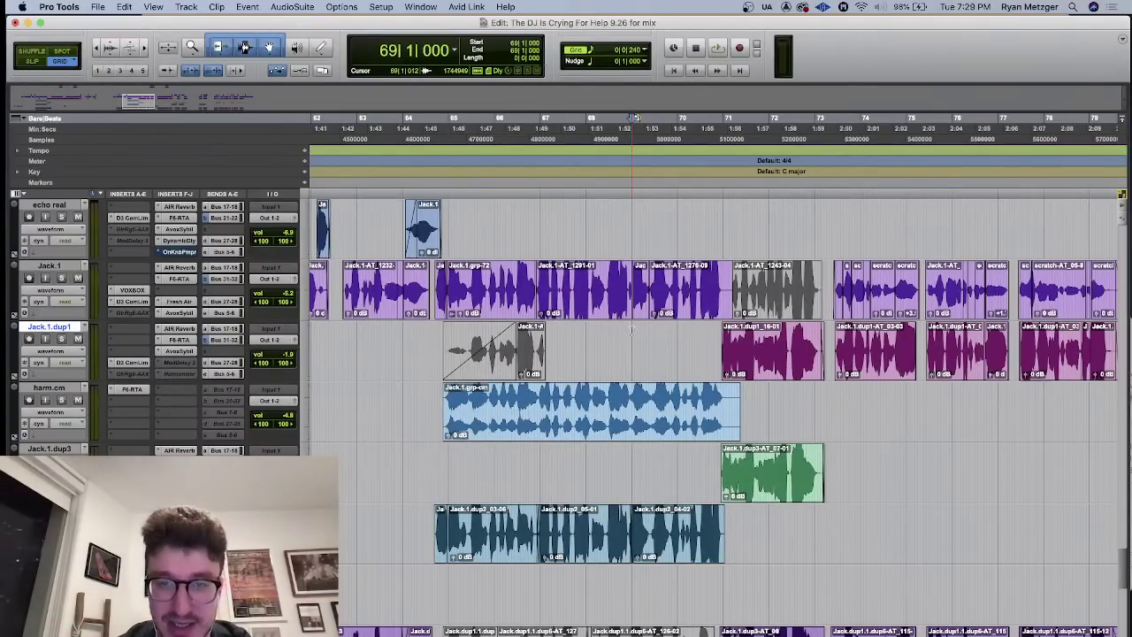
# - Play the full mix from 69|1|000 and restart at 70|4|720 while following the lead vocal and harmony layers
pyautogui.press('space')
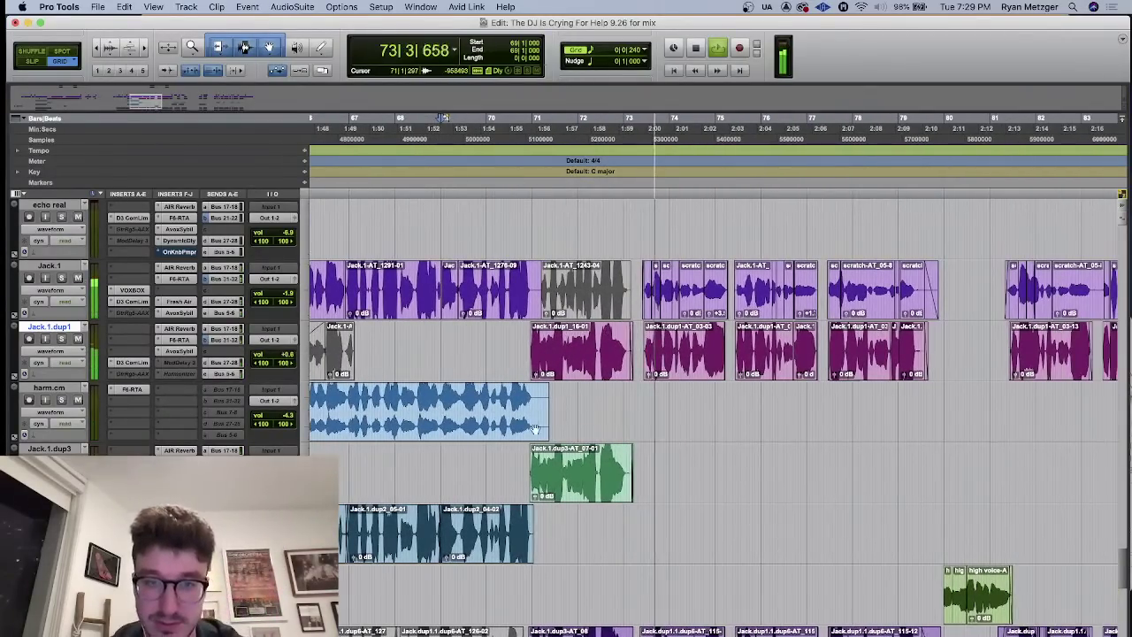
pyautogui.click(529, 337)
pyautogui.scroll(-2, 528, 339)
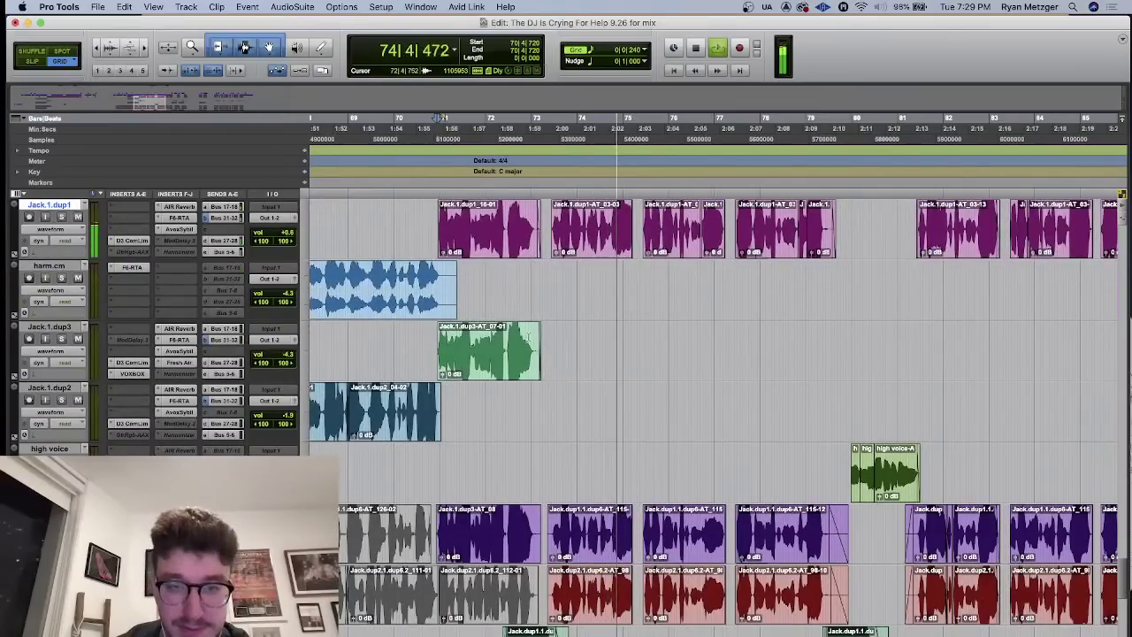
pyautogui.scroll(4, 535, 354)
pyautogui.hscroll(2, 544, 367)
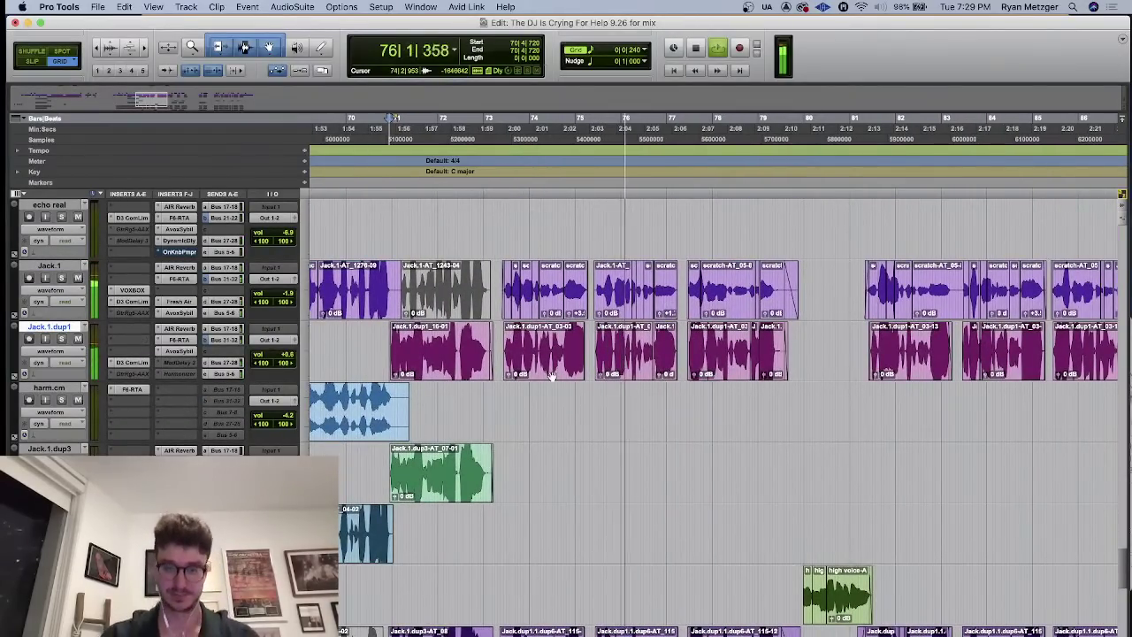
pyautogui.scroll(-10, 550, 375)
pyautogui.press('space')
# - Locate the libenter track, solo it, and audition it from 73|1|000
pyautogui.scroll(-5, 550, 376)
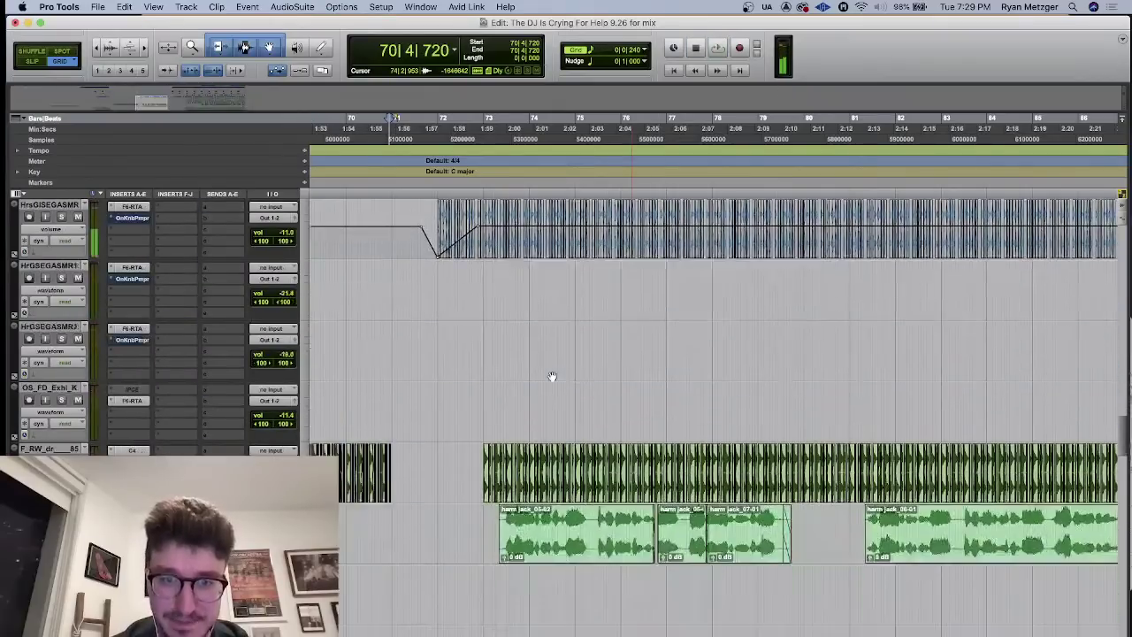
pyautogui.scroll(8, 513, 336)
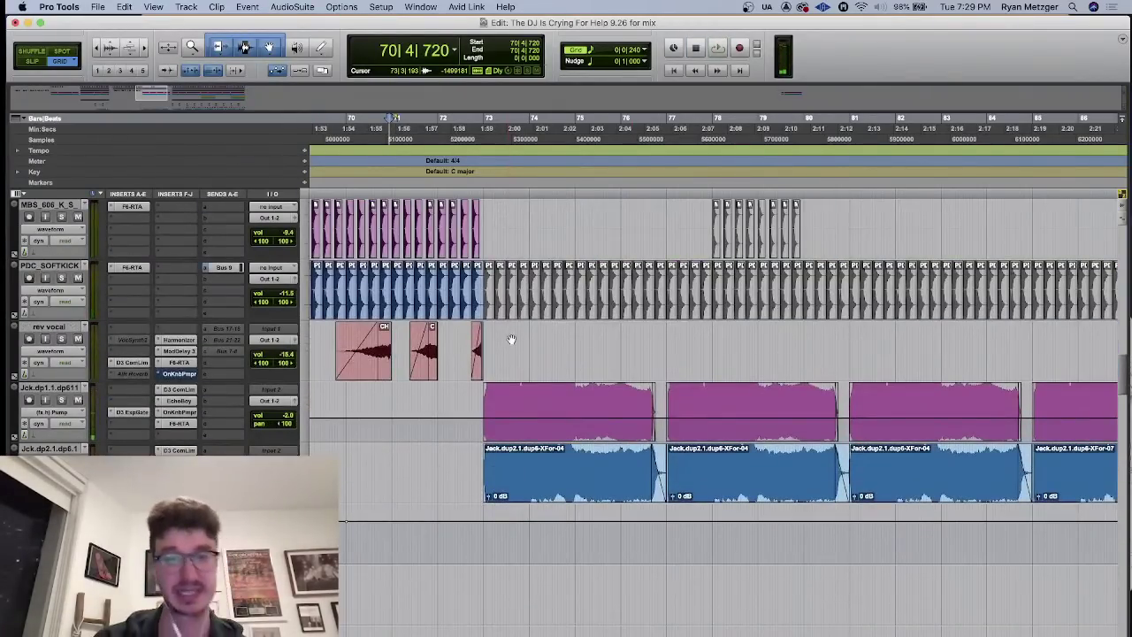
pyautogui.scroll(6, 511, 339)
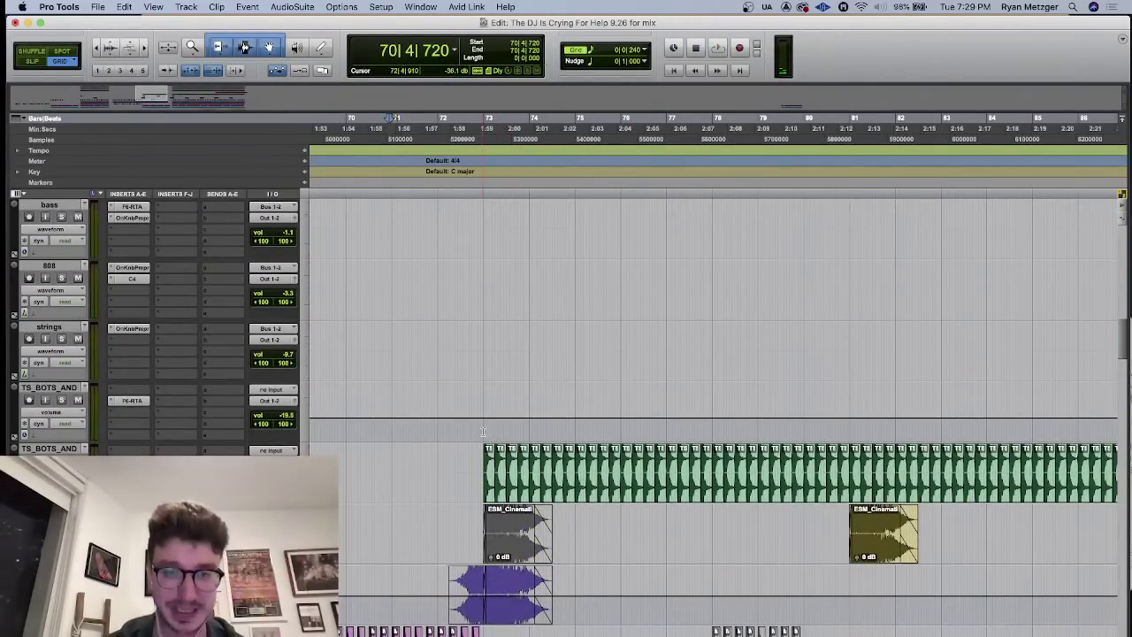
pyautogui.scroll(15, 483, 431)
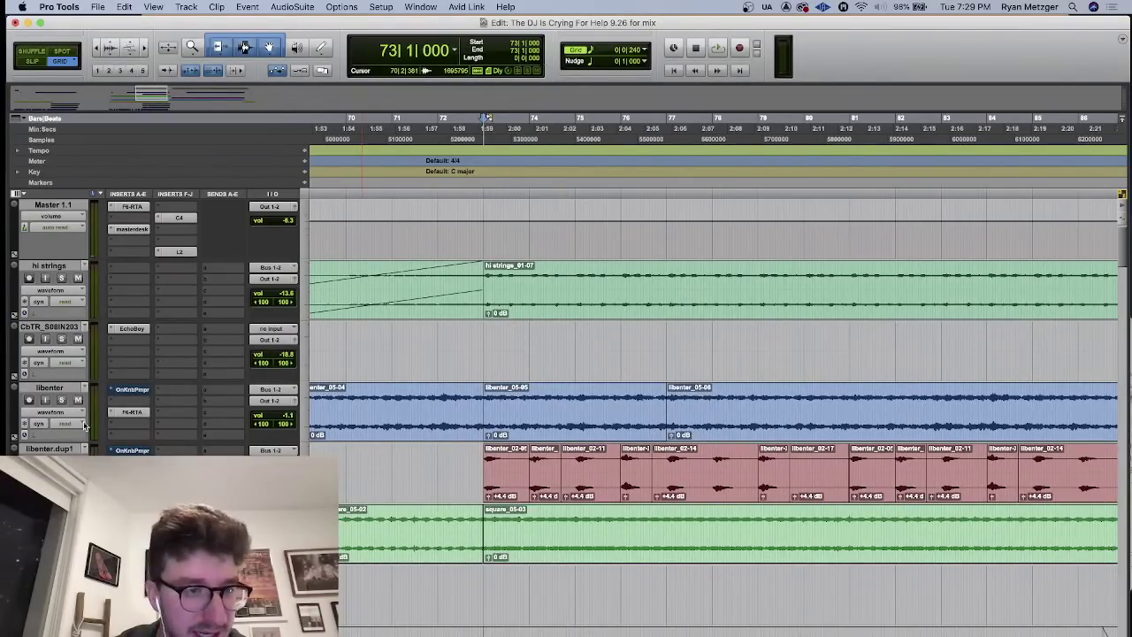
pyautogui.click(61, 400)
pyautogui.press('space')
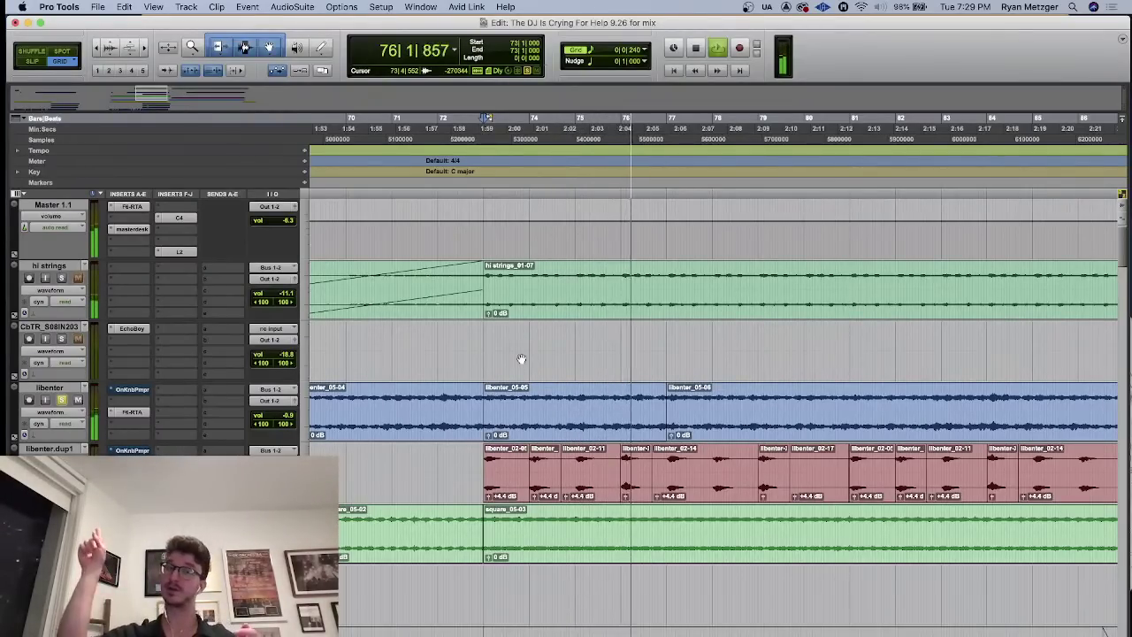
# - Take libenter and hi strings out of solo and play the full mix from 78|1|480 into the bar 89 section
pyautogui.click(60, 278)
pyautogui.click(61, 399)
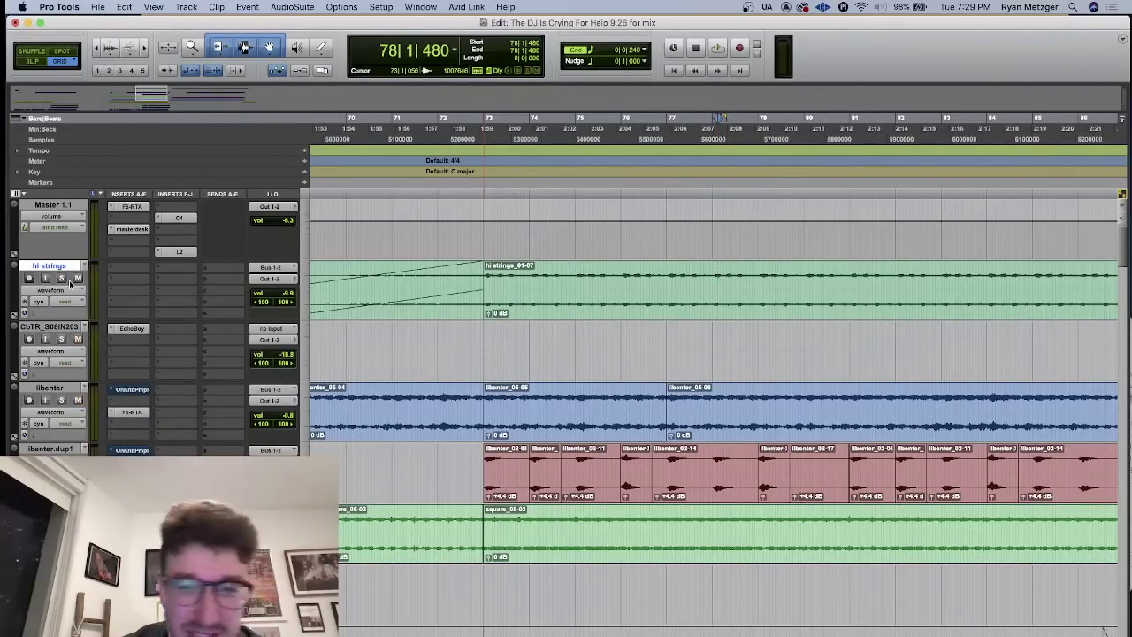
pyautogui.press('space')
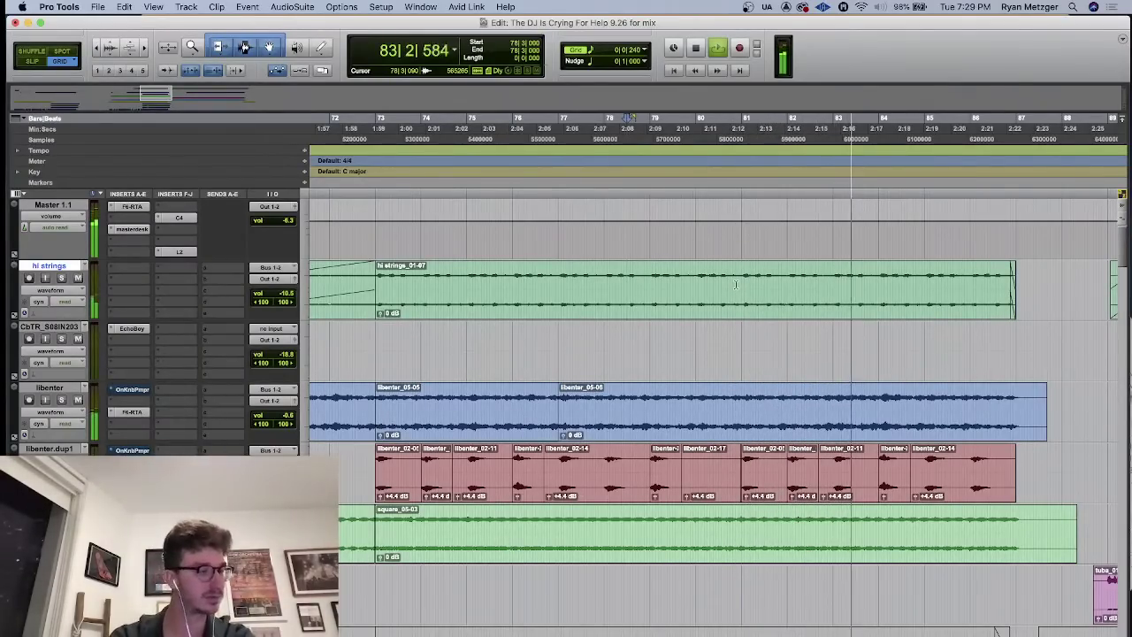
pyautogui.scroll(-2, 734, 311)
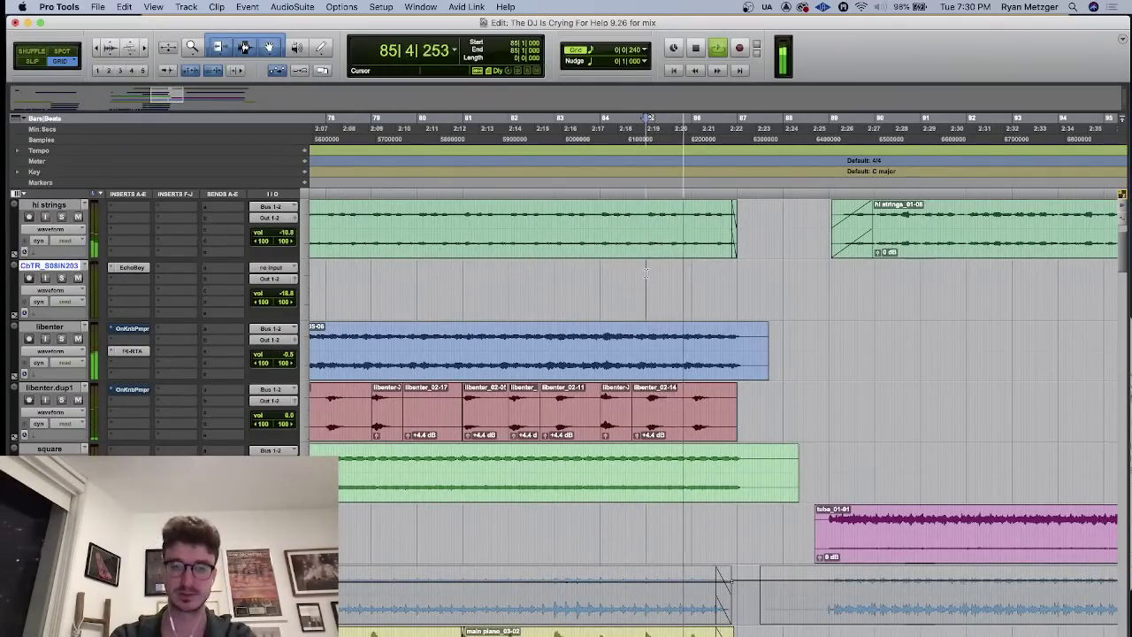
pyautogui.scroll(-8, 647, 276)
pyautogui.scroll(-10, 646, 274)
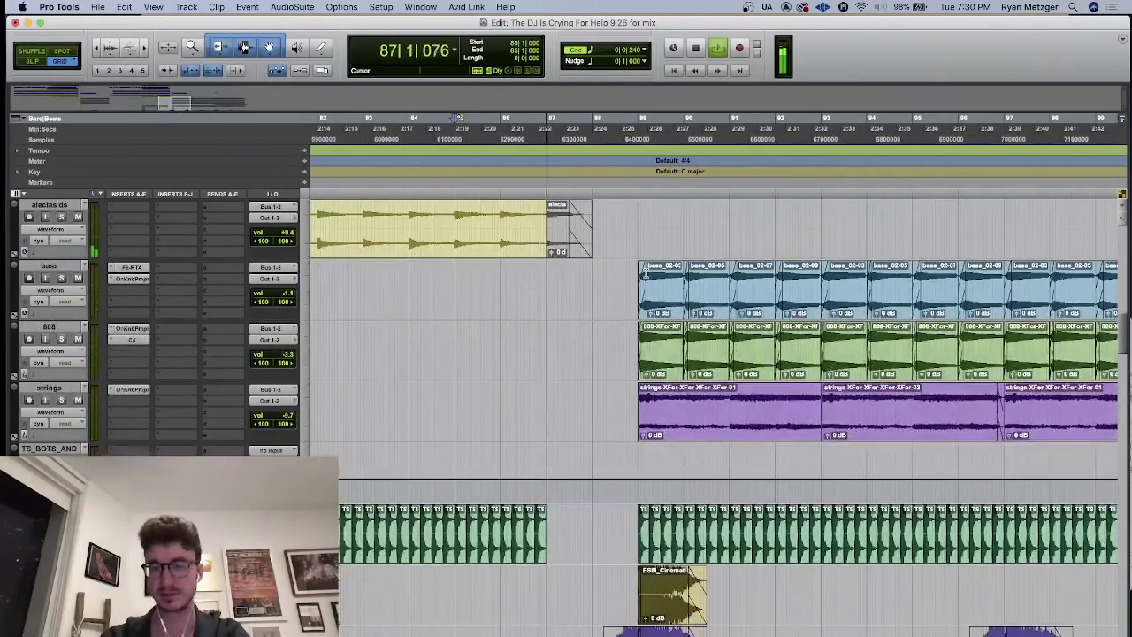
pyautogui.scroll(-5, 646, 274)
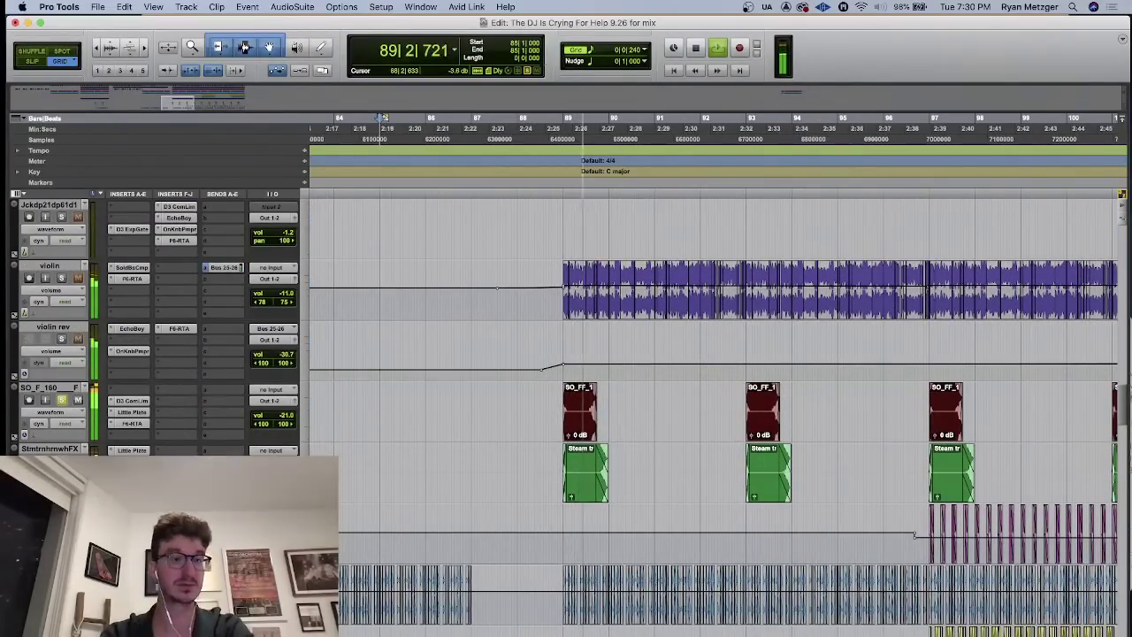
# - Solo the violin track alongside SO_F_160 and audition them, clearing the solos to hear the full mix again
pyautogui.click(61, 278)
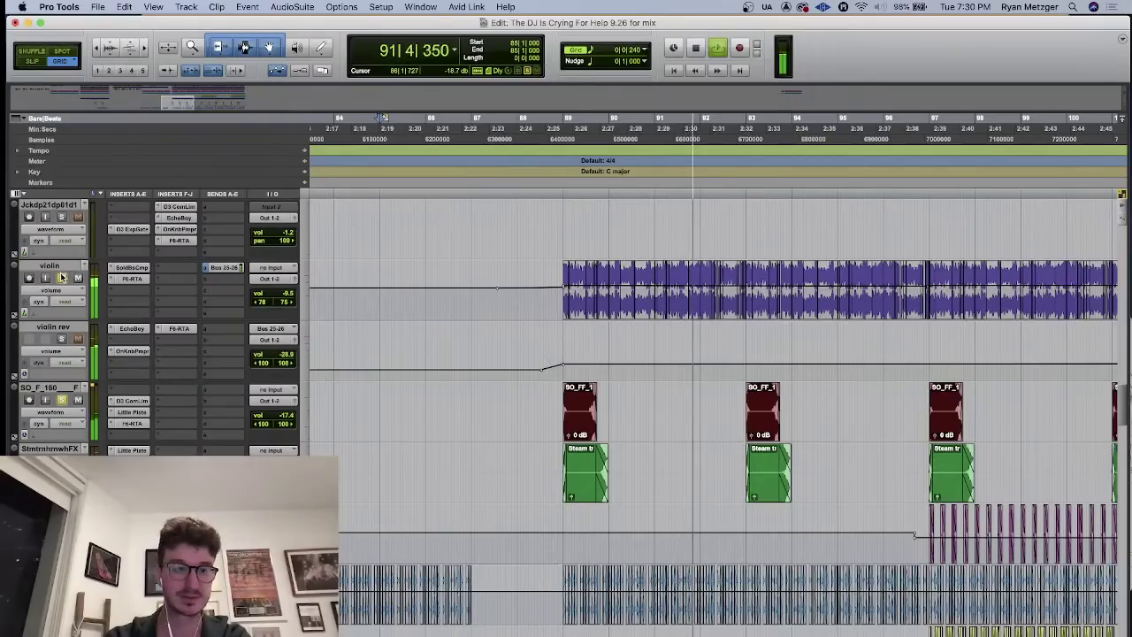
pyautogui.hscroll(5, 626, 566)
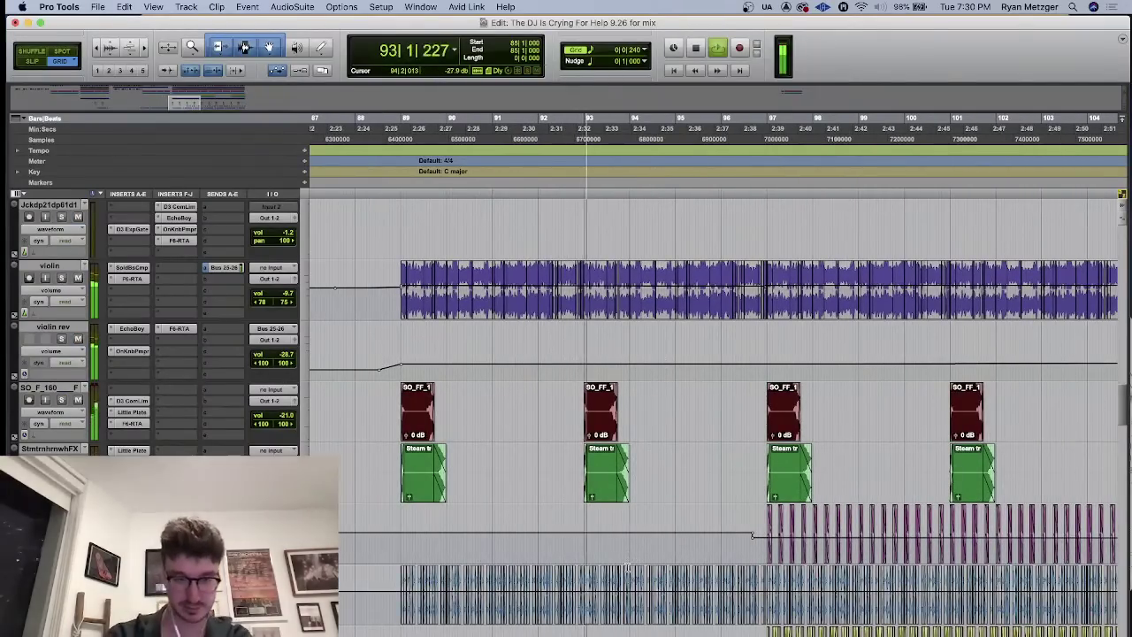
pyautogui.scroll(-2, 627, 566)
pyautogui.hscroll(3, 627, 565)
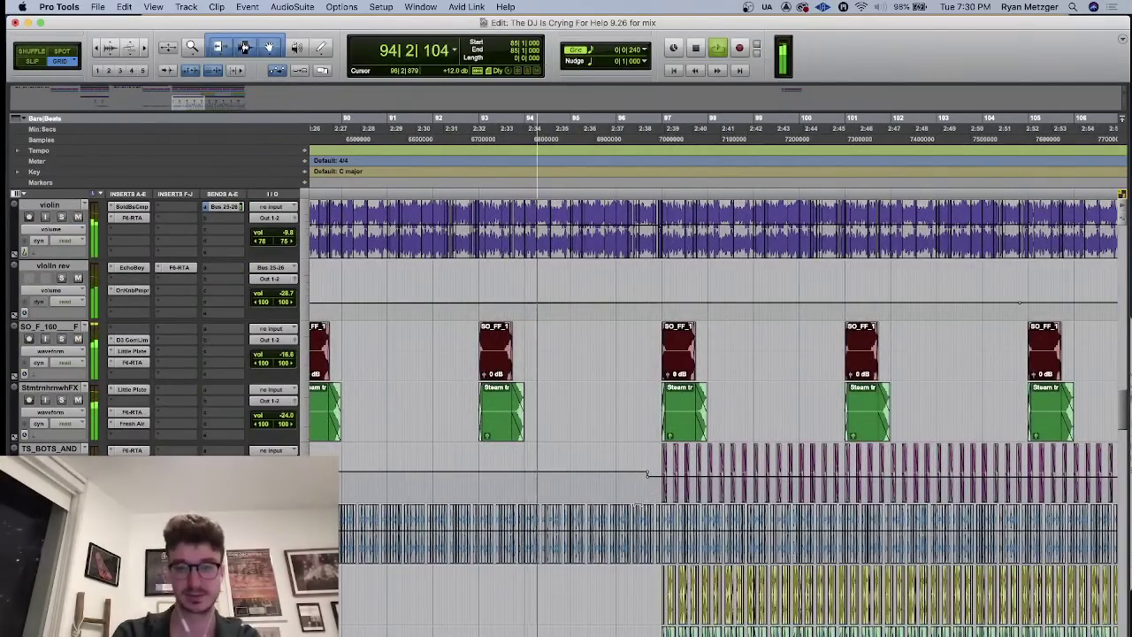
pyautogui.hscroll(-3, 637, 505)
# - Play the full mix from 96|2|480 while looking over the choir, violin and bass tracks, and return to 94|2|720
pyautogui.scroll(-10, 635, 495)
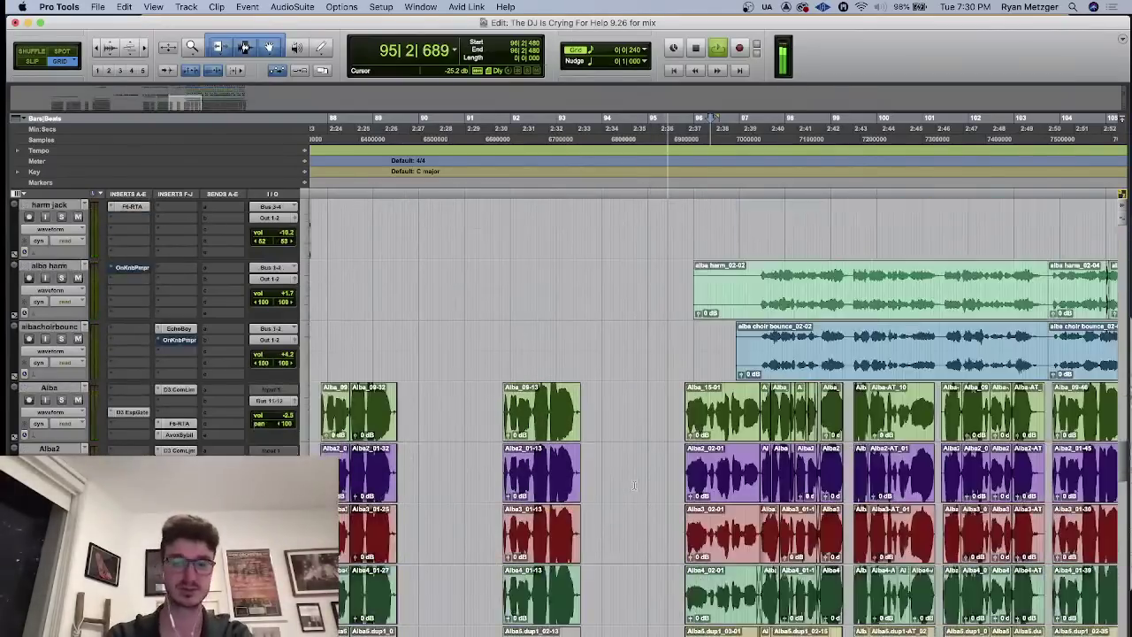
pyautogui.scroll(-15, 633, 485)
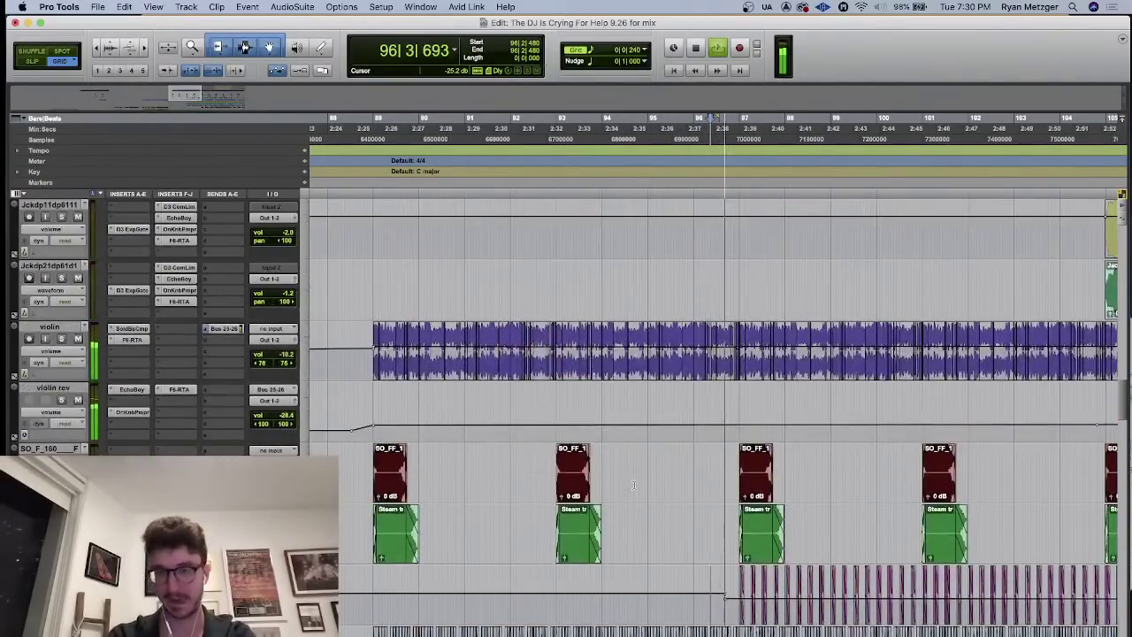
pyautogui.scroll(-10, 633, 485)
pyautogui.press('space')
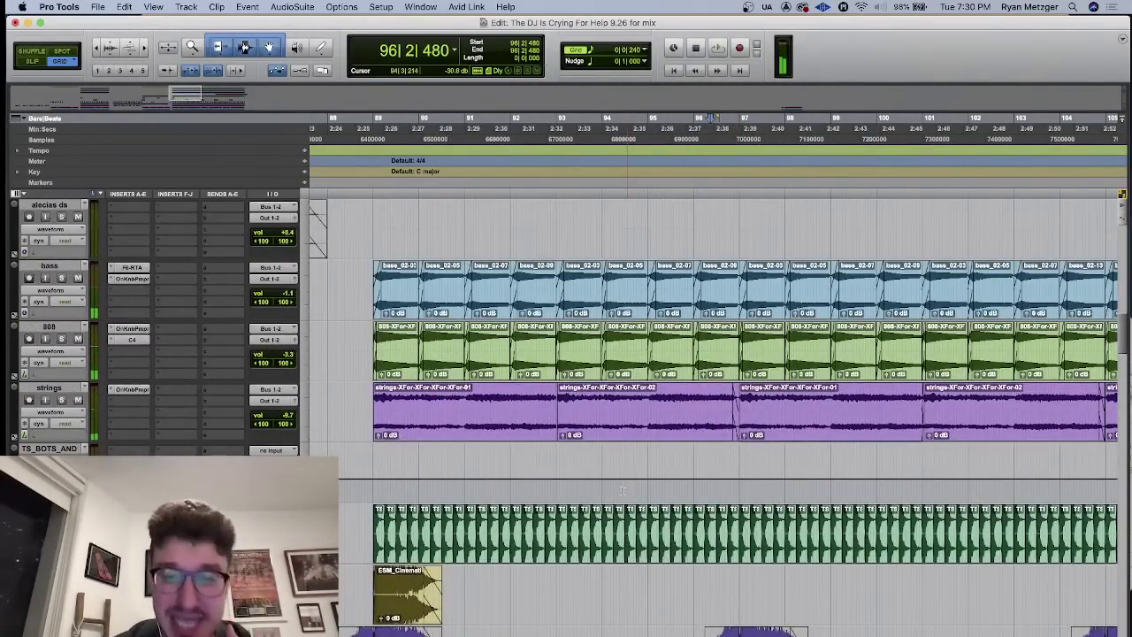
pyautogui.click(621, 490)
pyautogui.scroll(-10, 623, 486)
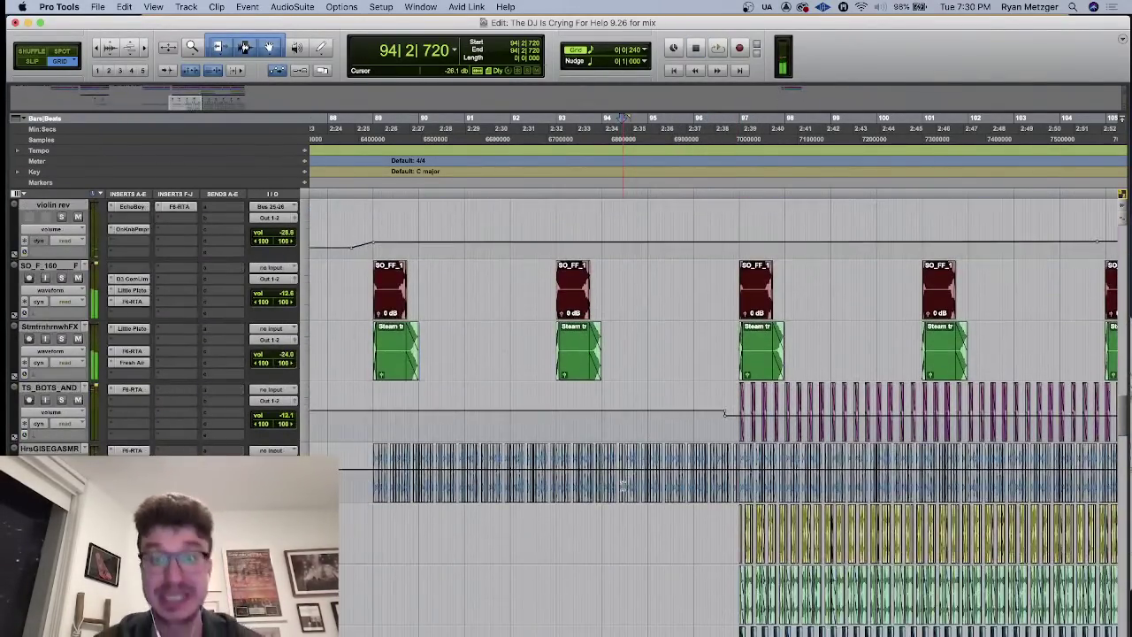
pyautogui.scroll(-4, 621, 485)
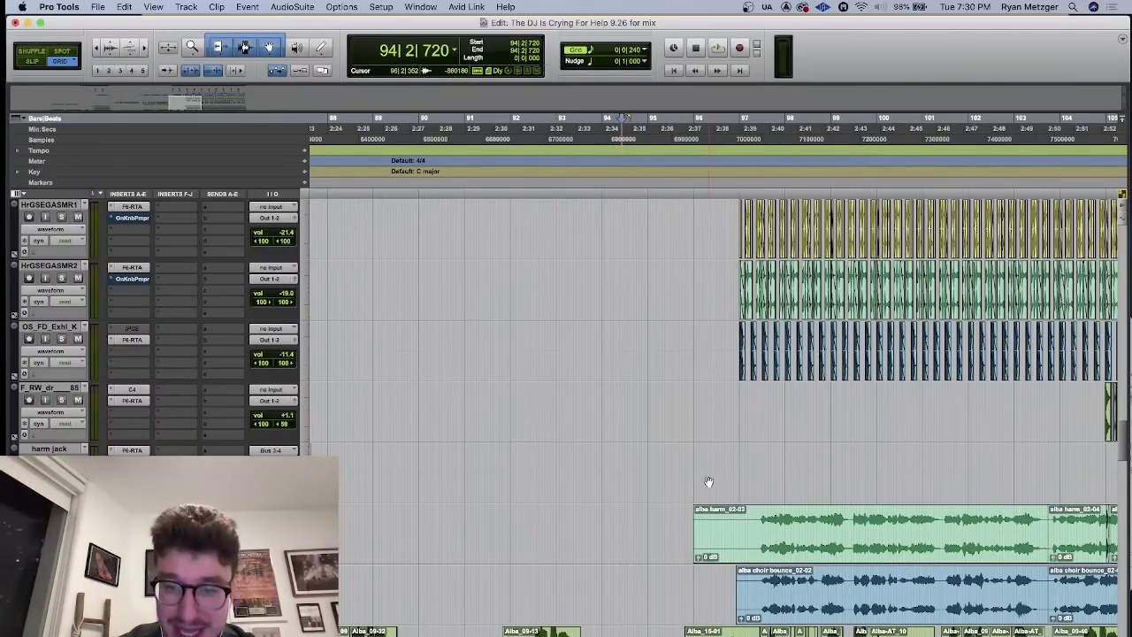
# - Audition the full mix briefly from 95|4|720 and from 104|2|240 where the F_RW_dr percussion enters
pyautogui.hscroll(2, 691, 463)
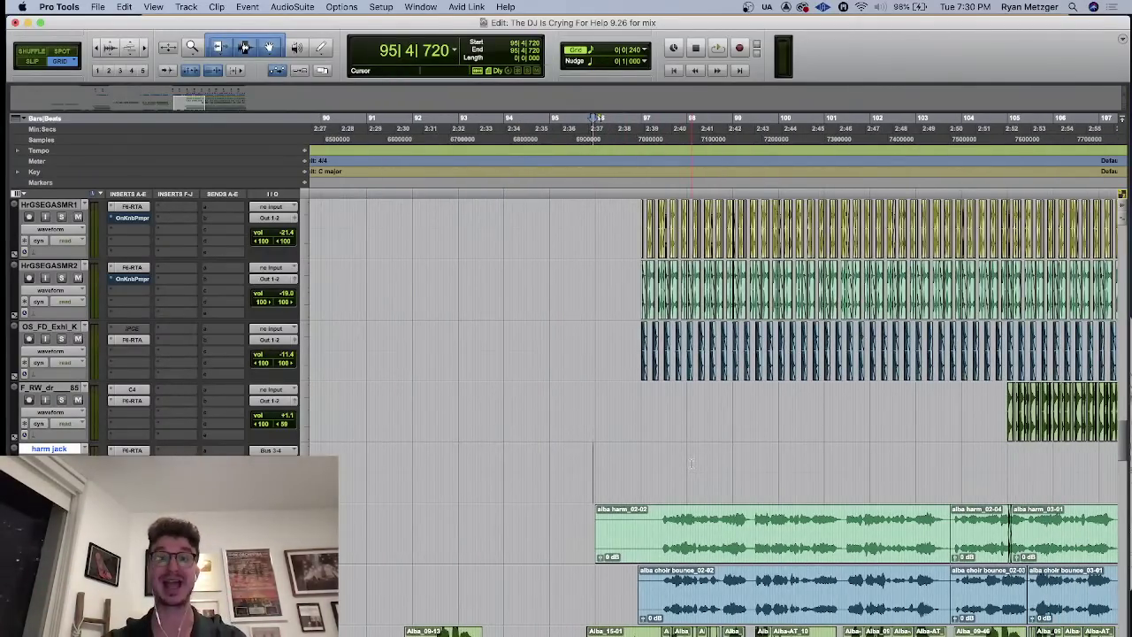
pyautogui.press('space')
pyautogui.press('space')
pyautogui.click(828, 457)
pyautogui.press('space')
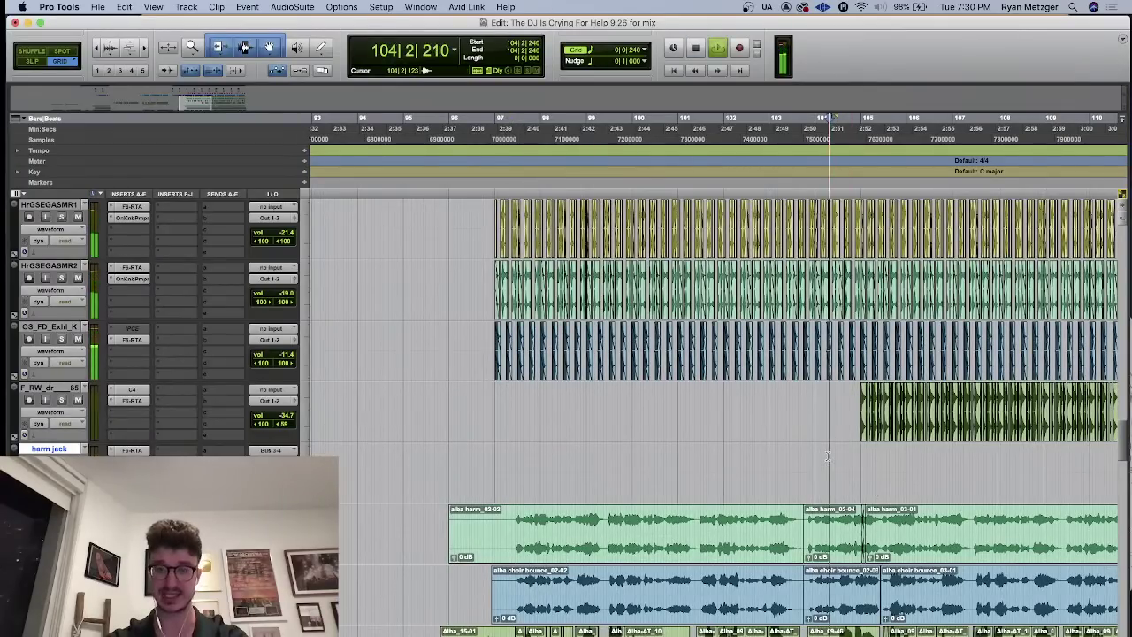
pyautogui.scroll(-4, 828, 457)
pyautogui.press('space')
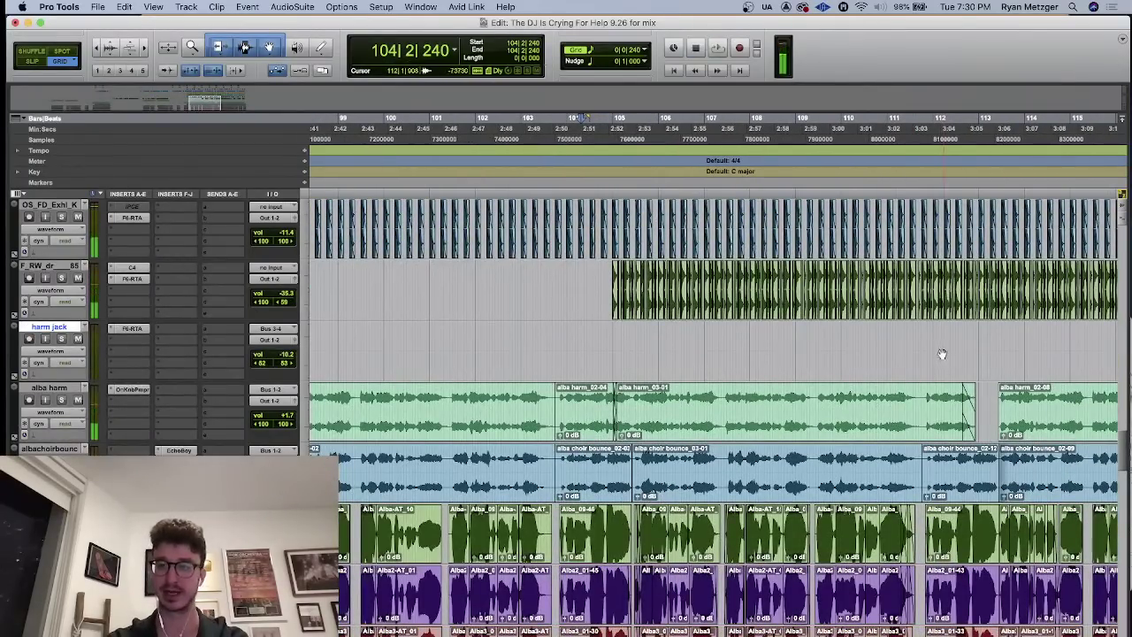
# - Play the full mix from 112|1|000, locate the dj crowd tracks, and place the playback start at 112|1|480
pyautogui.hscroll(4, 933, 341)
pyautogui.press('space')
pyautogui.hscroll(2, 734, 346)
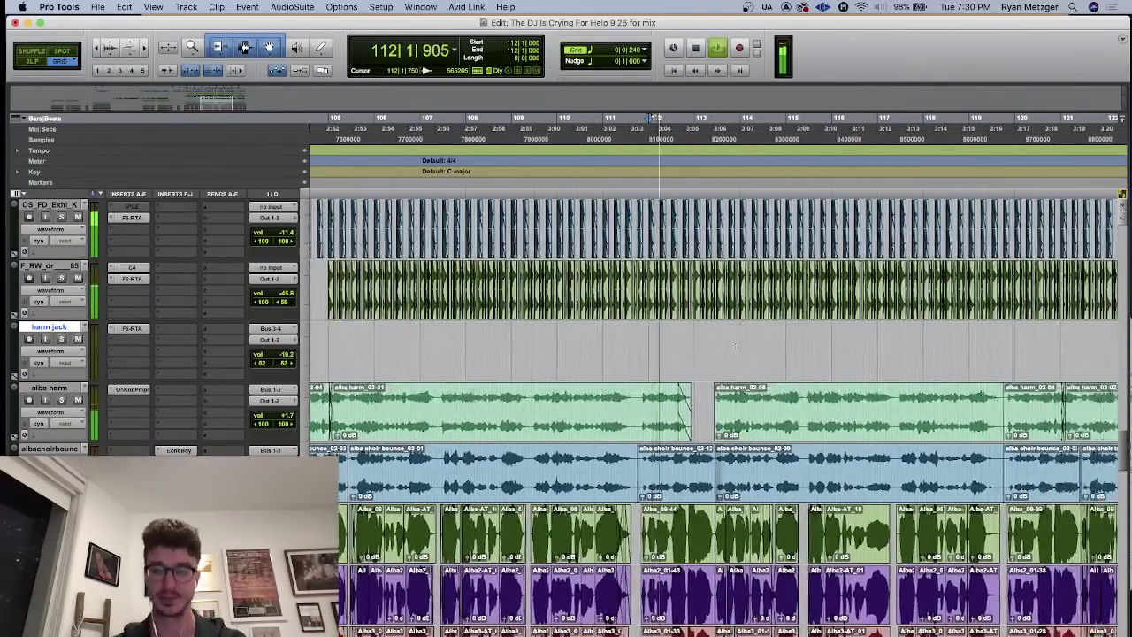
pyautogui.scroll(-4, 734, 346)
pyautogui.scroll(-15, 733, 346)
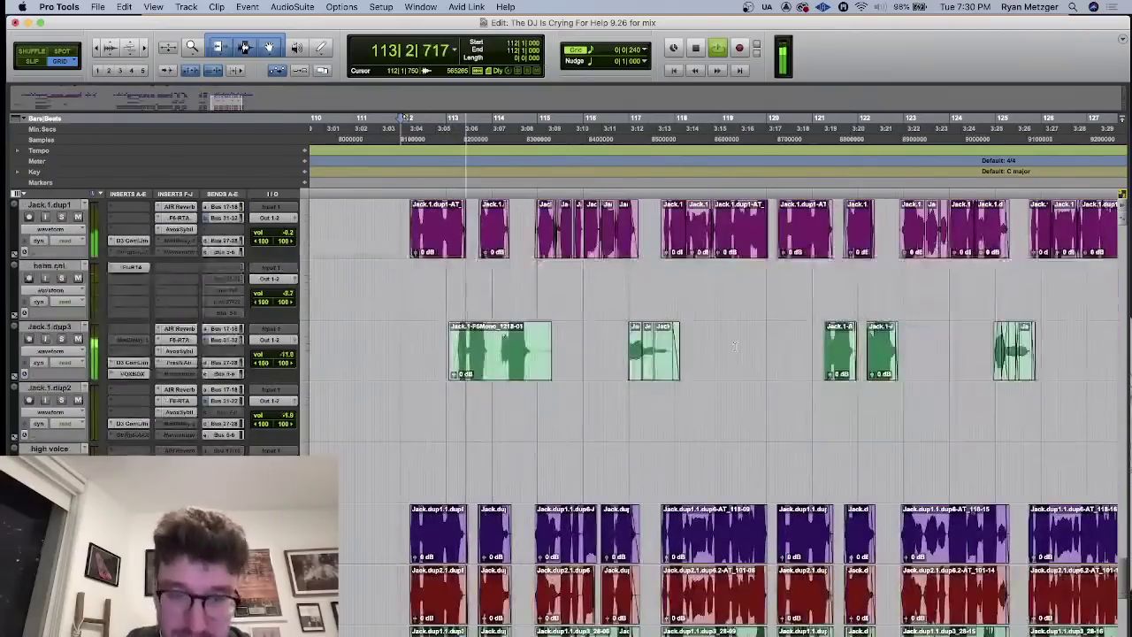
pyautogui.scroll(-5, 734, 345)
pyautogui.hscroll(1, 734, 346)
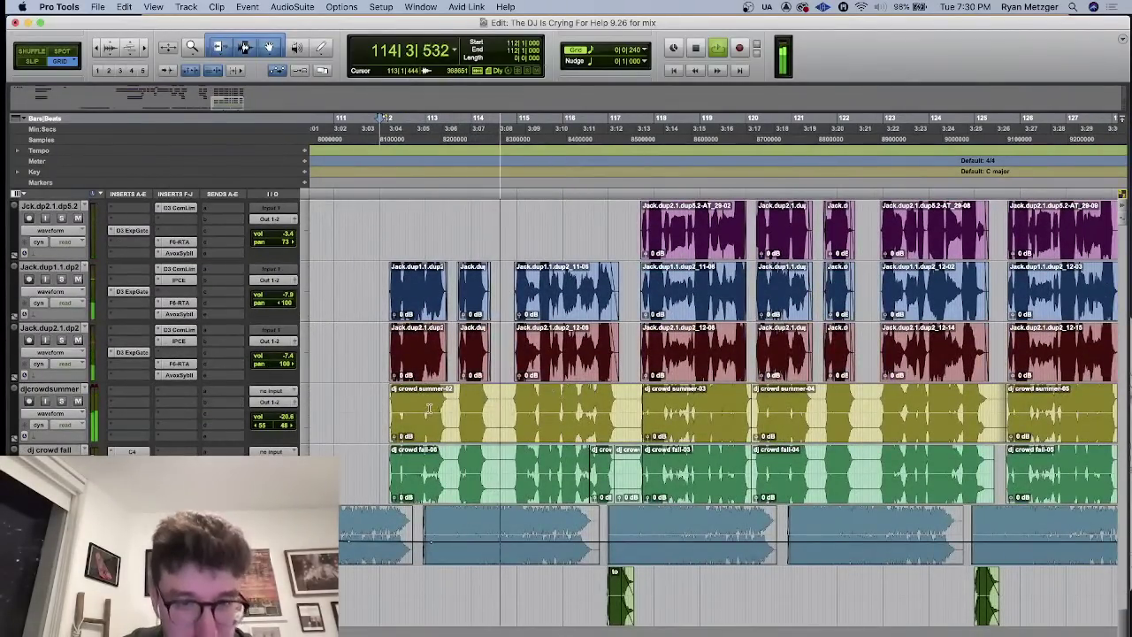
pyautogui.click(384, 401)
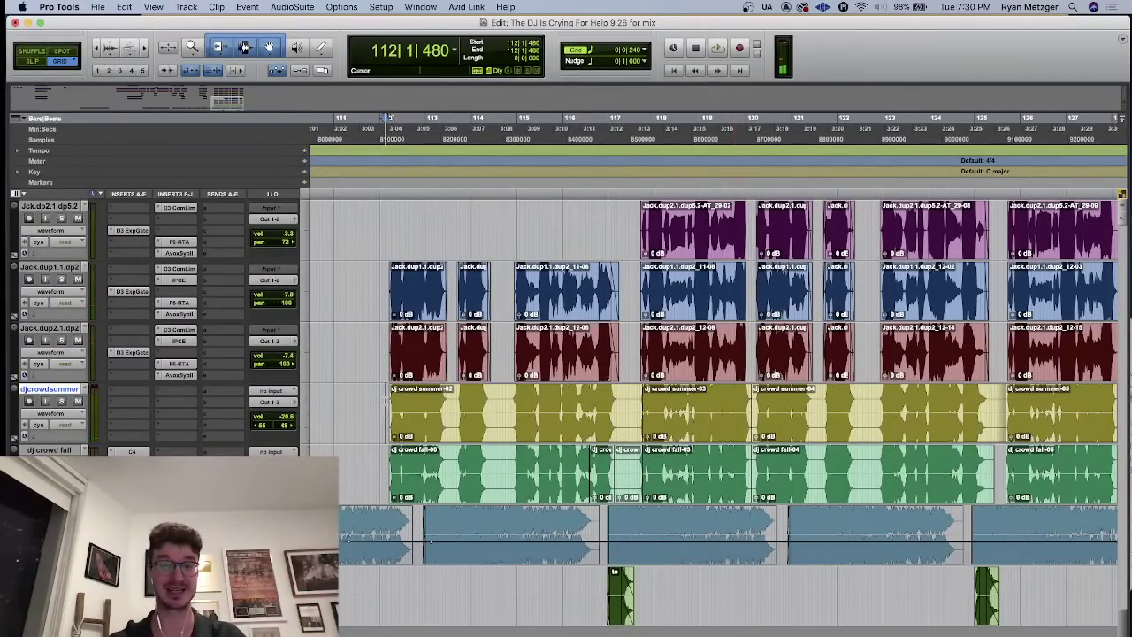
# - Solo the Alba6, Alba5 and Alba6.dup1 tracks and audition them from 112|1|480, keeping the Alba5.dup1 track name
pyautogui.scroll(5, 383, 401)
pyautogui.scroll(15, 383, 400)
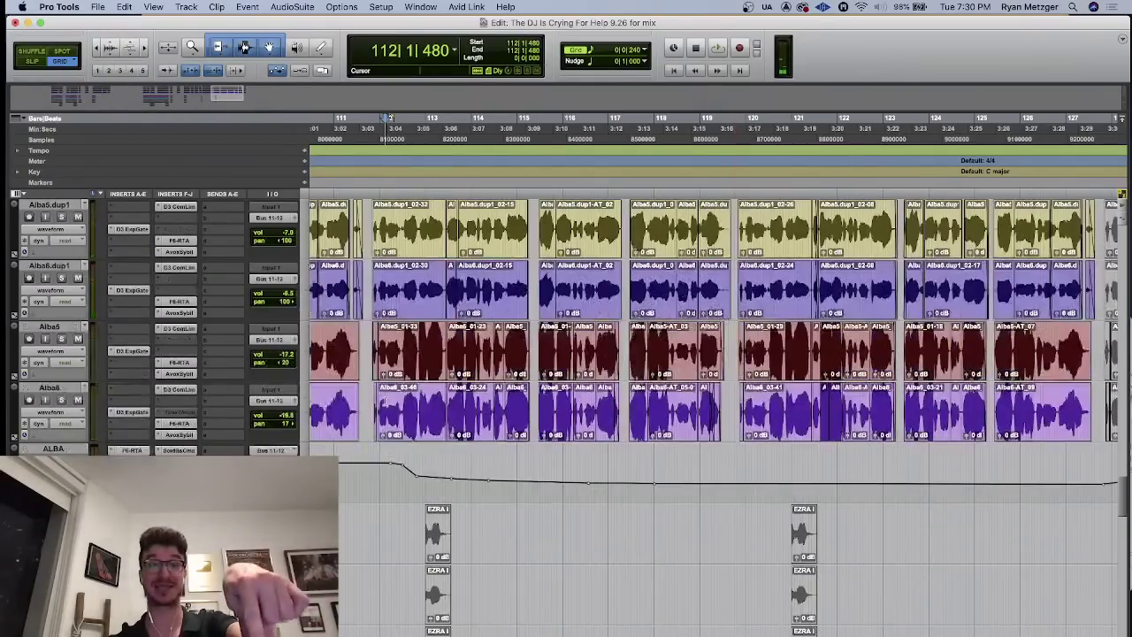
pyautogui.click(62, 400)
pyautogui.press('space')
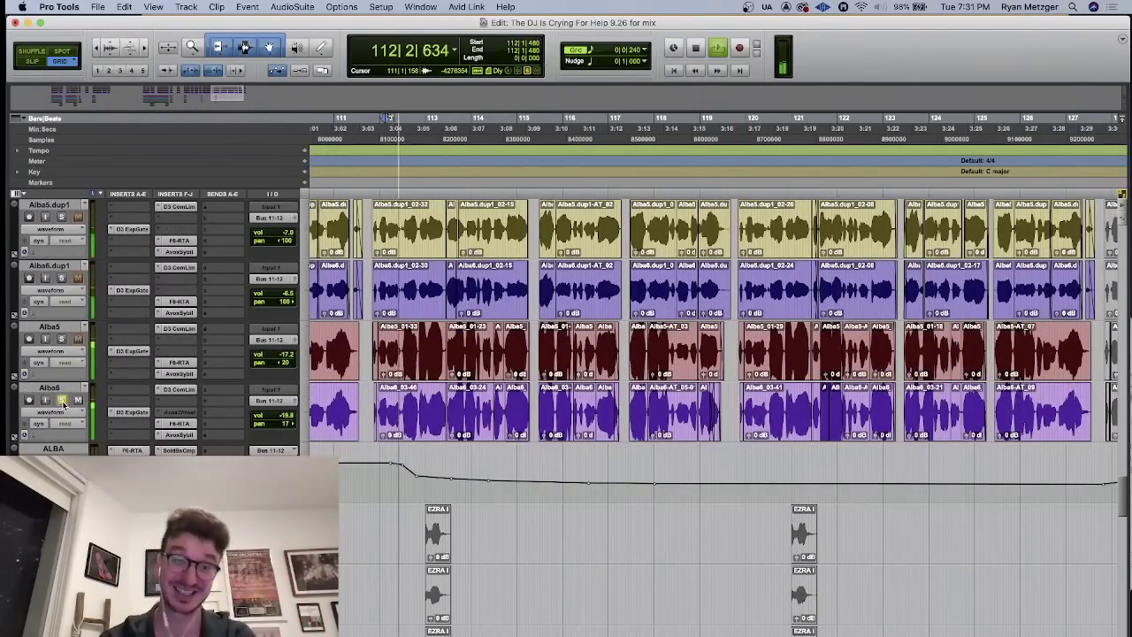
pyautogui.click(62, 339)
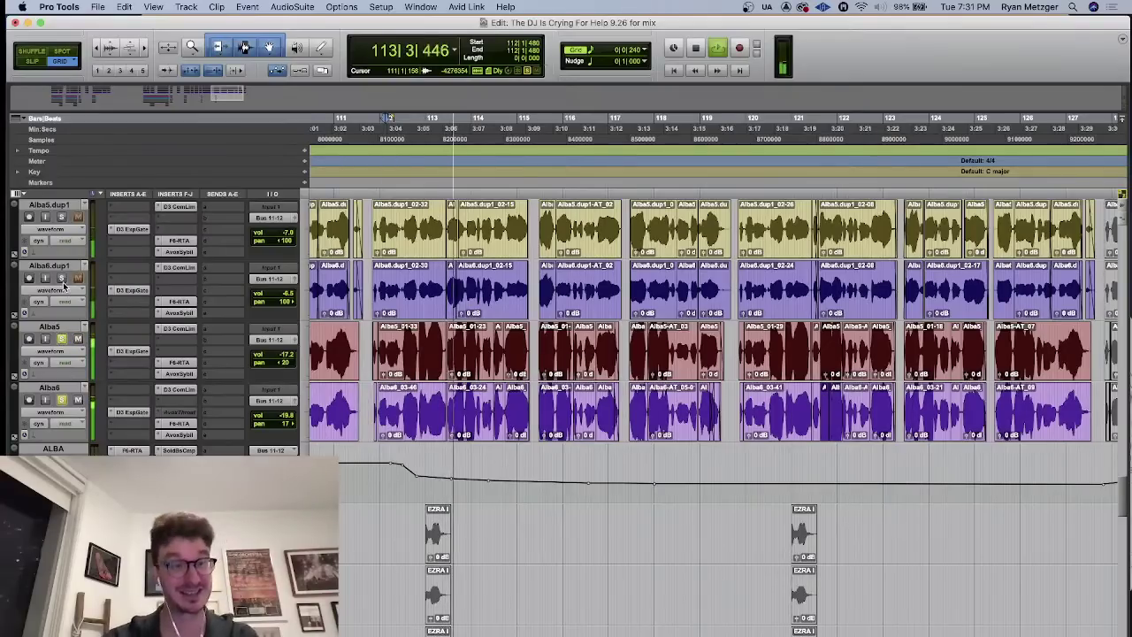
pyautogui.doubleClick(49, 204)
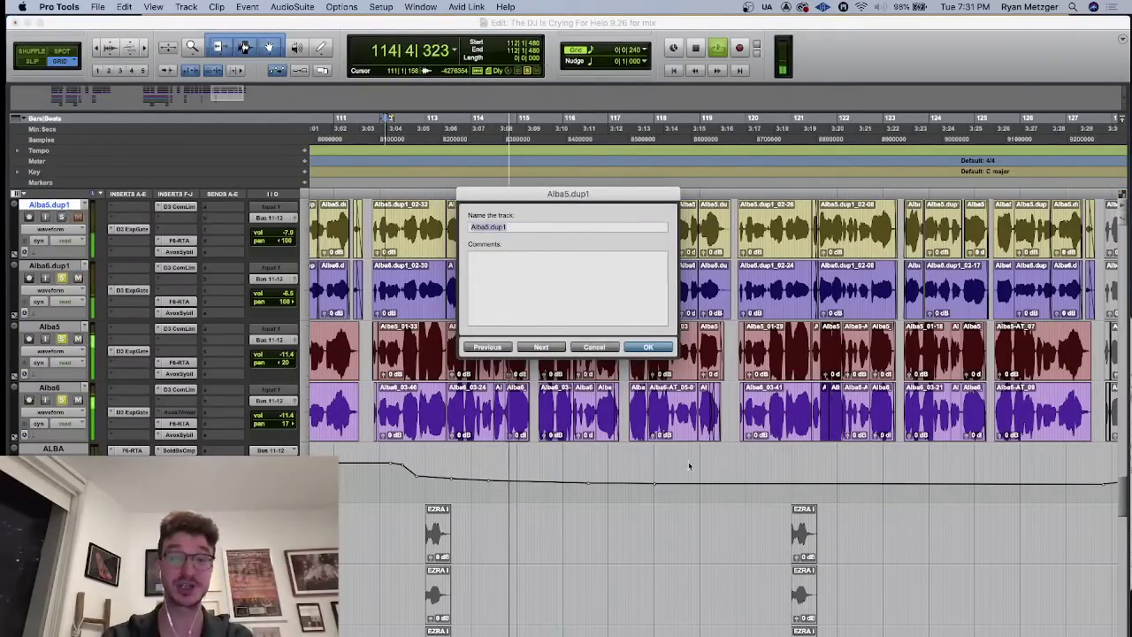
pyautogui.press('Return')
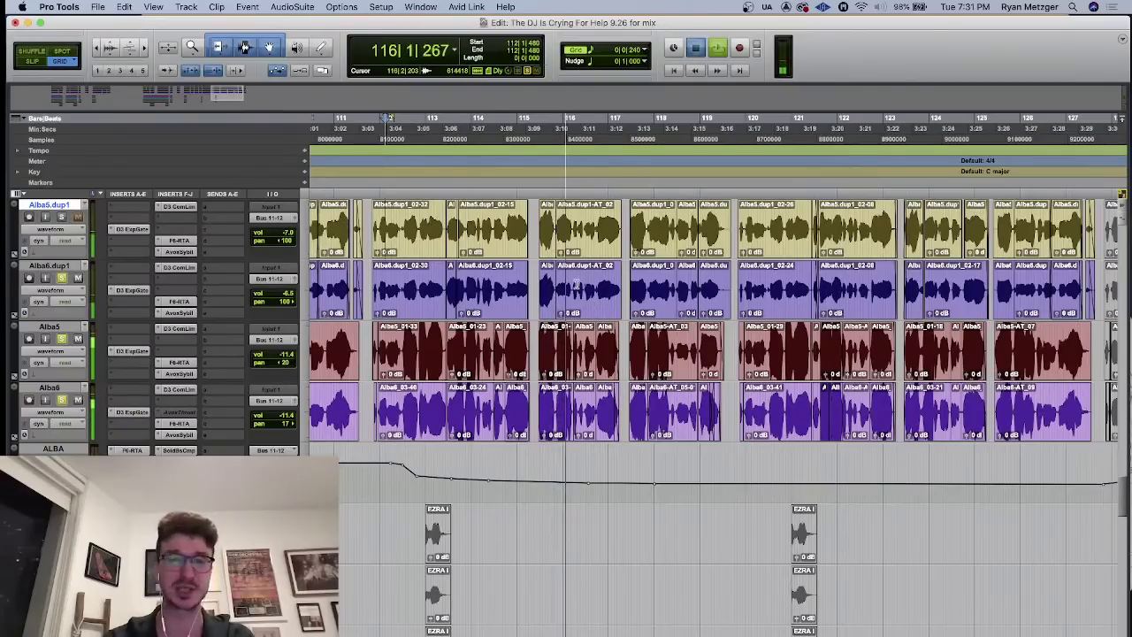
# - Stop playback, clear the Alba track solos, and place the edit cursor at 115|4|000 on the ALBA track
pyautogui.press('space')
pyautogui.click(49, 266)
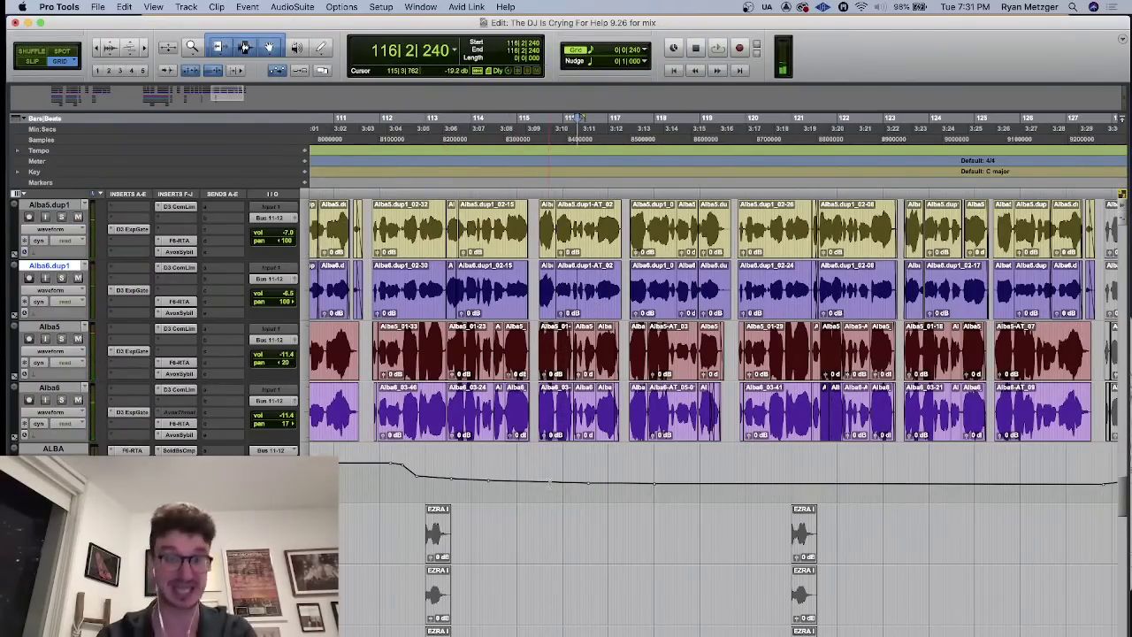
pyautogui.click(550, 492)
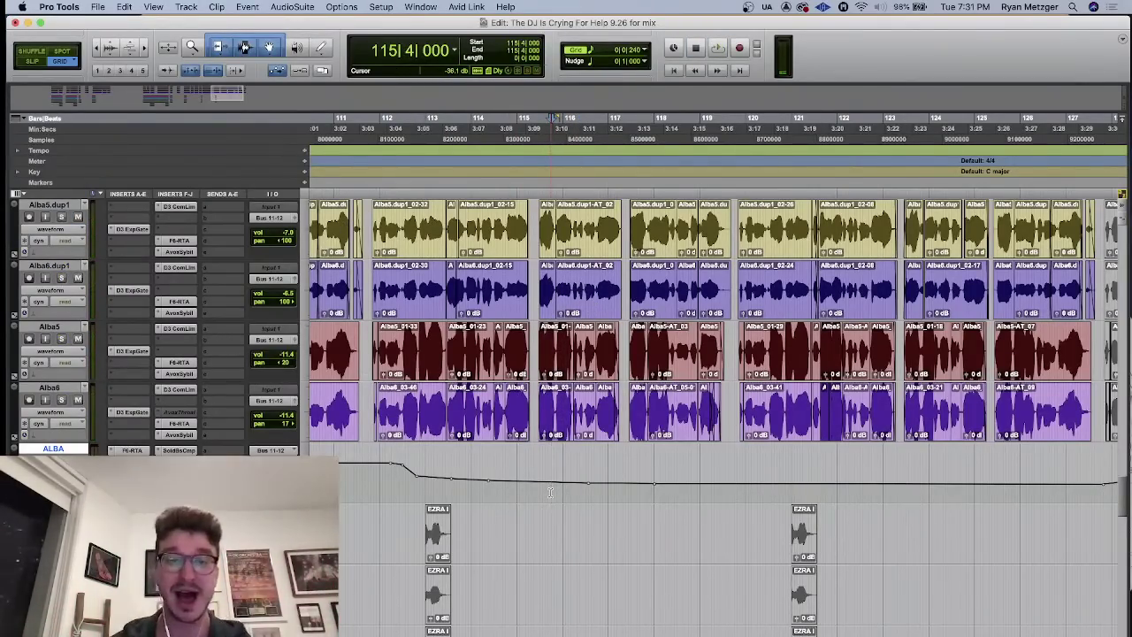
# - Locate the dj crowd tracks, zoom in on the timeline, and set the playback start to 112|1|480 on the Jack.dup2.1.dp2 track
pyautogui.scroll(-10, 550, 493)
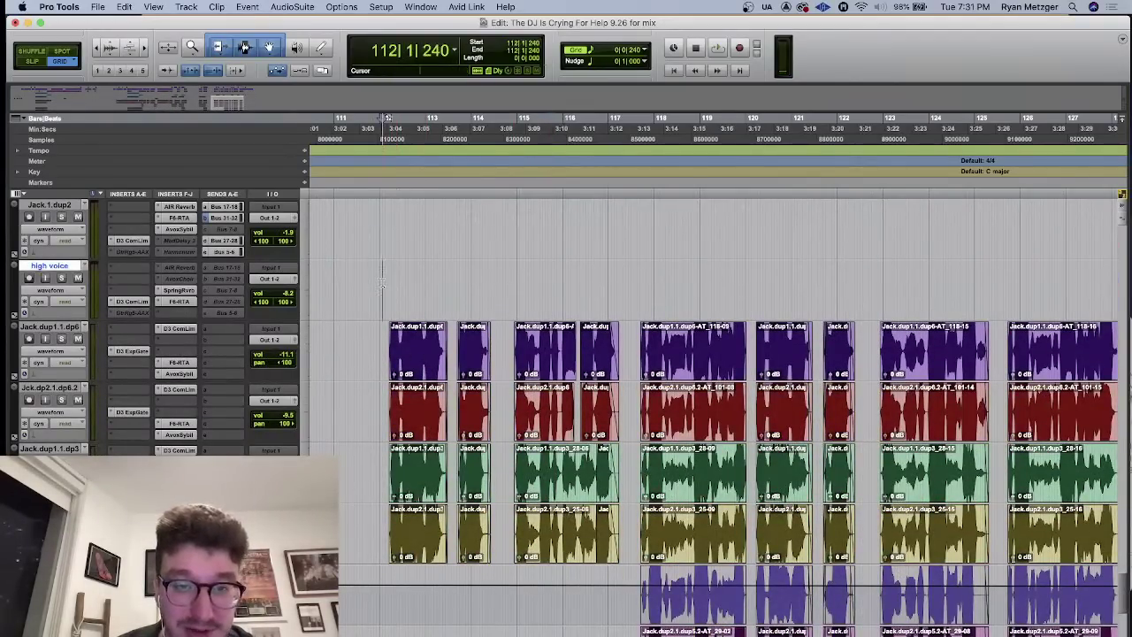
pyautogui.scroll(-10, 382, 285)
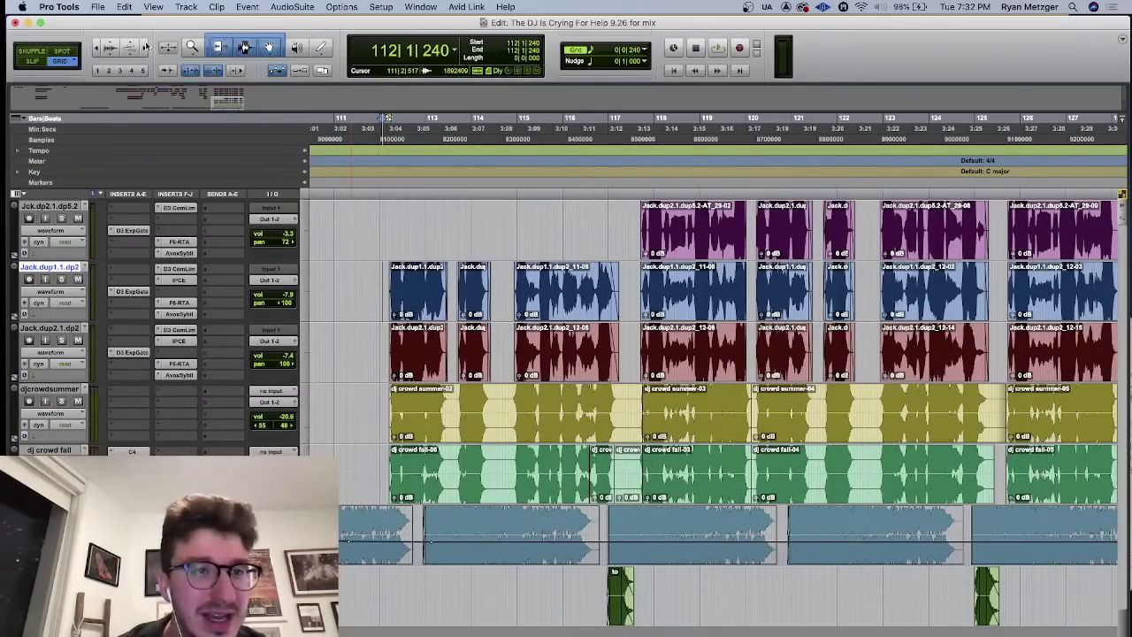
pyautogui.click(144, 49)
pyautogui.hscroll(3, 594, 285)
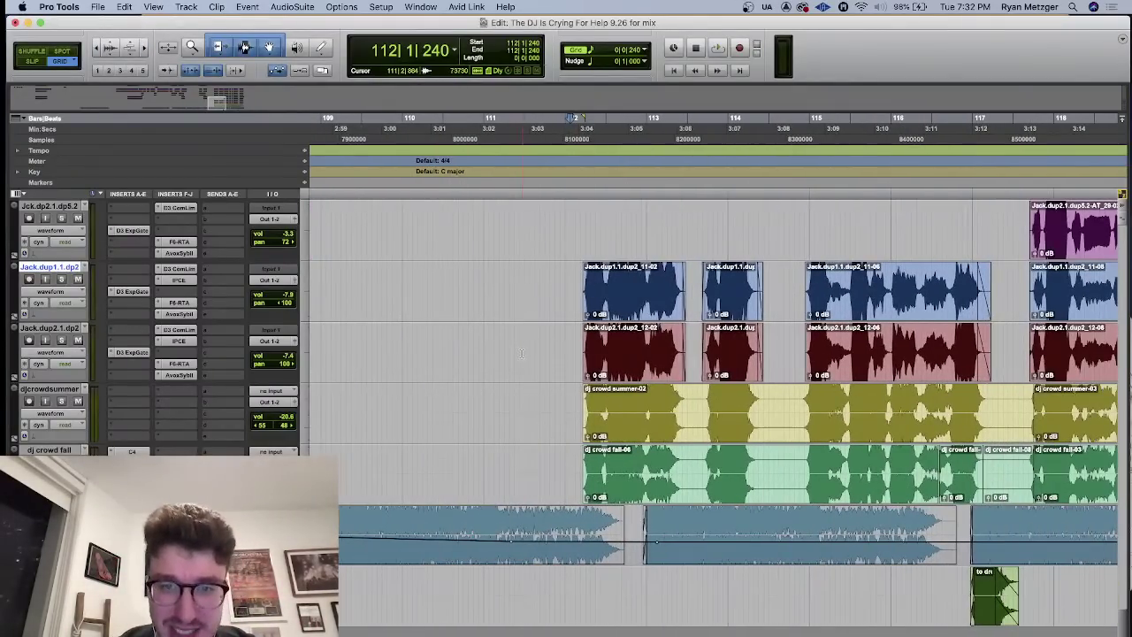
pyautogui.click(575, 341)
# - Audition the soloed djcrowdsummer track from 112|1|480 through bar 118
pyautogui.hscroll(2, 575, 341)
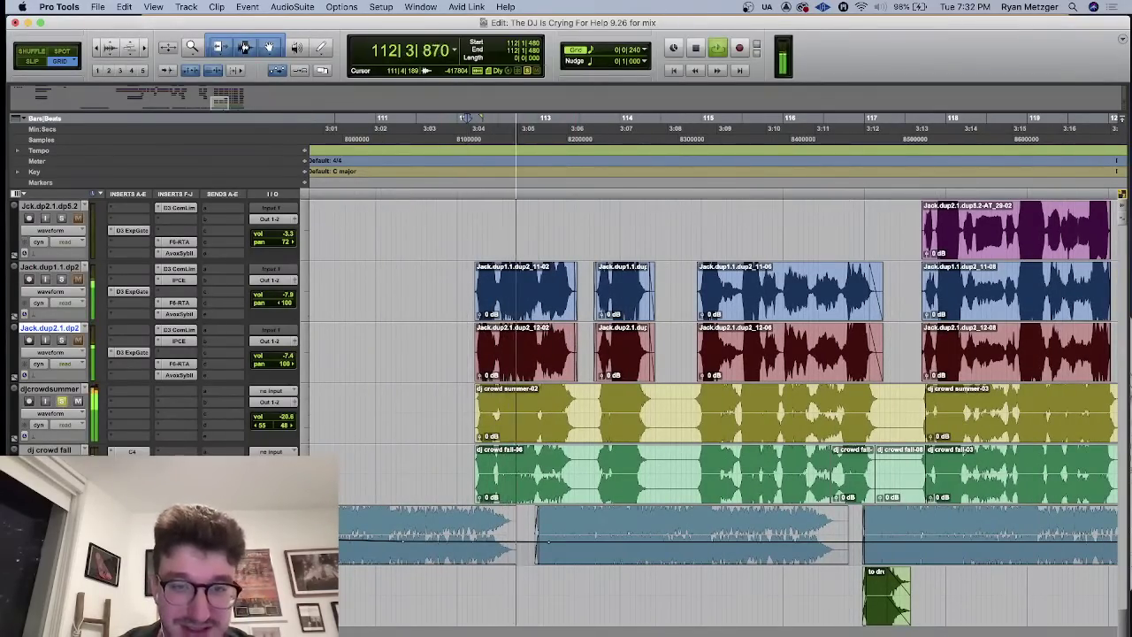
pyautogui.hscroll(1, 403, 440)
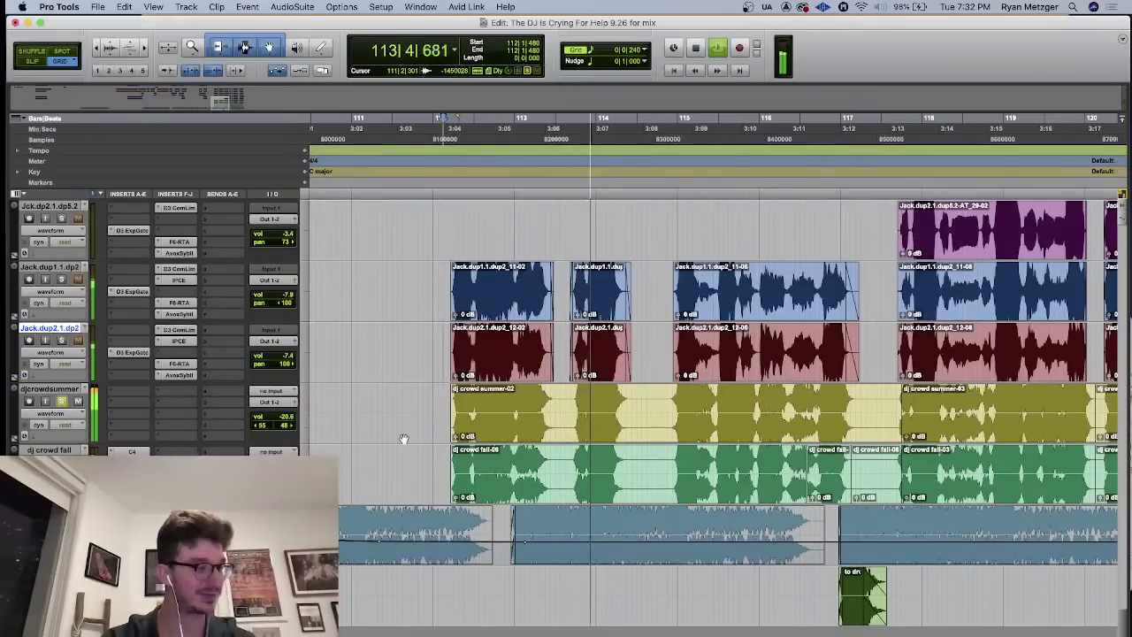
pyautogui.hscroll(4, 403, 440)
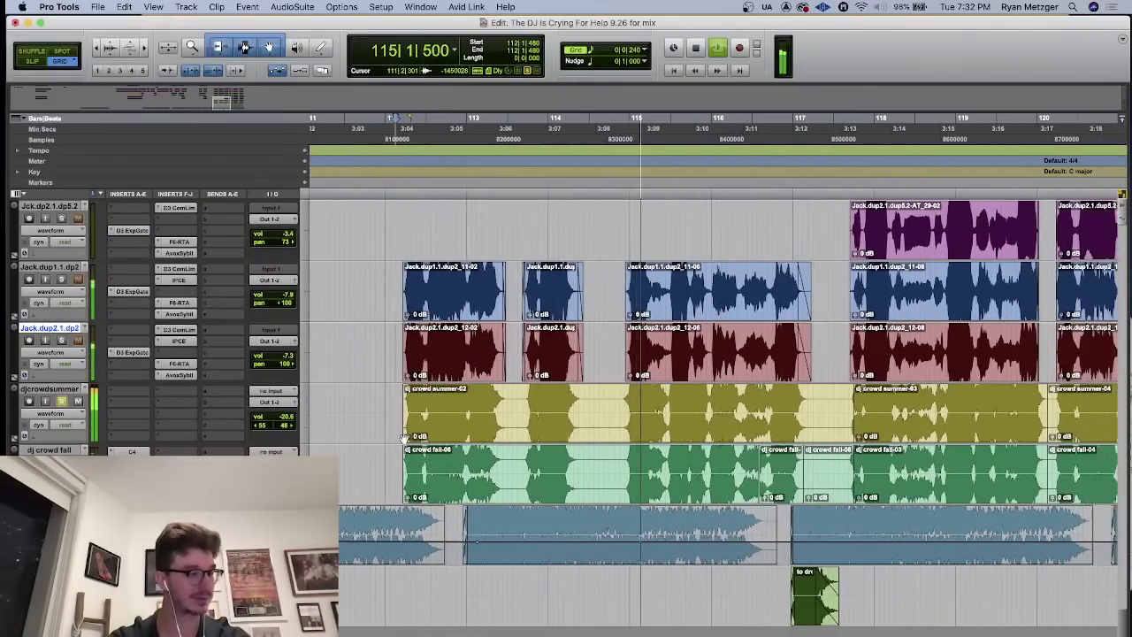
pyautogui.hscroll(3, 403, 440)
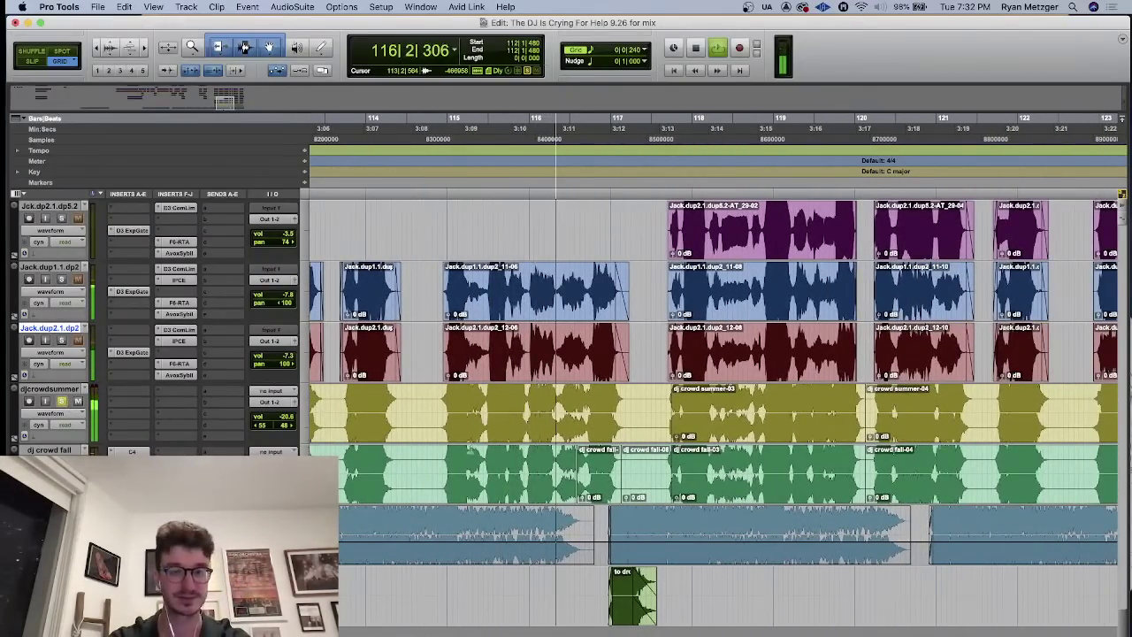
pyautogui.hscroll(3, 617, 439)
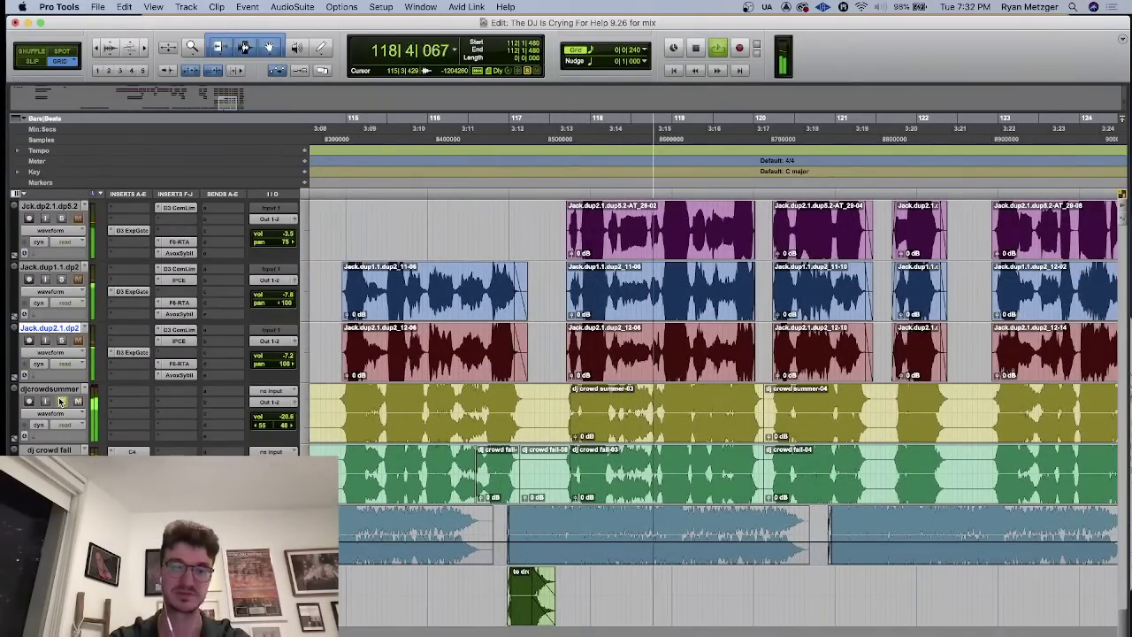
# - Clear the crowd solo, play the full mix on to bar 122, stop playback, and place the edit cursor at 122|2|000
pyautogui.scroll(3, 60, 400)
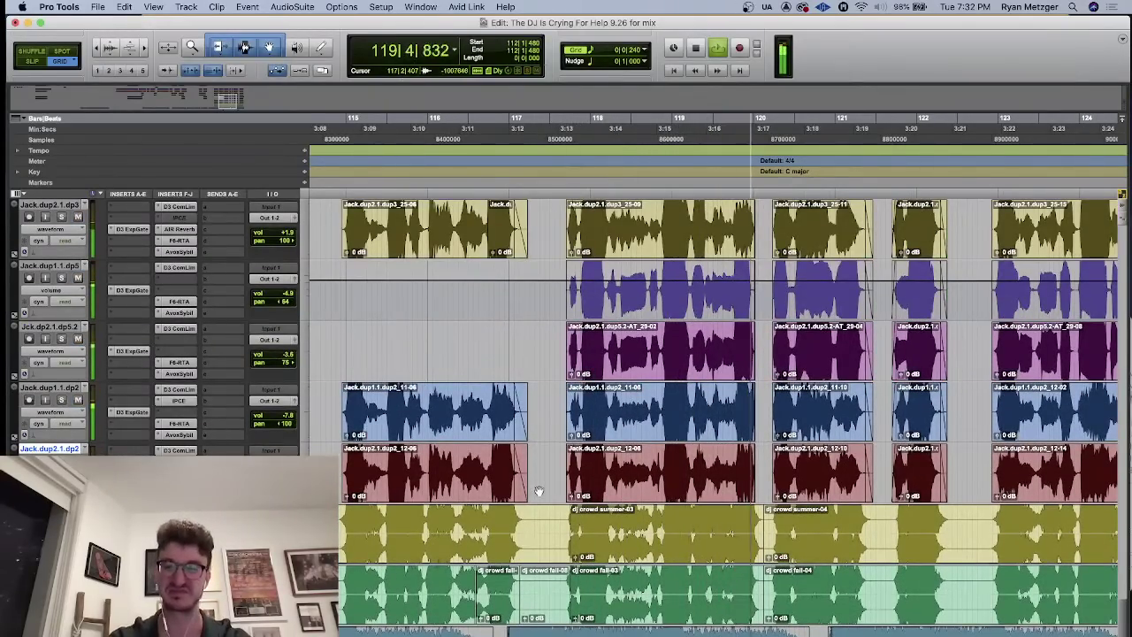
pyautogui.hscroll(6, 538, 491)
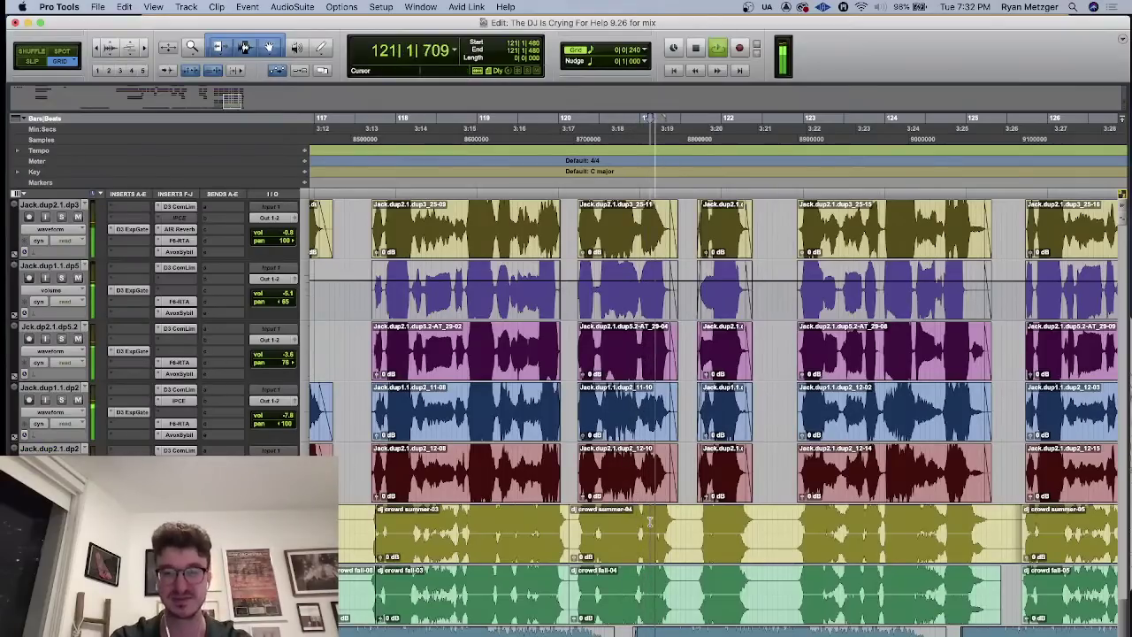
pyautogui.hscroll(5, 619, 520)
pyautogui.hscroll(4, 546, 519)
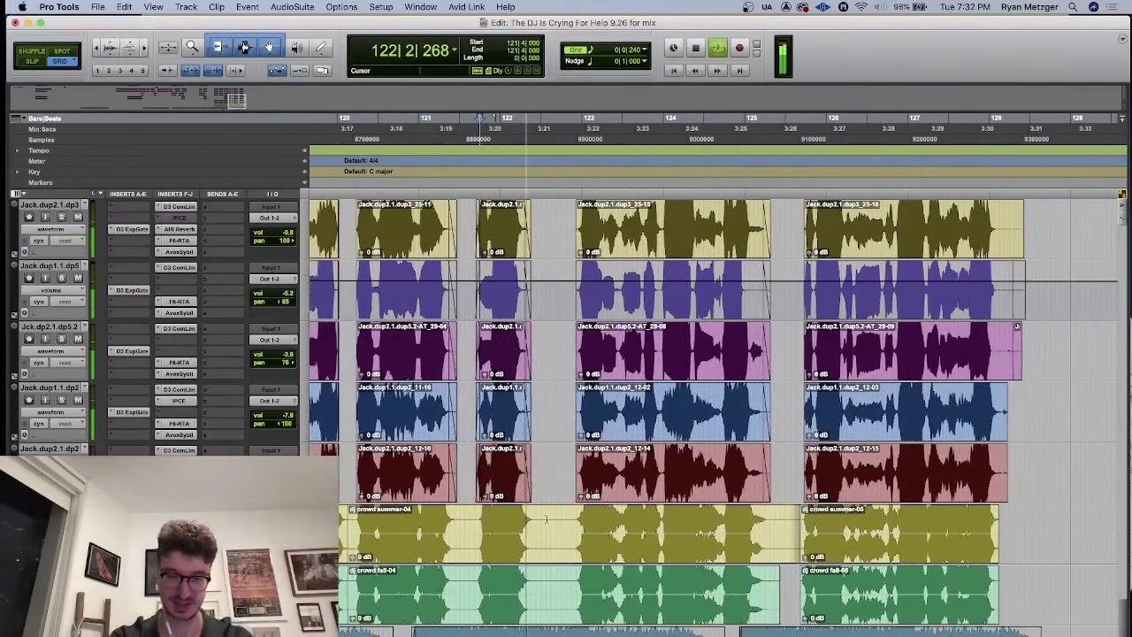
pyautogui.scroll(-4, 546, 519)
pyautogui.press('space')
pyautogui.click(467, 477)
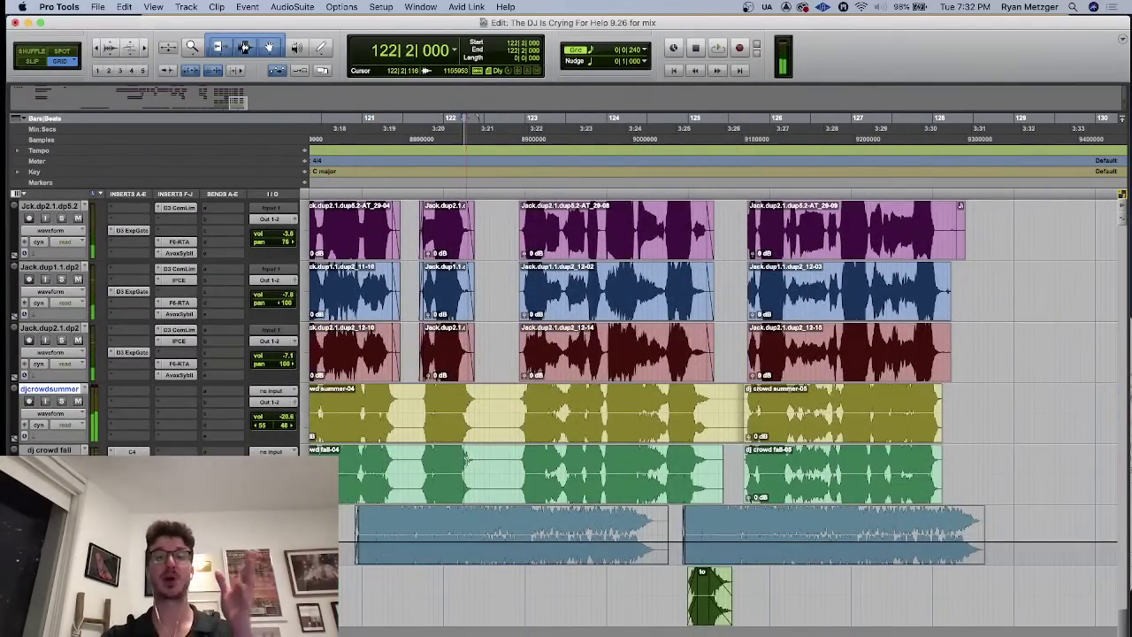
# - Go back to bars 113 to 122 and place the edit cursor at 116|1|720 on the djcrowdsummer track
pyautogui.hscroll(-15, 476, 460)
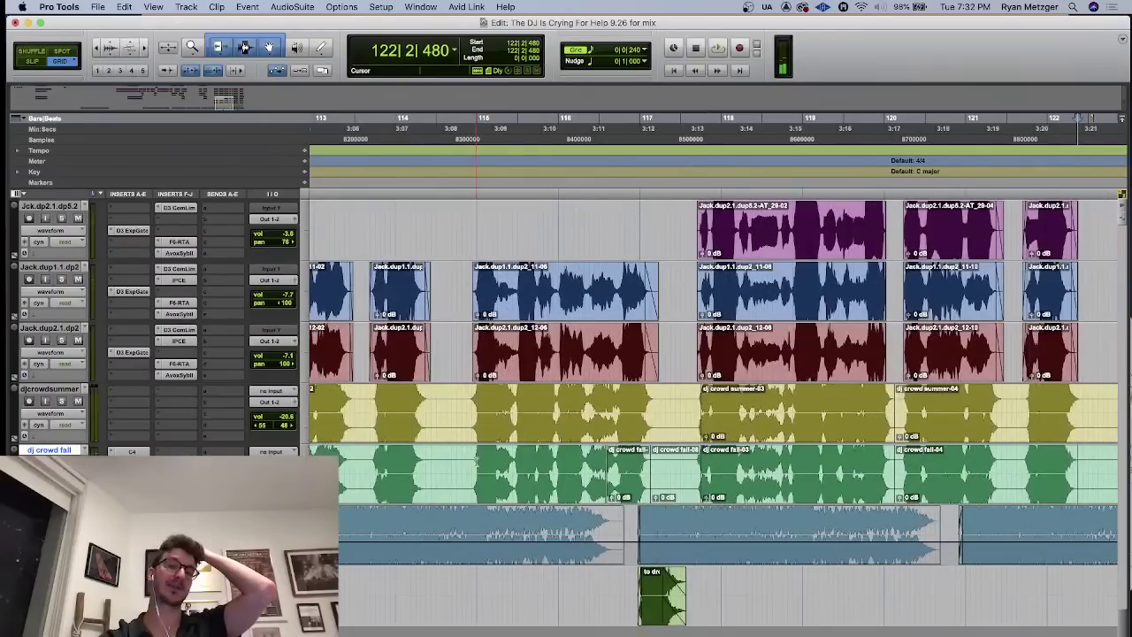
pyautogui.click(534, 405)
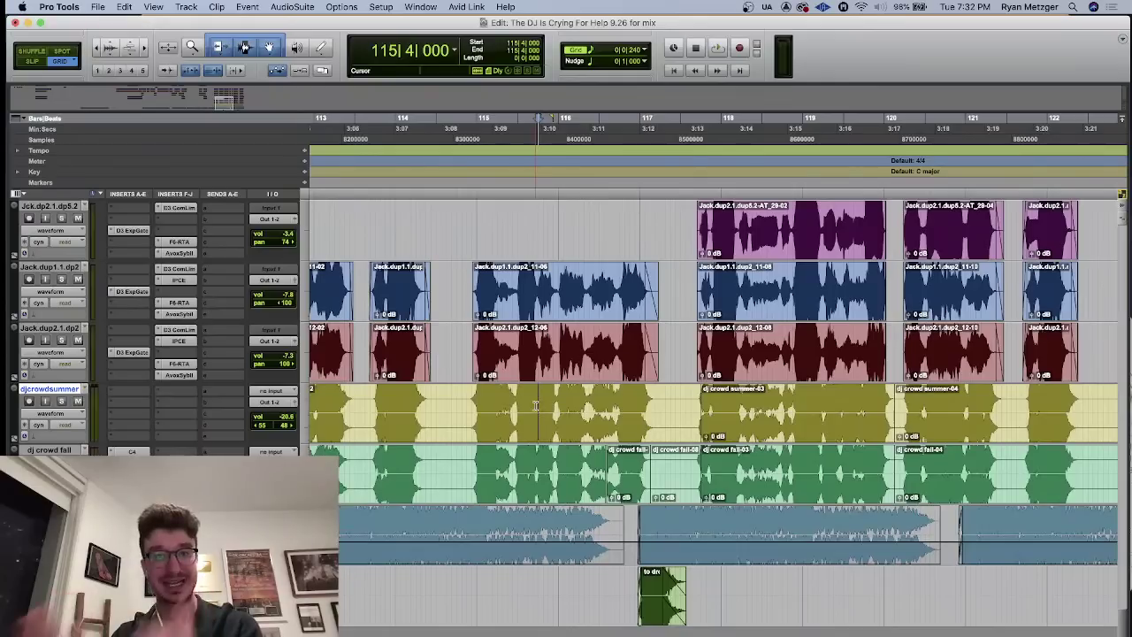
pyautogui.click(471, 397)
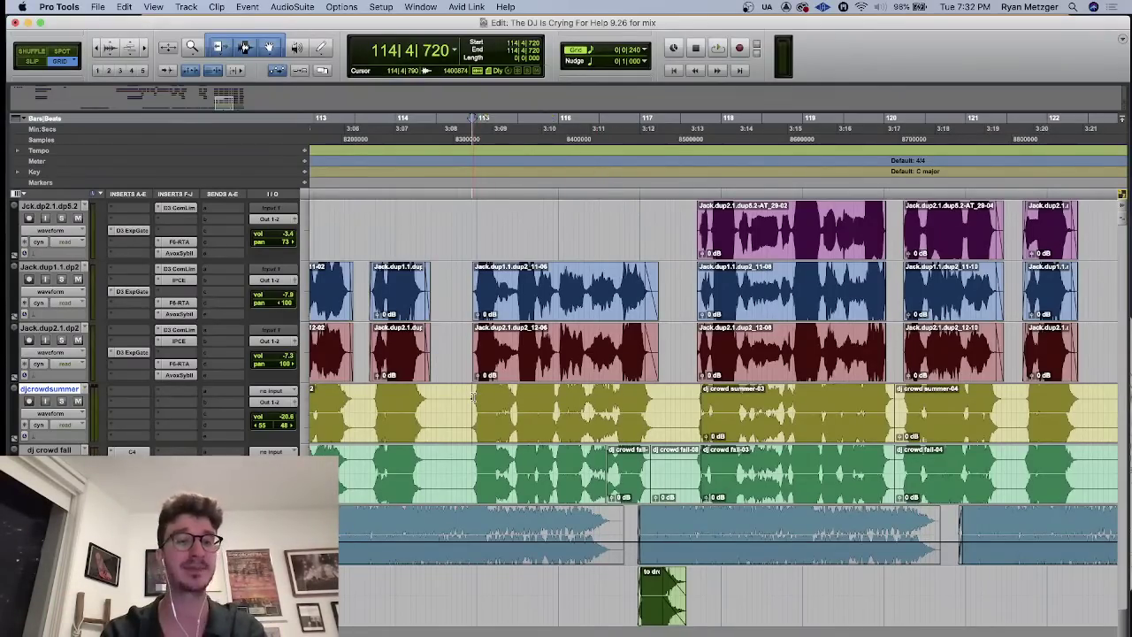
pyautogui.click(575, 403)
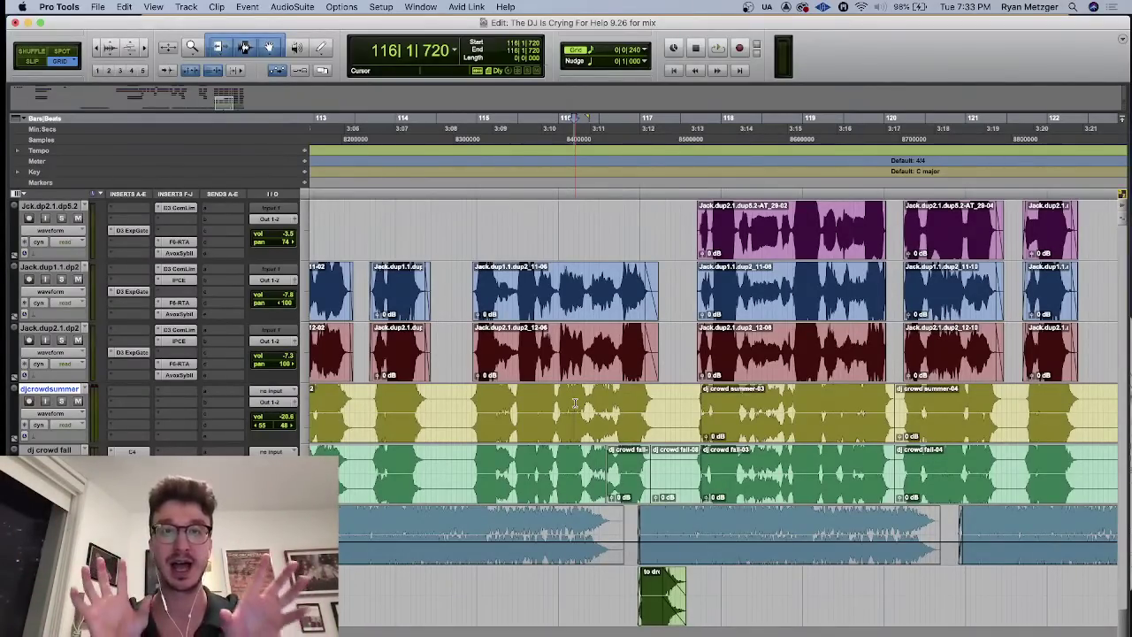
# - Play the full mix from 116|1|720 through bar 124 while locating the Jack.1 vocal tracks, and stop playback
pyautogui.press('space')
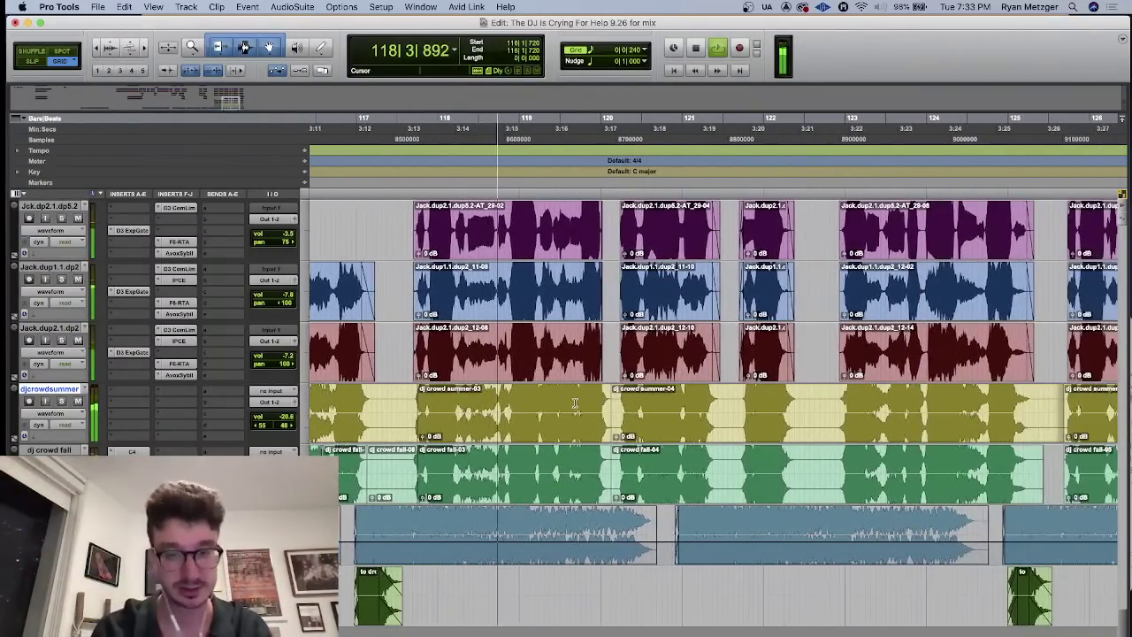
pyautogui.scroll(-10, 573, 402)
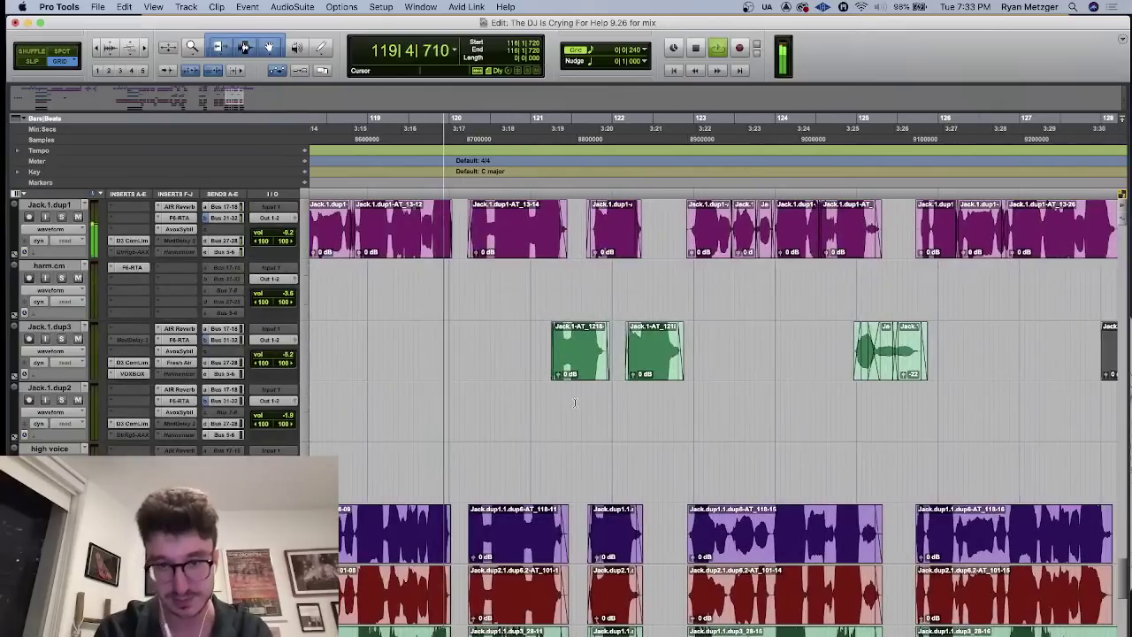
pyautogui.scroll(-3, 574, 402)
pyautogui.scroll(-2, 573, 402)
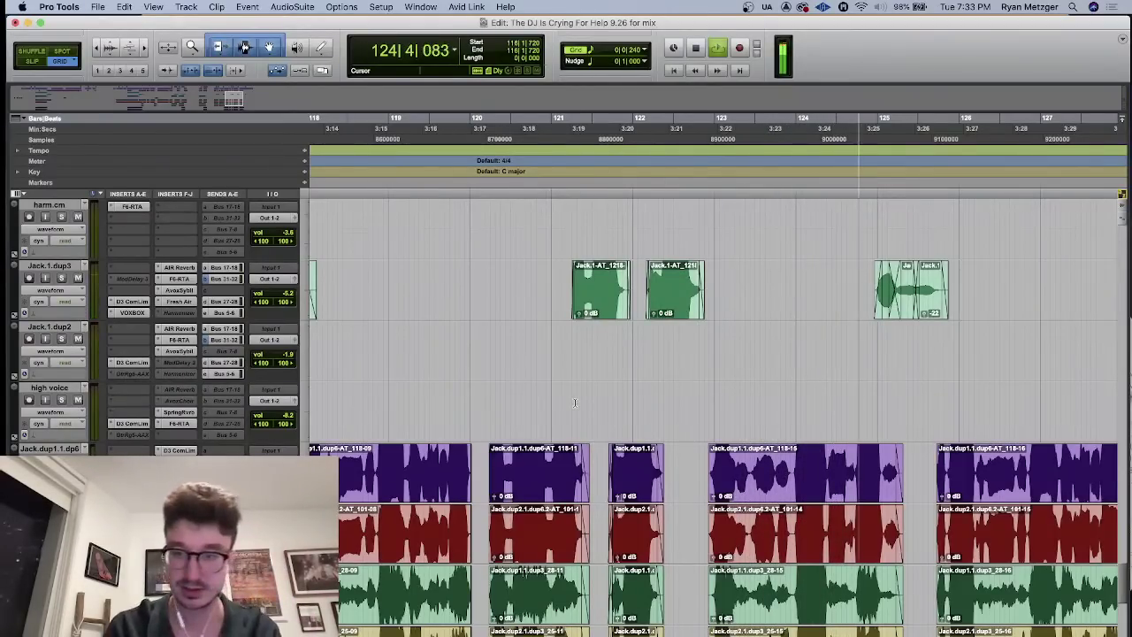
pyautogui.press('space')
# - Locate the echo real and Jack.1 tracks and start playback from 112|1|240 on Jack.1
pyautogui.scroll(2, 537, 437)
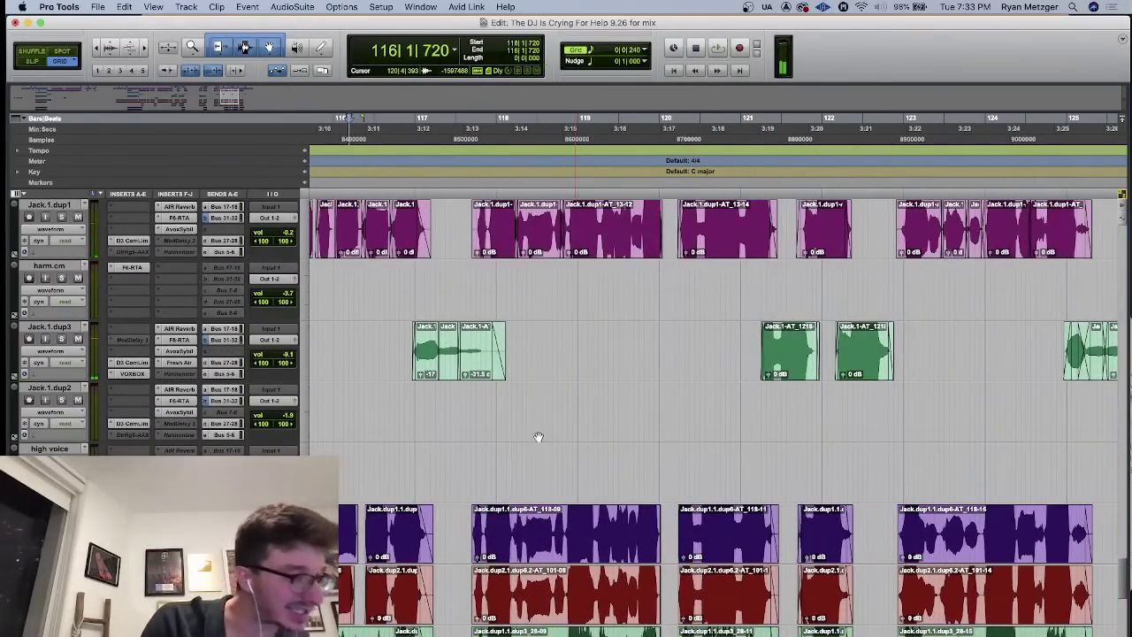
pyautogui.scroll(5, 537, 437)
pyautogui.hscroll(-5, 537, 436)
pyautogui.scroll(-2, 537, 460)
pyautogui.click(533, 468)
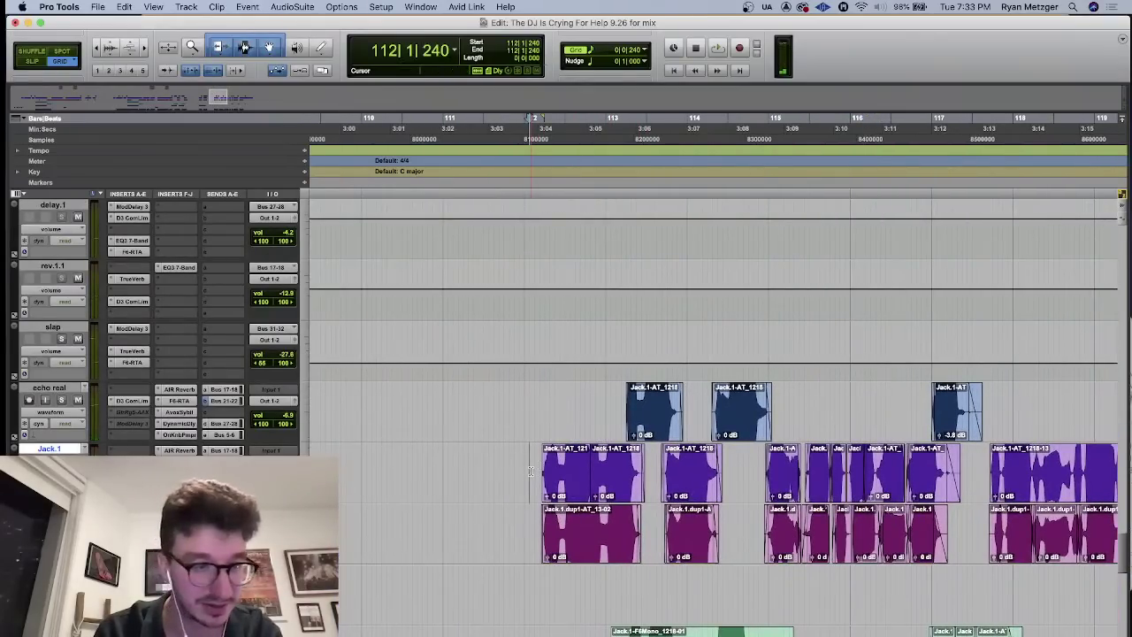
pyautogui.press('space')
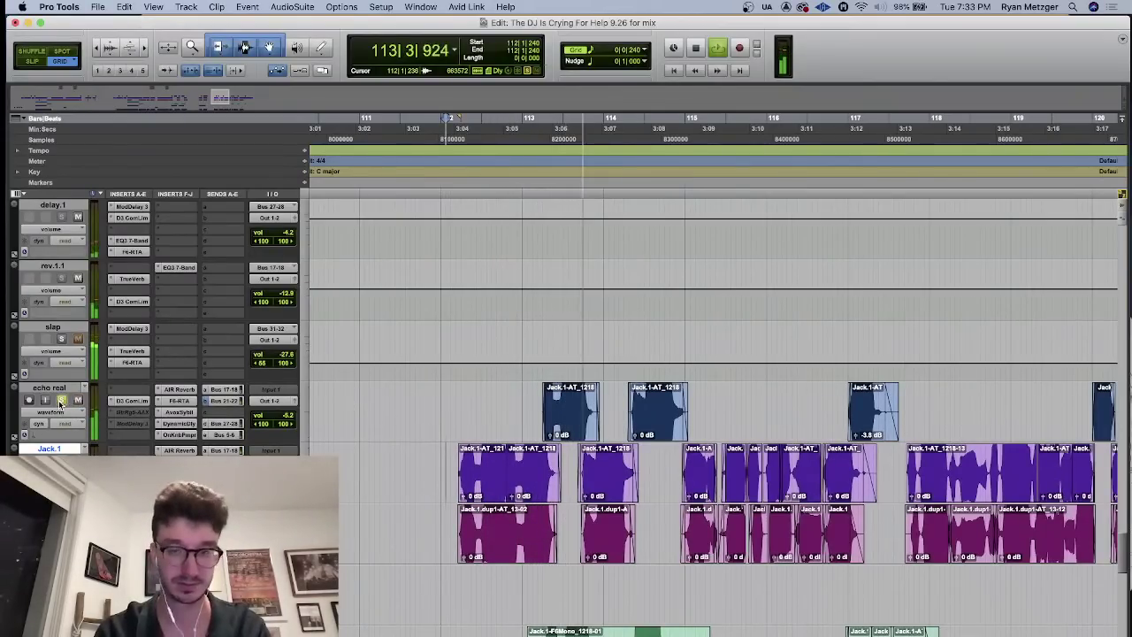
# - Audition the echo real and Jack.1 tracks in solo from bar 114 through bar 125
pyautogui.scroll(-2, 449, 500)
pyautogui.hscroll(3, 449, 500)
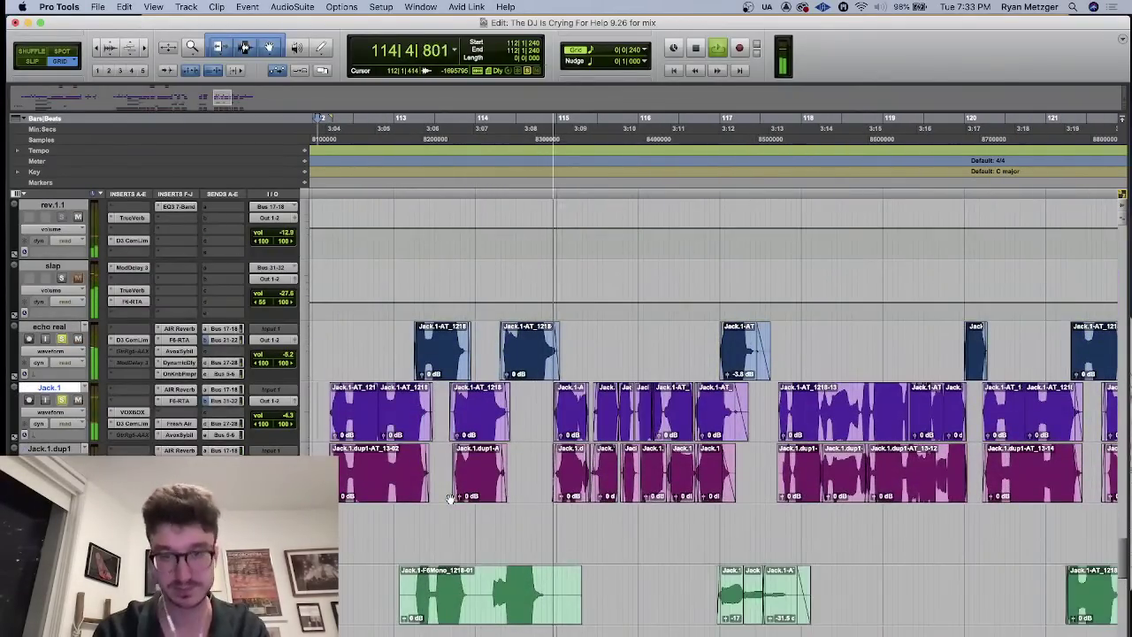
pyautogui.hscroll(3, 449, 500)
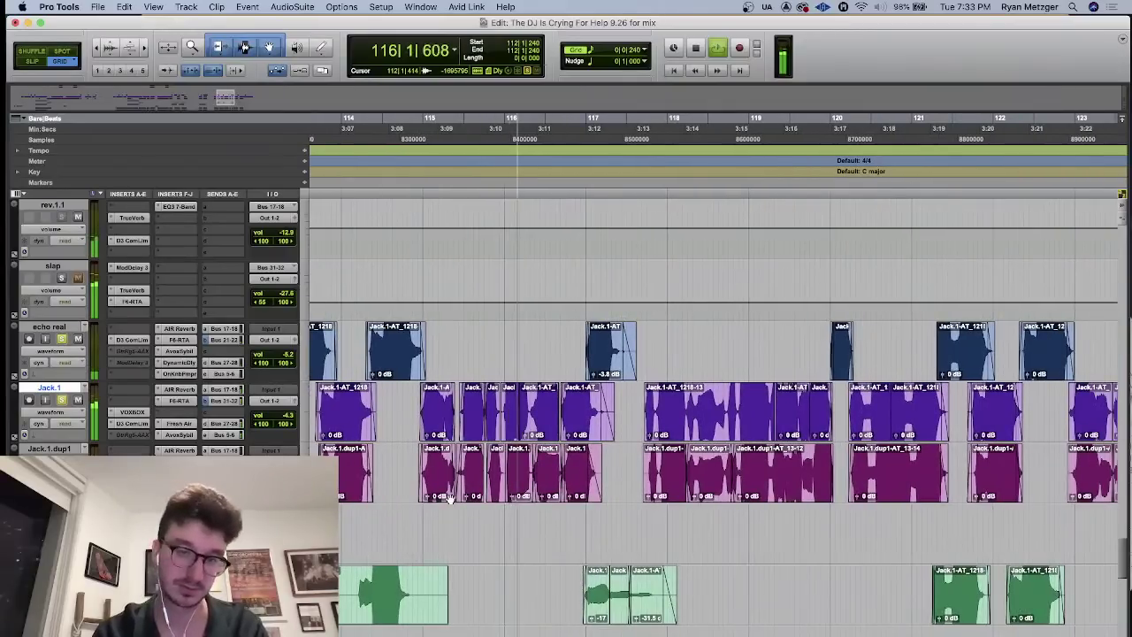
pyautogui.hscroll(3, 449, 498)
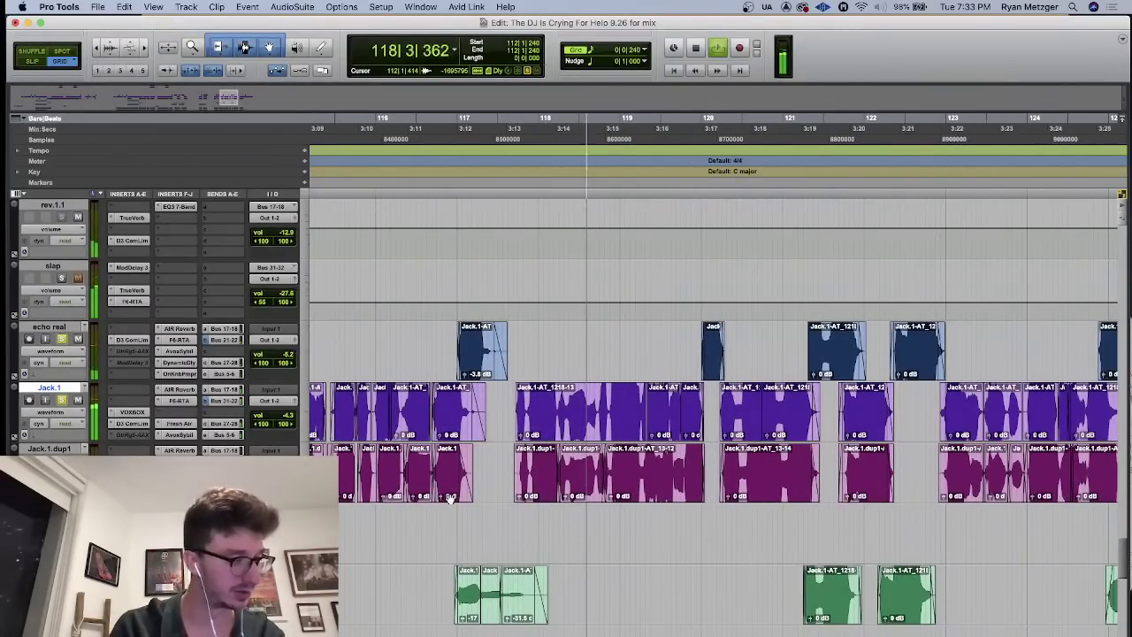
pyautogui.hscroll(3, 467, 487)
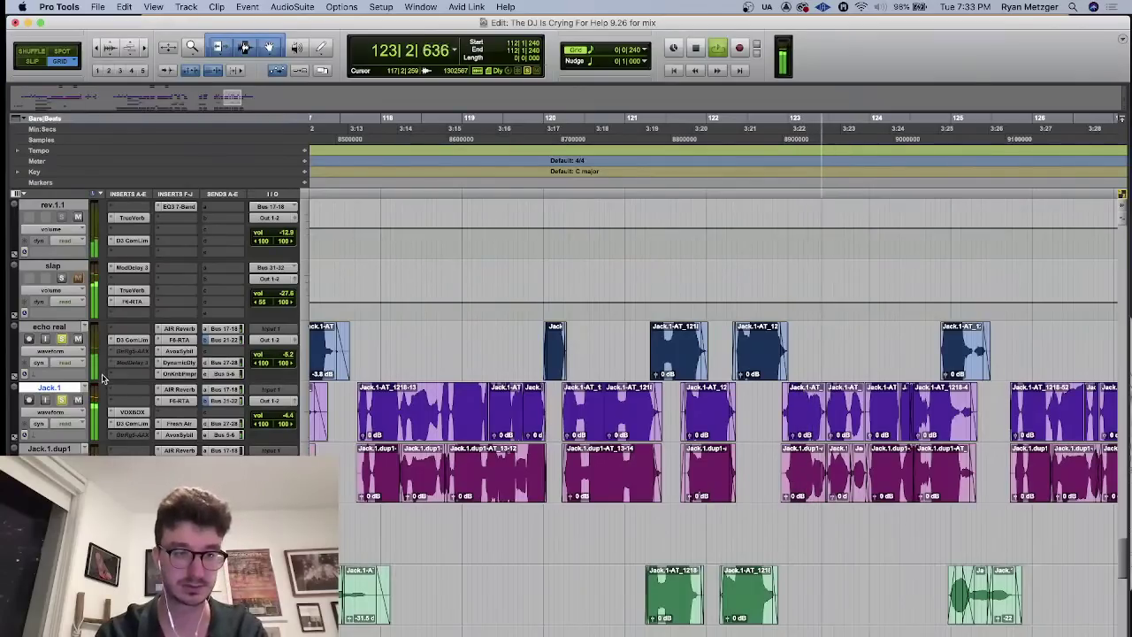
pyautogui.hscroll(5, 526, 415)
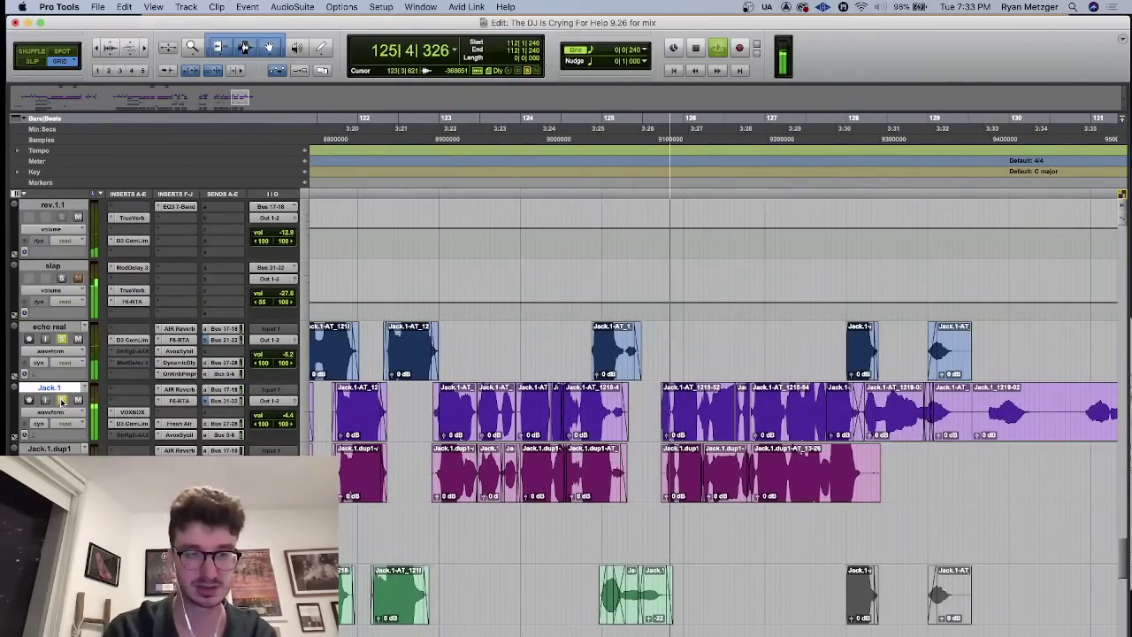
# - Clear the echo real and Jack.1 solos, play past the last vocal clip, stop, and place the edit cursor at 134|1|000
pyautogui.click(62, 401)
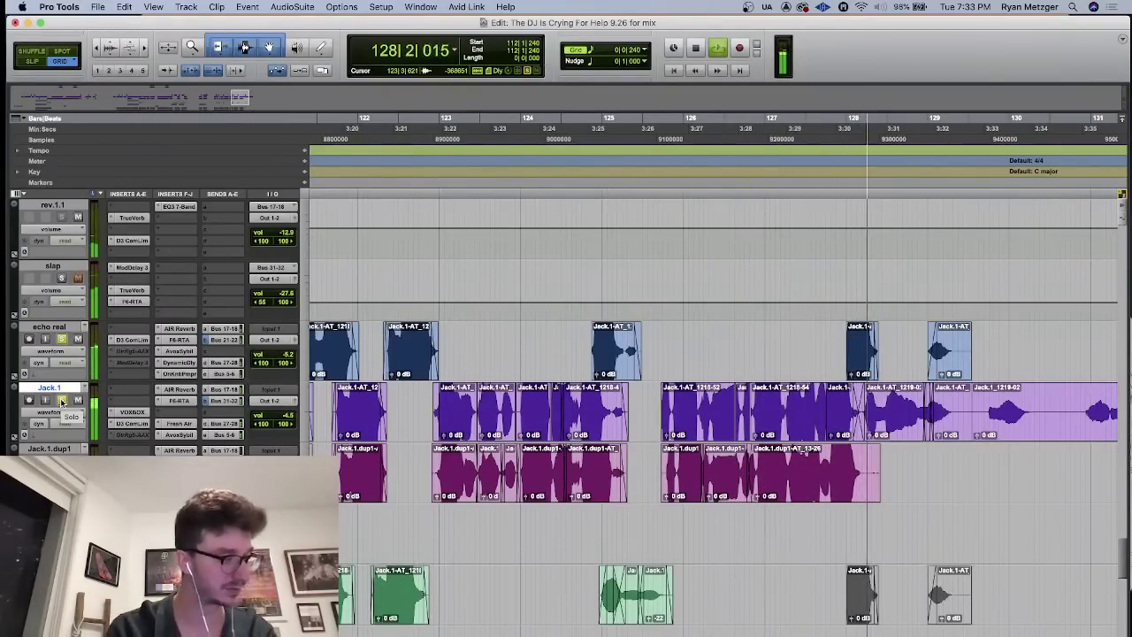
pyautogui.hscroll(5, 592, 348)
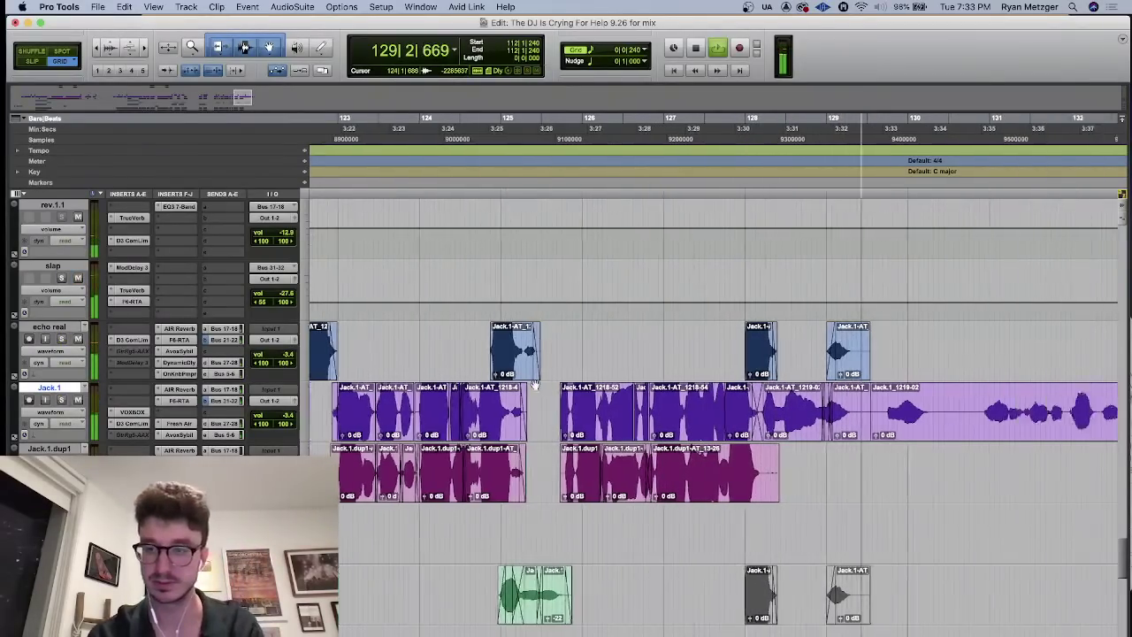
pyautogui.scroll(3, 663, 397)
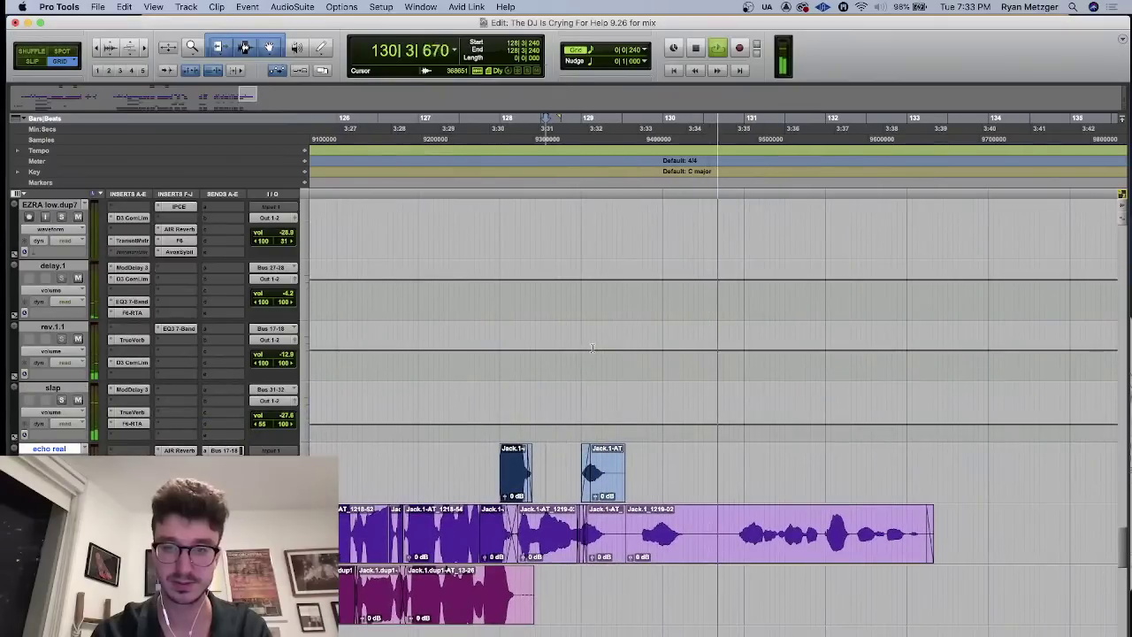
pyautogui.hscroll(5, 743, 459)
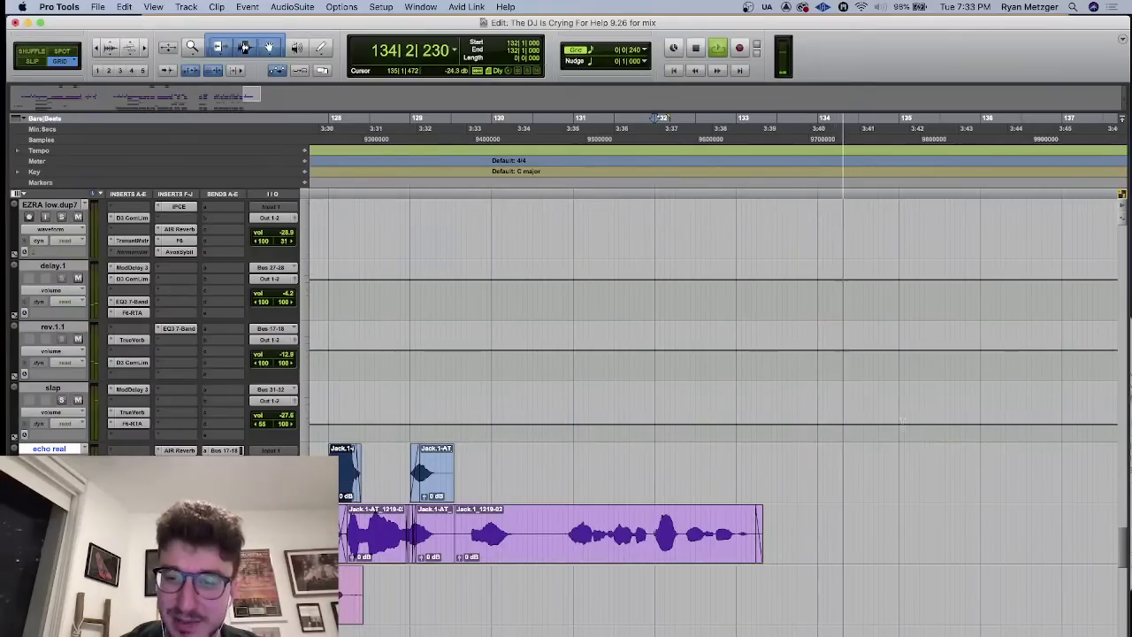
pyautogui.press('space')
pyautogui.click(817, 452)
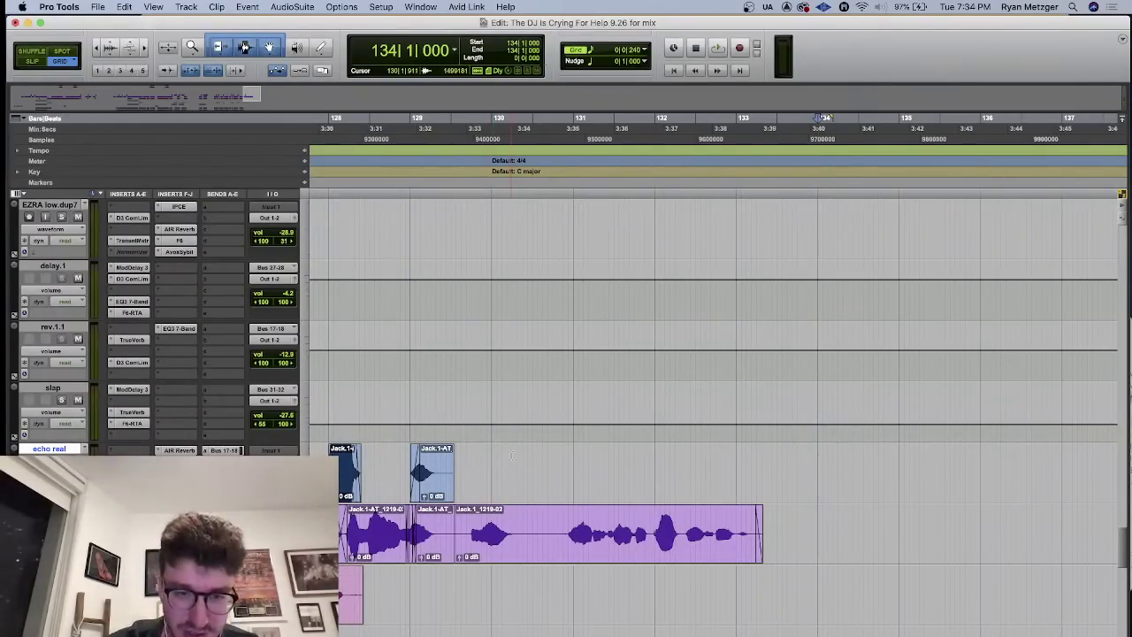
# - Zoom out on the timeline and place the edit cursor at 132|1|720 on the echo real track
pyautogui.click(659, 468)
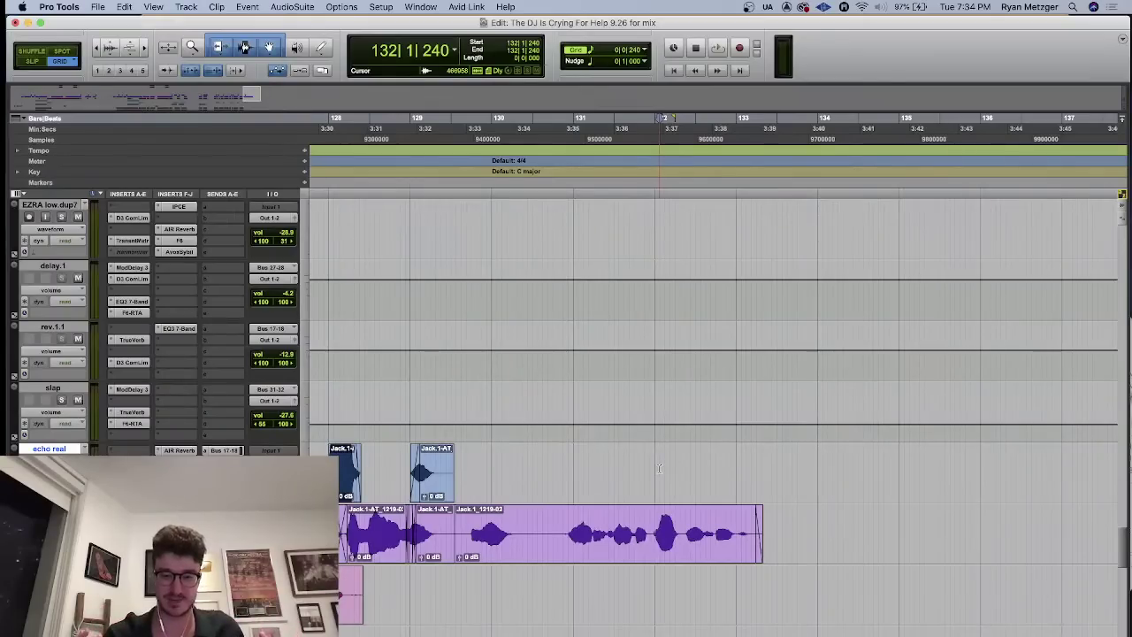
pyautogui.click(96, 49)
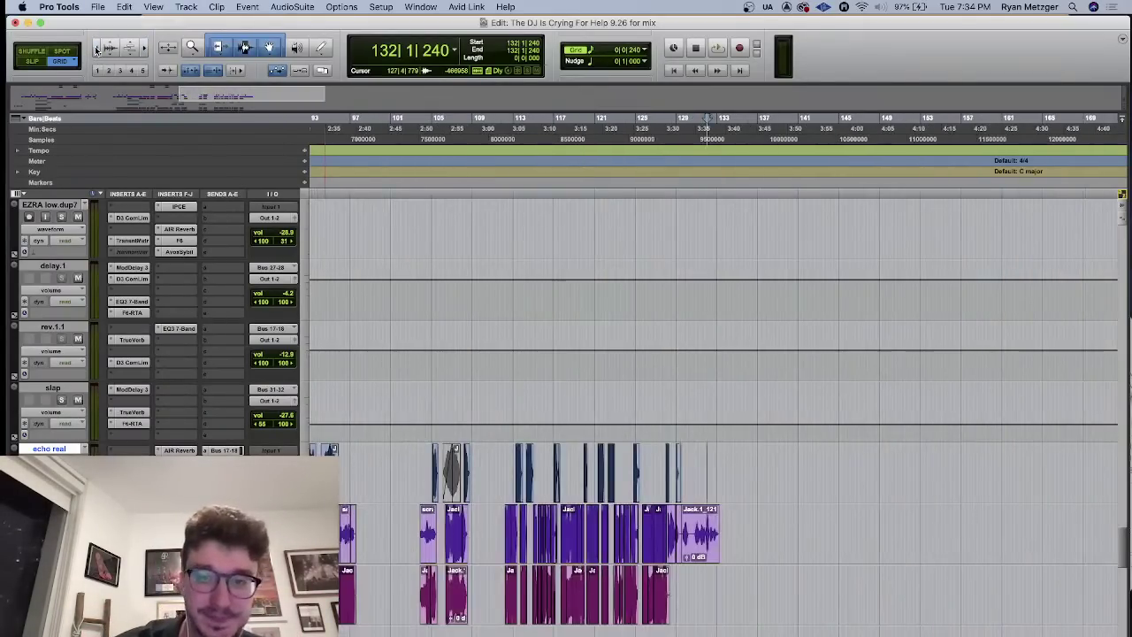
pyautogui.click(709, 455)
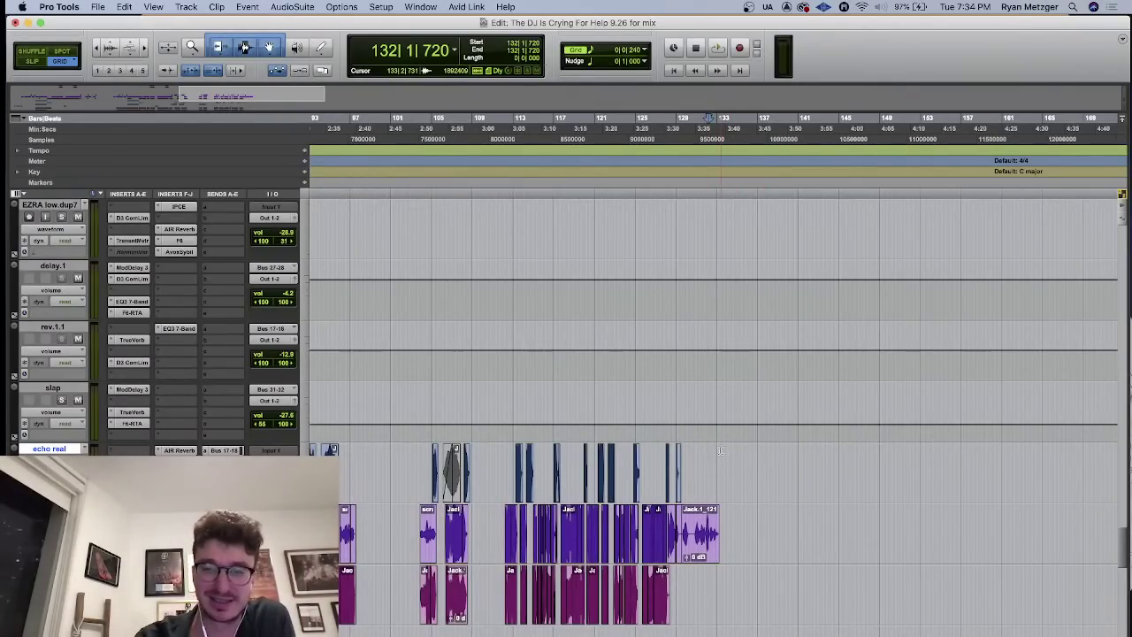
# - Locate the harm jack and alba harm tracks and place the edit cursor at 121|2|720 on harm jack
pyautogui.click(716, 449)
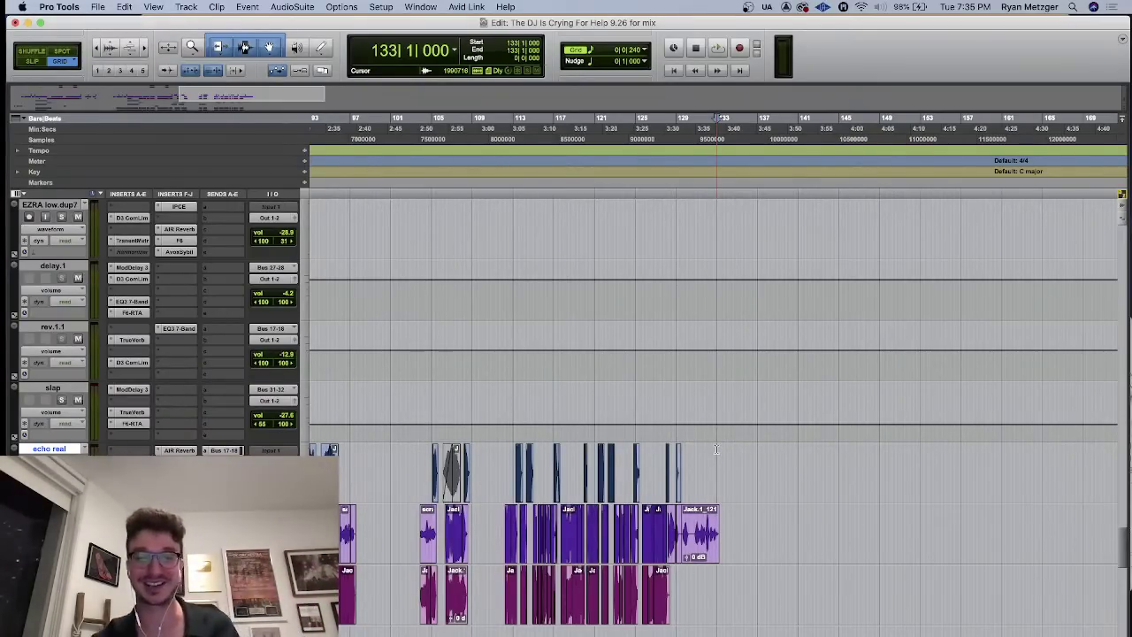
pyautogui.click(569, 423)
pyautogui.scroll(2, 570, 423)
pyautogui.scroll(5, 569, 423)
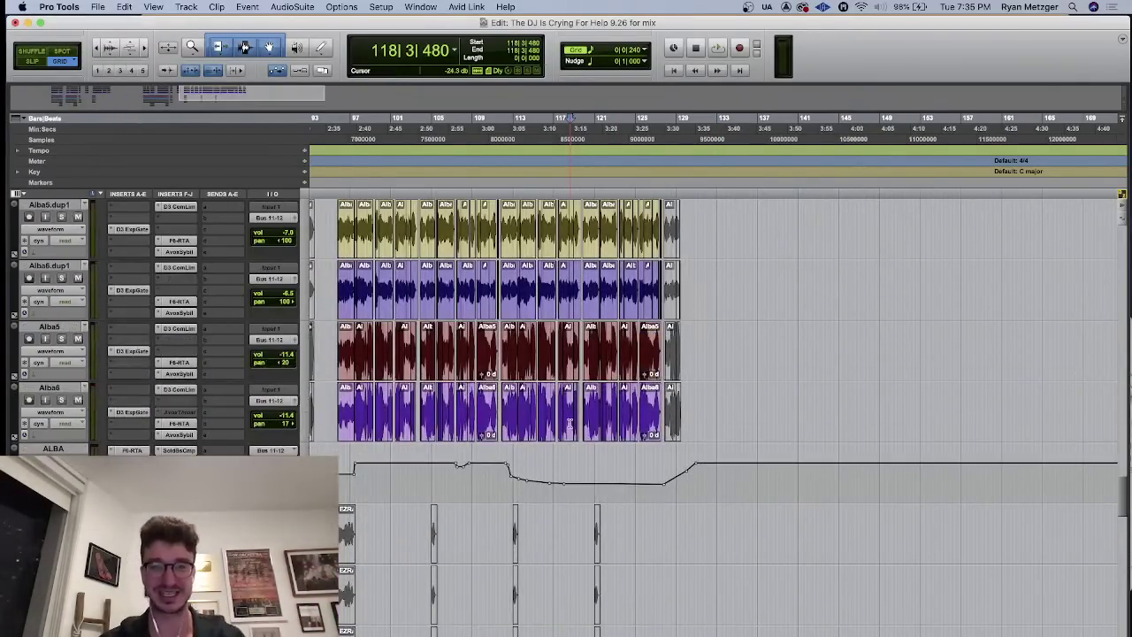
pyautogui.click(141, 49)
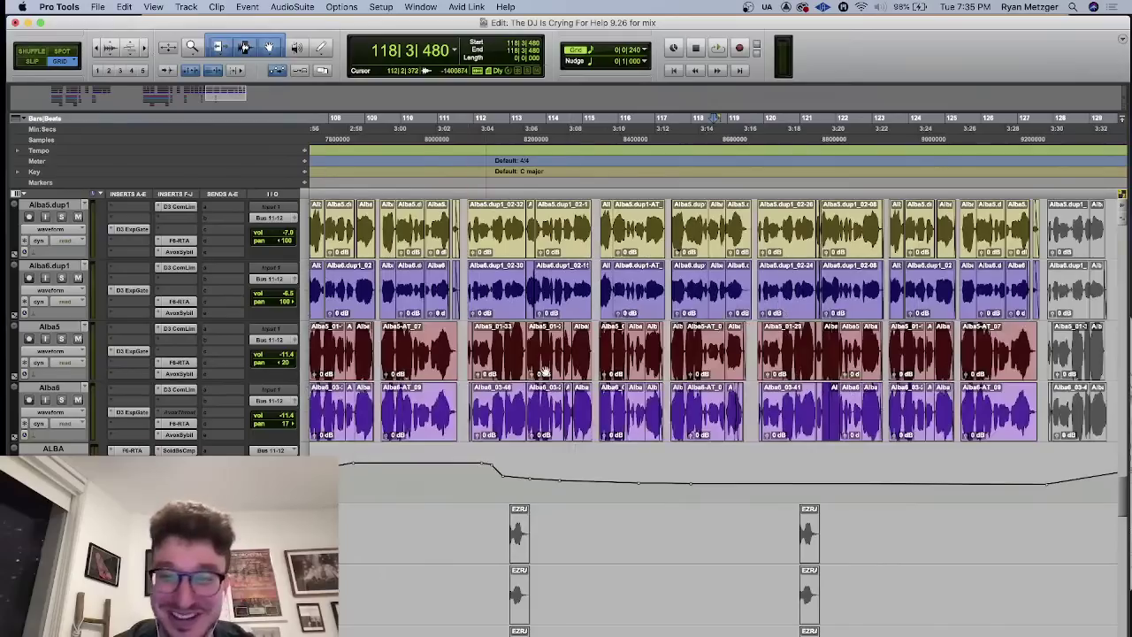
pyautogui.scroll(6, 595, 425)
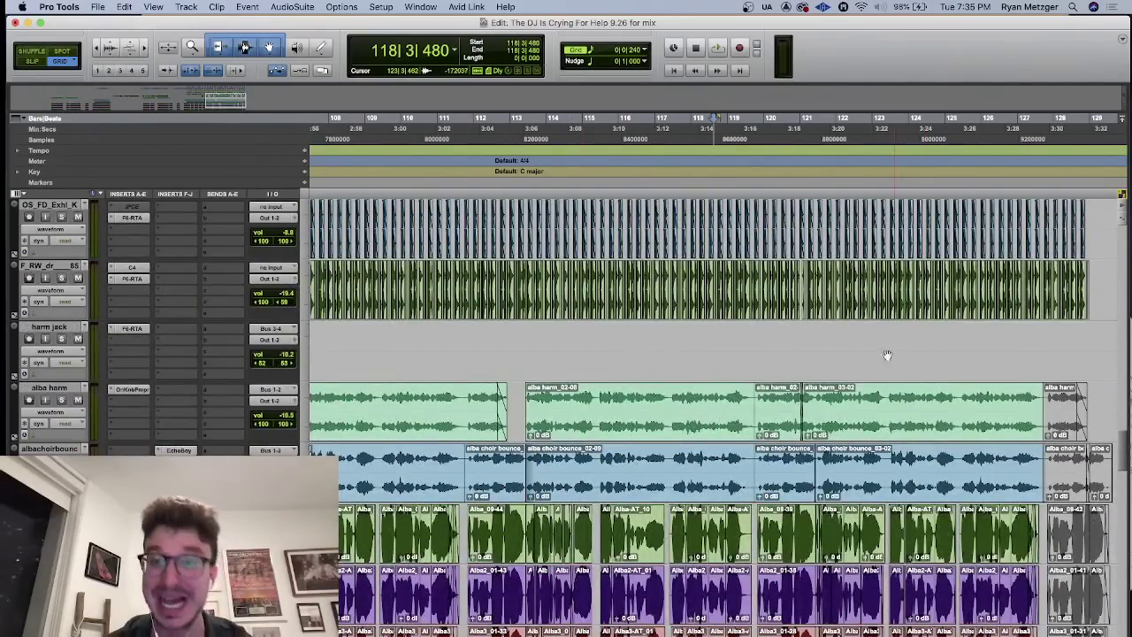
pyautogui.click(815, 340)
pyautogui.press('space')
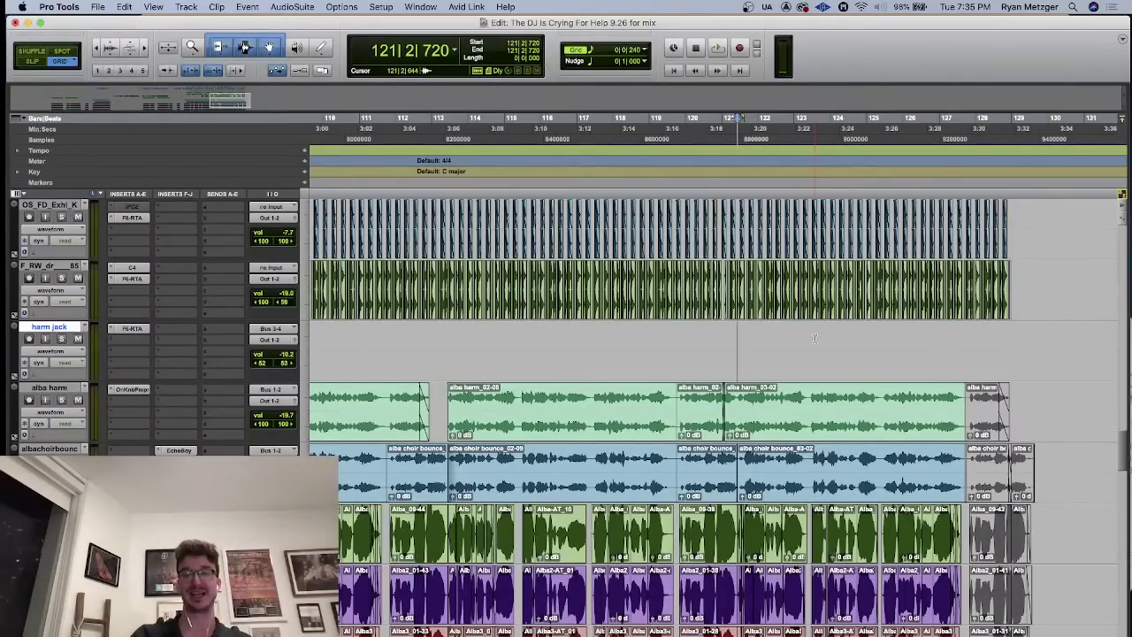
# - Zoom in on the timeline and audition the arrangement briefly from 119|3|480 on the harm jack track
pyautogui.click(683, 335)
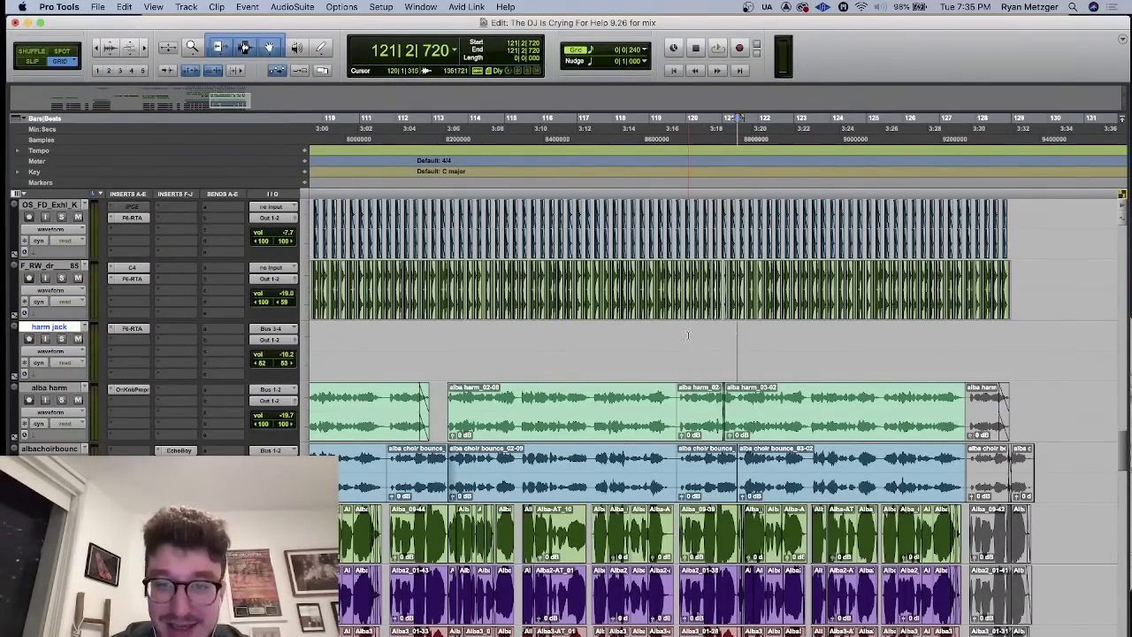
pyautogui.click(146, 48)
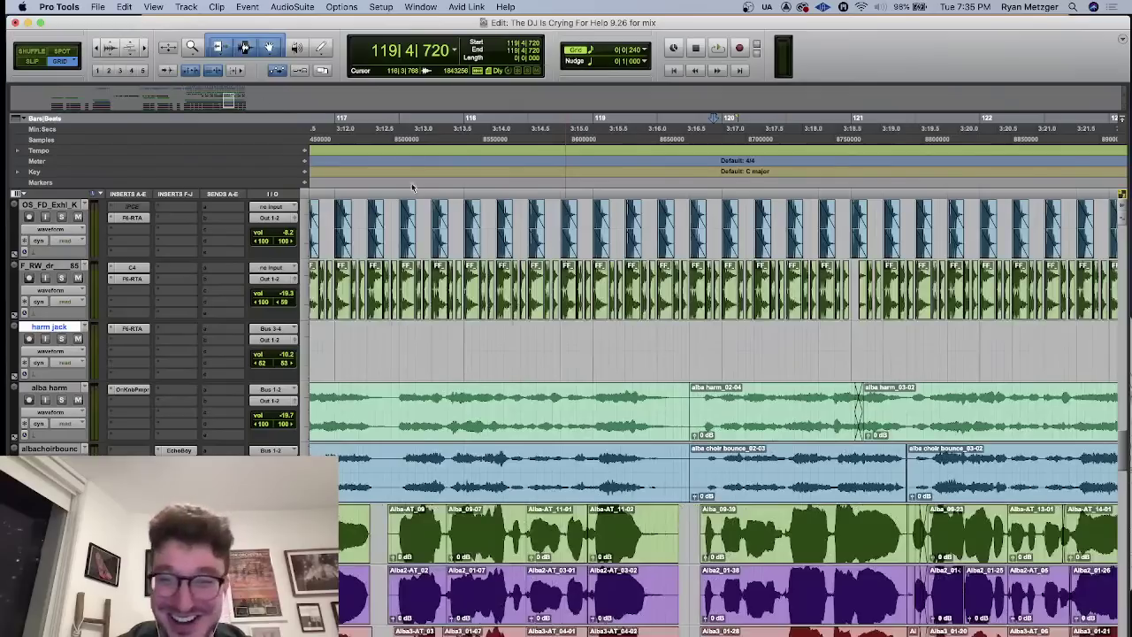
pyautogui.click(146, 49)
pyautogui.click(517, 339)
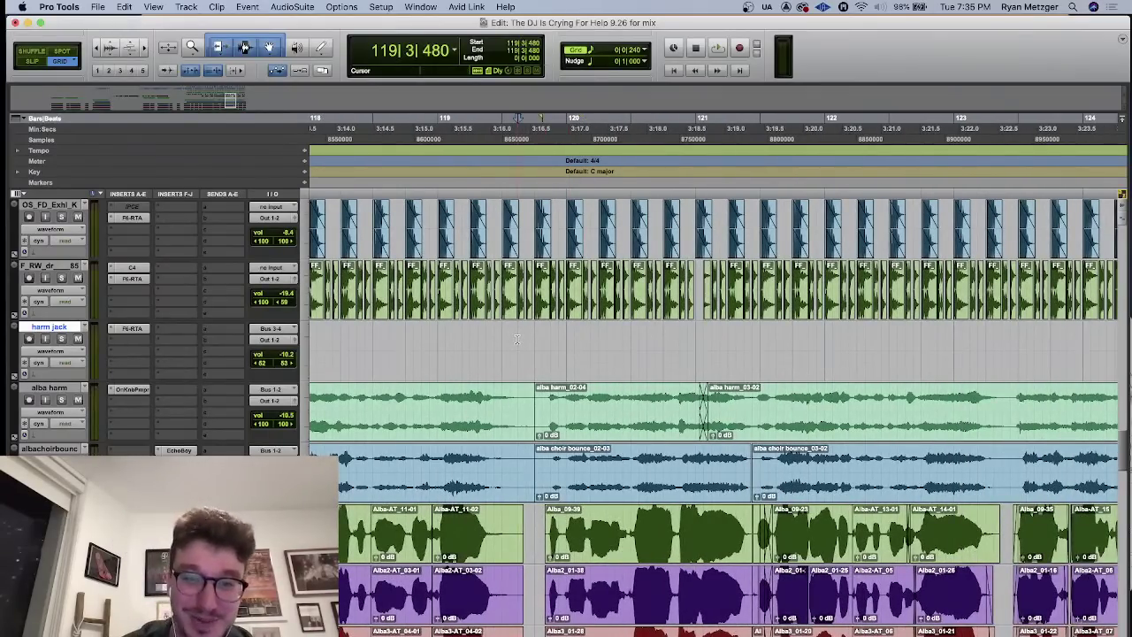
pyautogui.press('space')
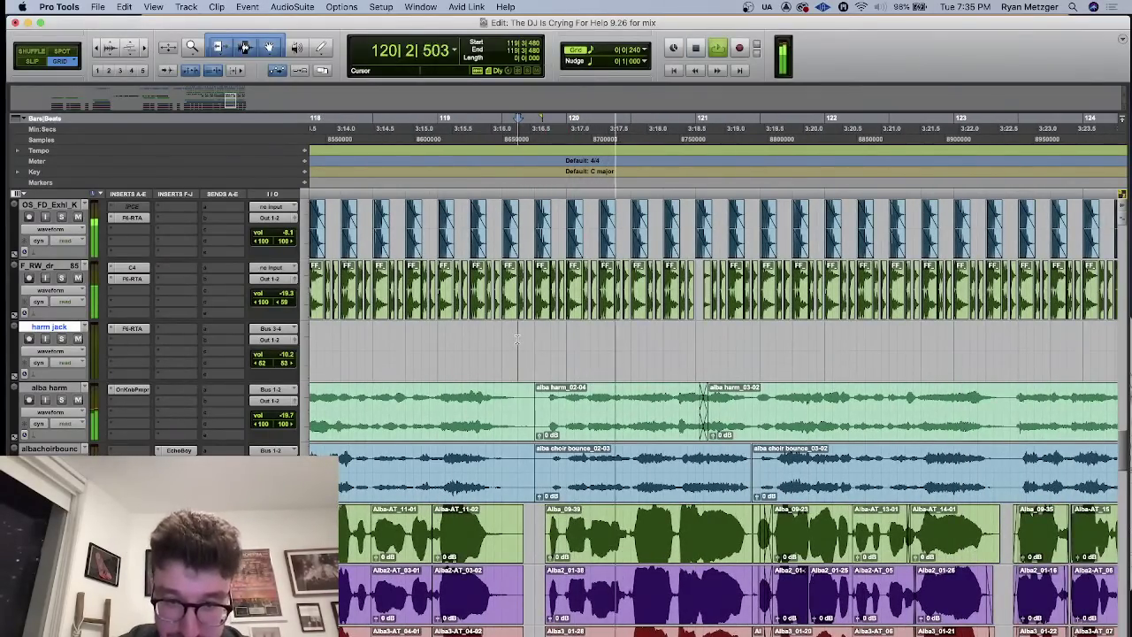
pyautogui.press('space')
# - Audition the arrangement briefly from 118|3|240, and again from 117|3|480 through bar 124
pyautogui.click(380, 335)
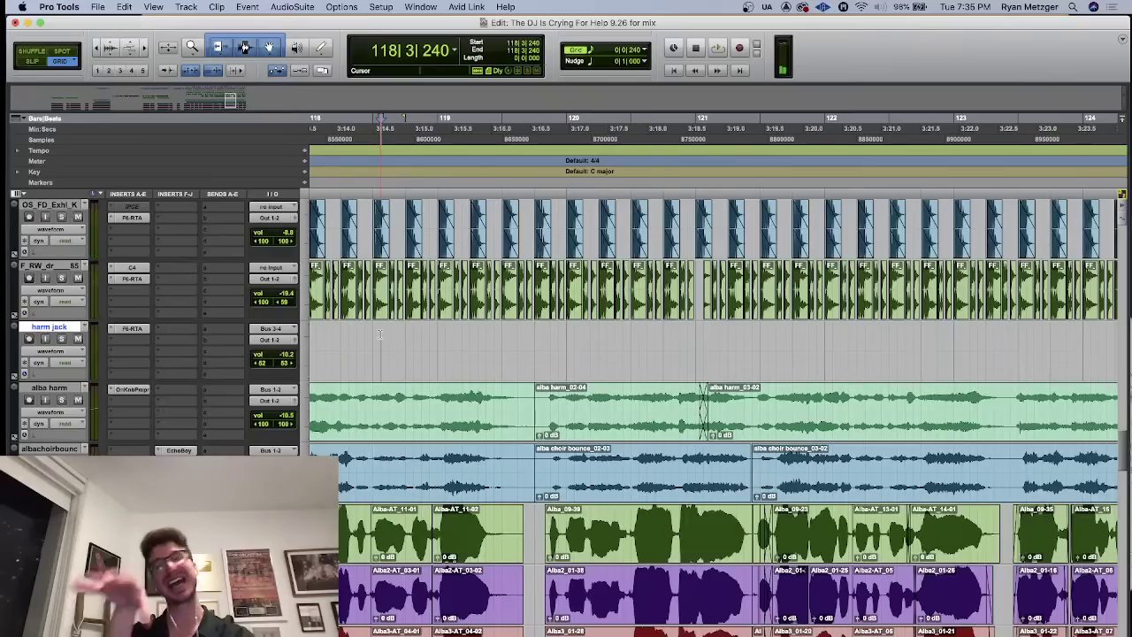
pyautogui.press('space')
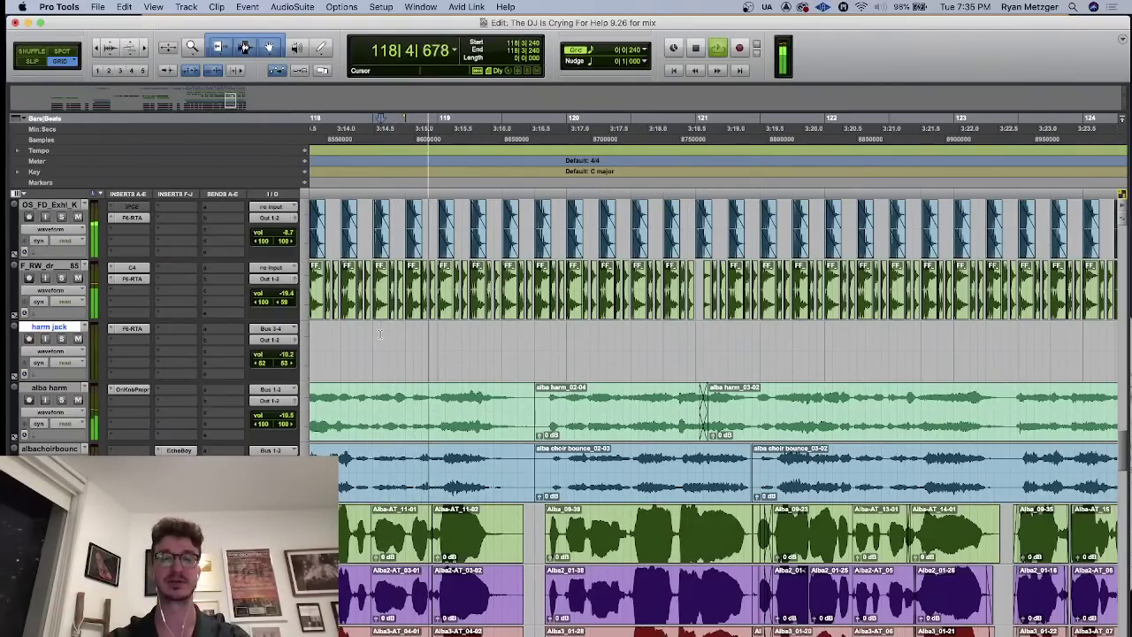
pyautogui.press('space')
pyautogui.click(333, 336)
pyautogui.press('space')
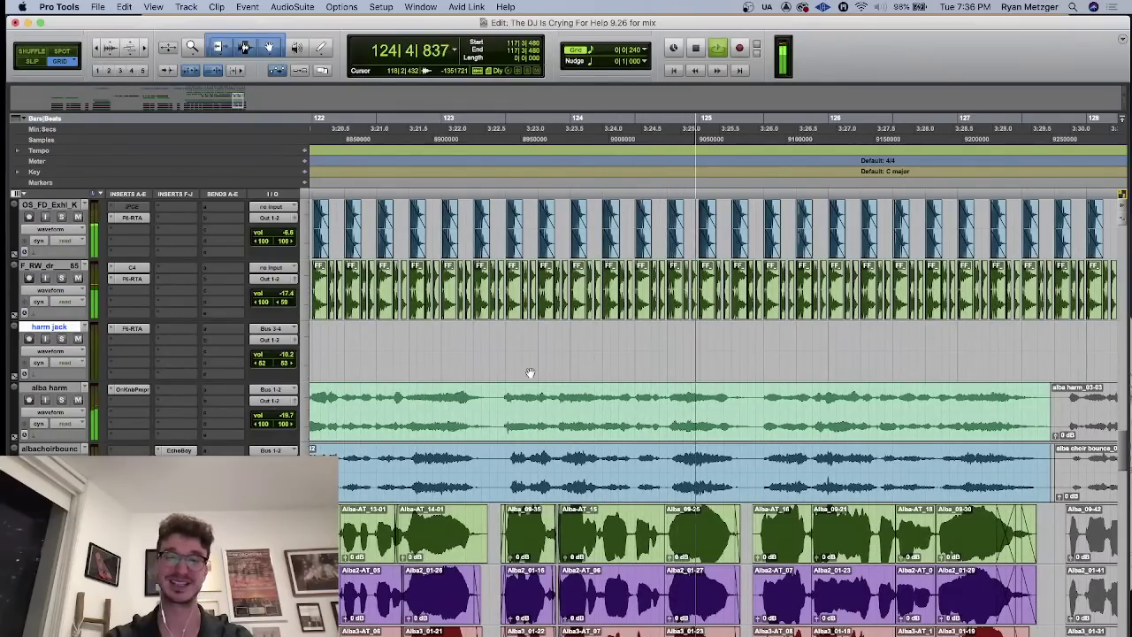
pyautogui.press('space')
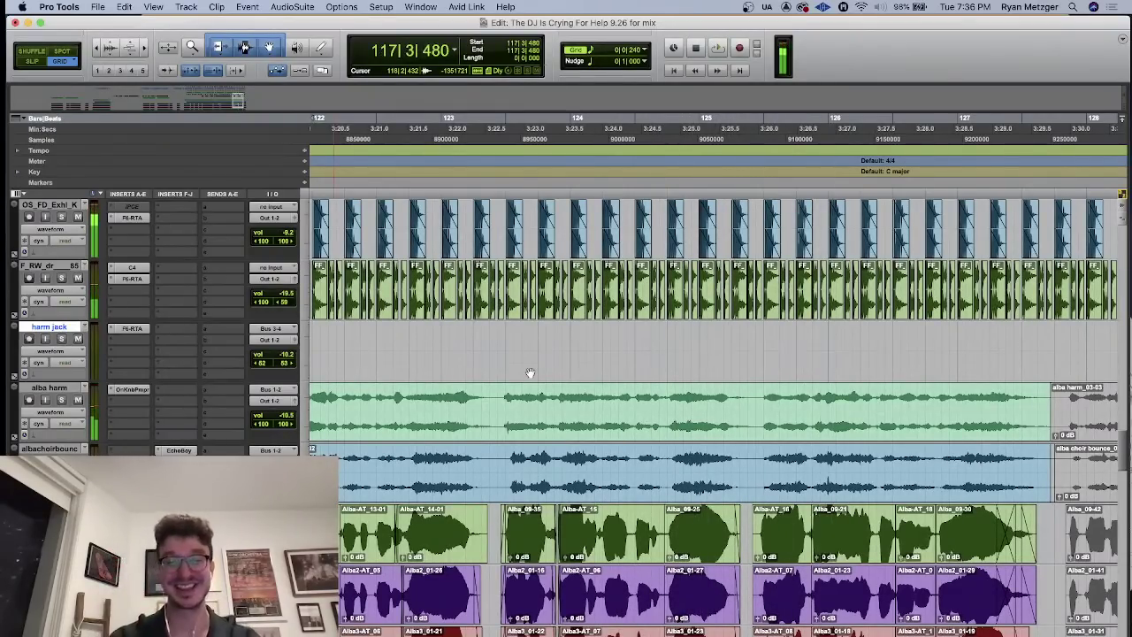
# - Place the edit cursor at 124|1|000 on the harm jack track
pyautogui.click(698, 334)
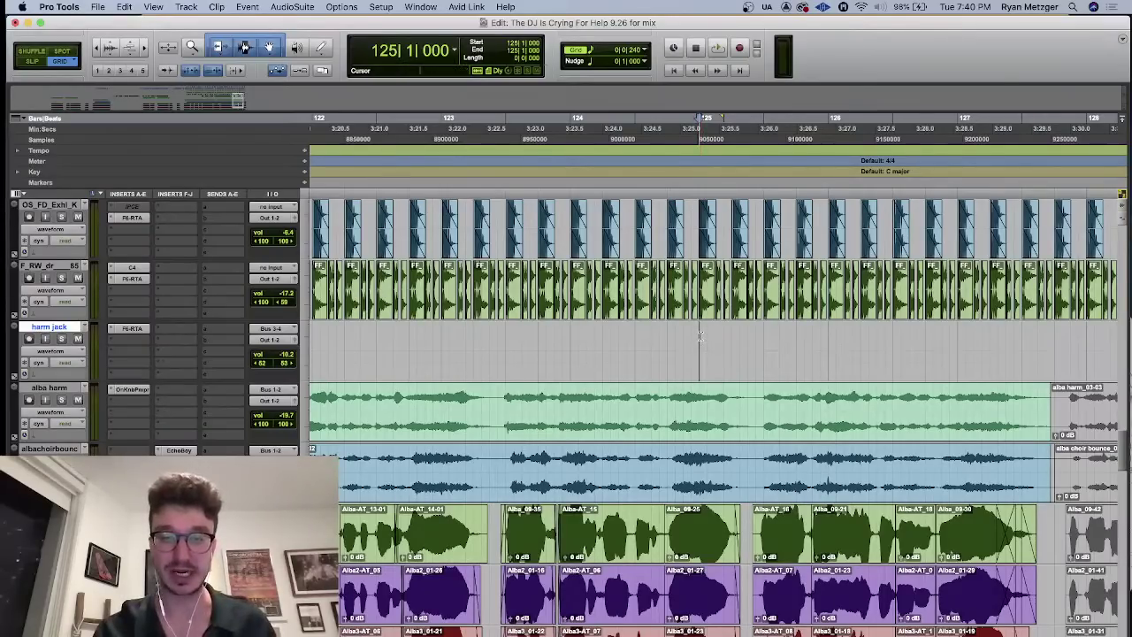
pyautogui.moveTo(700, 337); pyautogui.dragTo(571, 331)
pyautogui.click(571, 331)
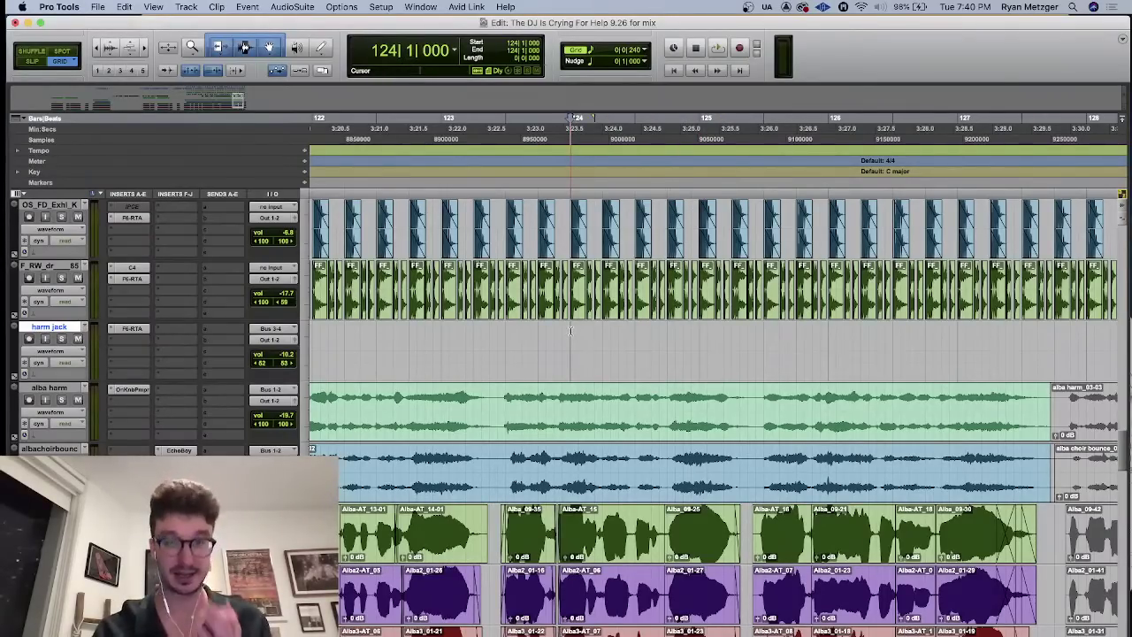
# - Switch to YouTube Studio in Chrome and end the live stream, confirming that it stops
pyautogui.hotkey('ctrl', 'Up')
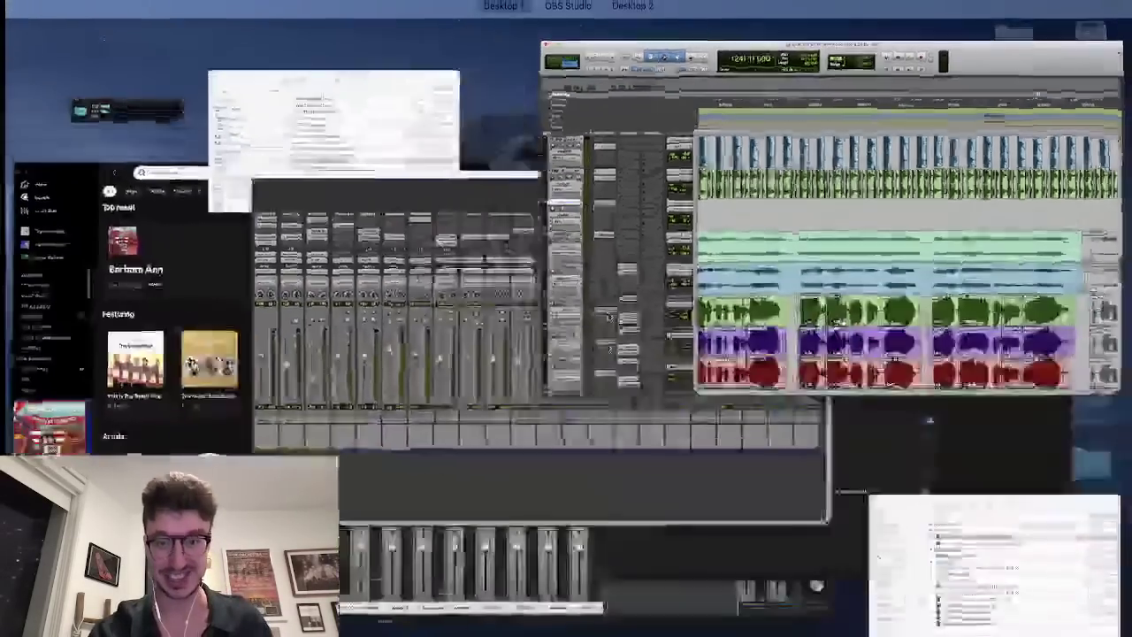
pyautogui.click(982, 362)
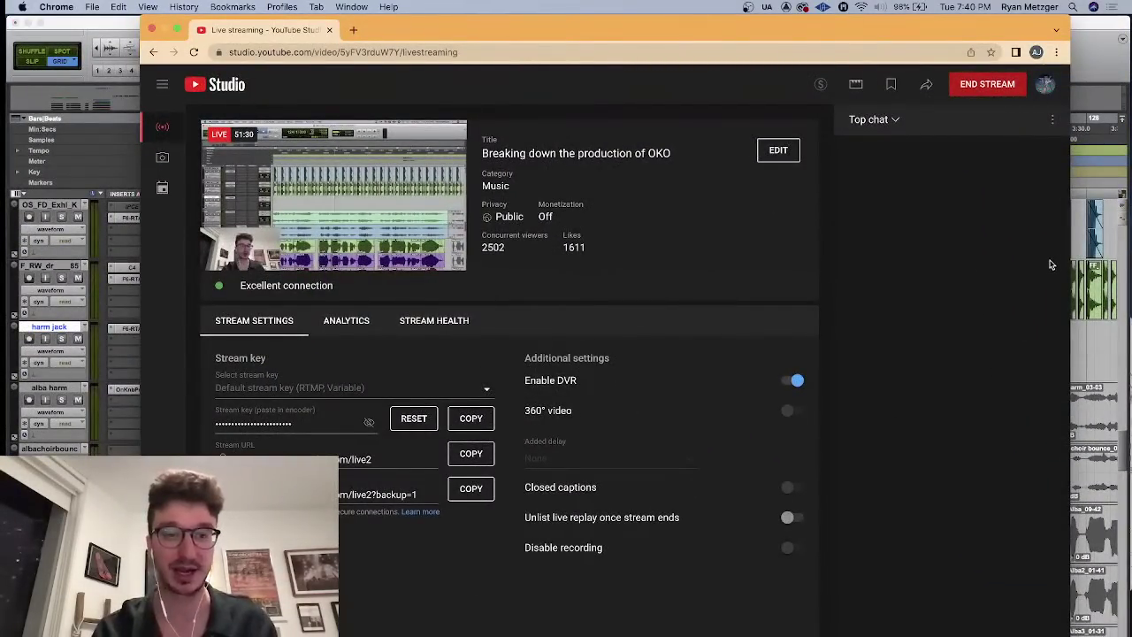
pyautogui.click(990, 84)
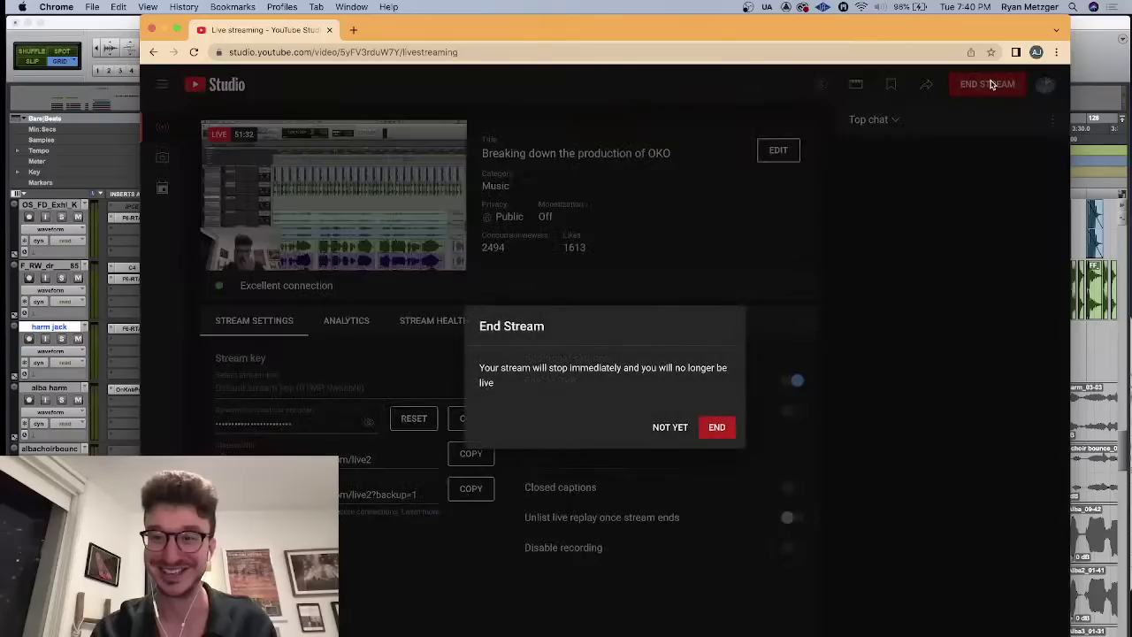
pyautogui.click(720, 427)
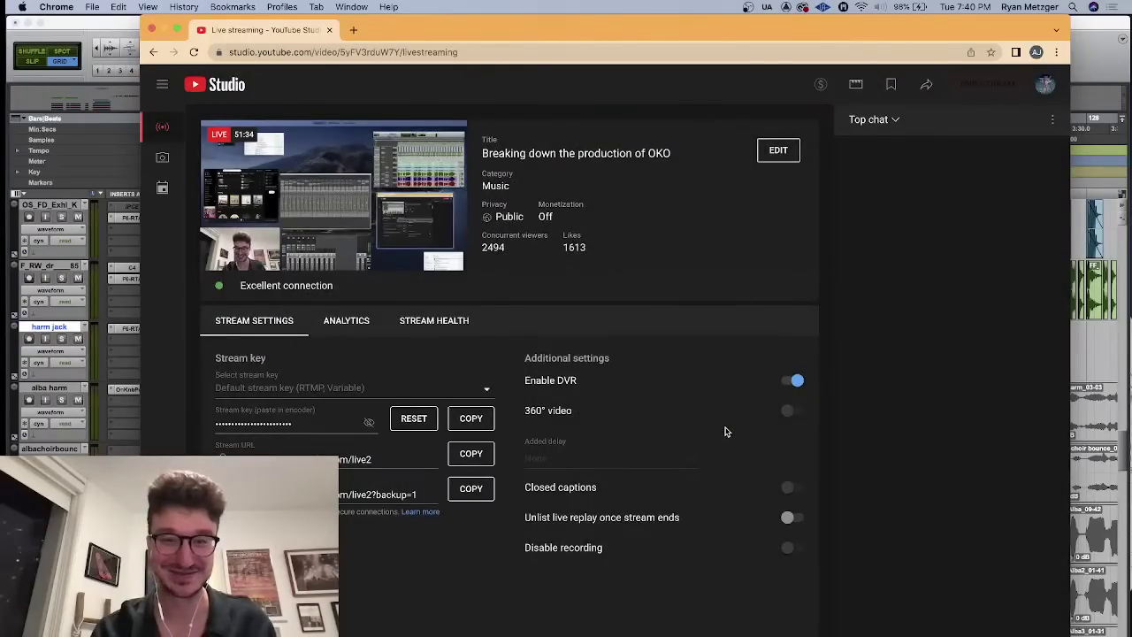